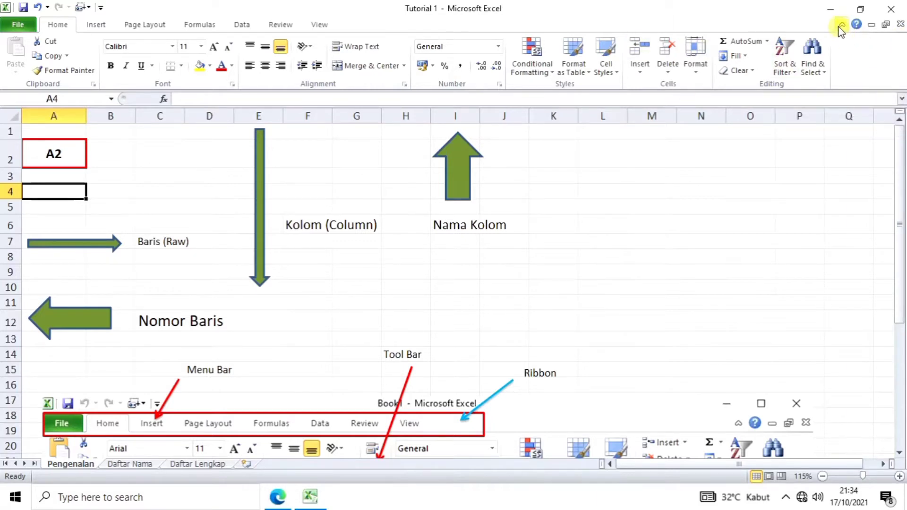
# Step: Collapse the ribbon, expand it again, then collapse it once more
pyautogui.click(841, 26)
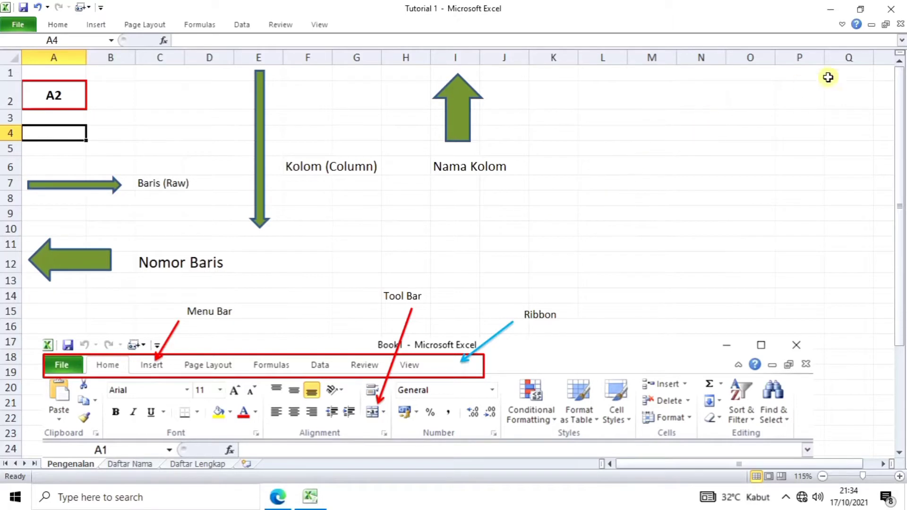
pyautogui.click(843, 25)
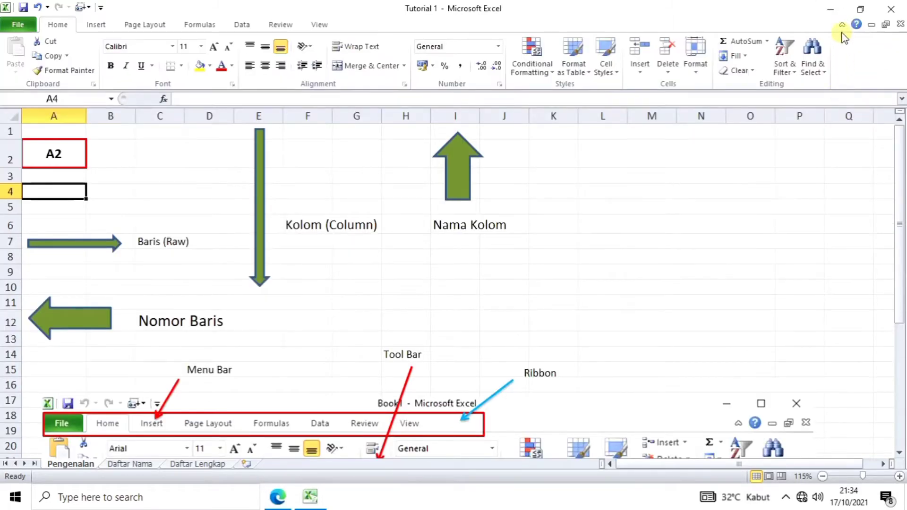
pyautogui.click(844, 26)
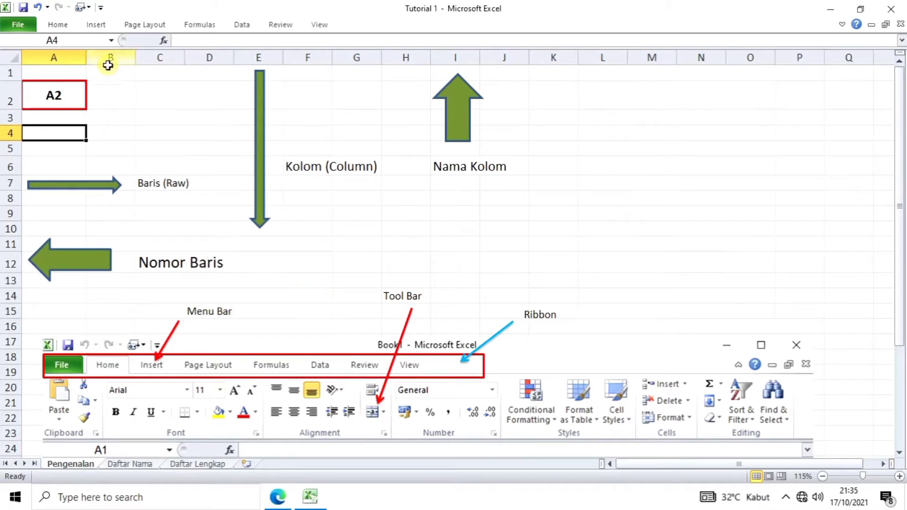
pyautogui.click(165, 103)
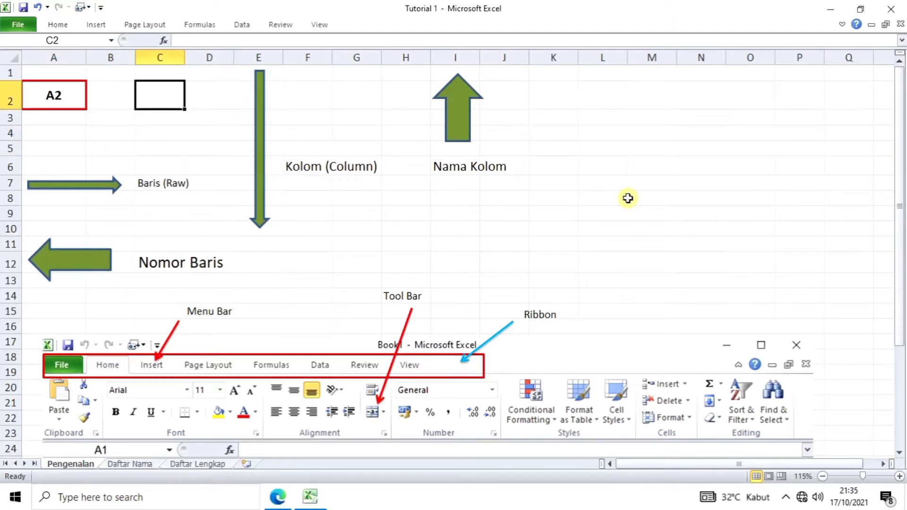
pyautogui.press('Right')
pyautogui.press('Right')
pyautogui.press('Right')
pyautogui.press('Right')
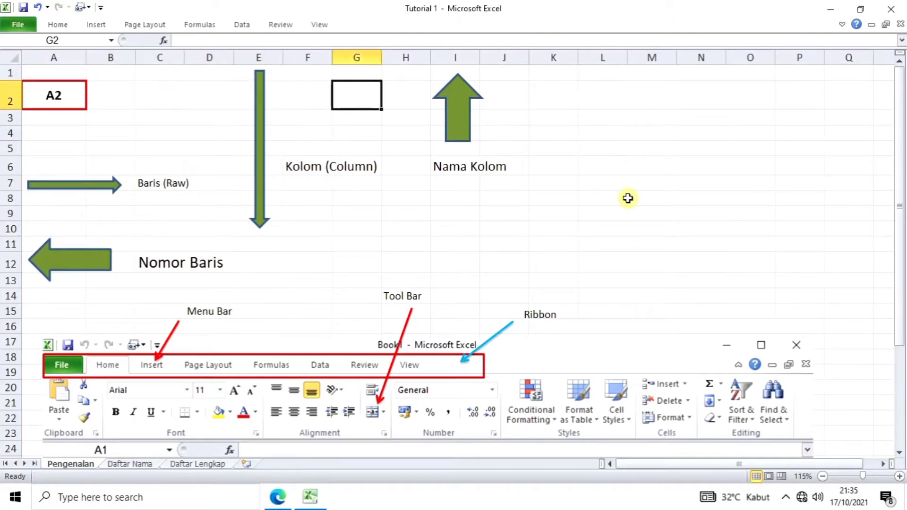
pyautogui.press('Left')
pyautogui.press('Left')
pyautogui.press('Left')
pyautogui.press('Left')
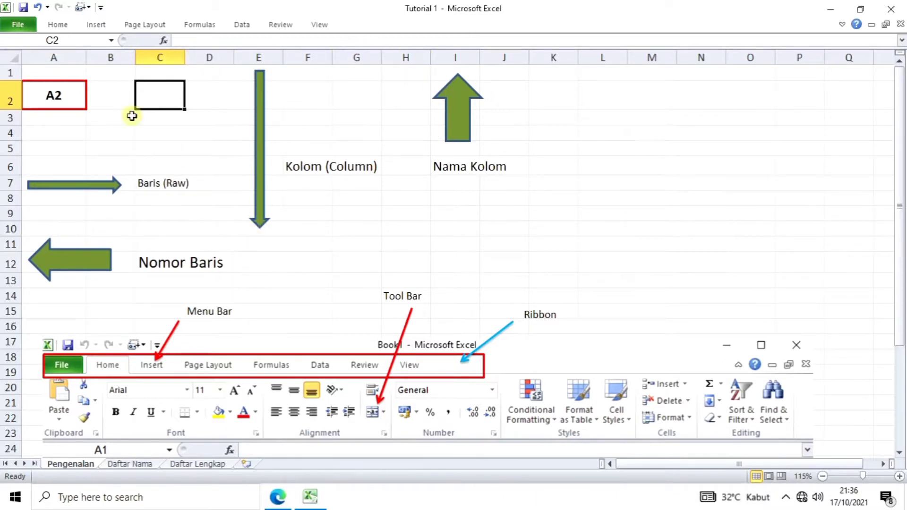
pyautogui.click(47, 73)
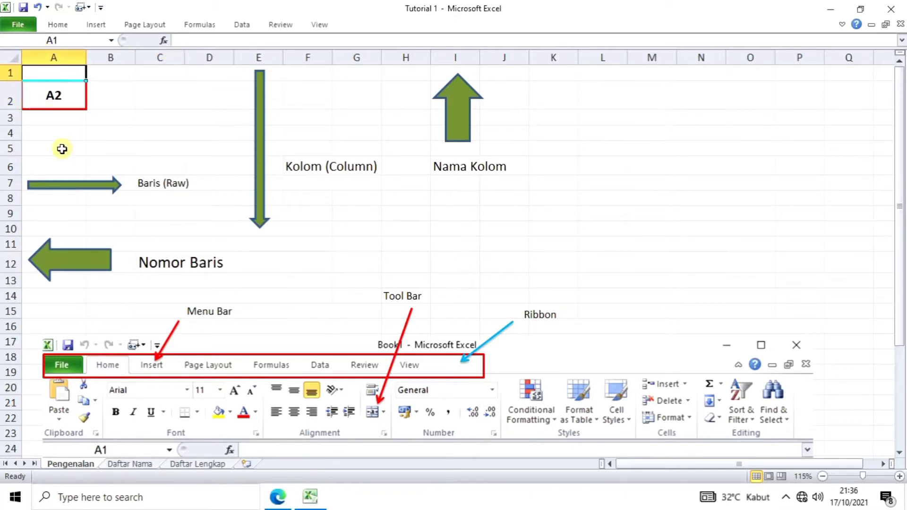
pyautogui.click(55, 95)
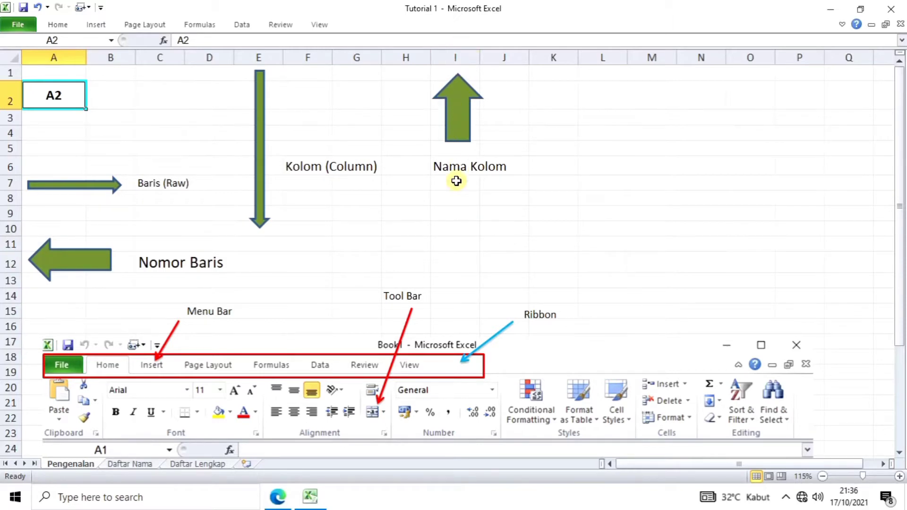
pyautogui.click(450, 262)
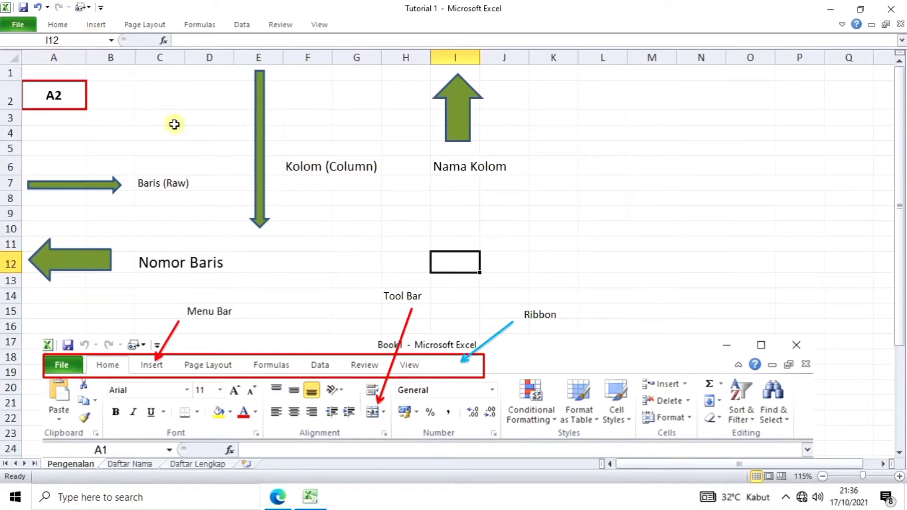
pyautogui.scroll(-2, 444, 366)
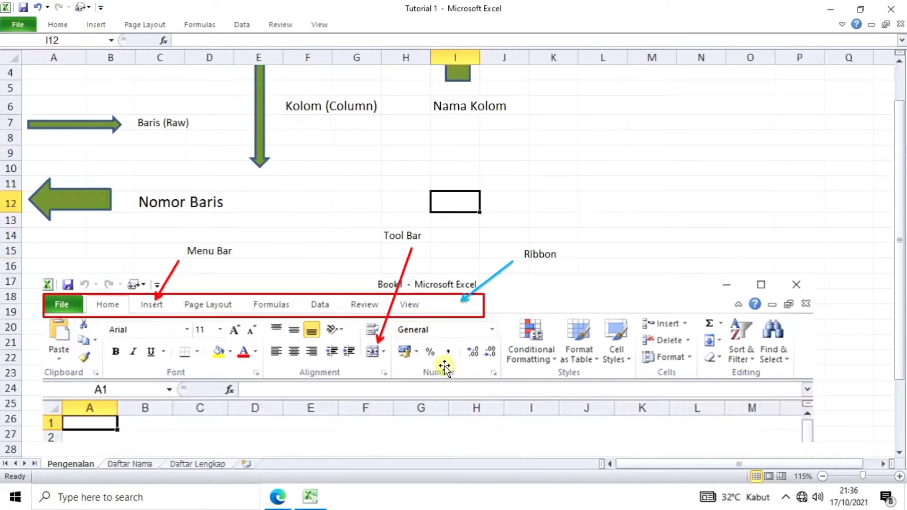
pyautogui.scroll(-1, 444, 366)
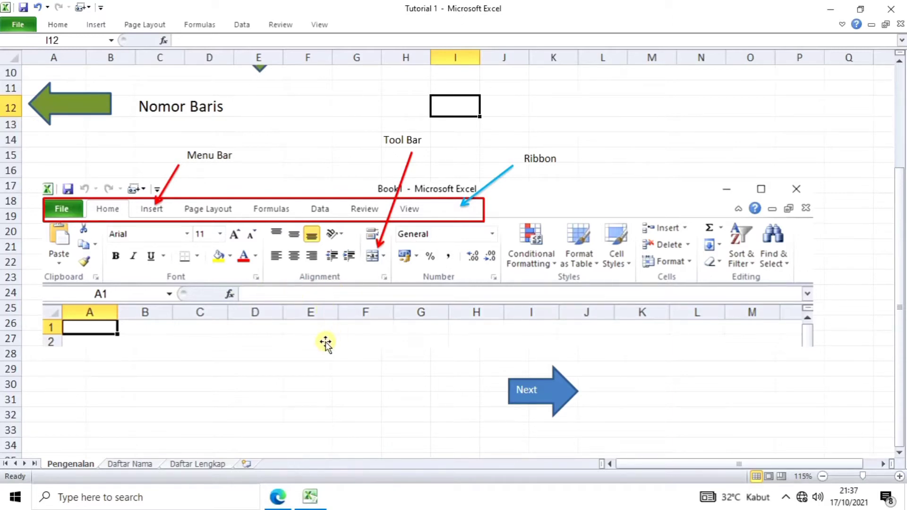
pyautogui.scroll(2, 325, 343)
pyautogui.scroll(1, 325, 342)
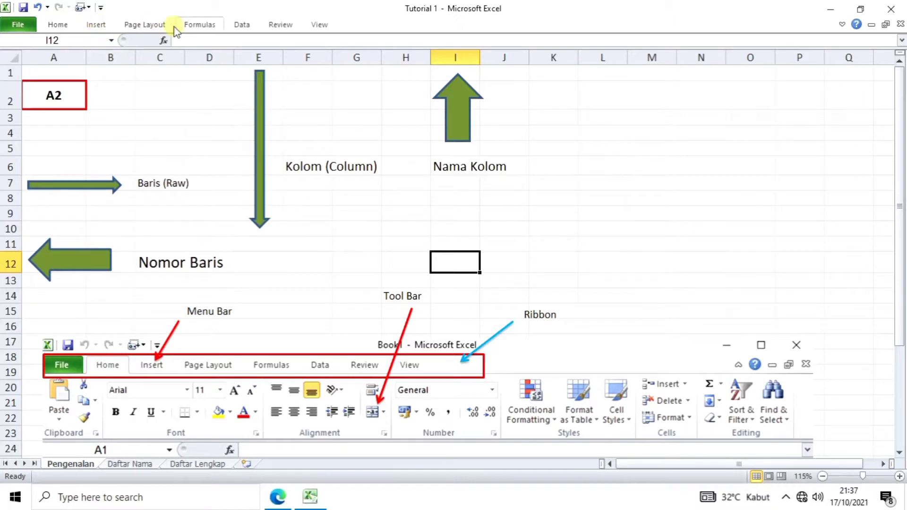
pyautogui.click(319, 25)
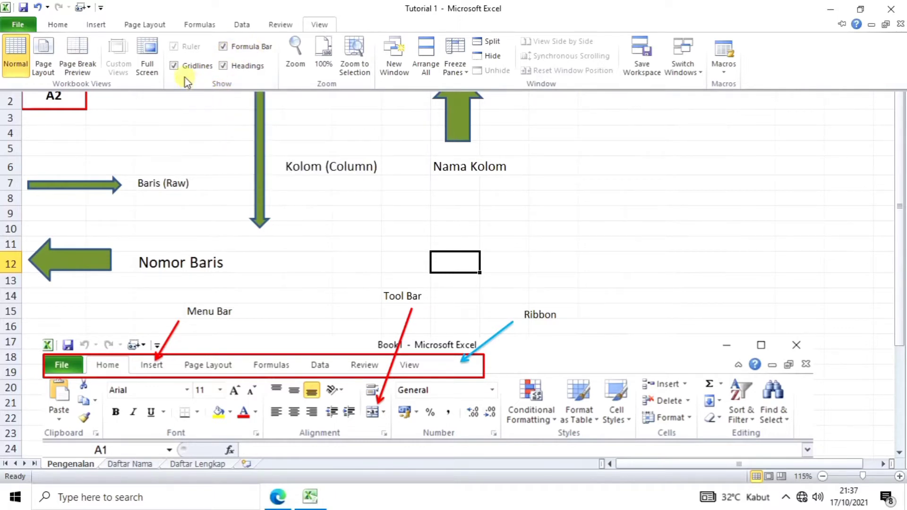
pyautogui.click(175, 69)
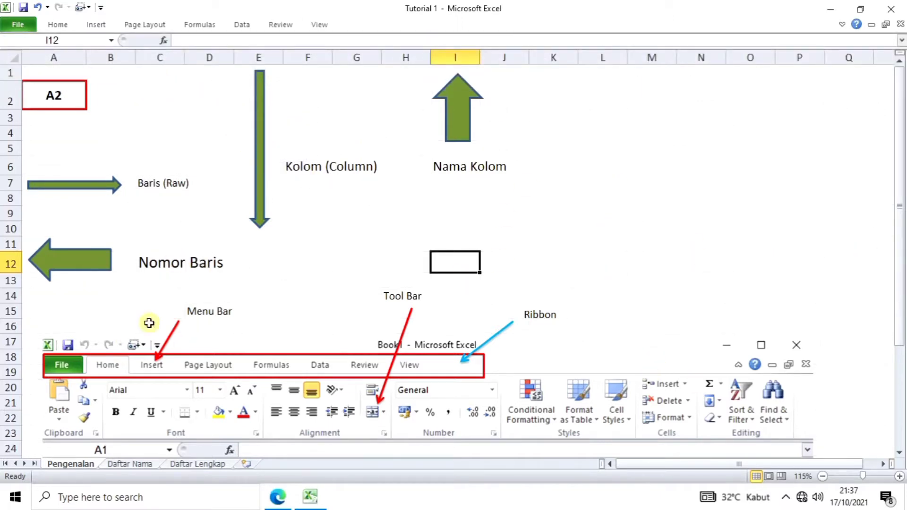
pyautogui.scroll(-1, 380, 349)
pyautogui.scroll(-2, 381, 349)
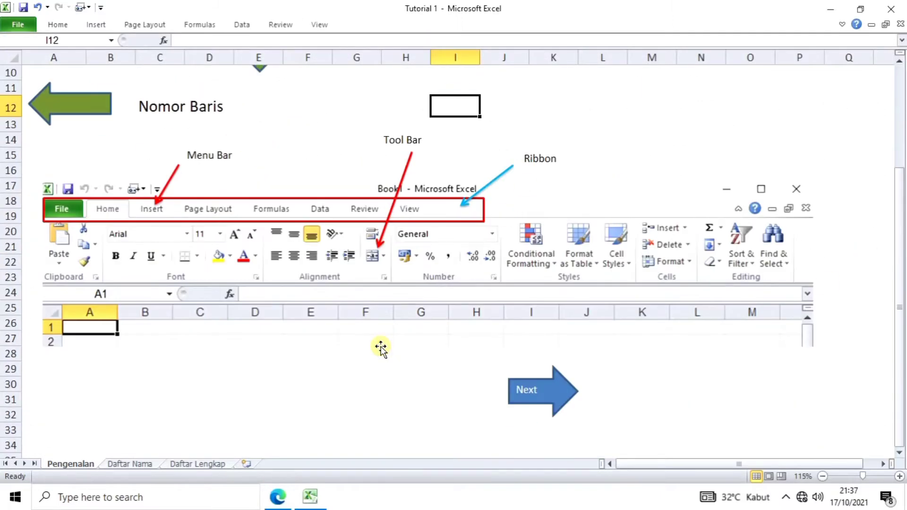
pyautogui.scroll(-2, 380, 348)
pyautogui.scroll(1, 380, 349)
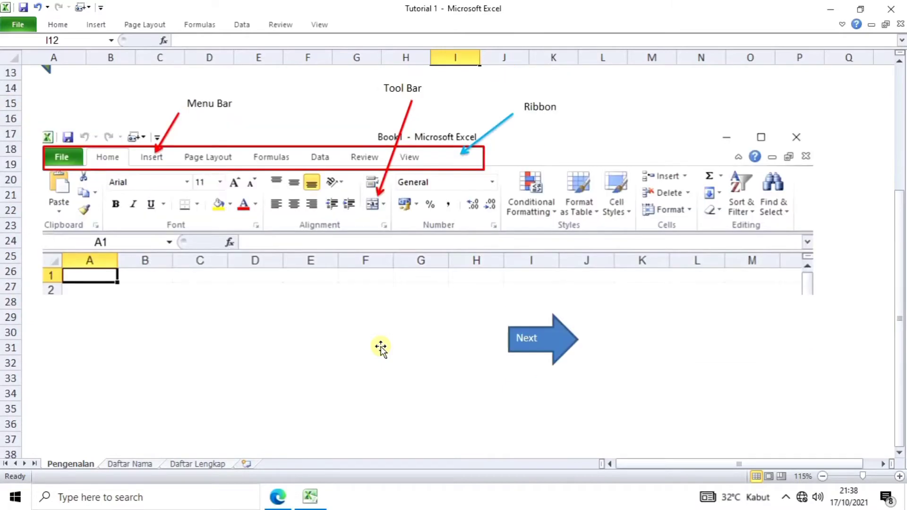
pyautogui.scroll(1, 380, 349)
pyautogui.scroll(-7, 381, 349)
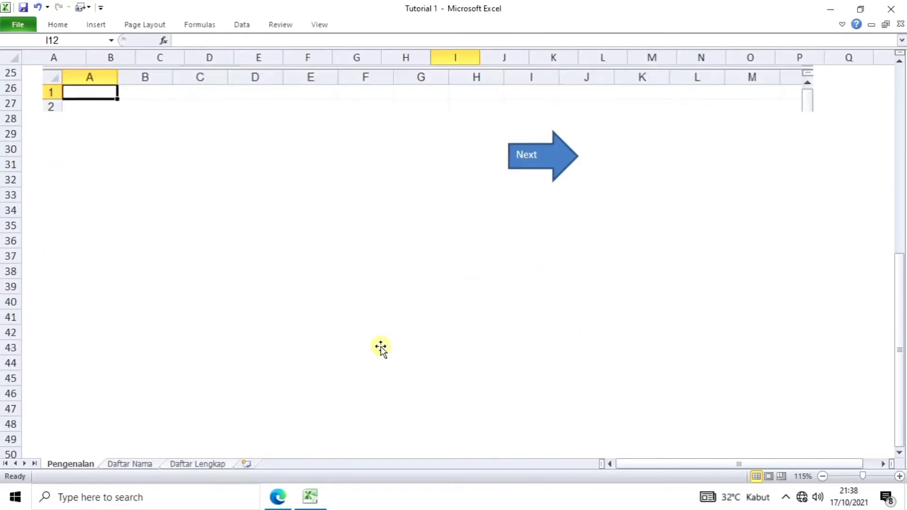
pyautogui.scroll(7, 381, 349)
pyautogui.scroll(3, 381, 349)
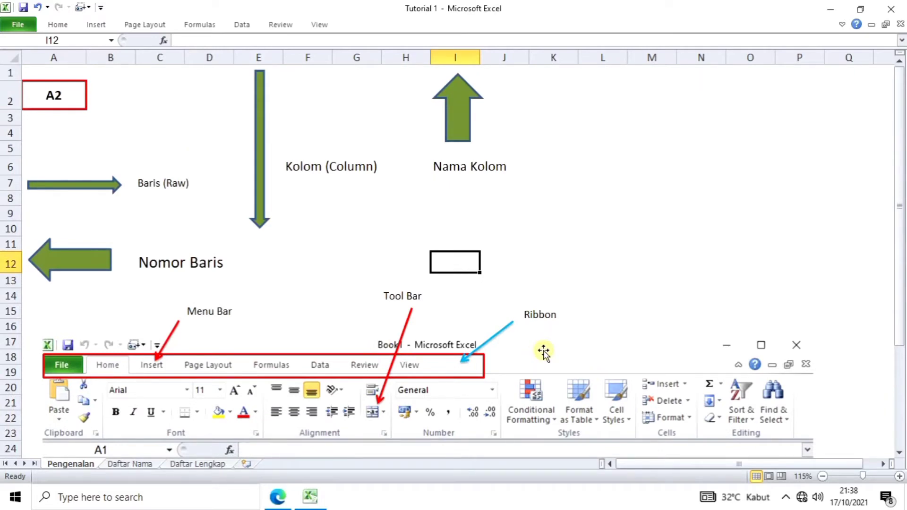
pyautogui.scroll(-3, 543, 352)
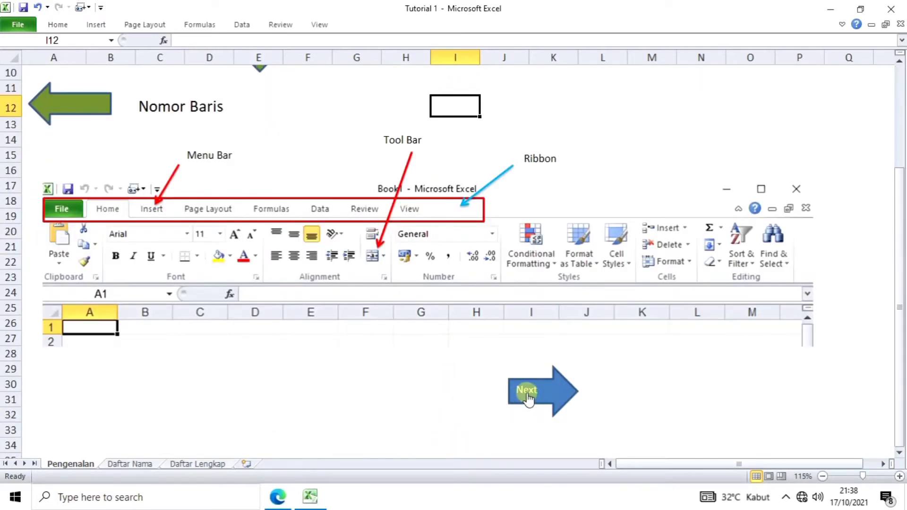
# Step: Follow the Next arrow link to the Daftar Nama sheet with the MEMBUAT TABEL table
pyautogui.click(527, 396)
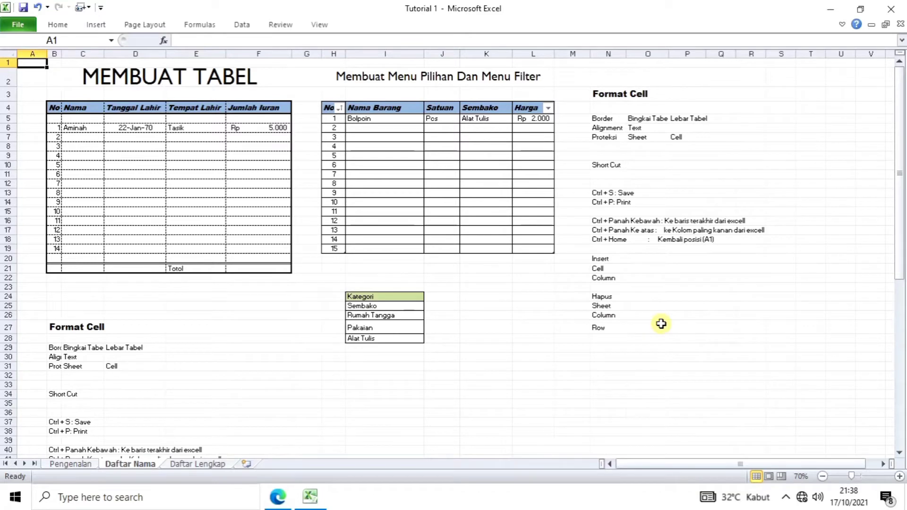
# Step: Show the print preview of the Daftar Nama sheet with Ctrl+P, then return to the worksheet
pyautogui.hotkey('ctrl', 'p')
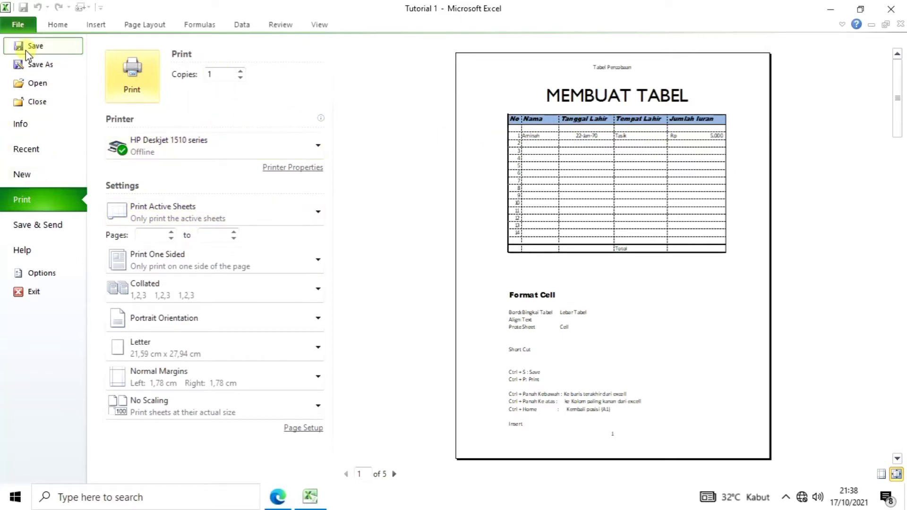
pyautogui.click(57, 26)
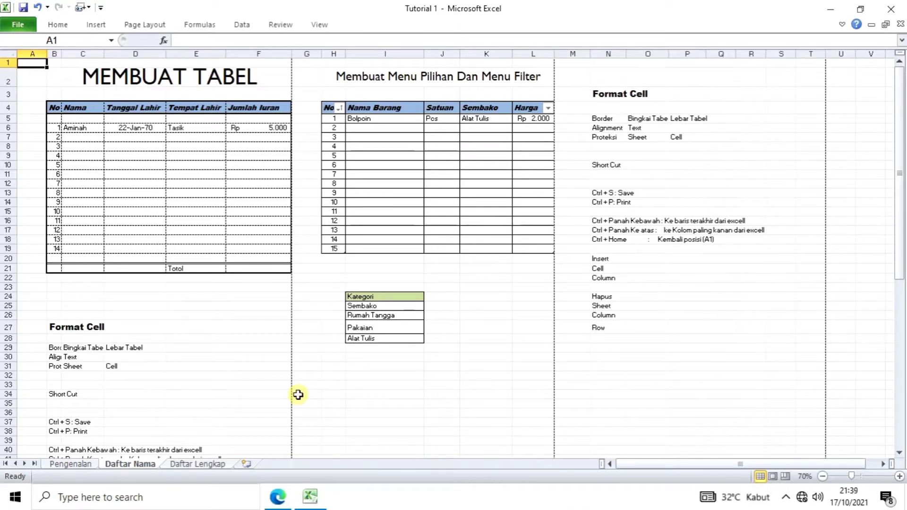
# Step: Select cell A26 and jump with Ctrl+Down to the sheet's last row
pyautogui.scroll(-1, 298, 395)
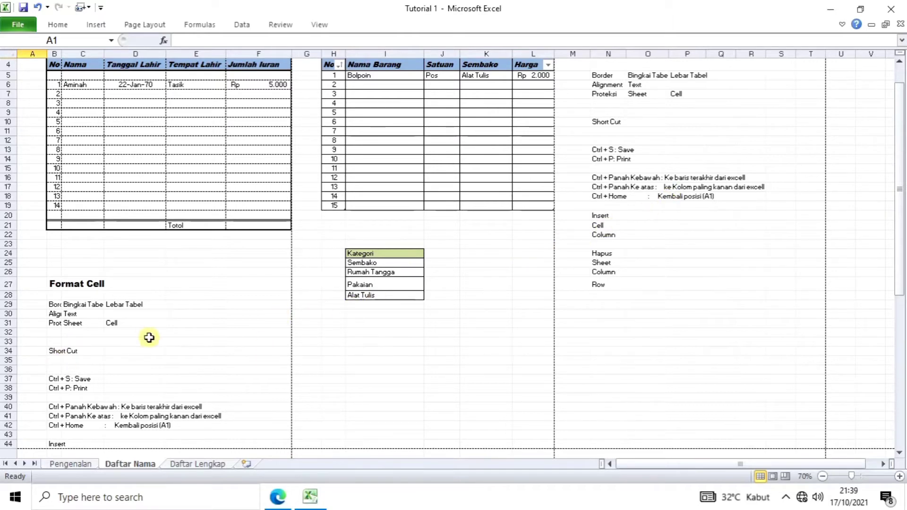
pyautogui.click(43, 271)
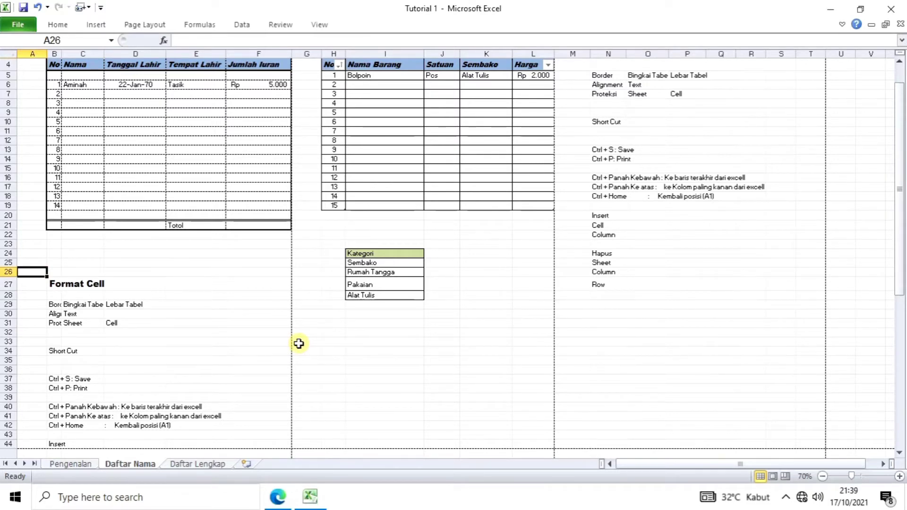
pyautogui.hotkey('ctrl', 'Down')
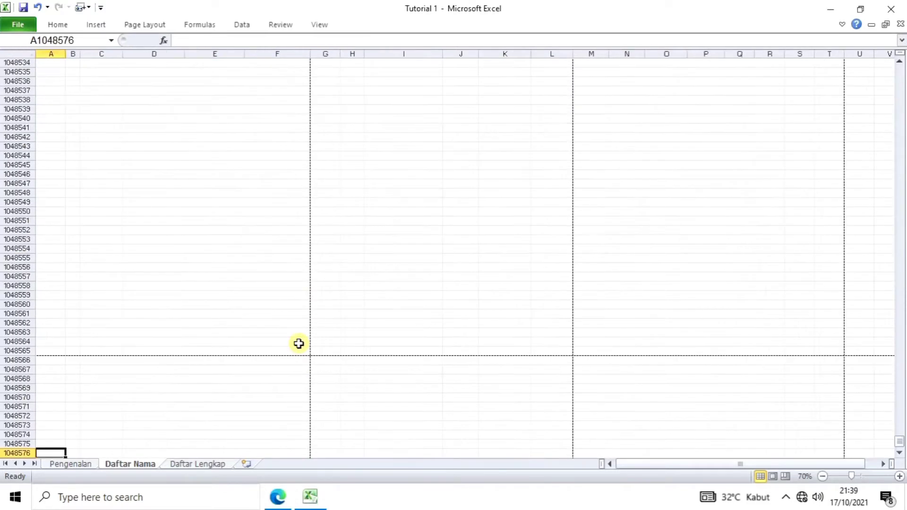
pyautogui.scroll(-3, 265, 359)
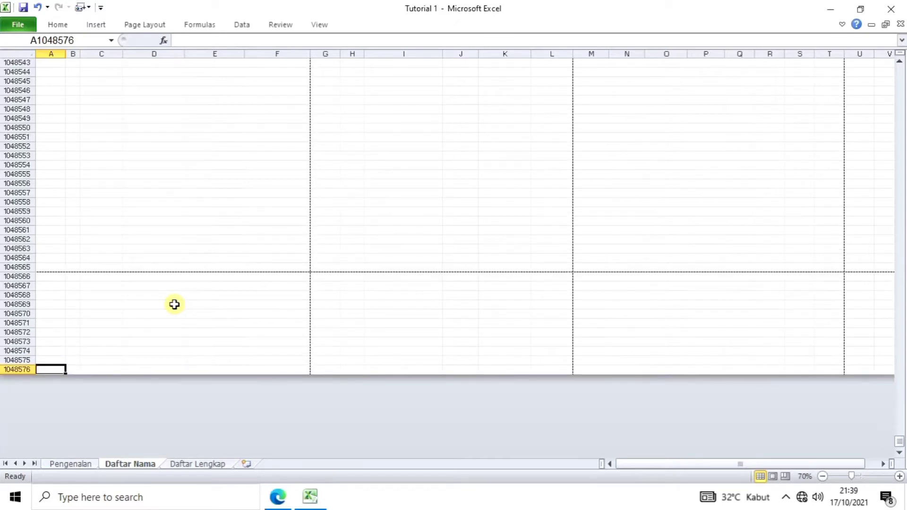
# Step: Jump to the last column at XFD1048576, then back to A1 with Ctrl+Home
pyautogui.hotkey('ctrl', 'Right')
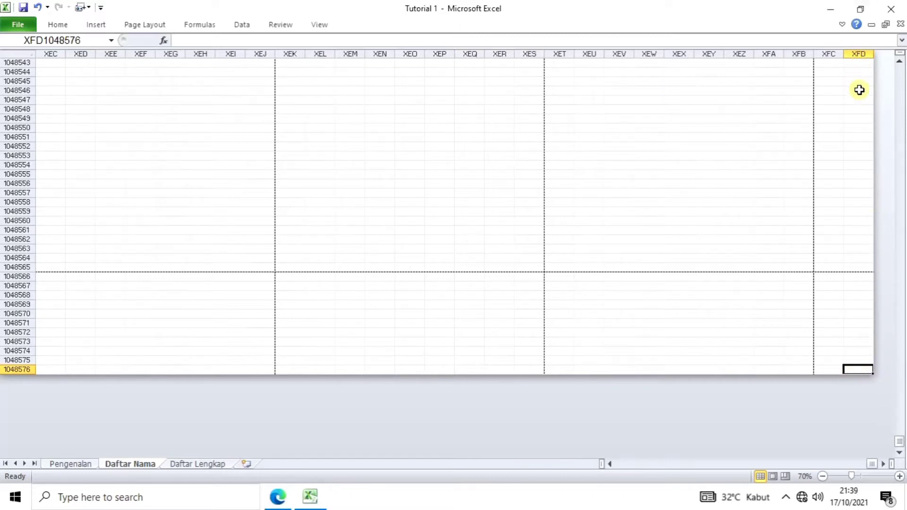
pyautogui.scroll(1, 859, 95)
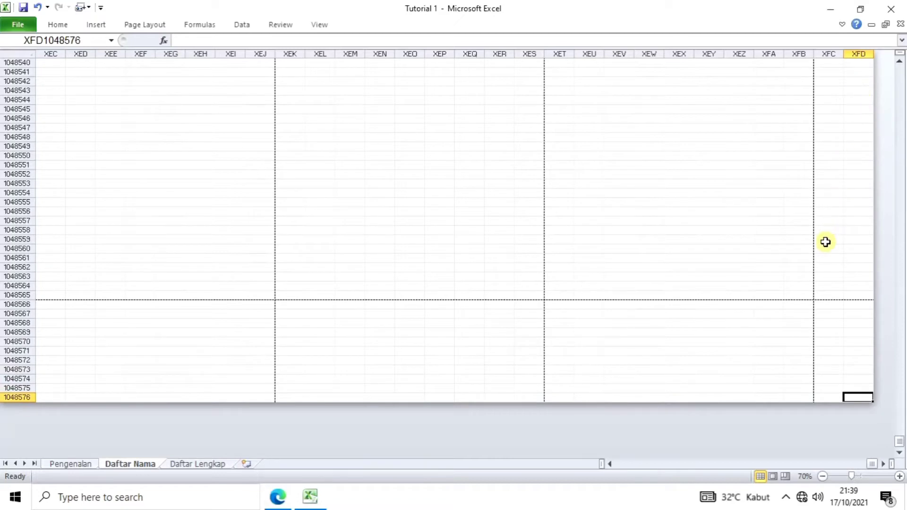
pyautogui.scroll(1, 636, 386)
pyautogui.scroll(-1, 636, 386)
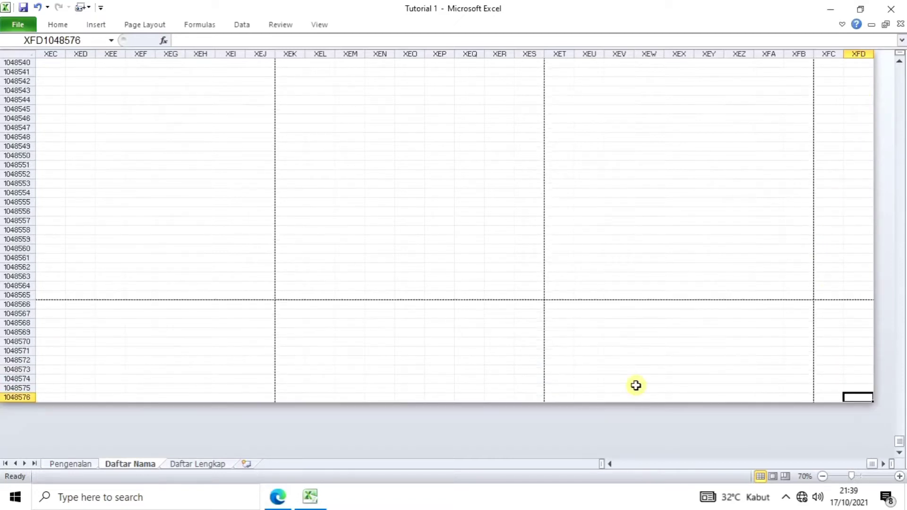
pyautogui.scroll(1, 635, 385)
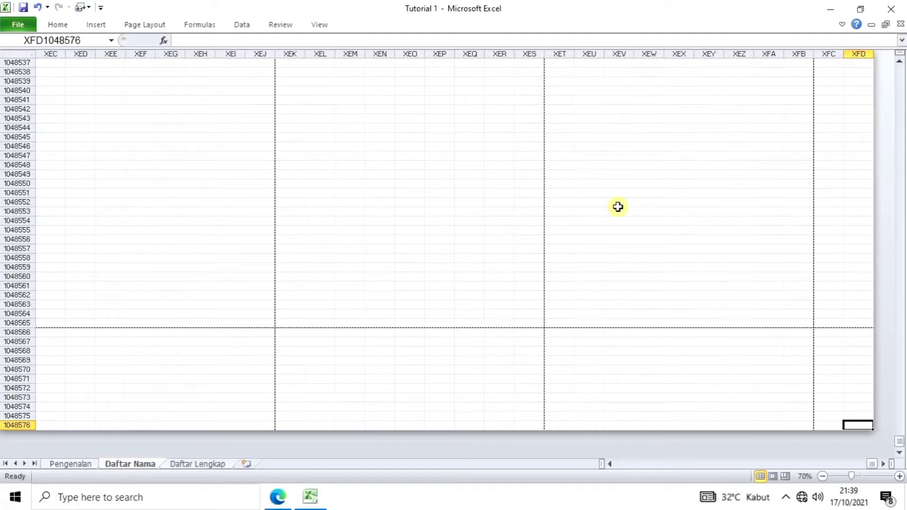
pyautogui.hotkey('ctrl', 'Home')
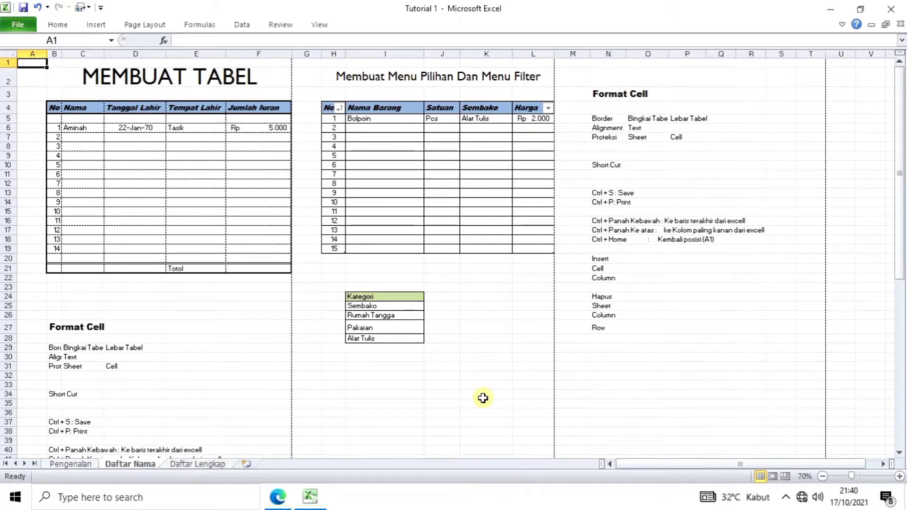
# Step: Zoom the Daftar Nama sheet to 115%
pyautogui.scroll(-2, 468, 397)
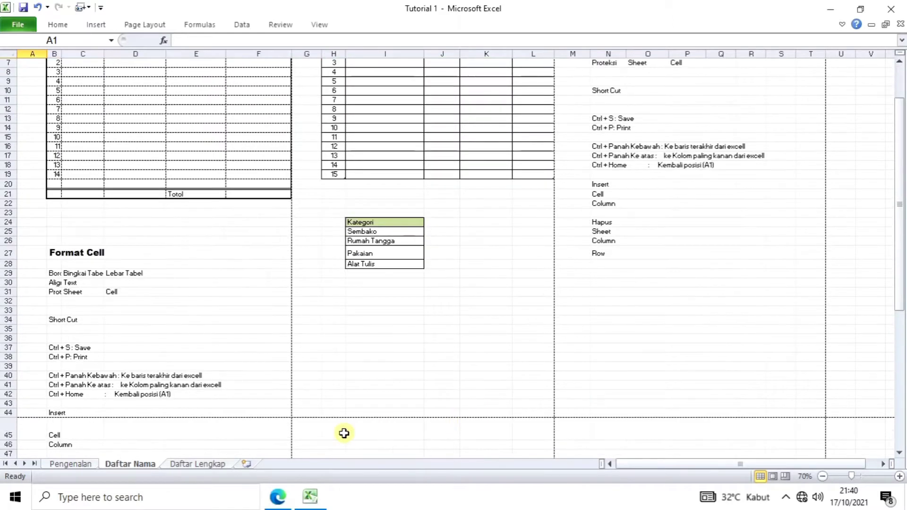
pyautogui.scroll(2, 439, 375)
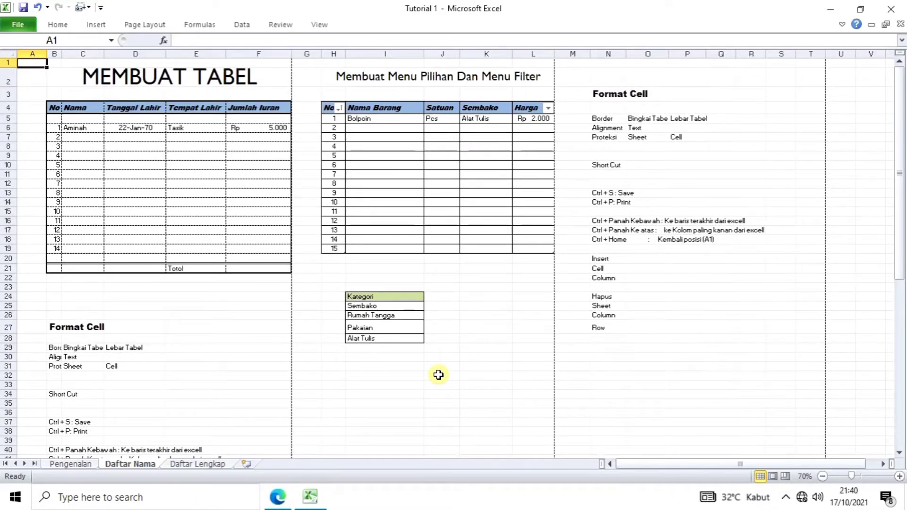
pyautogui.scroll(3, 461, 372)
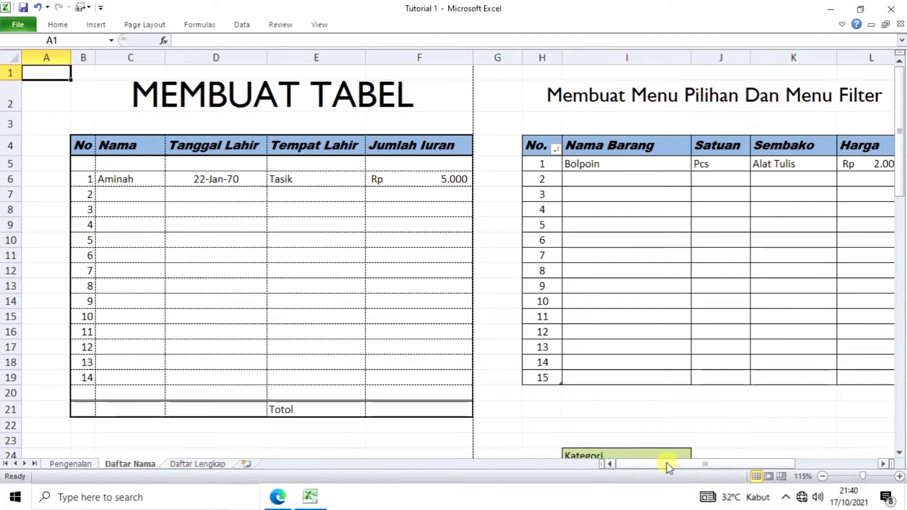
pyautogui.moveTo(667, 463); pyautogui.dragTo(731, 462)
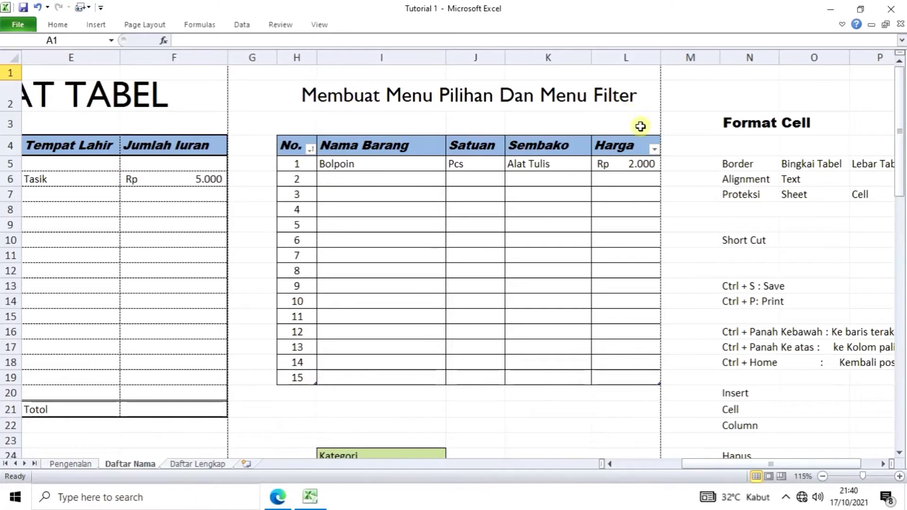
# Step: Pin the ribbon open and select the empty block H32:L43
pyautogui.scroll(-5, 530, 384)
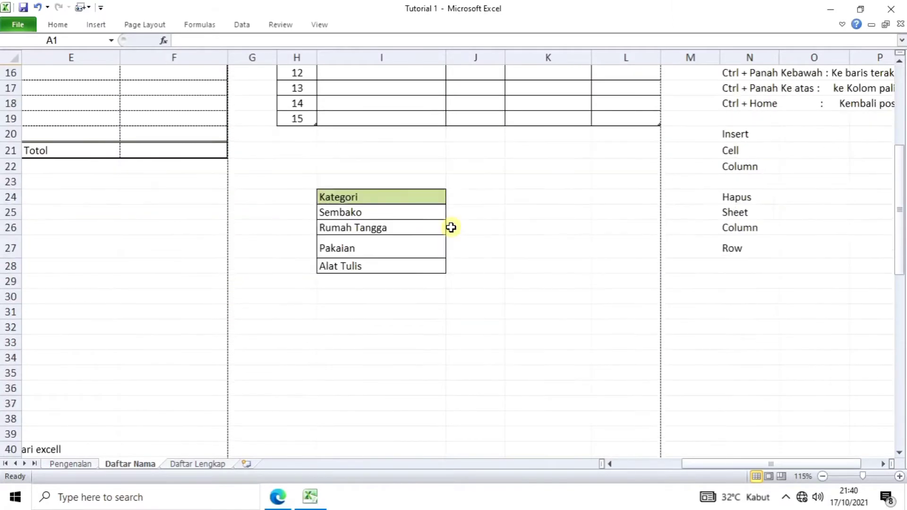
pyautogui.scroll(-1, 452, 251)
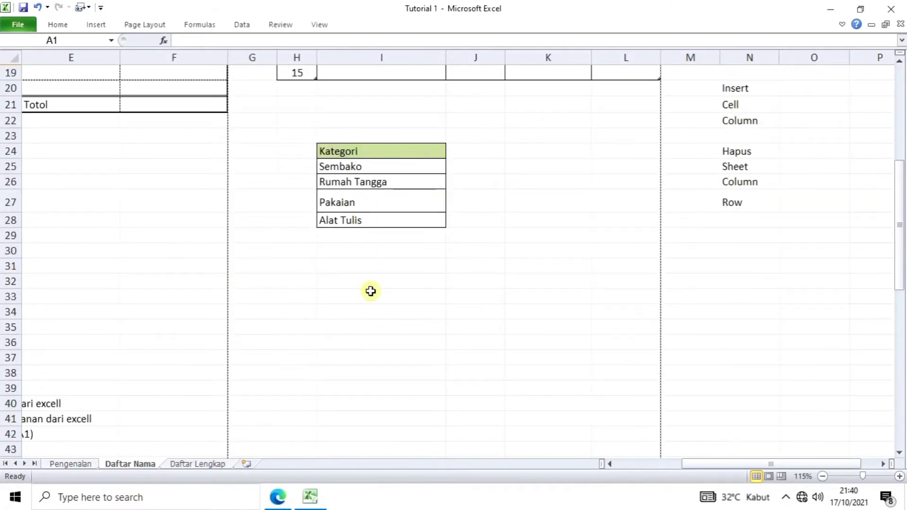
pyautogui.click(842, 24)
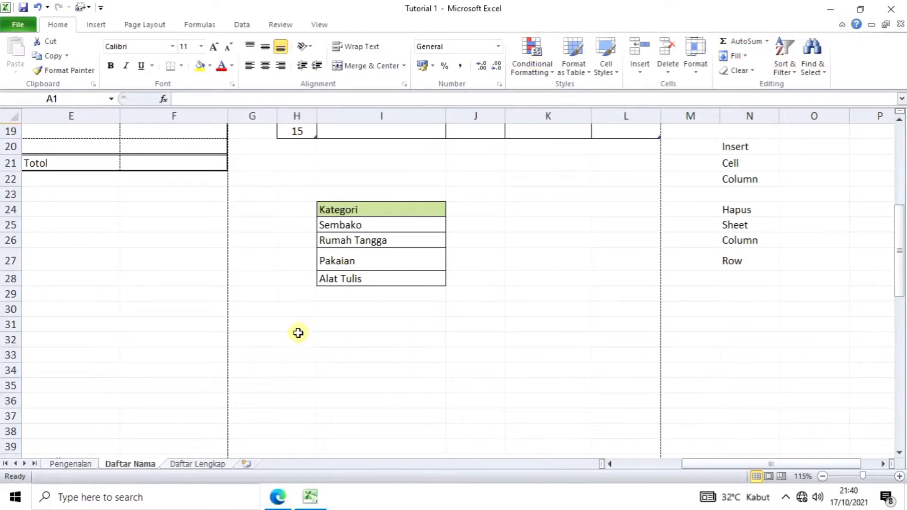
pyautogui.moveTo(299, 340); pyautogui.dragTo(608, 430)
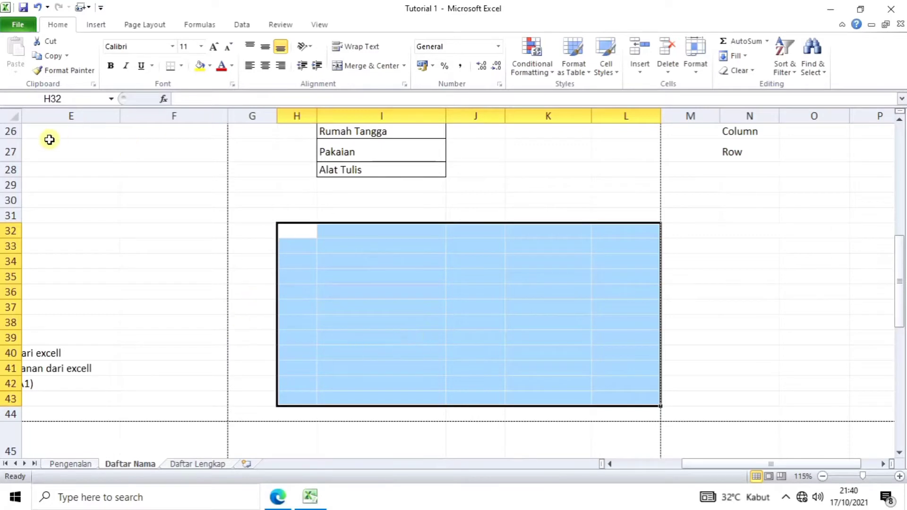
# Step: Insert a table over H32:L43 with 'My table has headers' left unchecked
pyautogui.click(97, 28)
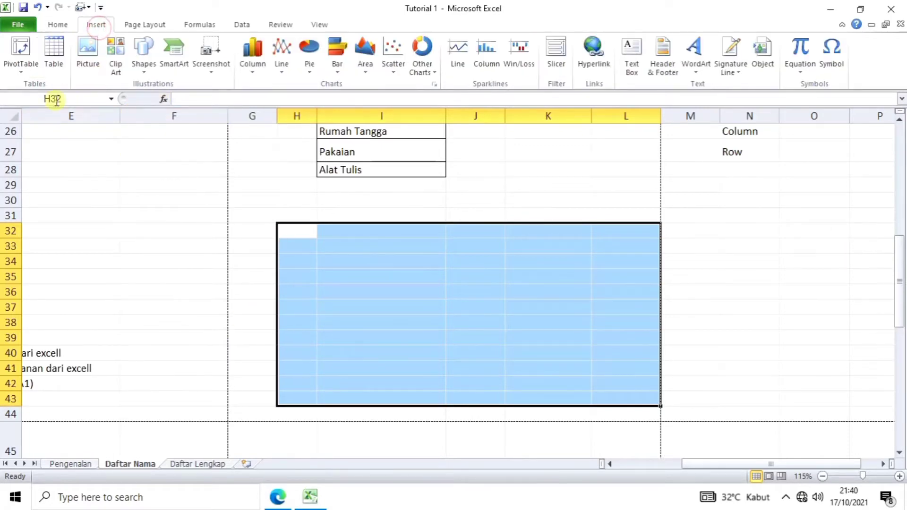
pyautogui.click(53, 50)
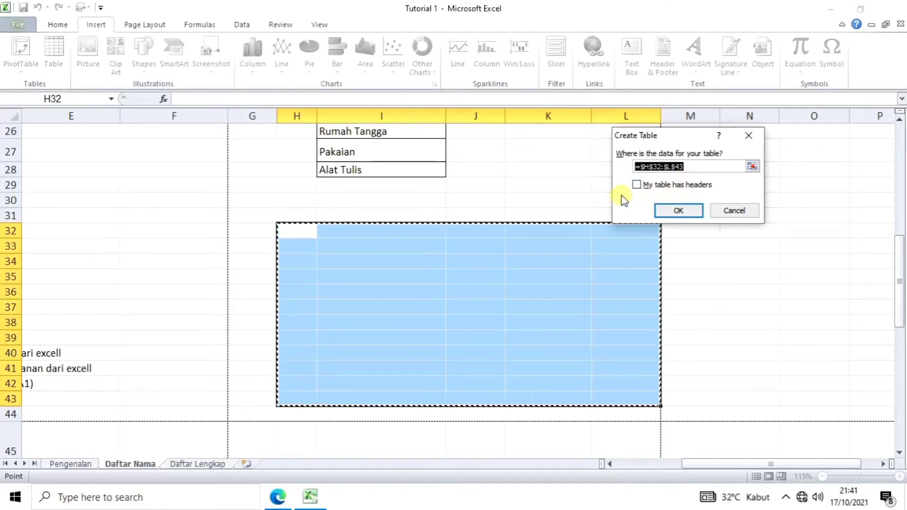
pyautogui.click(680, 213)
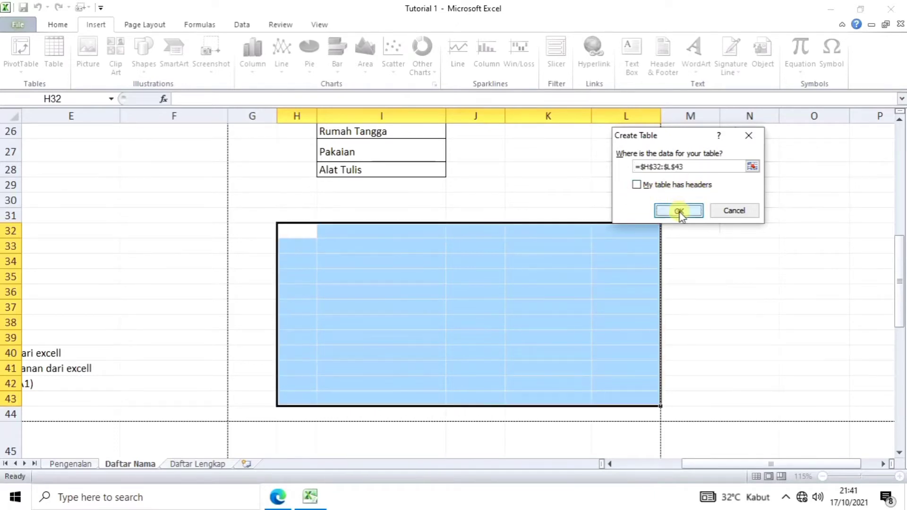
# Step: Open the Column1 filter dropdown in the new table and close it unchanged
pyautogui.click(454, 363)
pyautogui.scroll(-1, 570, 368)
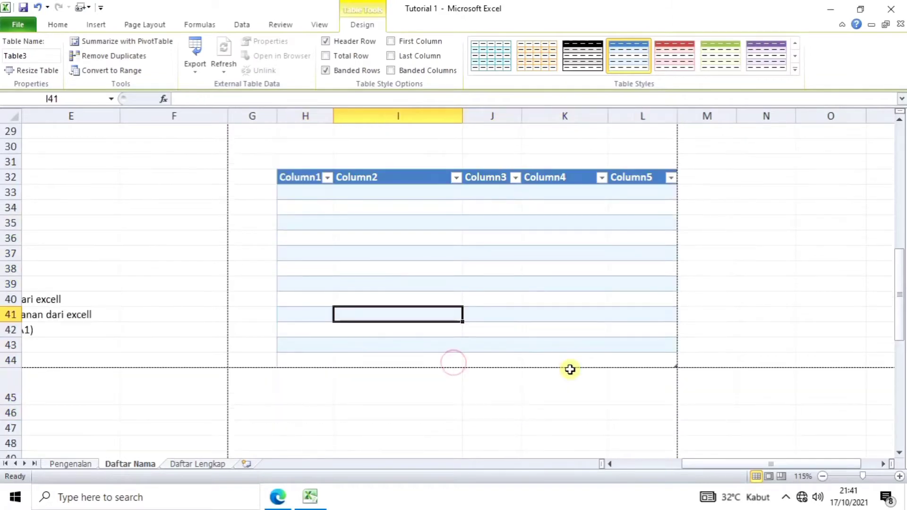
pyautogui.scroll(-1, 571, 369)
pyautogui.scroll(1, 571, 369)
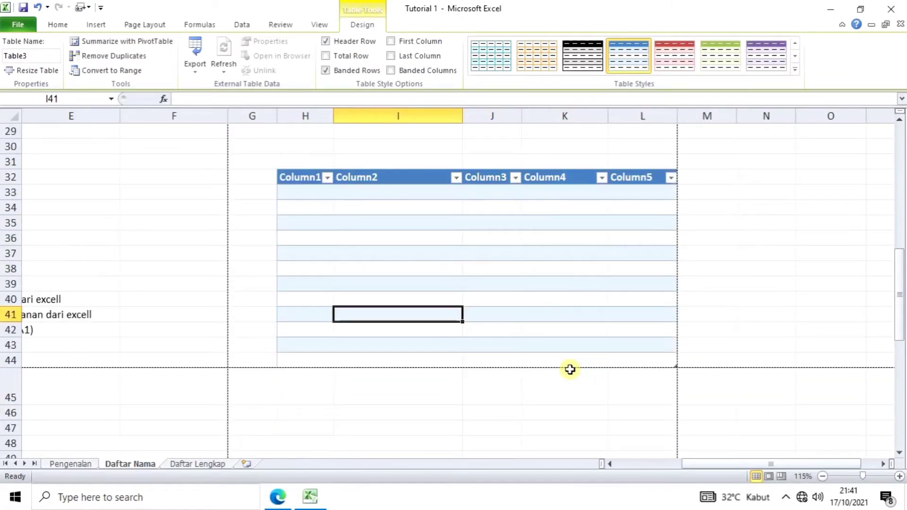
pyautogui.click(327, 179)
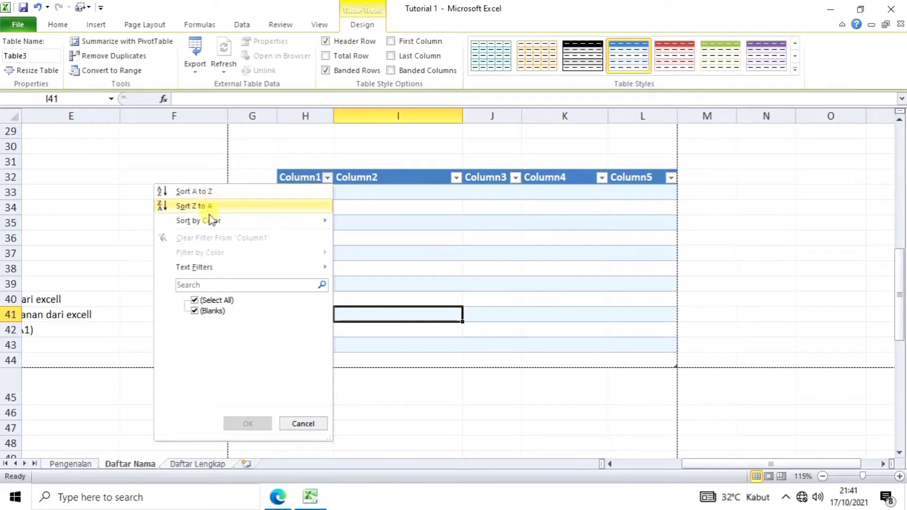
pyautogui.moveTo(201, 220)
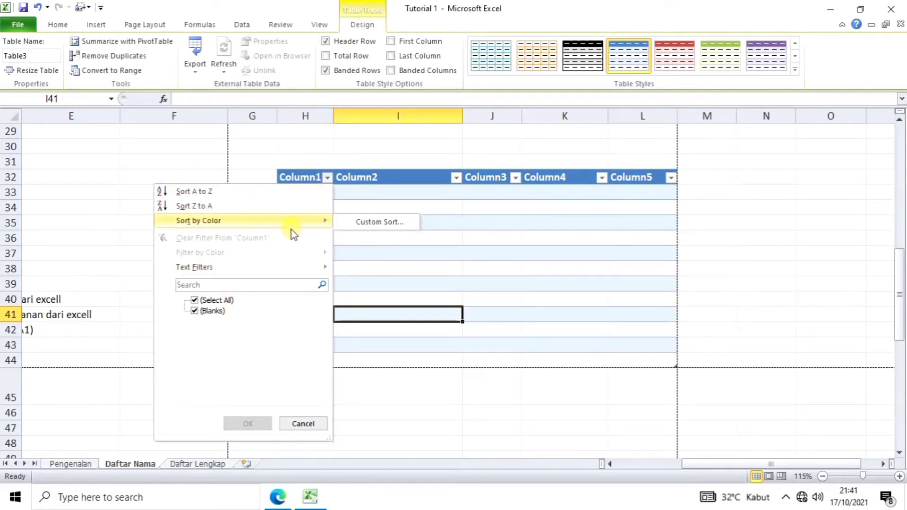
pyautogui.click(384, 161)
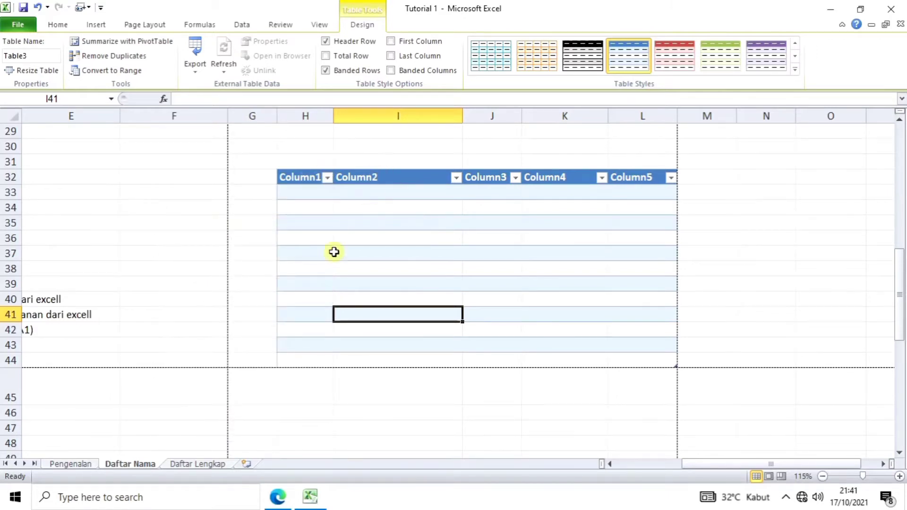
# Step: Reset row 45 to the standard height
pyautogui.scroll(-2, 454, 319)
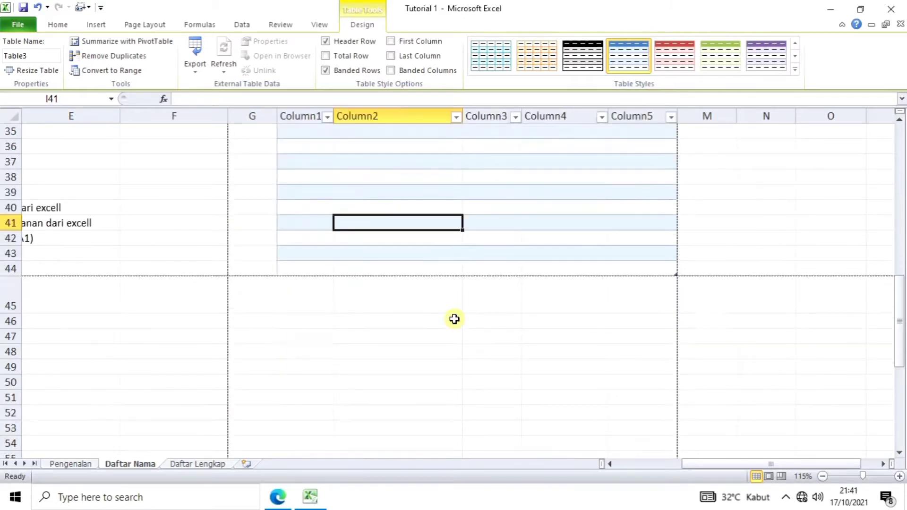
pyautogui.scroll(1, 302, 326)
pyautogui.scroll(-1, 308, 334)
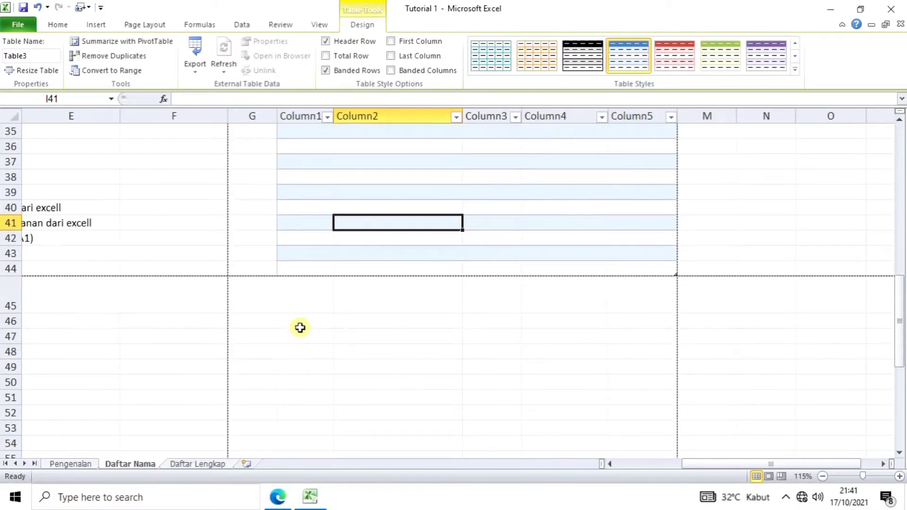
pyautogui.moveTo(291, 307); pyautogui.dragTo(495, 348)
pyautogui.click(495, 348)
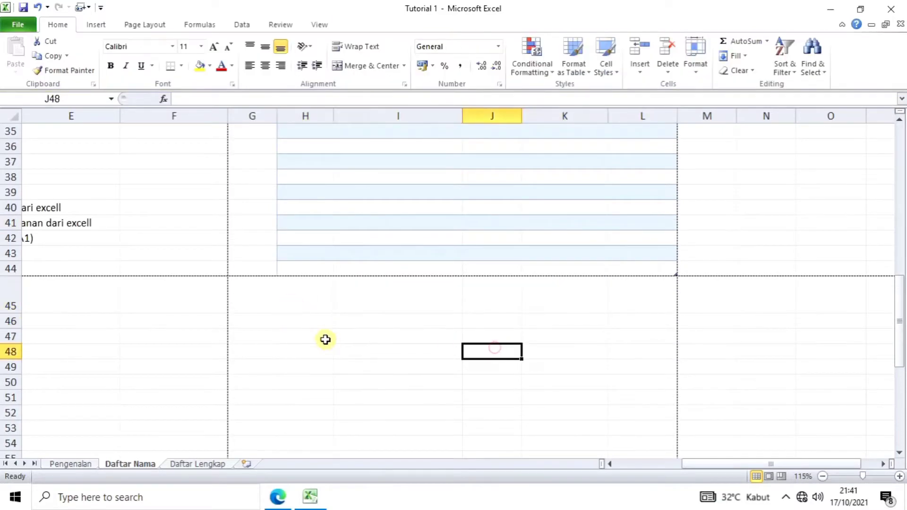
pyautogui.doubleClick(13, 313)
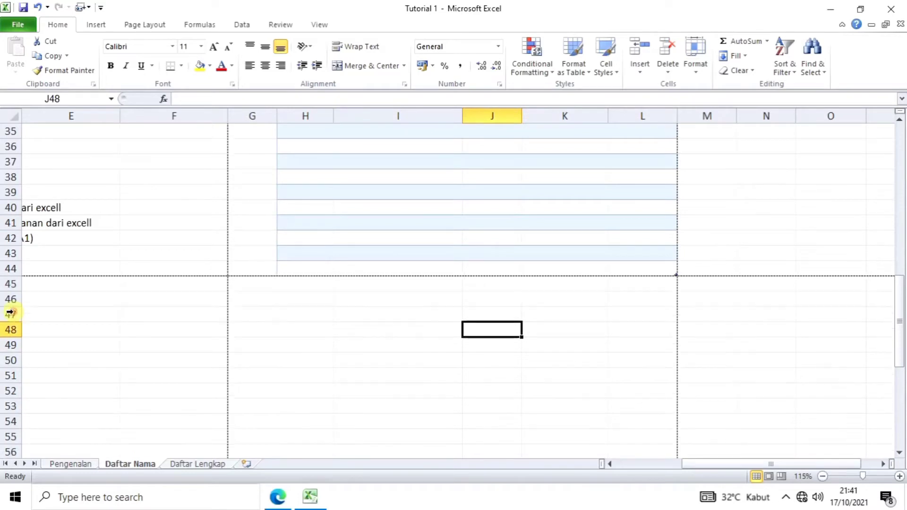
# Step: Give H47:L59 a thick outline and inside borders through Format Cells > Border
pyautogui.moveTo(297, 317); pyautogui.dragTo(639, 435)
pyautogui.scroll(-1, 545, 444)
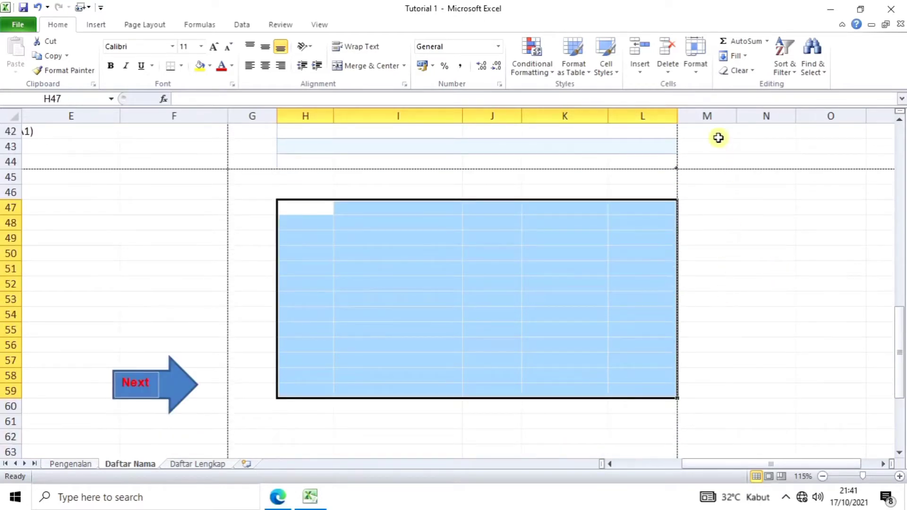
pyautogui.click(697, 72)
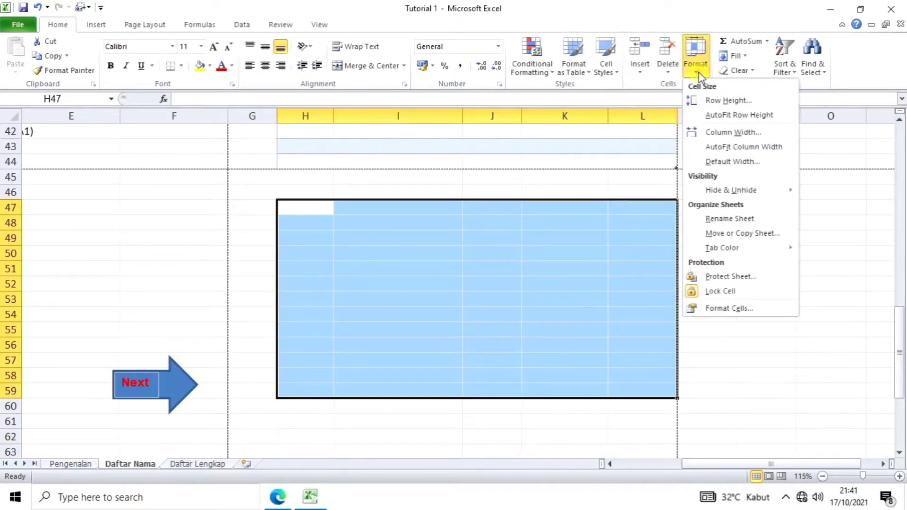
pyautogui.click(714, 310)
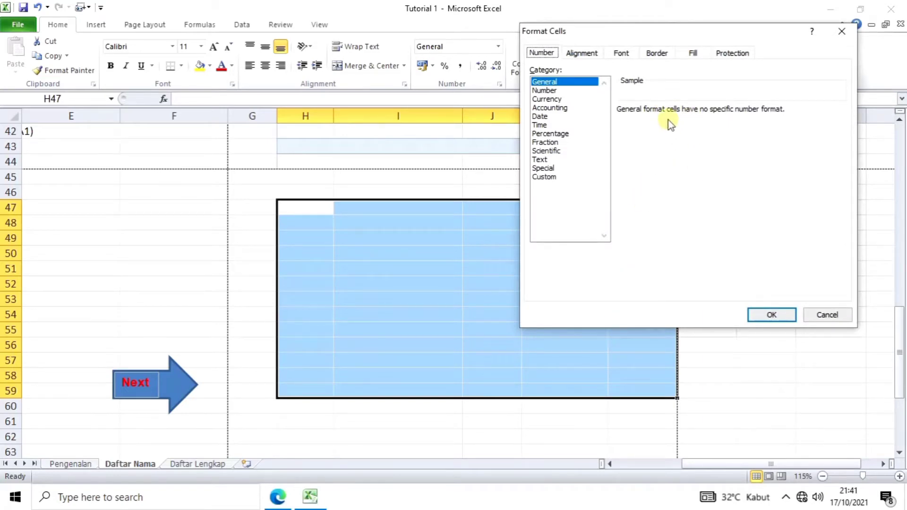
pyautogui.click(660, 57)
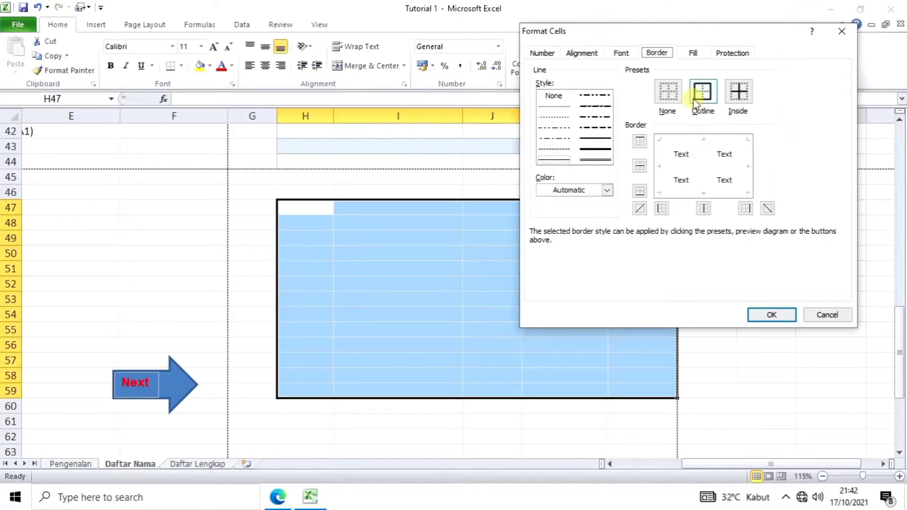
pyautogui.click(591, 139)
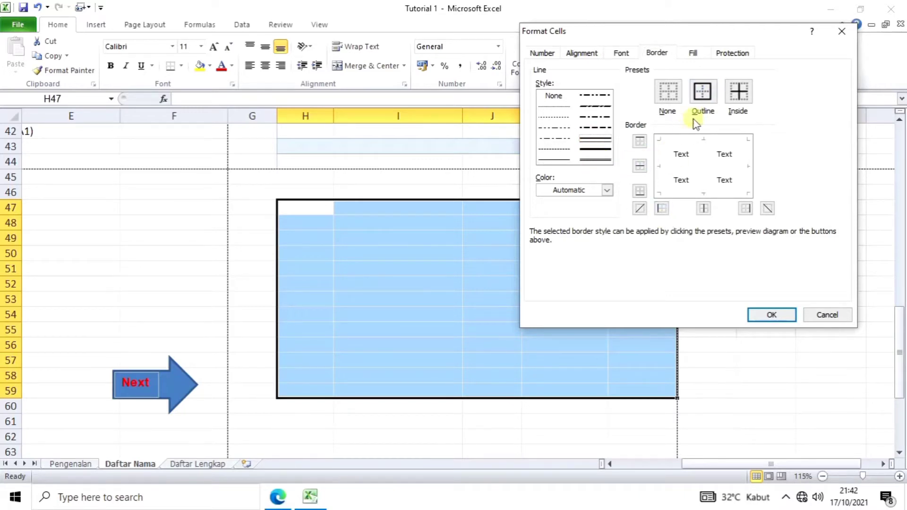
pyautogui.click(709, 100)
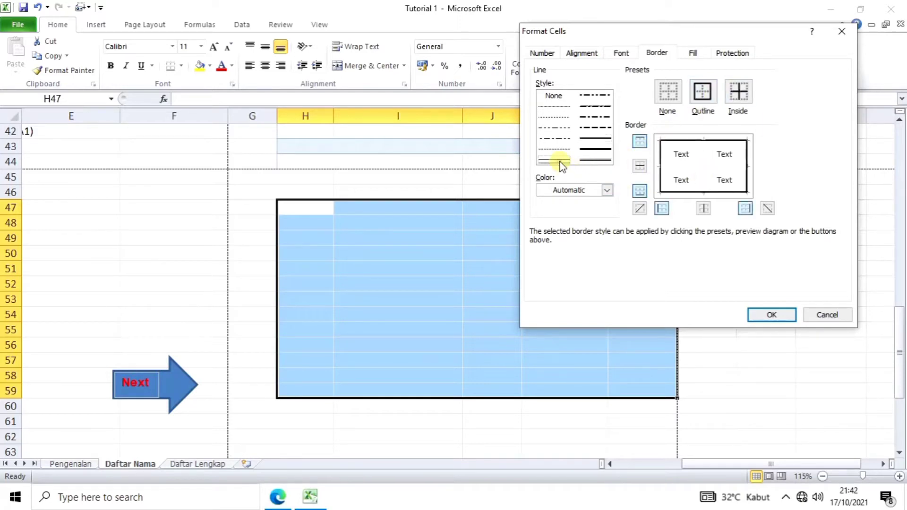
pyautogui.click(739, 90)
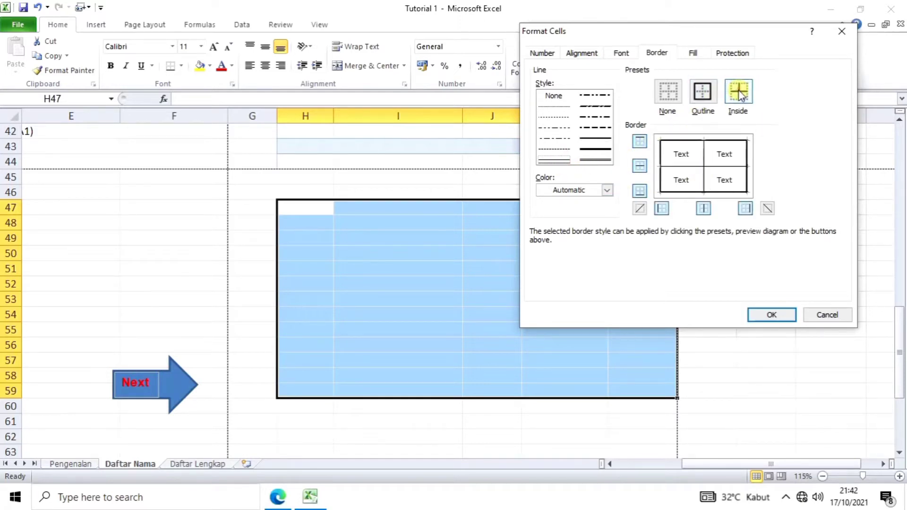
pyautogui.click(772, 316)
pyautogui.click(473, 412)
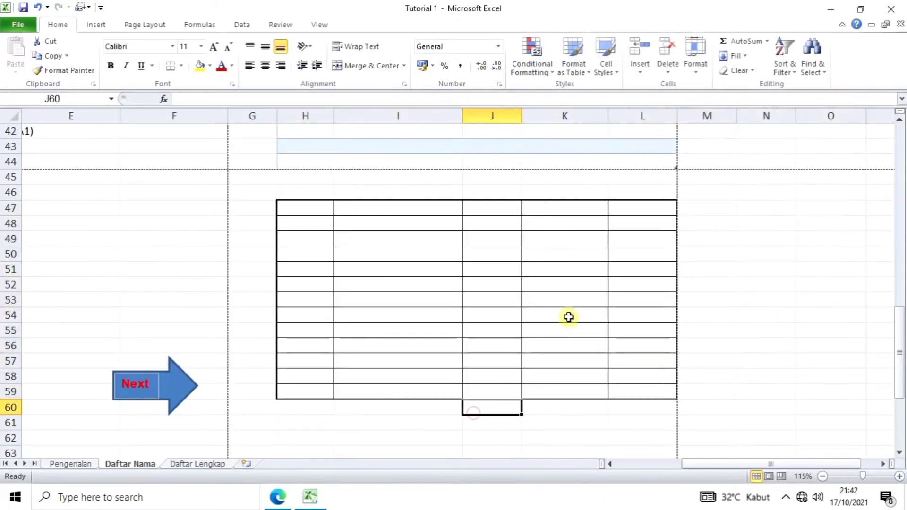
pyautogui.click(558, 433)
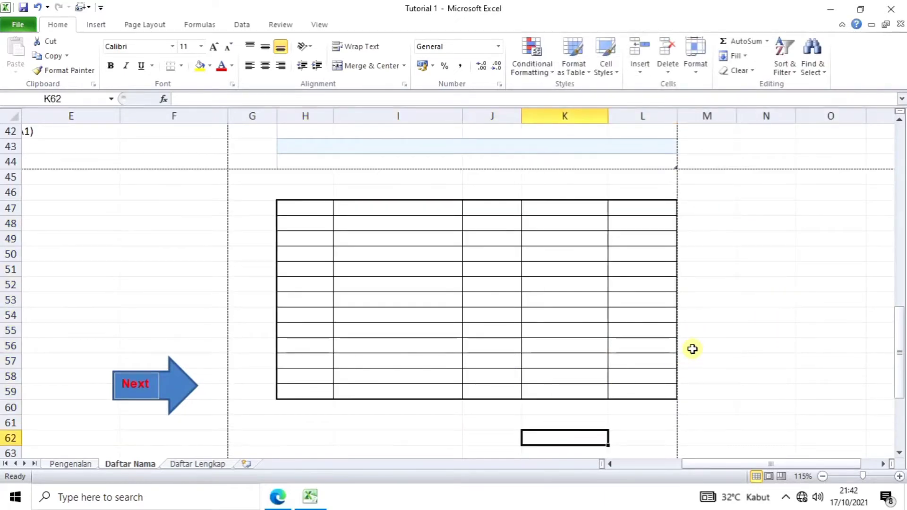
# Step: Copy the top table's header row H4:L4, No. through Harga
pyautogui.scroll(2, 693, 349)
pyautogui.scroll(2, 692, 349)
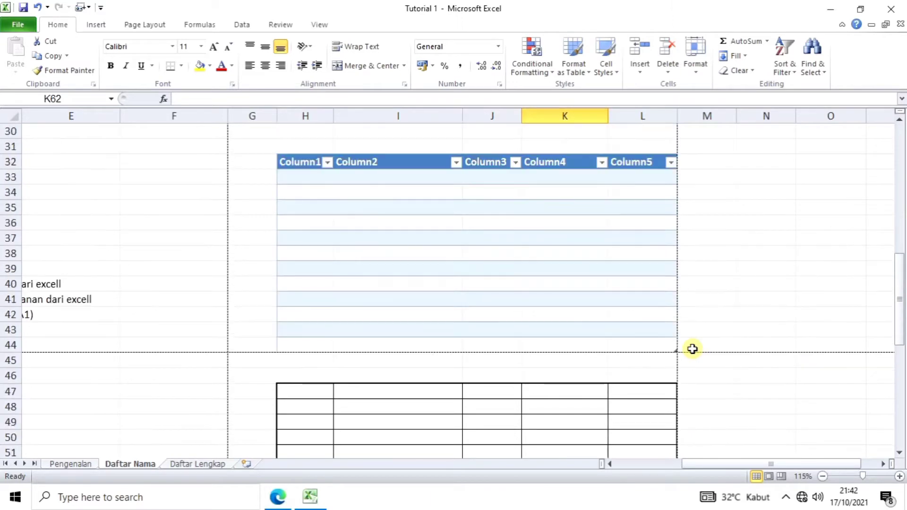
pyautogui.scroll(-2, 693, 349)
pyautogui.scroll(8, 693, 349)
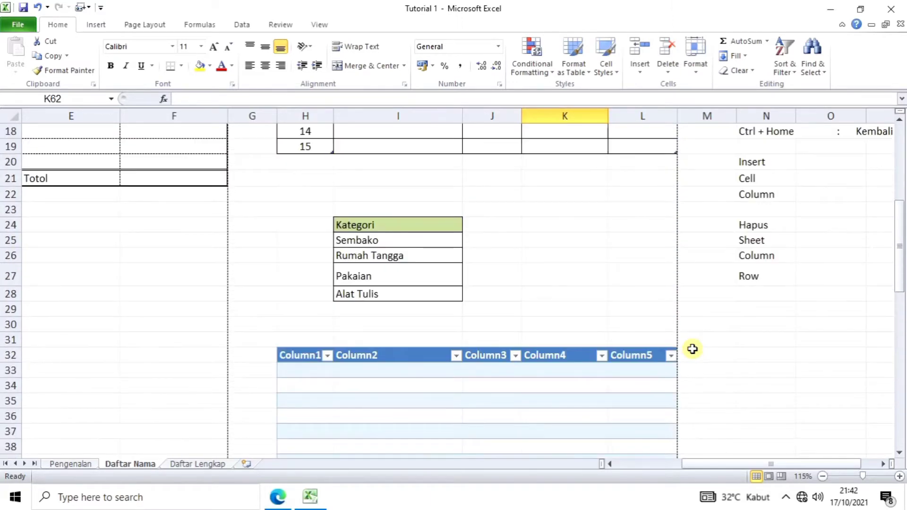
pyautogui.scroll(2, 692, 349)
pyautogui.scroll(-7, 693, 349)
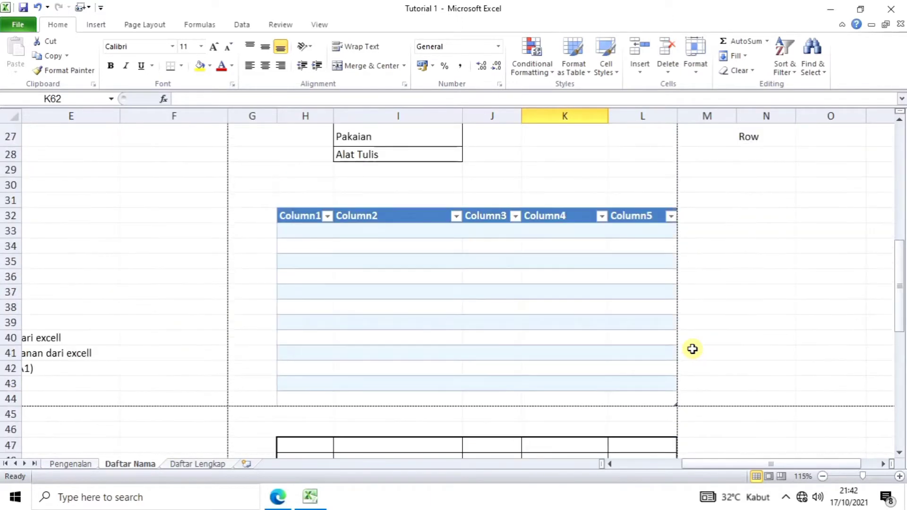
pyautogui.scroll(-1, 468, 389)
pyautogui.scroll(10, 468, 389)
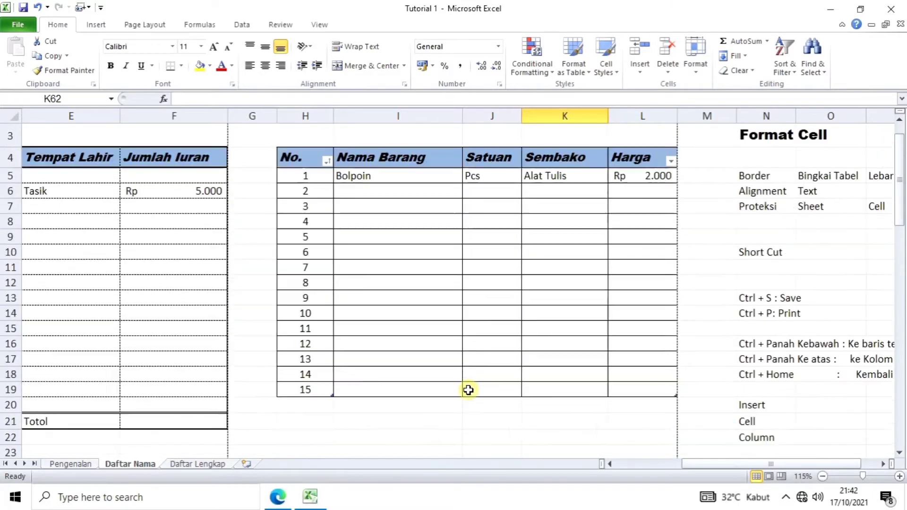
pyautogui.moveTo(298, 204); pyautogui.dragTo(623, 207)
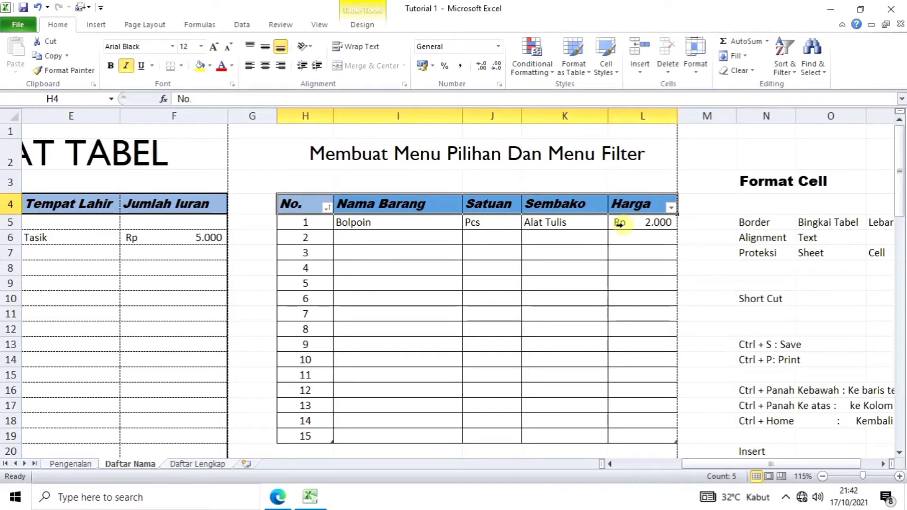
pyautogui.hotkey('ctrl', 'c')
# Step: Paste the copied headers into row 47 starting at H47
pyautogui.scroll(-12, 606, 298)
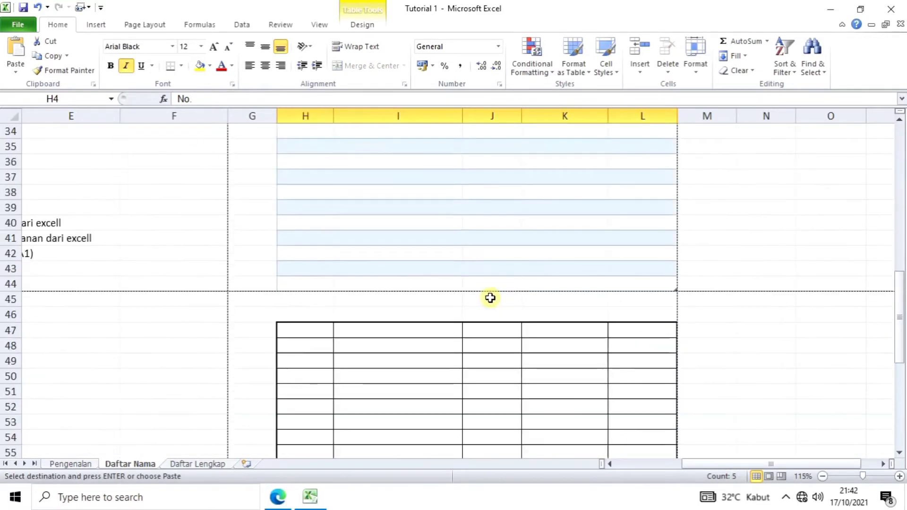
pyautogui.click(319, 284)
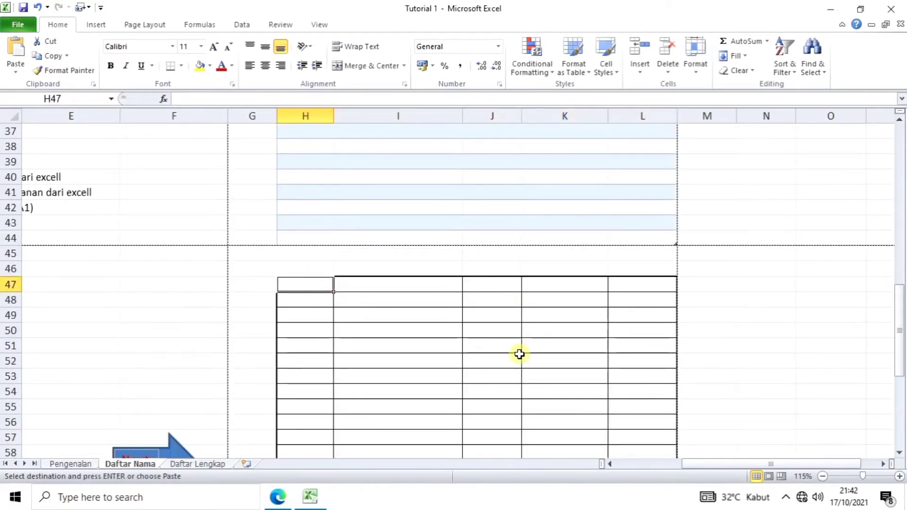
pyautogui.scroll(12, 521, 353)
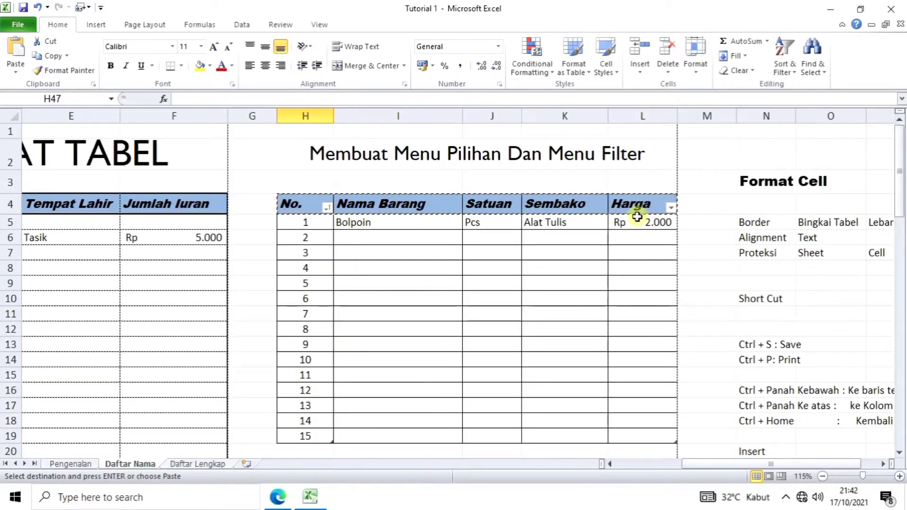
pyautogui.scroll(-8, 459, 353)
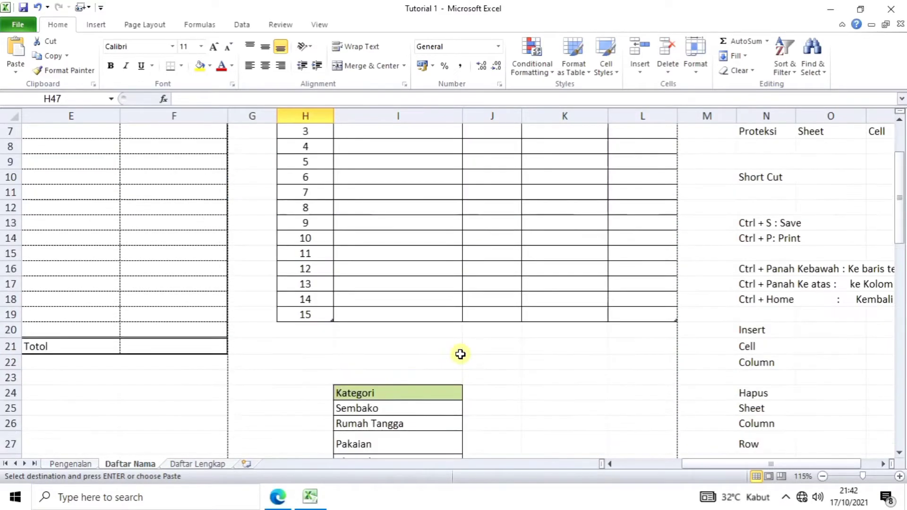
pyautogui.scroll(-5, 460, 368)
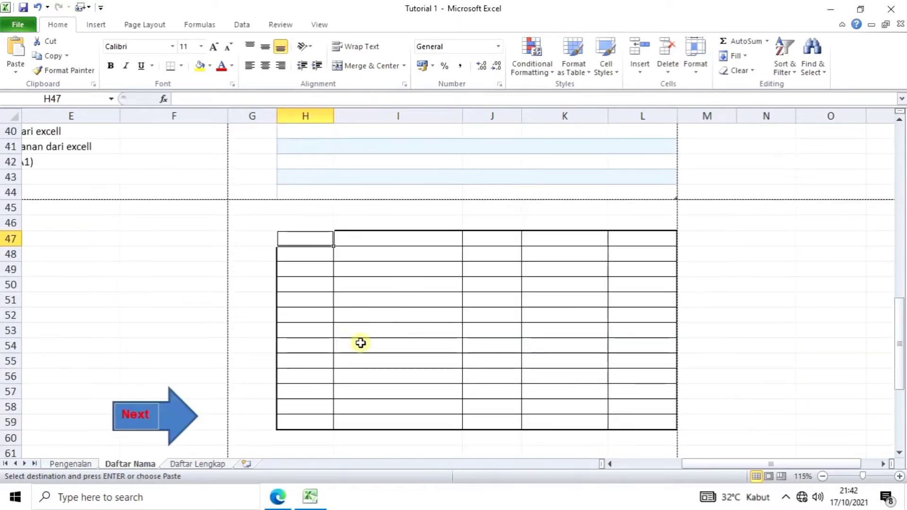
pyautogui.click(313, 237)
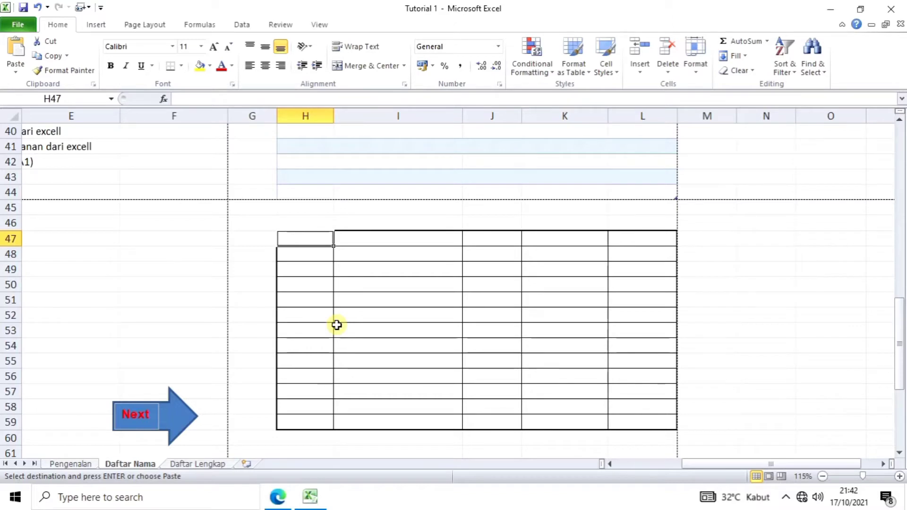
pyautogui.hotkey('ctrl', 'v')
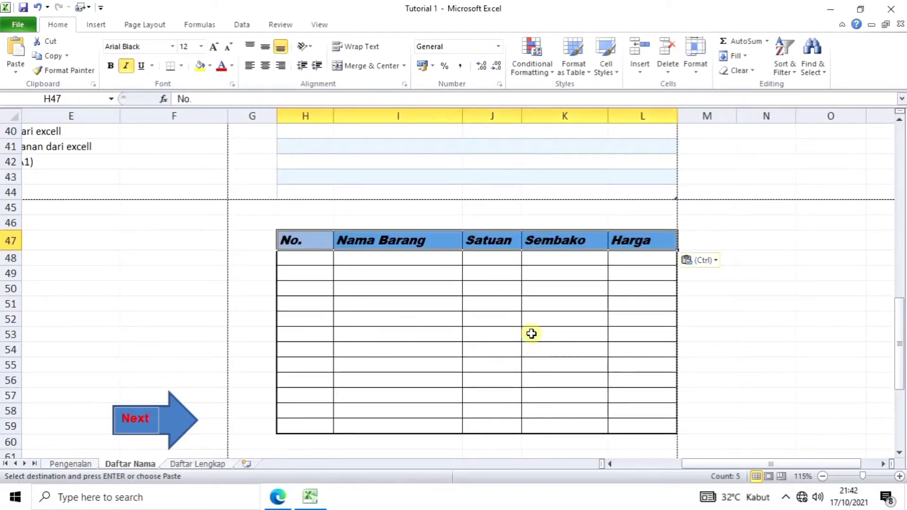
pyautogui.click(456, 300)
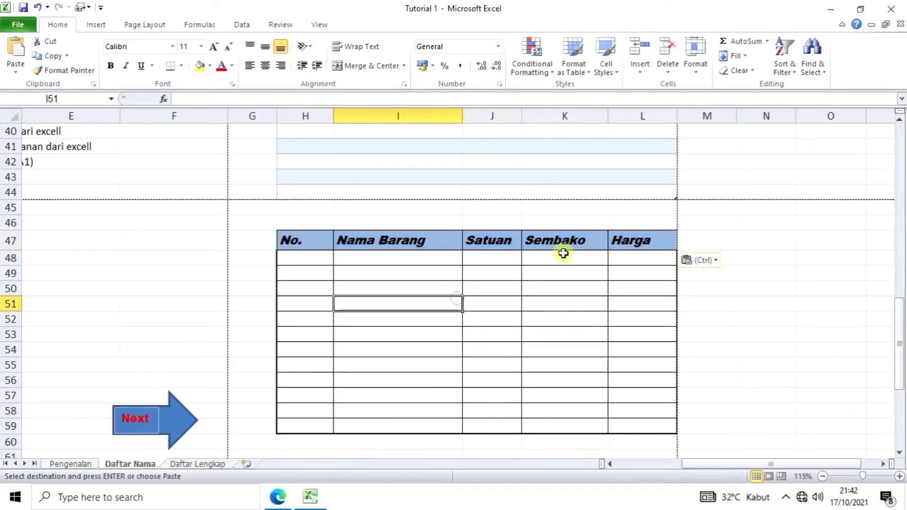
pyautogui.click(574, 241)
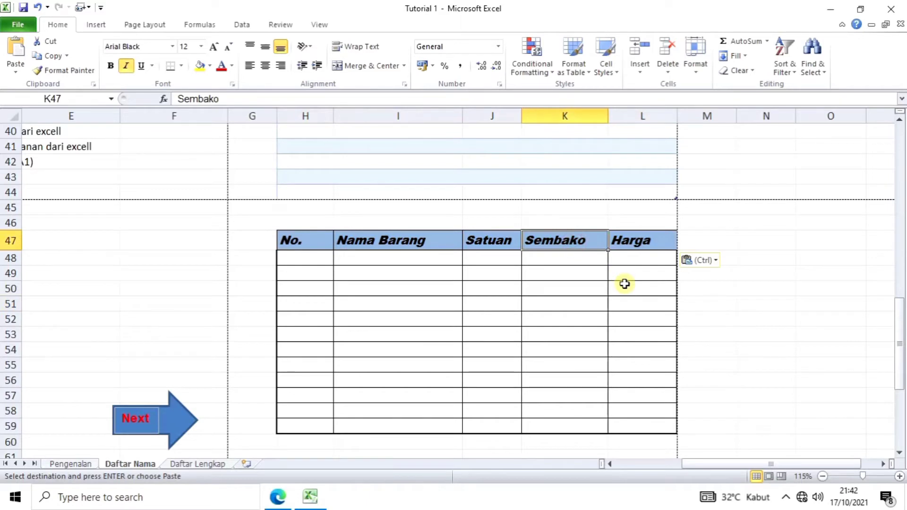
# Step: Rename the lower table's Sembako header in K47 to Kategori
pyautogui.write('Kategori')
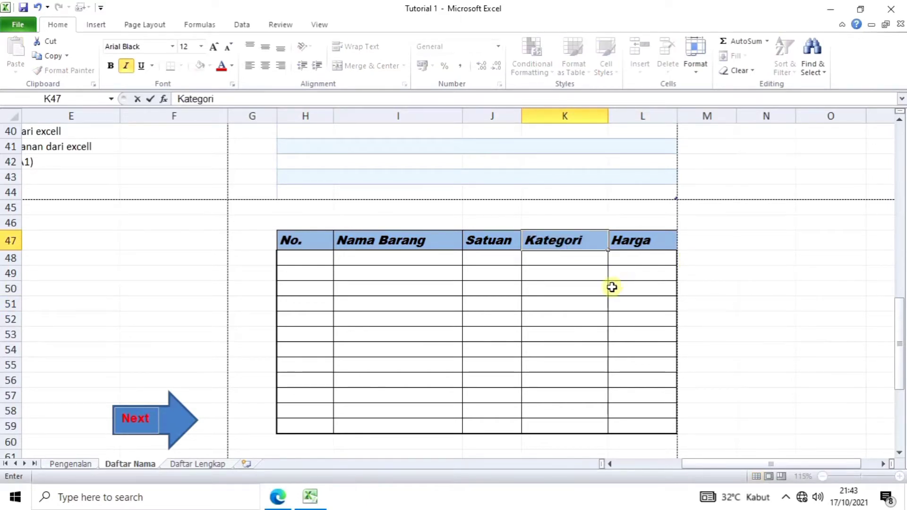
pyautogui.click(530, 334)
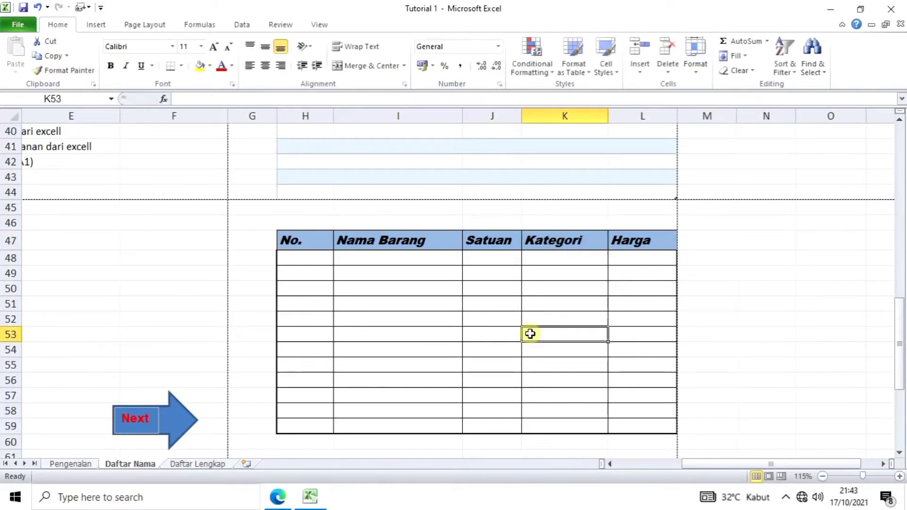
pyautogui.scroll(-2, 530, 334)
pyautogui.scroll(2, 531, 333)
pyautogui.scroll(1, 414, 350)
# Step: Set header row H47:L47 to No Fill, removing its blue fill
pyautogui.scroll(-1, 413, 350)
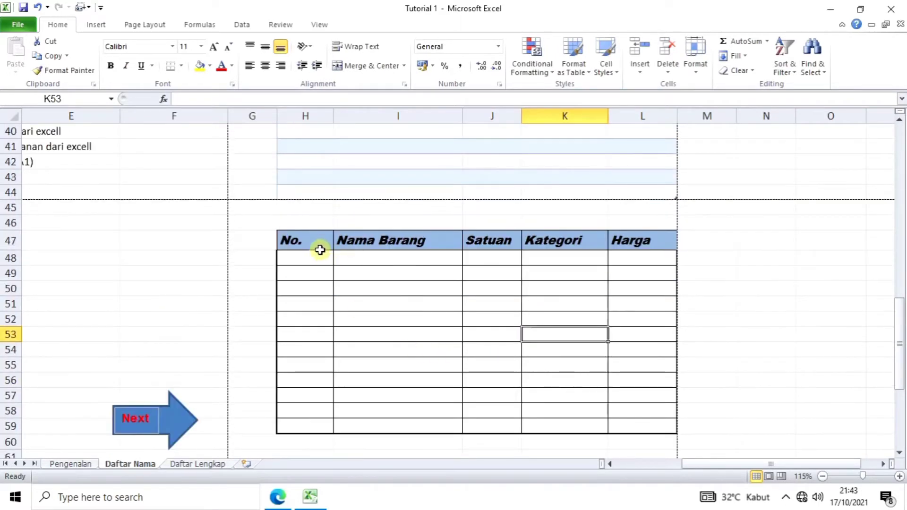
pyautogui.scroll(13, 453, 313)
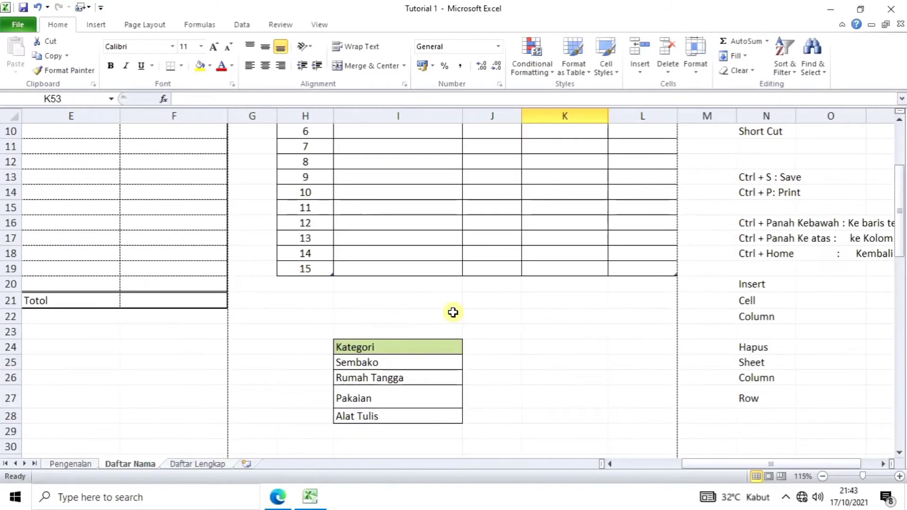
pyautogui.scroll(-13, 453, 313)
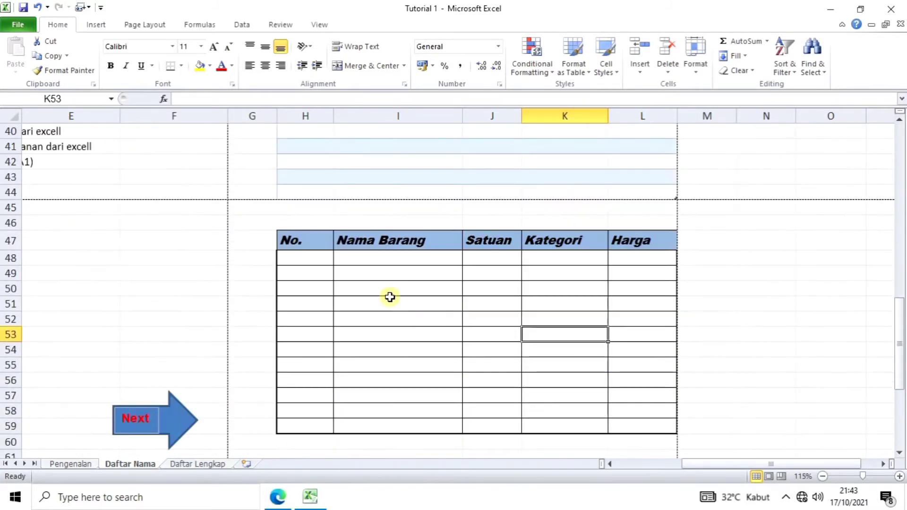
pyautogui.moveTo(321, 248); pyautogui.dragTo(625, 243)
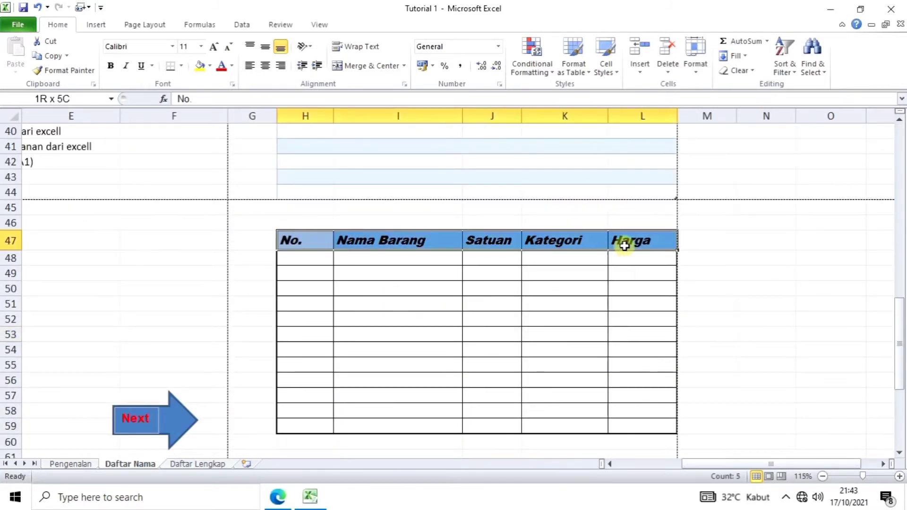
pyautogui.click(210, 66)
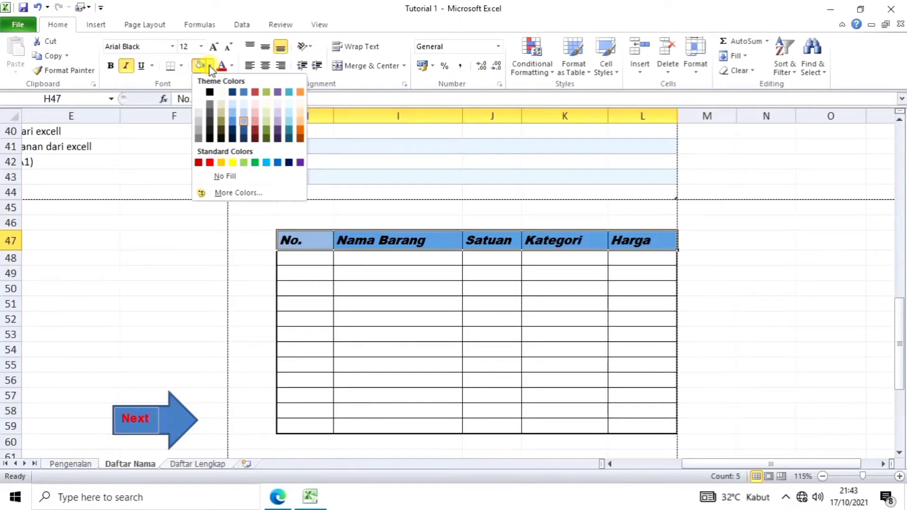
pyautogui.click(225, 178)
pyautogui.click(387, 334)
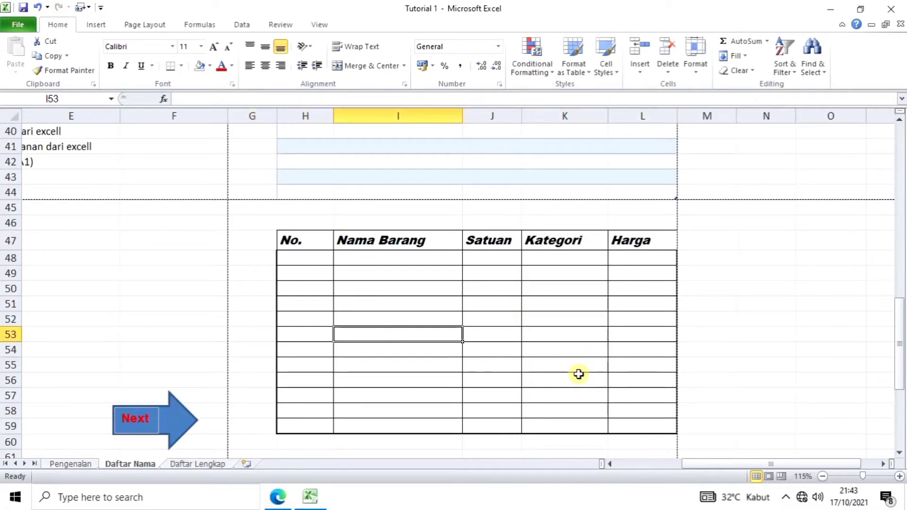
# Step: Select and copy the Kategori list I24:I28, from Kategori to Alat Tulis
pyautogui.scroll(-2, 554, 381)
pyautogui.scroll(2, 554, 381)
pyautogui.scroll(3, 554, 381)
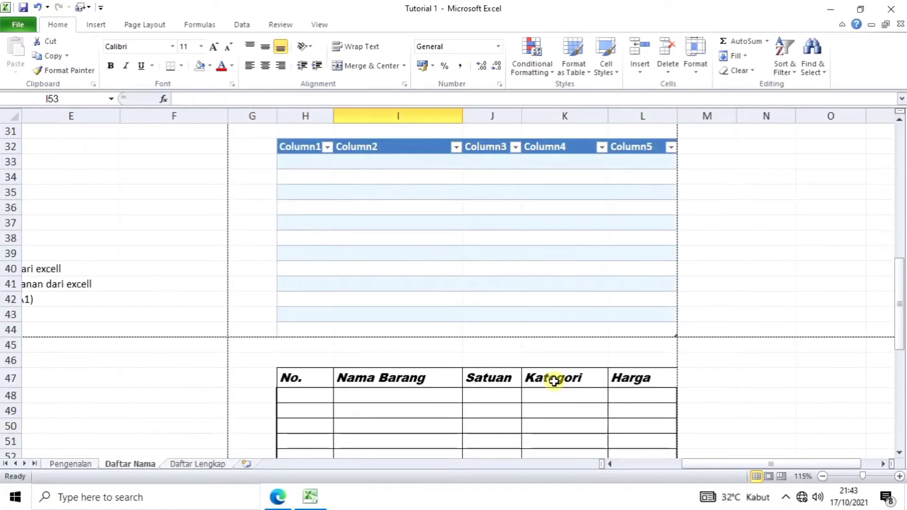
pyautogui.scroll(-2, 554, 381)
pyautogui.scroll(6, 554, 381)
pyautogui.scroll(1, 554, 381)
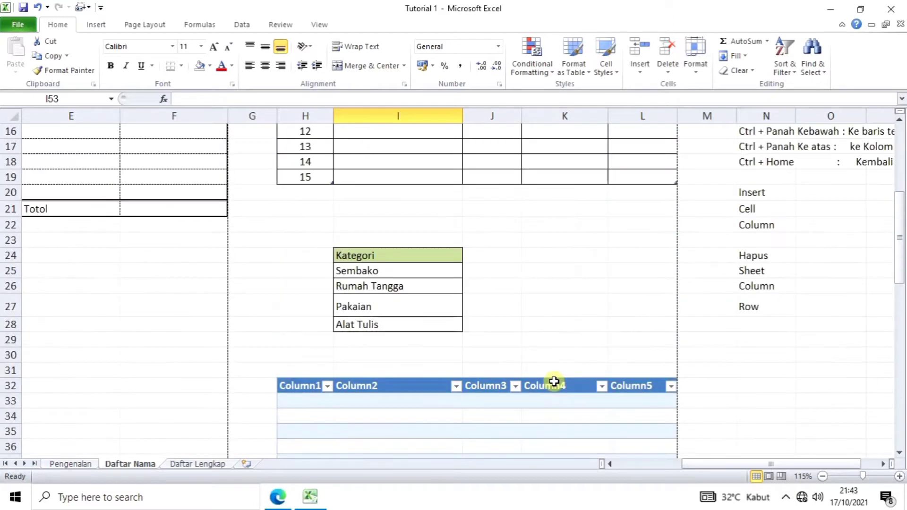
pyautogui.scroll(-2, 581, 355)
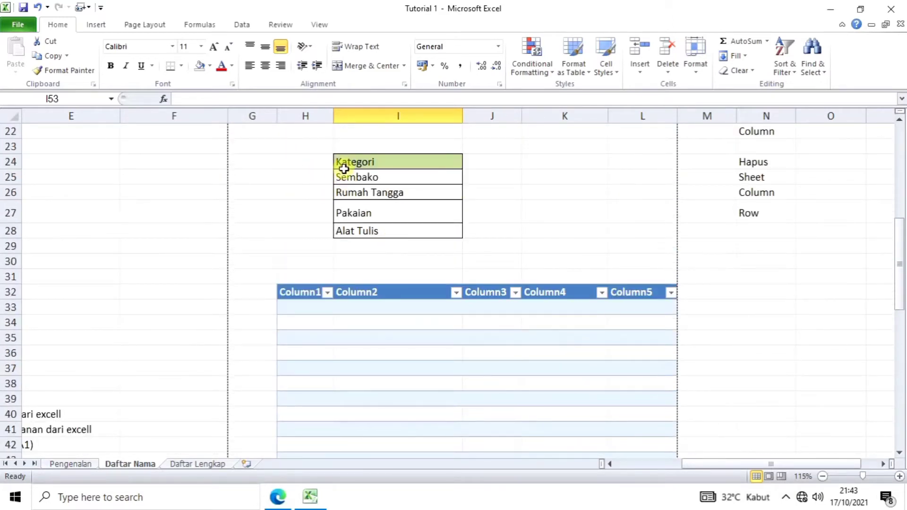
pyautogui.moveTo(344, 164); pyautogui.dragTo(428, 226)
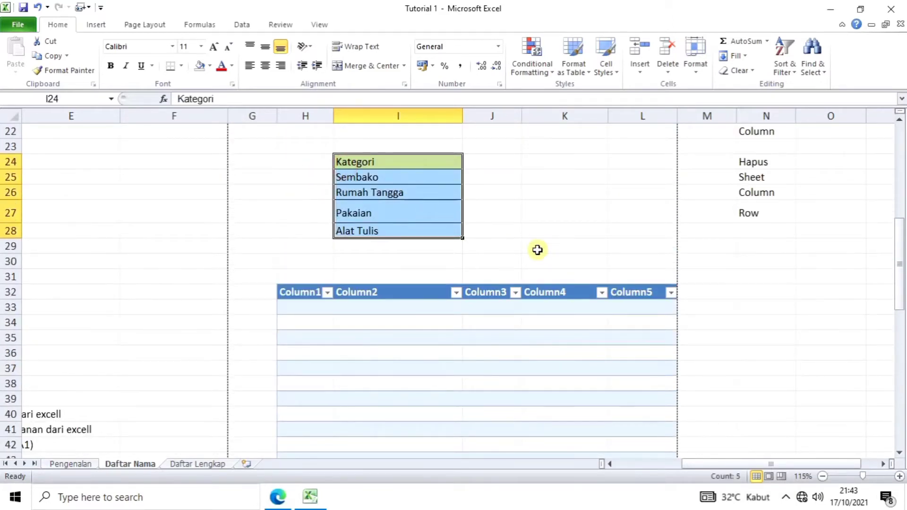
pyautogui.hotkey('ctrl', 'c')
pyautogui.scroll(-10, 538, 257)
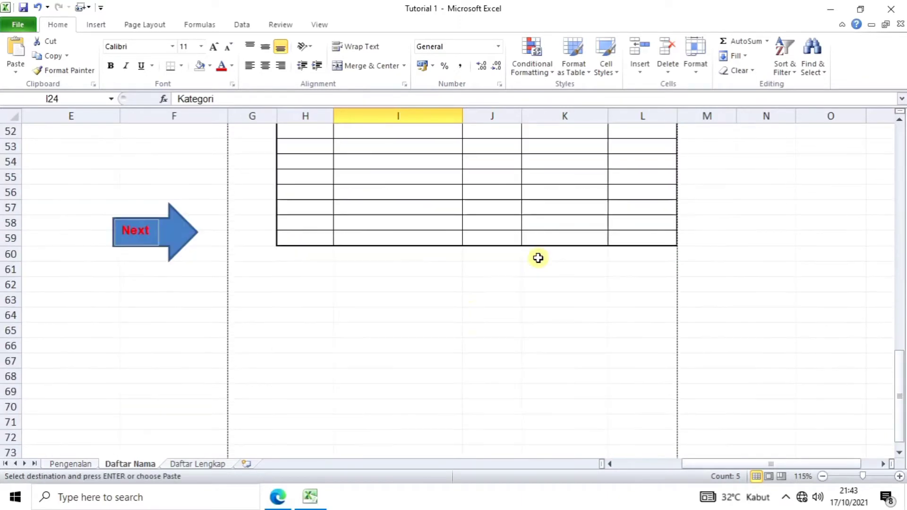
pyautogui.click(374, 286)
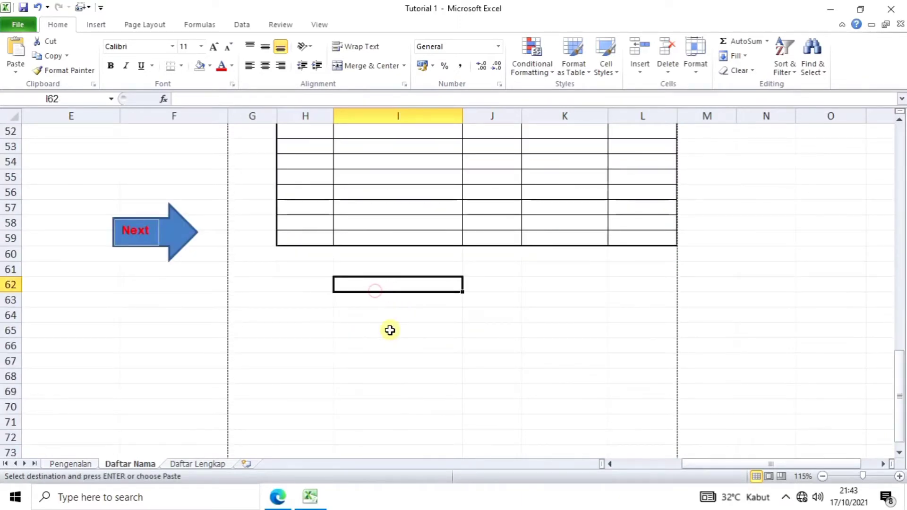
pyautogui.hotkey('ctrl', 'v')
pyautogui.scroll(2, 492, 369)
pyautogui.click(605, 399)
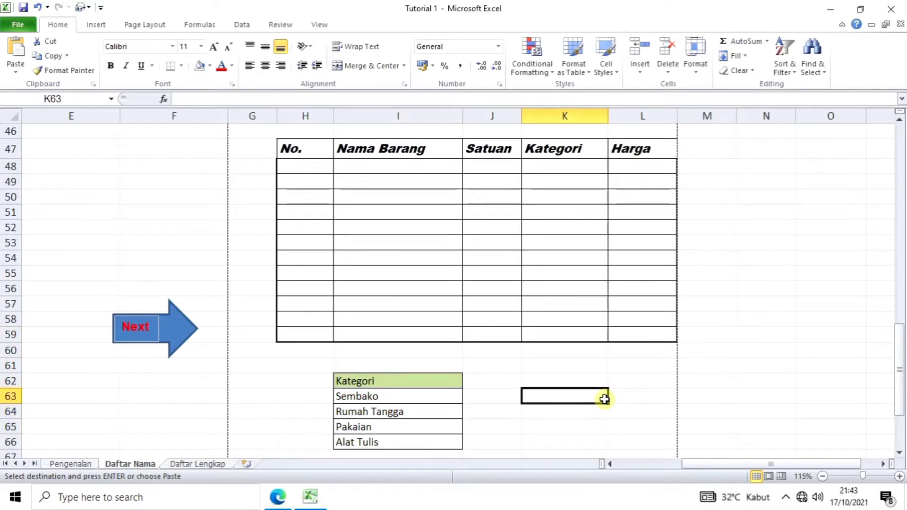
pyautogui.scroll(1, 605, 400)
pyautogui.scroll(-1, 605, 399)
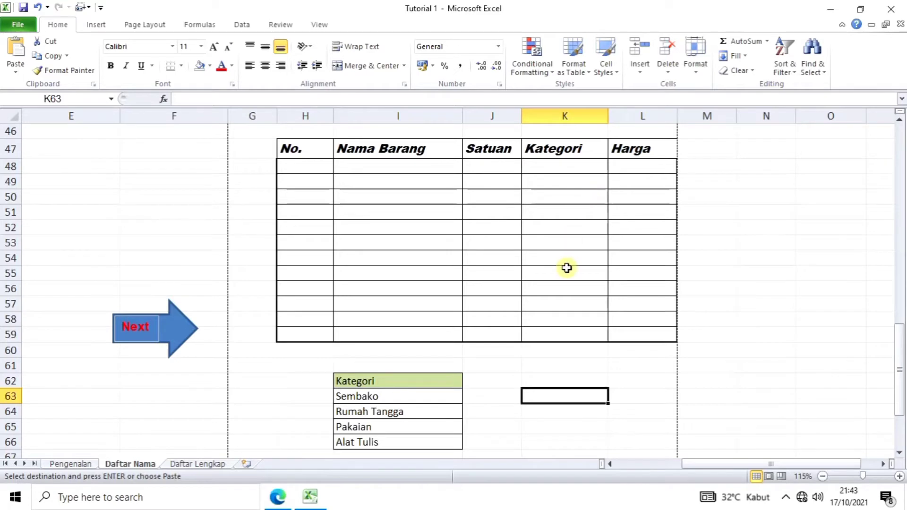
pyautogui.scroll(1, 566, 268)
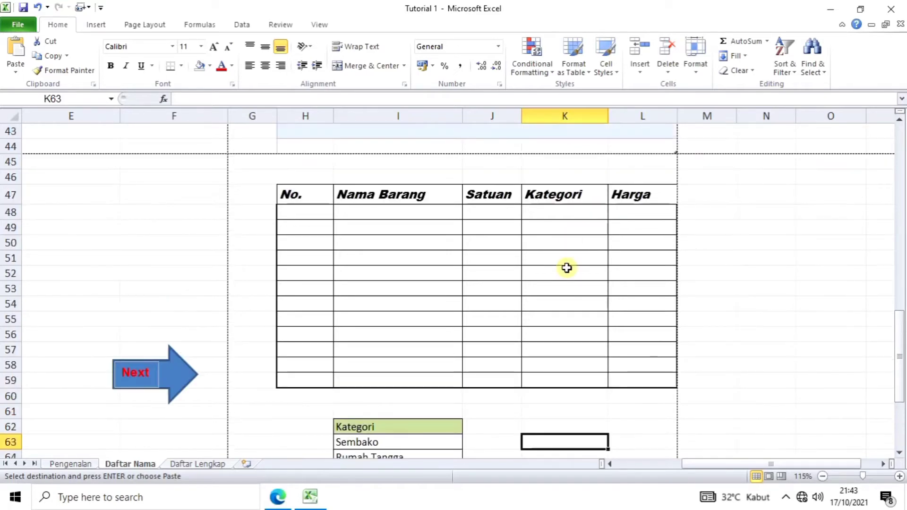
pyautogui.scroll(-2, 567, 268)
pyautogui.scroll(1, 567, 268)
pyautogui.scroll(1, 566, 268)
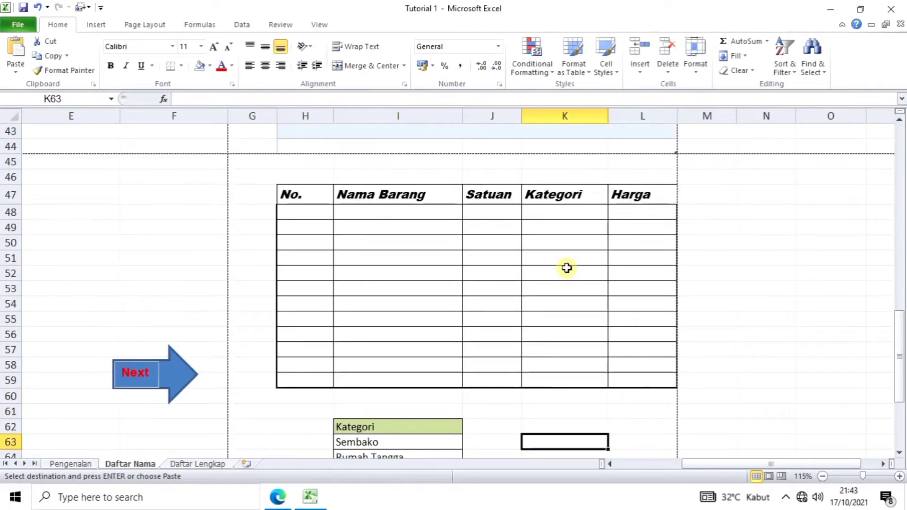
pyautogui.click(582, 211)
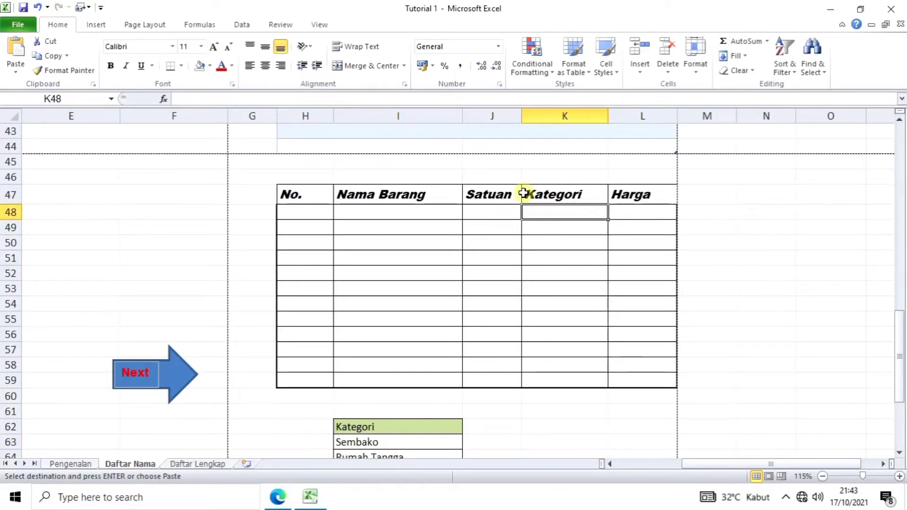
# Step: Add List data validation to K48, using the categories in I63:I66 as the source
pyautogui.click(246, 28)
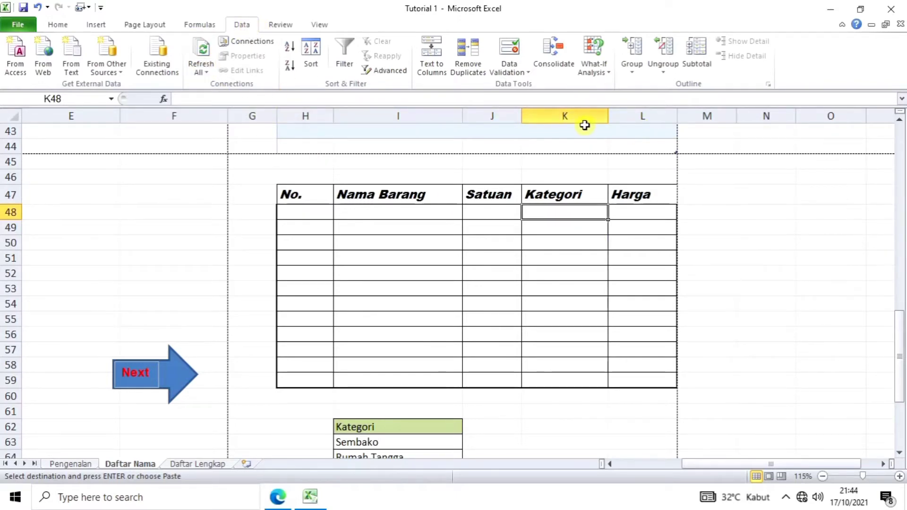
pyautogui.click(509, 73)
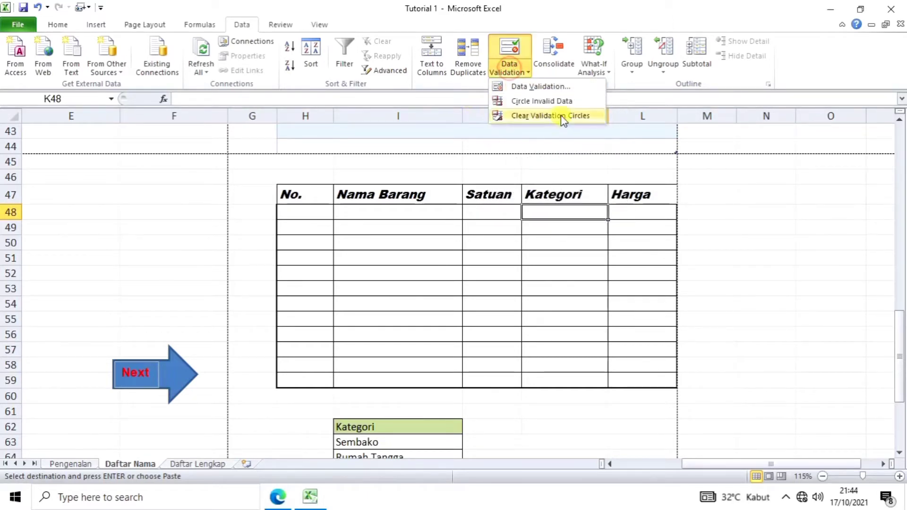
pyautogui.click(556, 88)
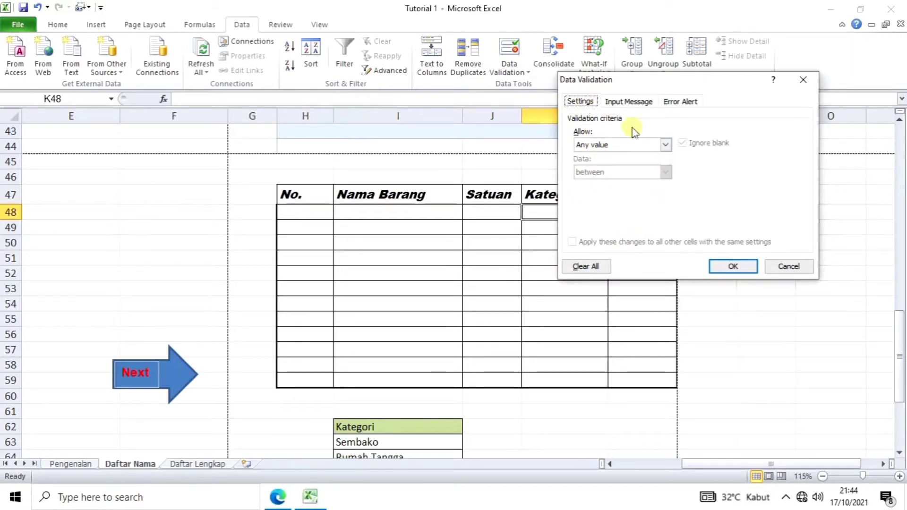
pyautogui.click(664, 143)
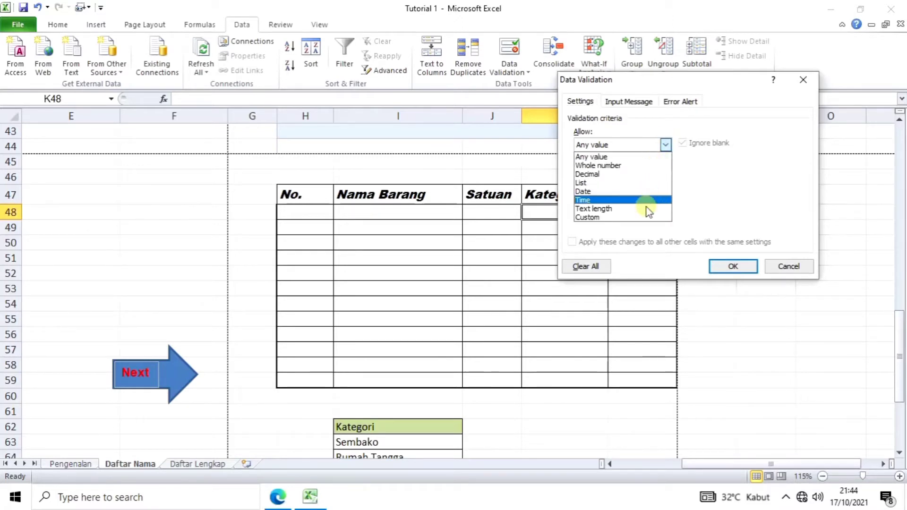
pyautogui.click(635, 189)
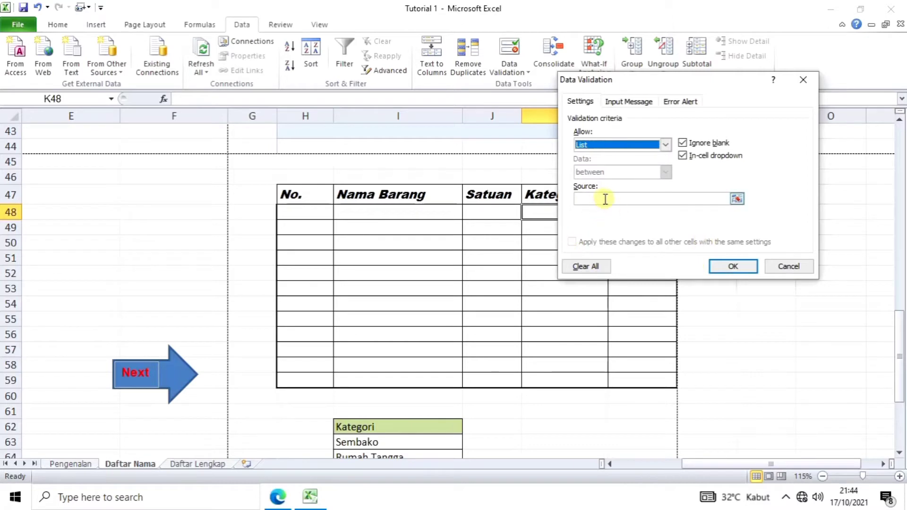
pyautogui.click(604, 197)
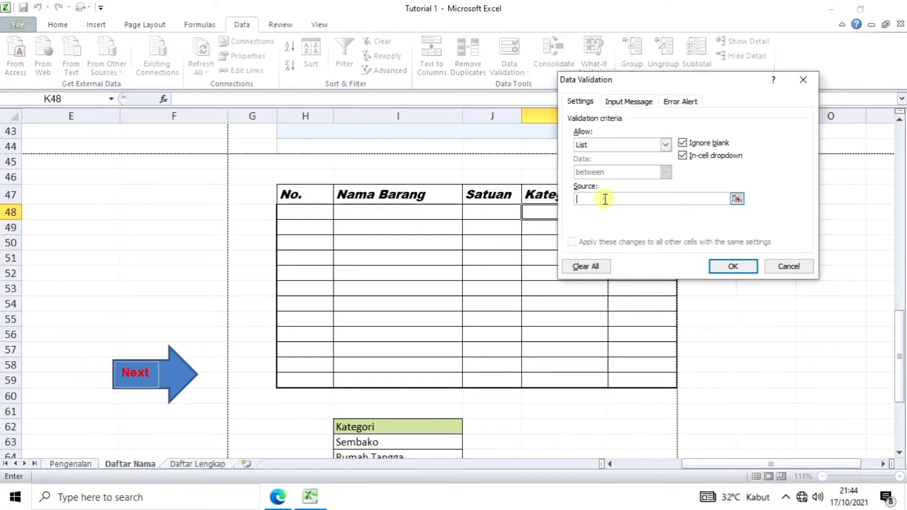
pyautogui.click(737, 199)
pyautogui.scroll(-2, 623, 331)
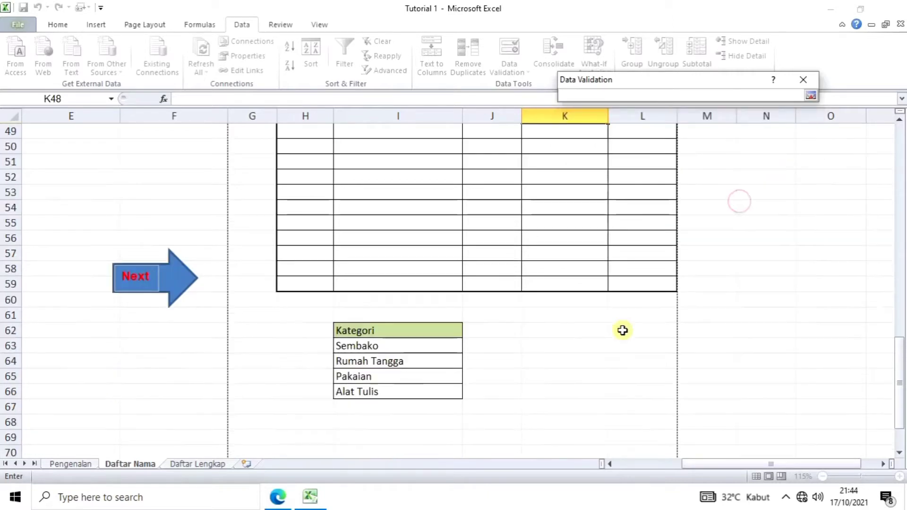
pyautogui.click(354, 348)
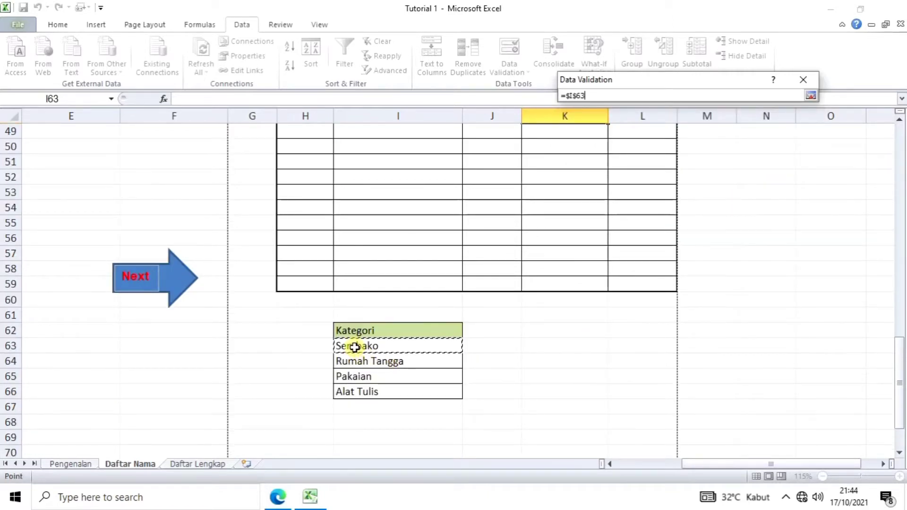
pyautogui.moveTo(354, 347); pyautogui.dragTo(378, 393)
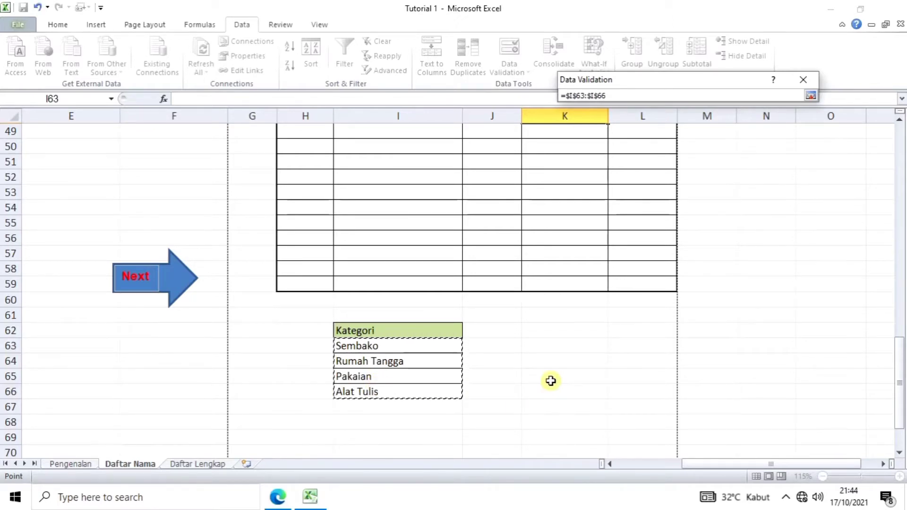
pyautogui.press('Return')
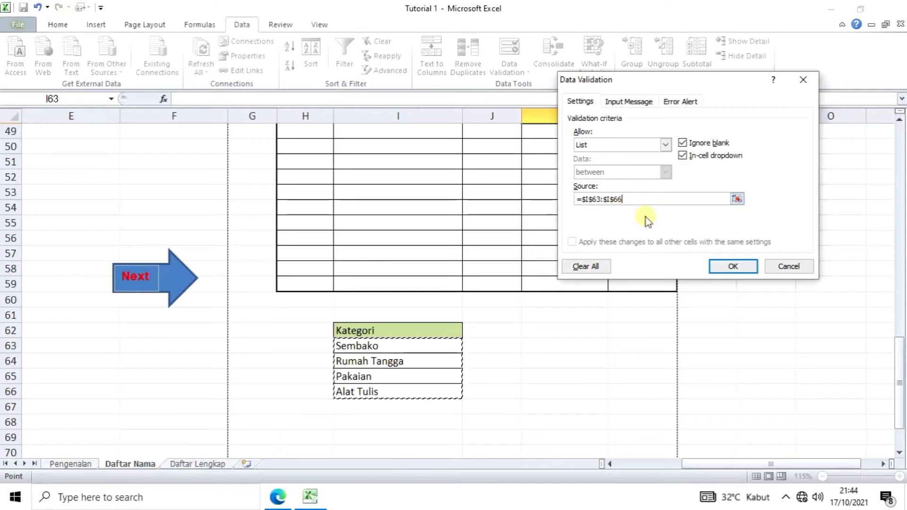
pyautogui.click(733, 266)
pyautogui.scroll(1, 644, 320)
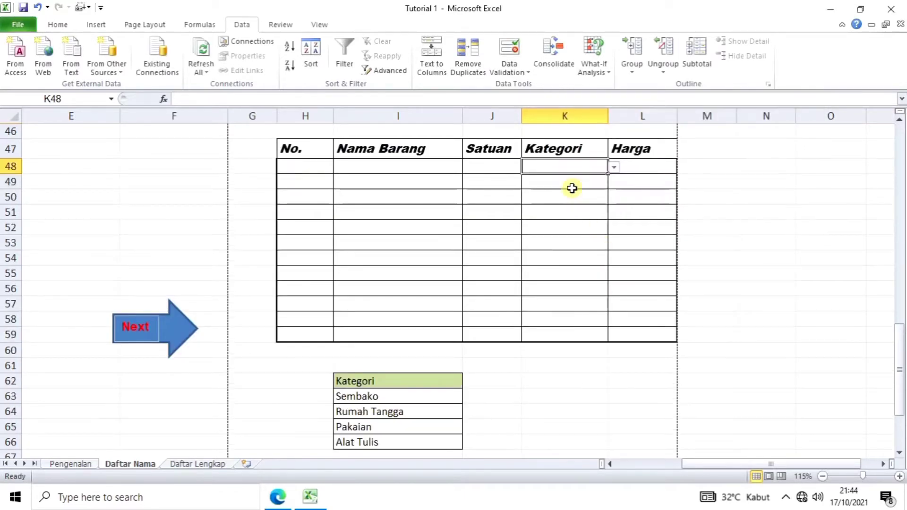
# Step: Check K48's category dropdown without picking a value
pyautogui.click(574, 173)
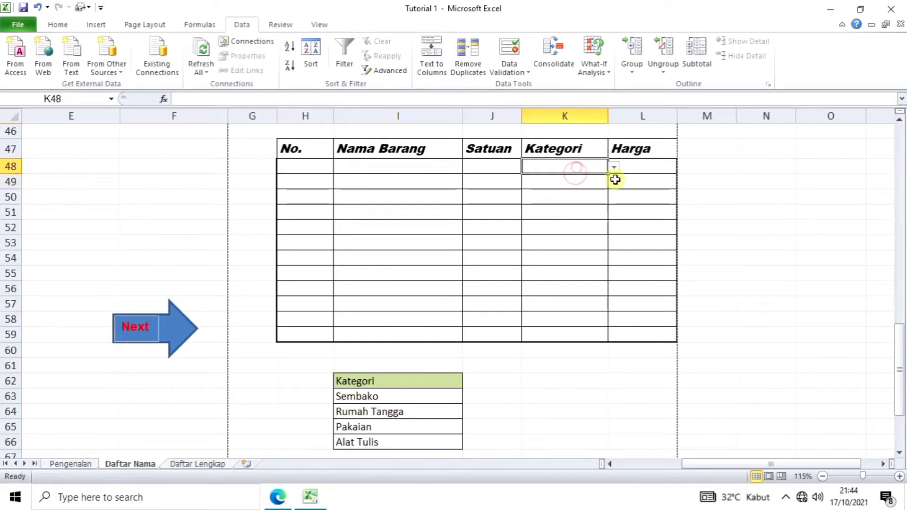
pyautogui.click(613, 168)
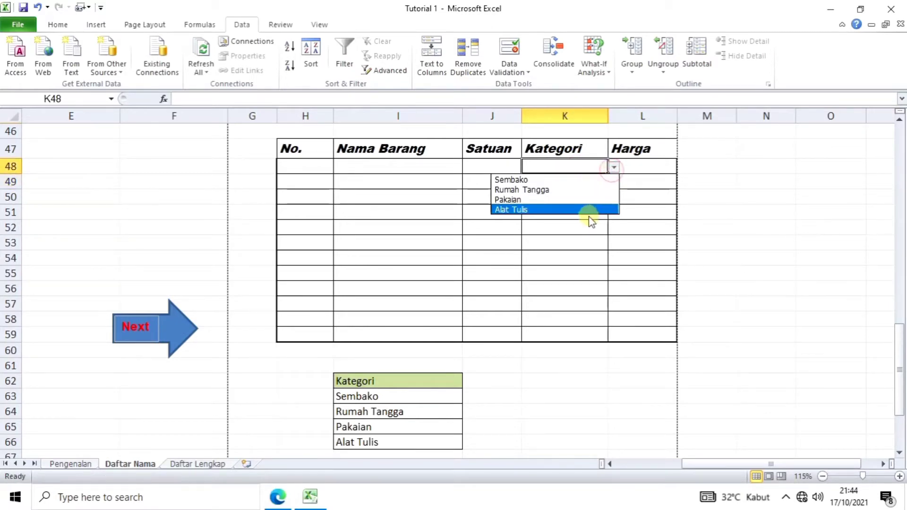
pyautogui.click(636, 180)
pyautogui.click(581, 171)
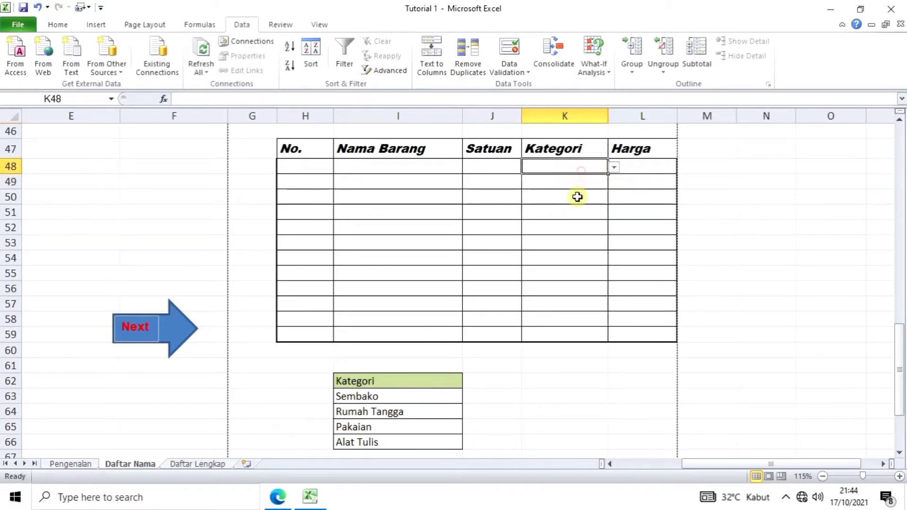
# Step: Copy K48 and paste its category dropdown into K49:K58
pyautogui.click(564, 167)
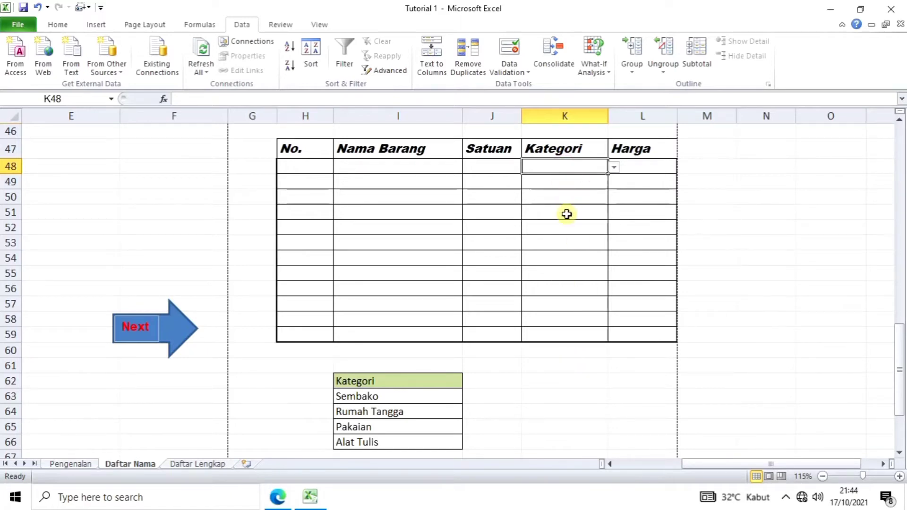
pyautogui.hotkey('ctrl', 'c')
pyautogui.moveTo(558, 184); pyautogui.dragTo(565, 324)
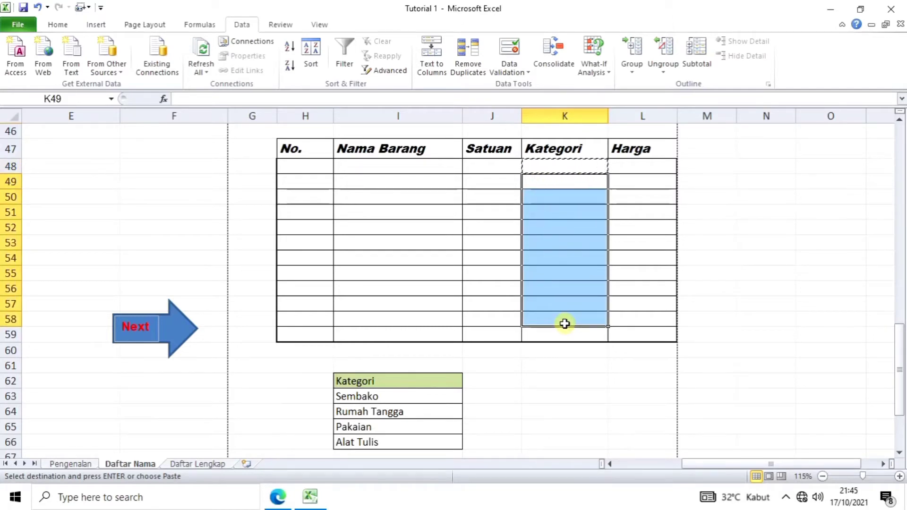
pyautogui.hotkey('ctrl', 'v')
pyautogui.click(558, 368)
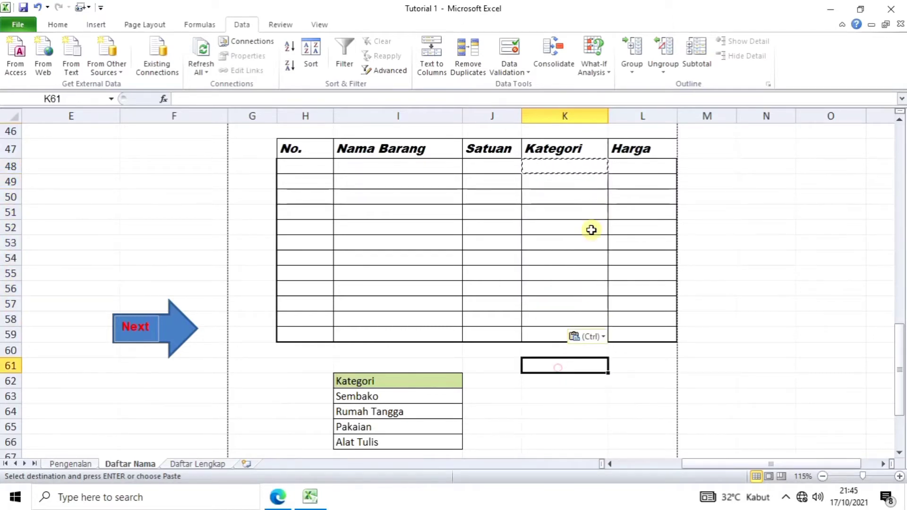
# Step: Verify the pasted Kategori cells, such as K52, show the category dropdown
pyautogui.click(589, 213)
pyautogui.click(585, 260)
pyautogui.click(585, 304)
pyautogui.click(587, 228)
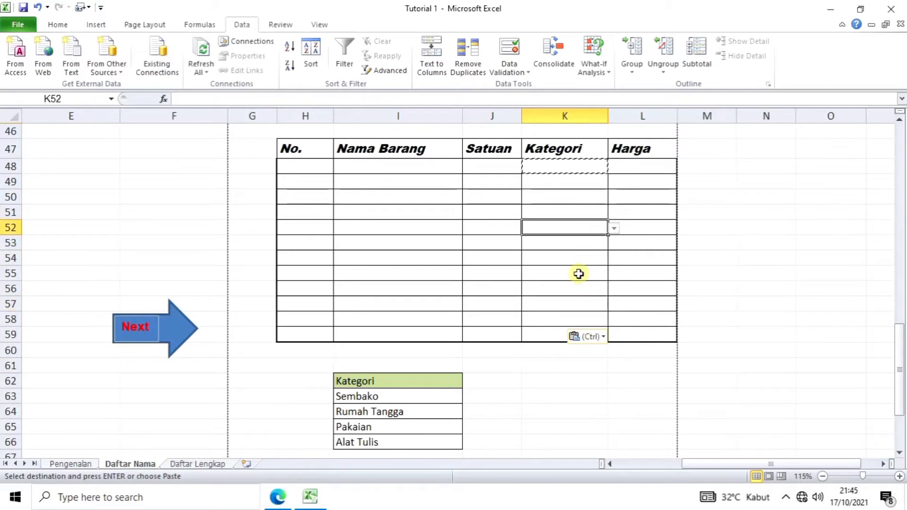
pyautogui.scroll(1, 354, 254)
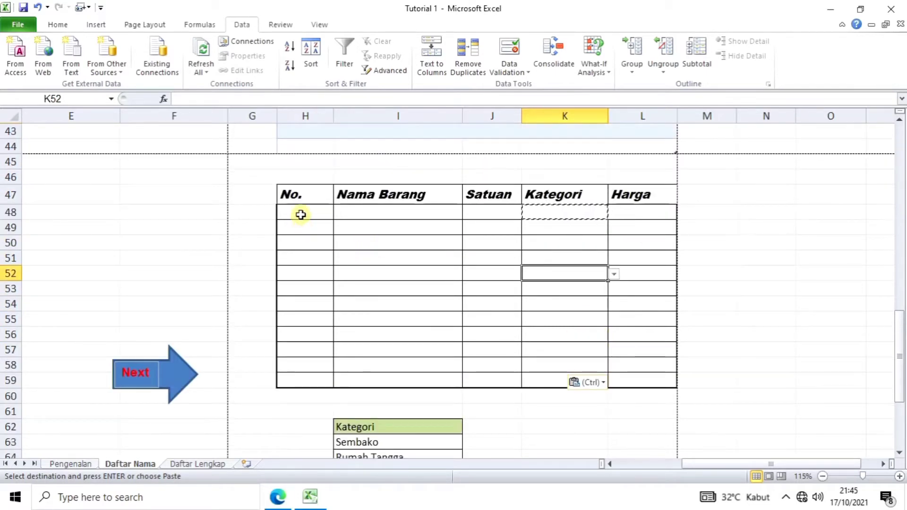
# Step: Narrow the No. column and enter 1 and 2 in H48 and H49
pyautogui.click(301, 214)
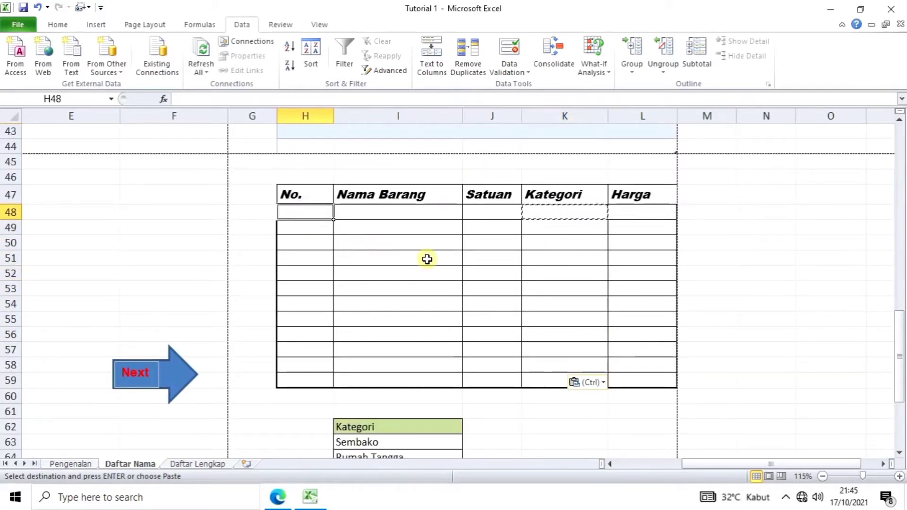
pyautogui.moveTo(334, 119); pyautogui.dragTo(320, 123)
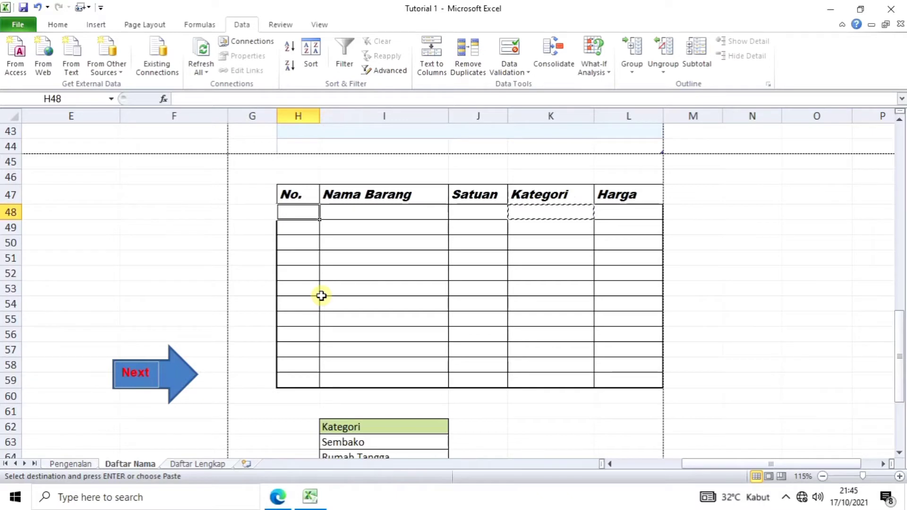
pyautogui.press('Down')
pyautogui.press('Down')
pyautogui.press('Down')
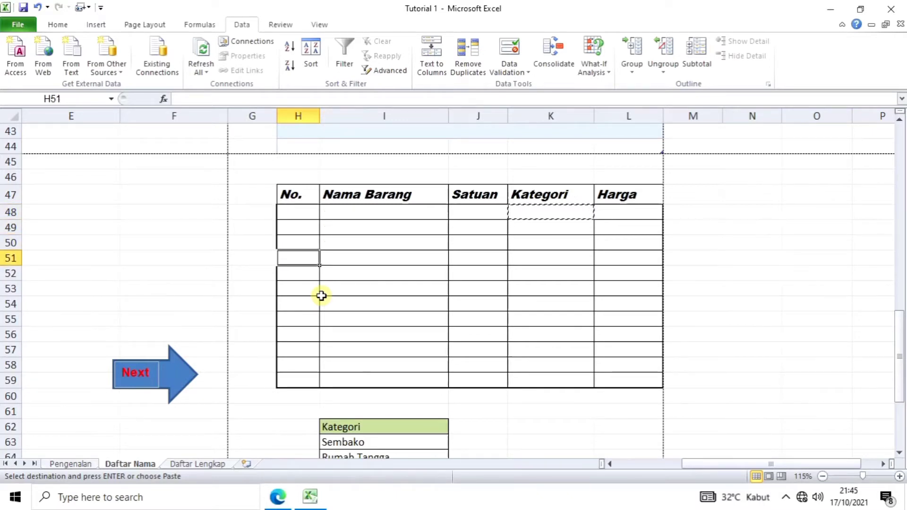
pyautogui.press('Up')
pyautogui.press('Up')
pyautogui.press('Up')
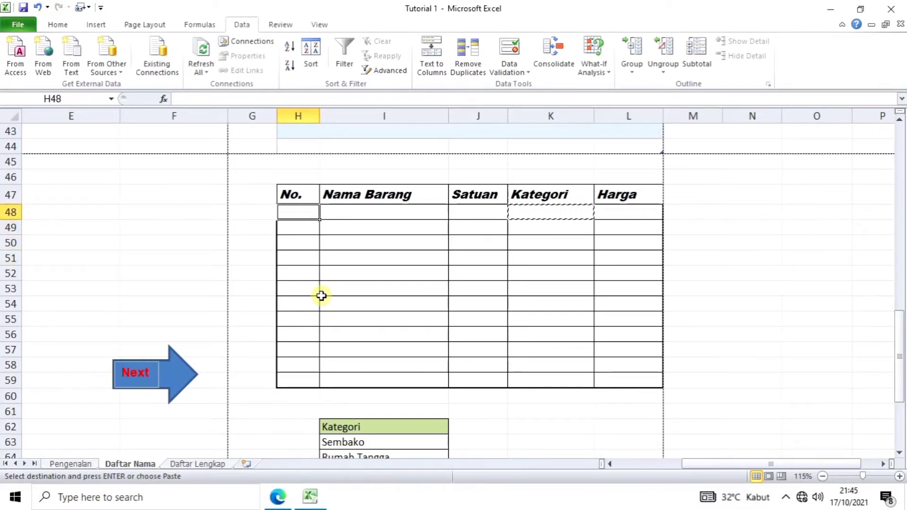
pyautogui.write('1')
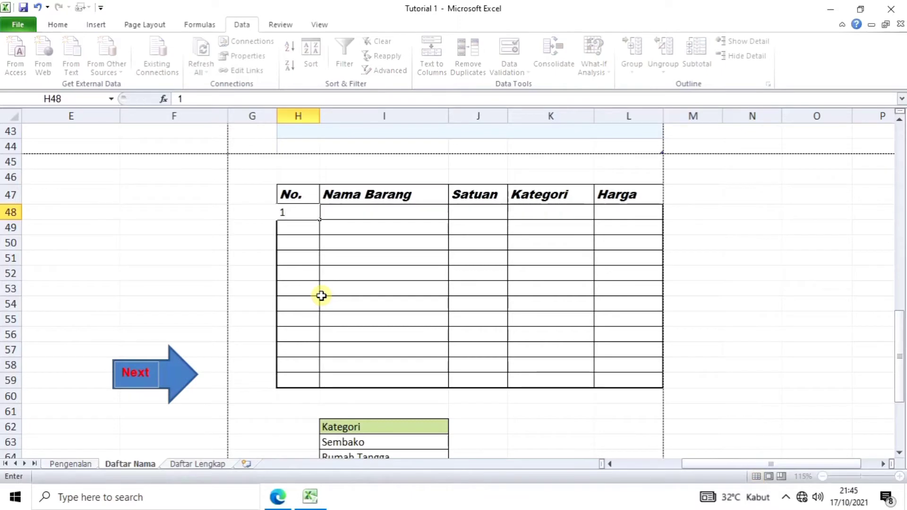
pyautogui.press('Return')
pyautogui.write('2')
pyautogui.press('Return')
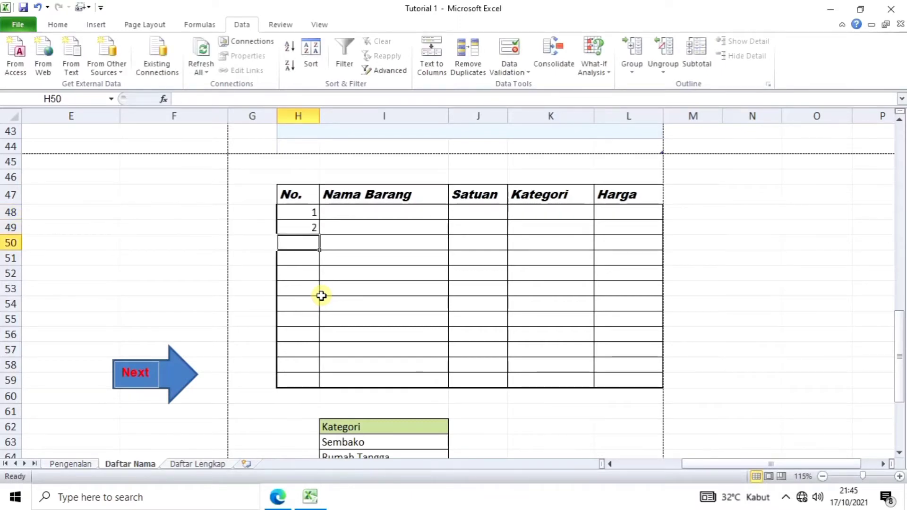
# Step: Extend the 1, 2 series down to H58 so rows are numbered 1 to 11
pyautogui.click(343, 273)
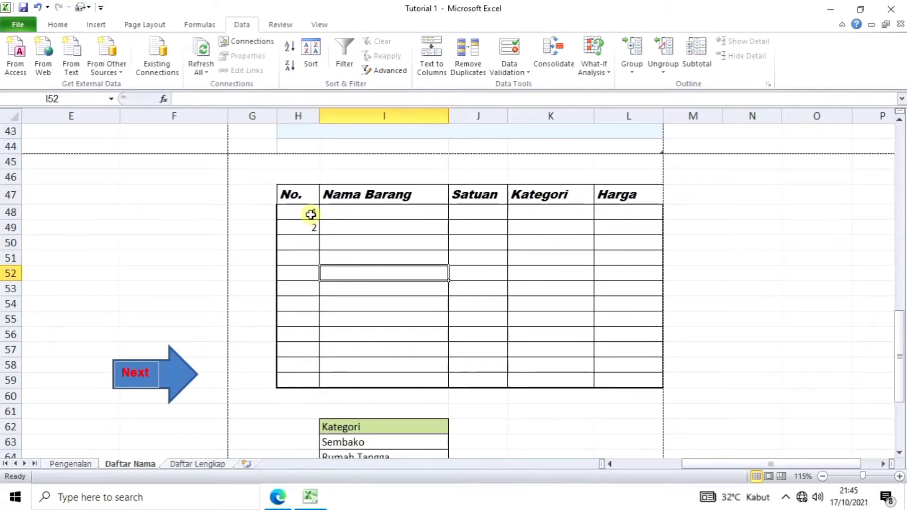
pyautogui.moveTo(309, 215); pyautogui.dragTo(310, 227)
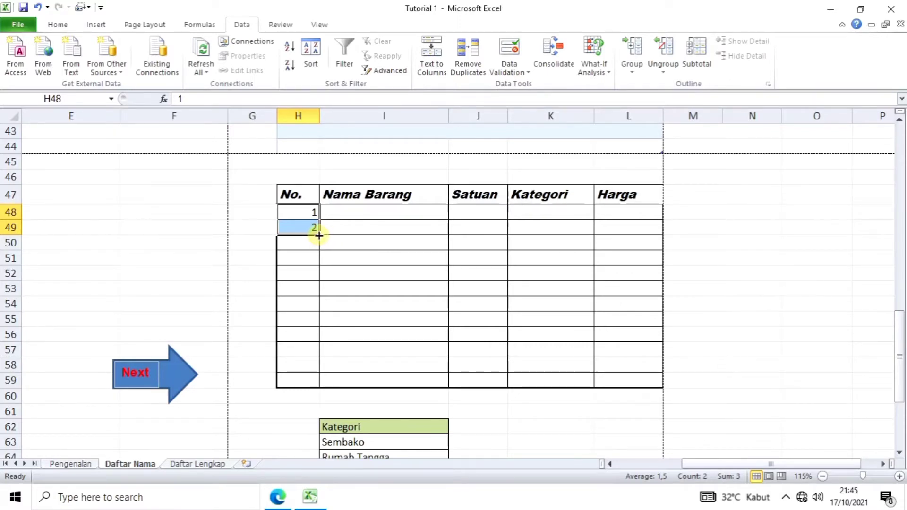
pyautogui.moveTo(320, 236); pyautogui.dragTo(322, 370)
pyautogui.click(398, 346)
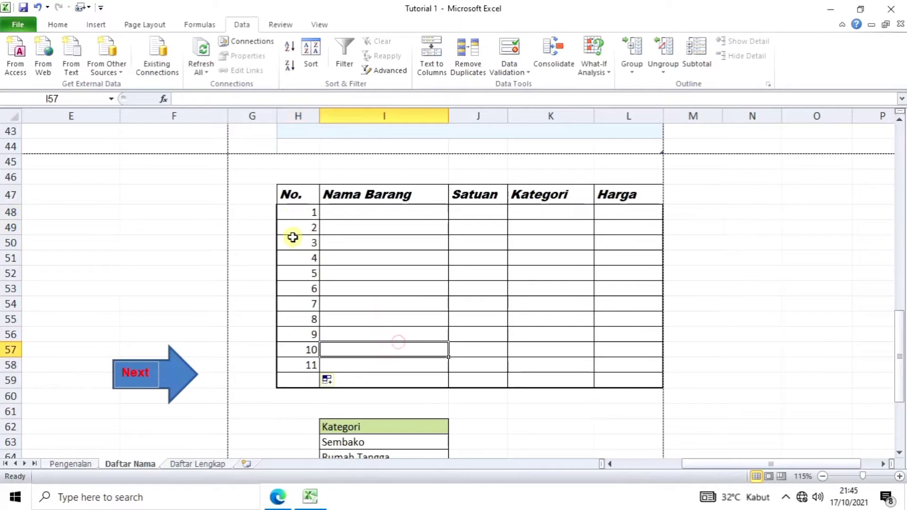
pyautogui.click(393, 278)
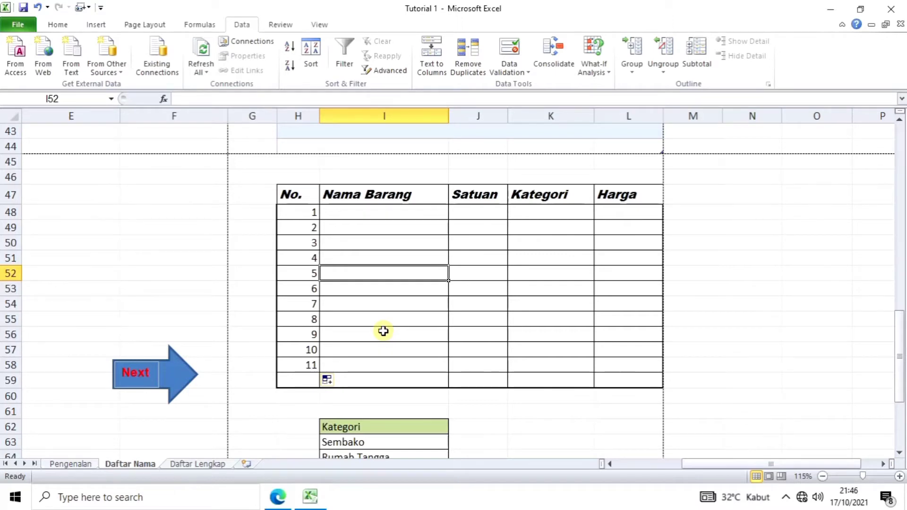
pyautogui.click(386, 214)
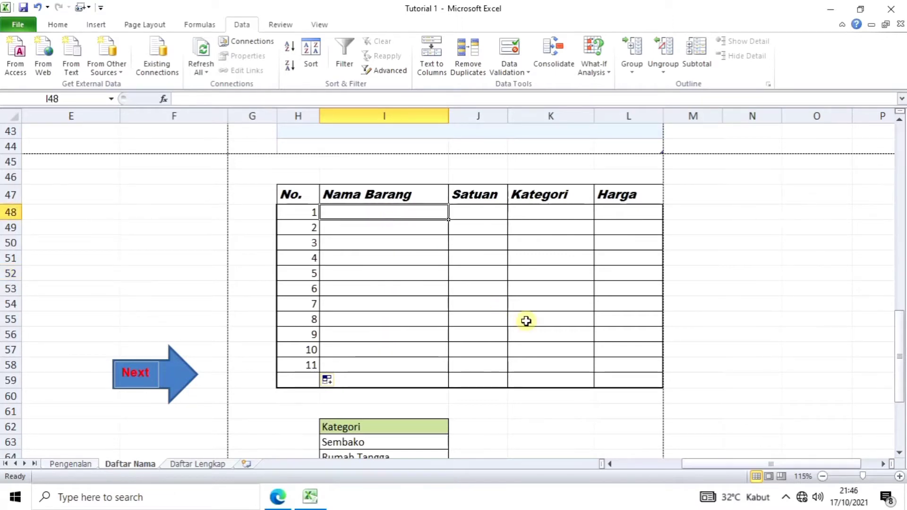
# Step: Enter the first item: Pinsil, Pcs, category Alat Tulis, price 2000
pyautogui.write('Pinsil')
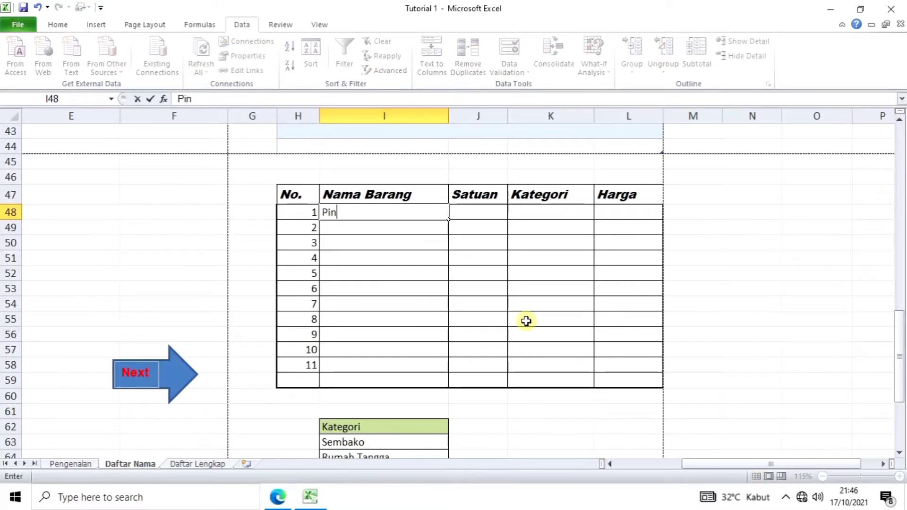
pyautogui.click(488, 217)
pyautogui.write('Pcs')
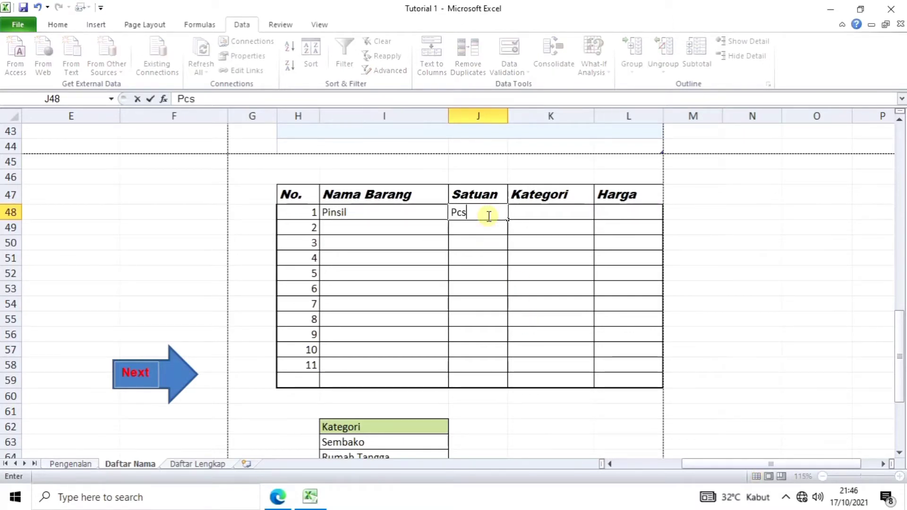
pyautogui.click(558, 213)
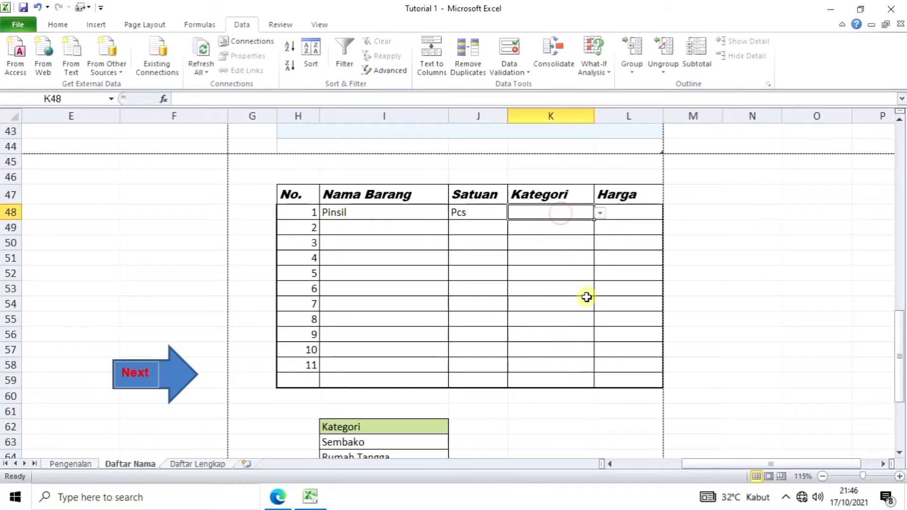
pyautogui.click(599, 213)
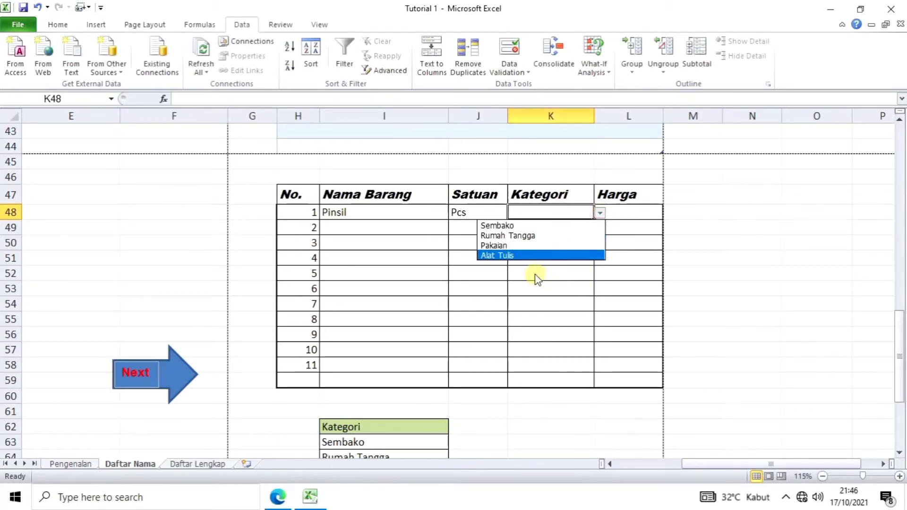
pyautogui.click(529, 256)
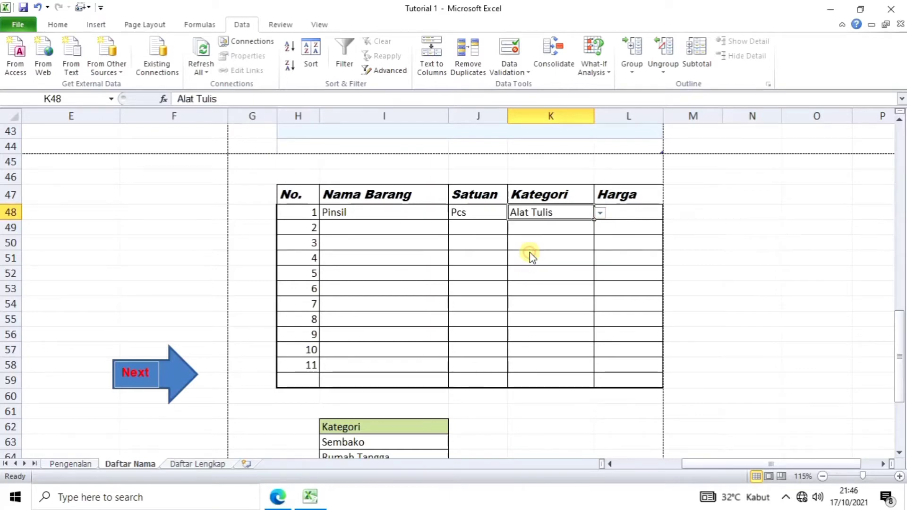
pyautogui.click(624, 213)
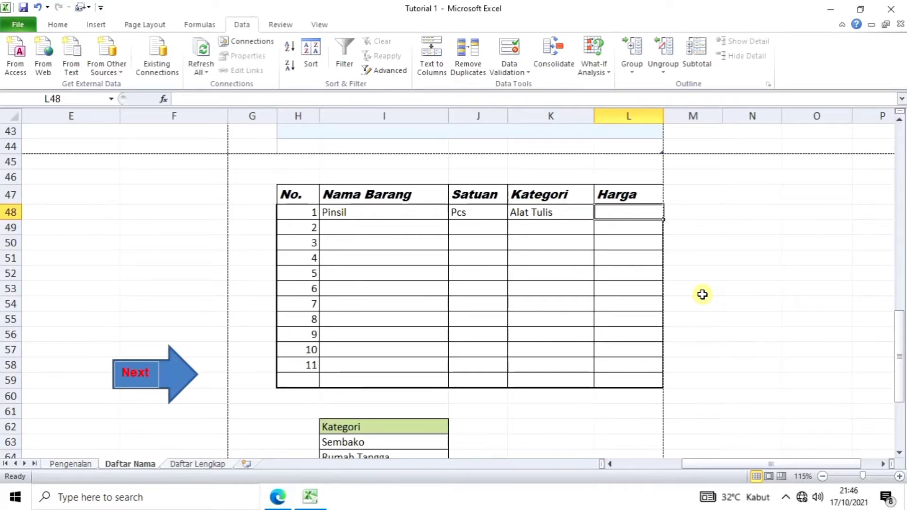
pyautogui.write('200')
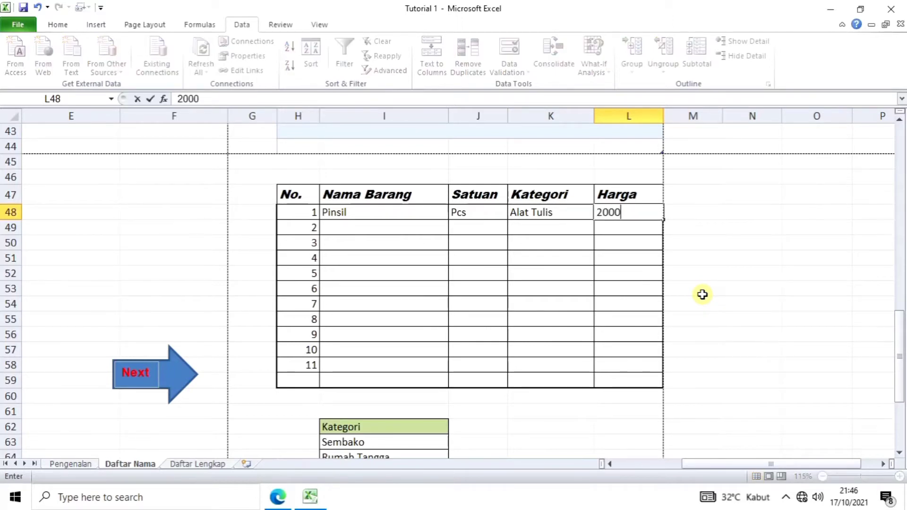
pyautogui.write('0')
pyautogui.press('Return')
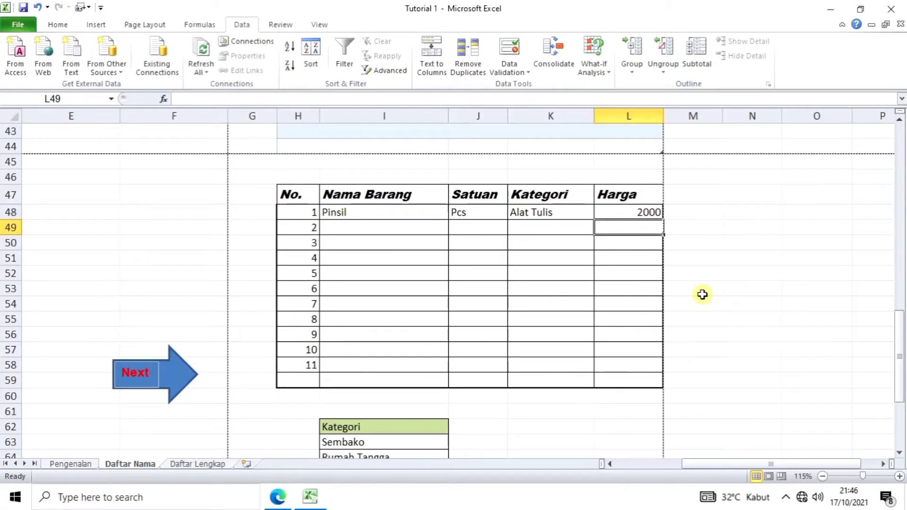
# Step: Enter the second item: Sapu, Pcs, category Rumah Tangga, price 15000
pyautogui.click(347, 226)
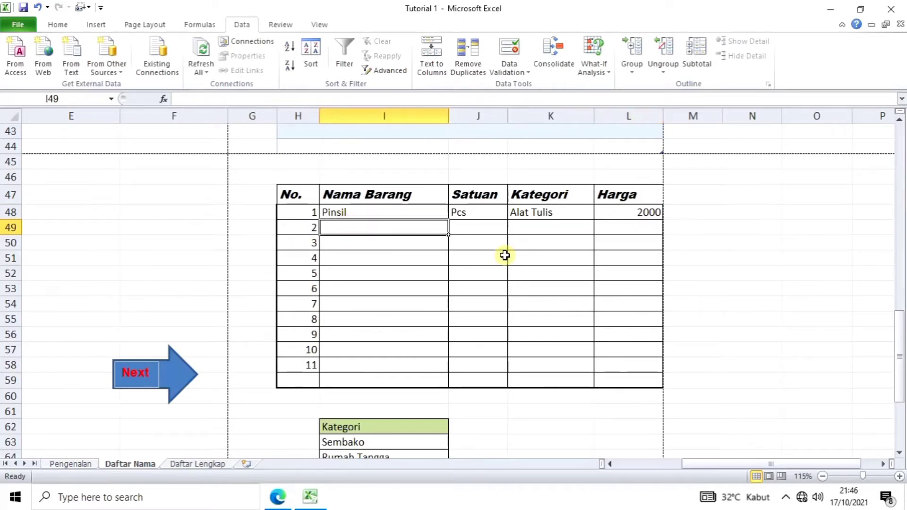
pyautogui.write('Sapu')
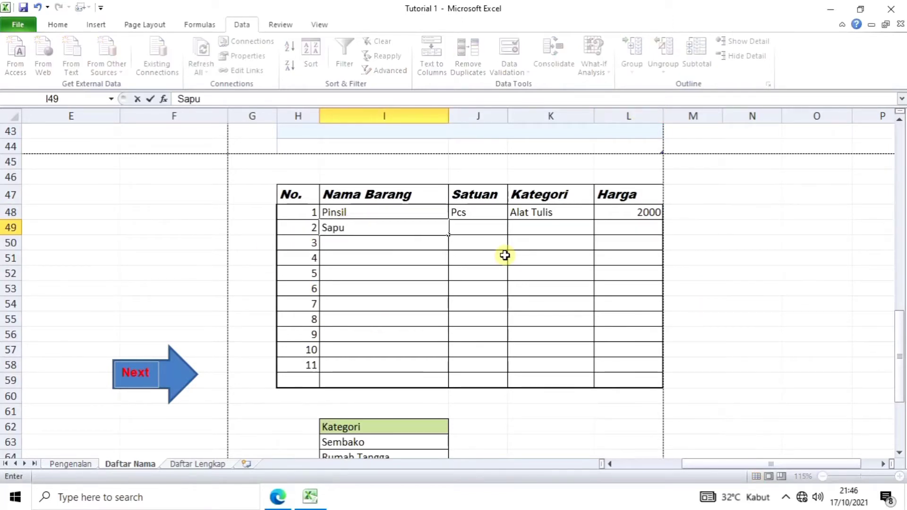
pyautogui.press('Tab')
pyautogui.write('P')
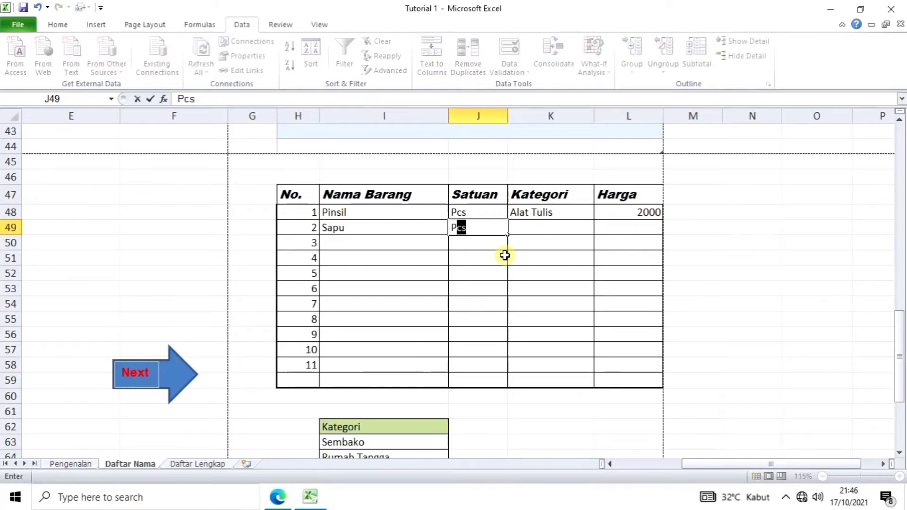
pyautogui.press('Tab')
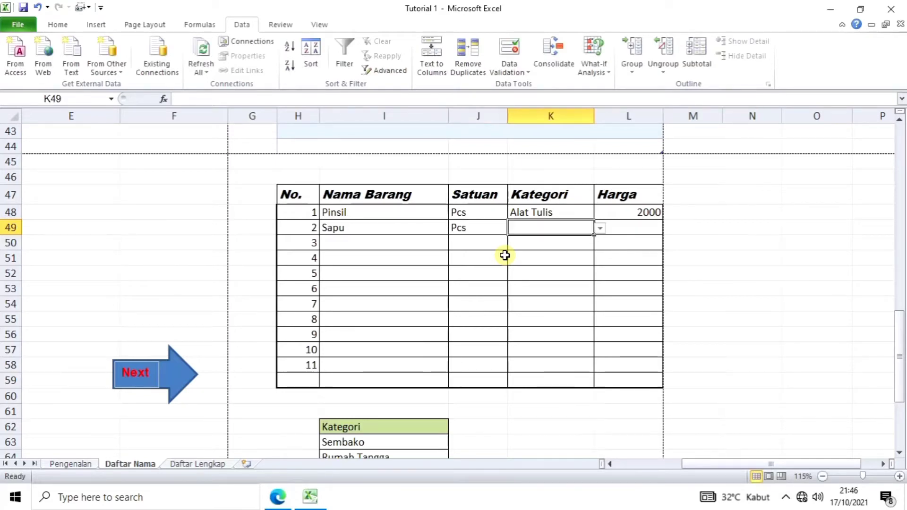
pyautogui.click(599, 228)
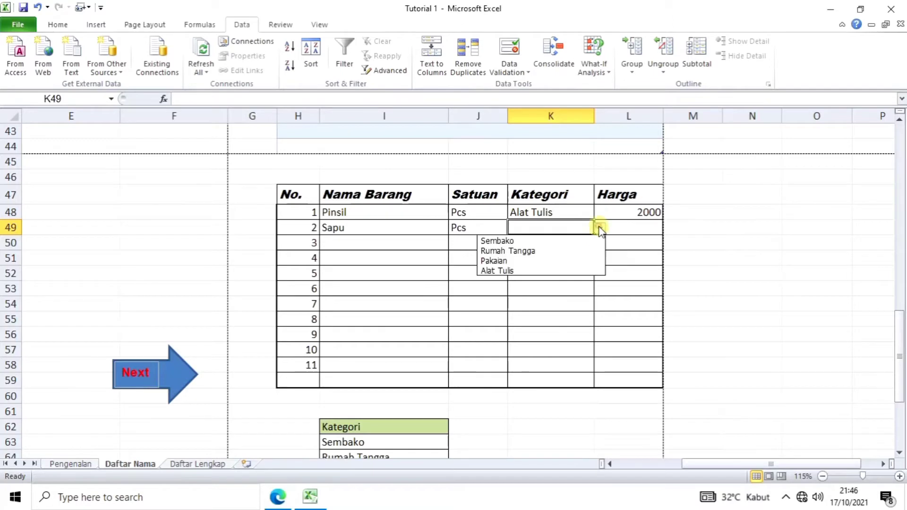
pyautogui.click(571, 251)
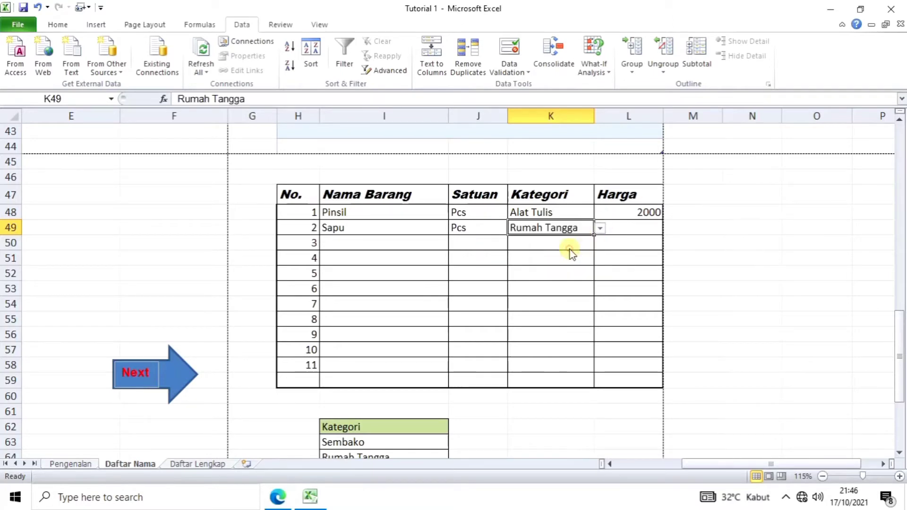
pyautogui.click(639, 230)
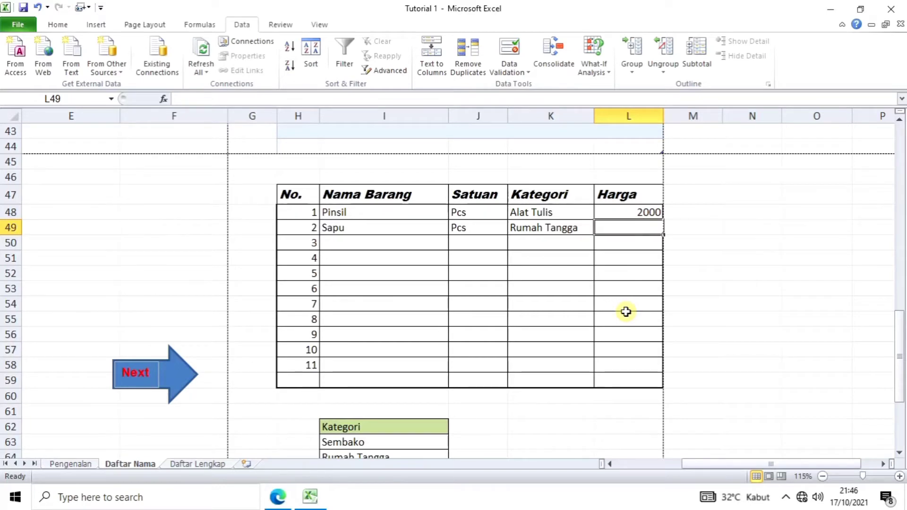
pyautogui.write('150')
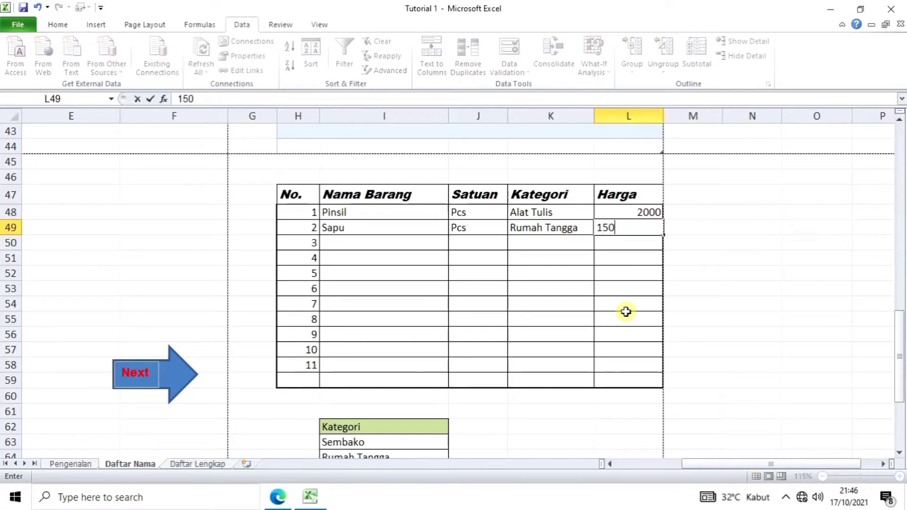
pyautogui.write('00')
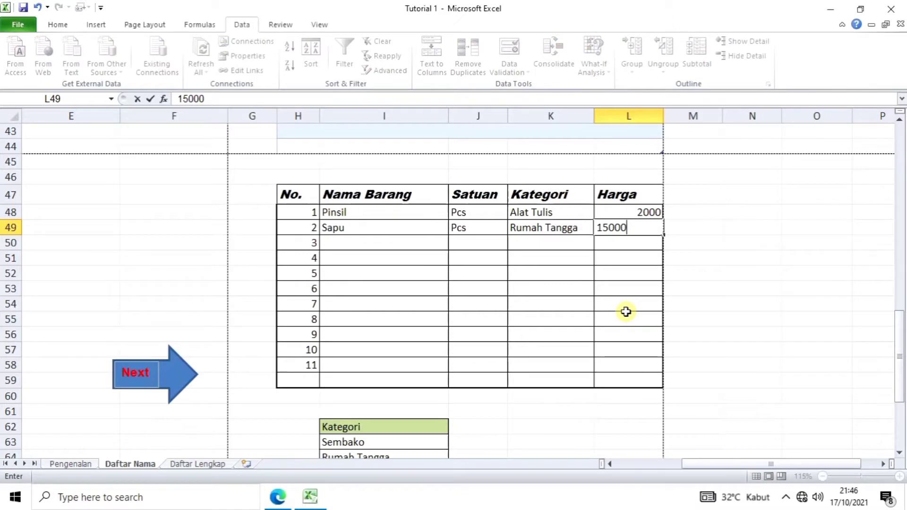
pyautogui.click(433, 247)
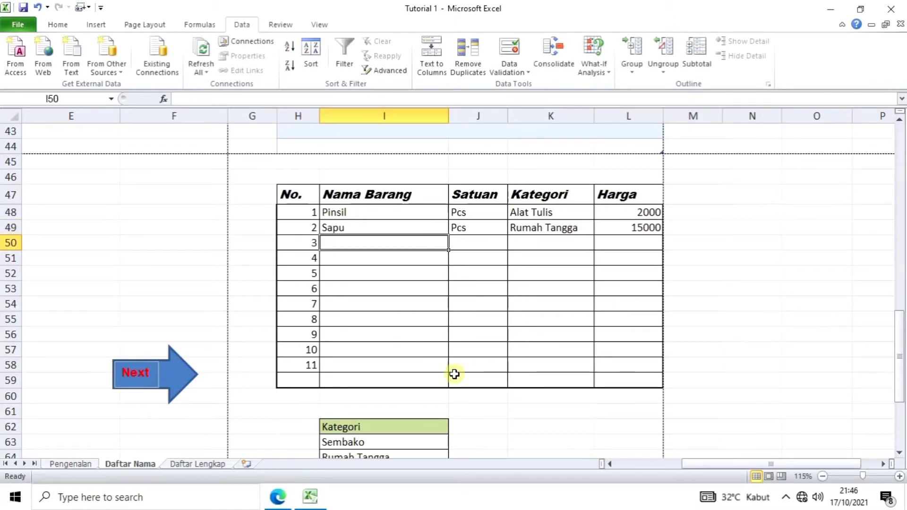
pyautogui.write('Gula Pasir')
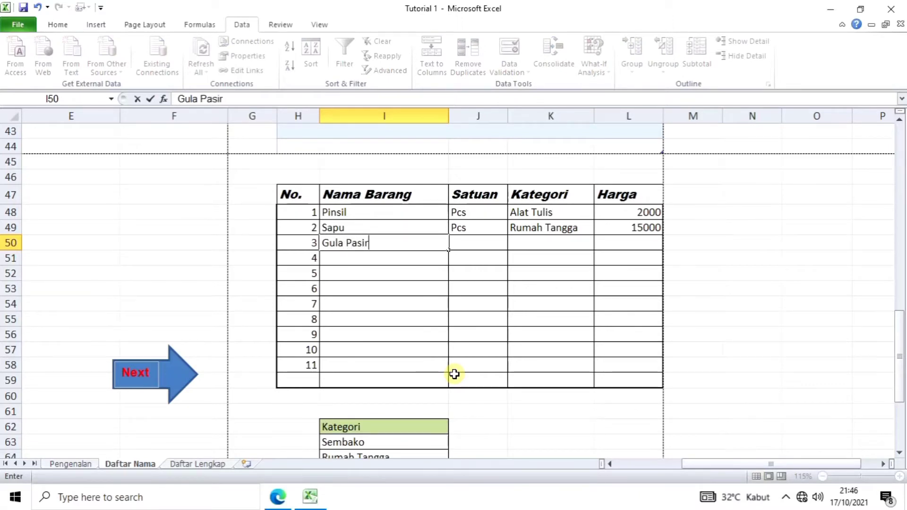
pyautogui.click(488, 244)
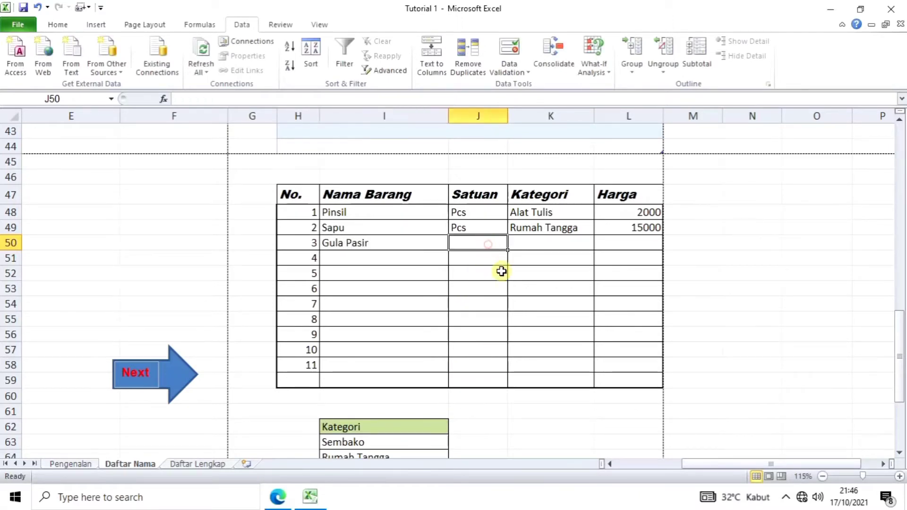
pyautogui.write('Kg')
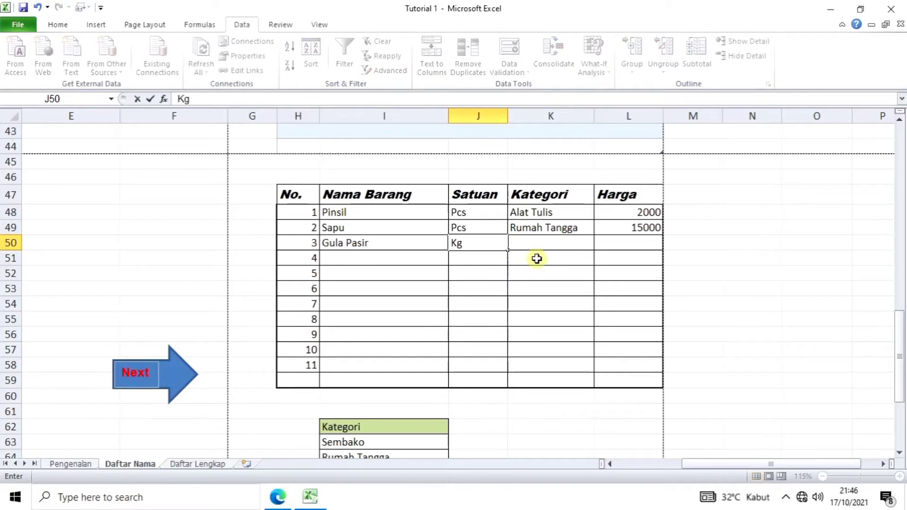
pyautogui.click(551, 243)
pyautogui.click(601, 244)
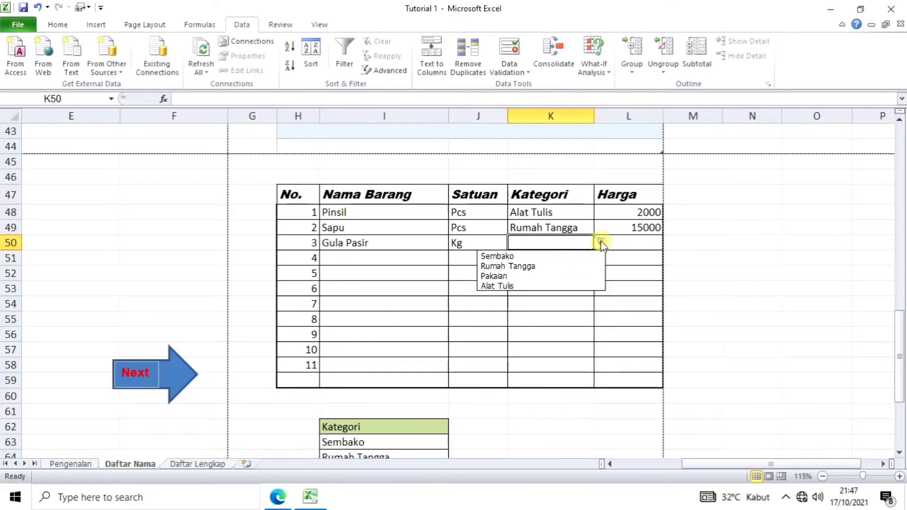
pyautogui.click(566, 255)
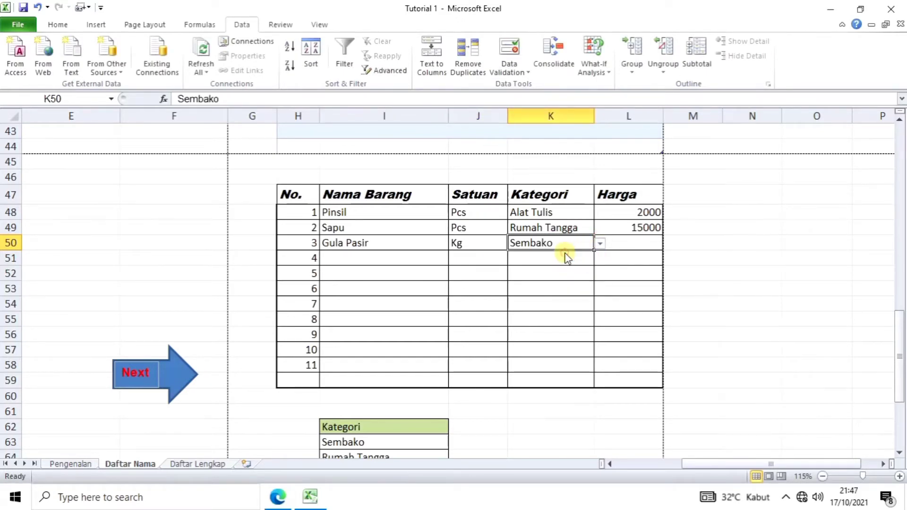
pyautogui.click(642, 249)
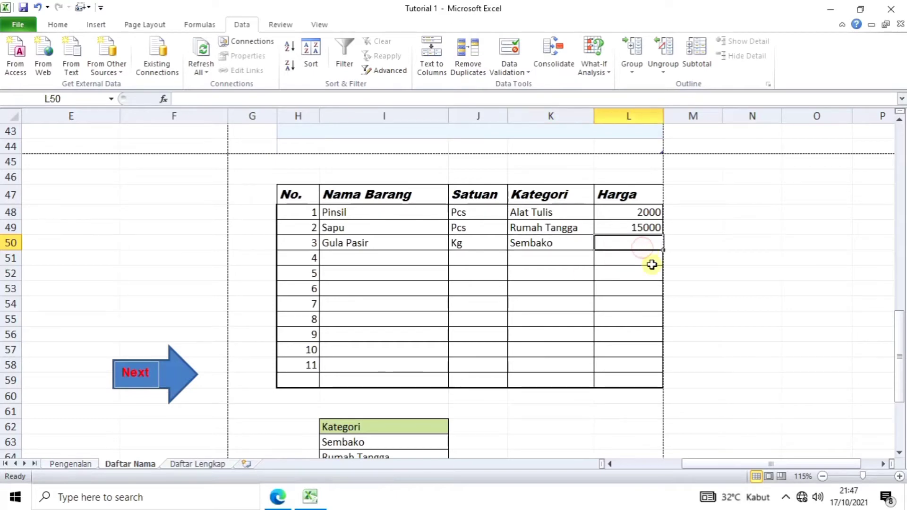
pyautogui.write('16000')
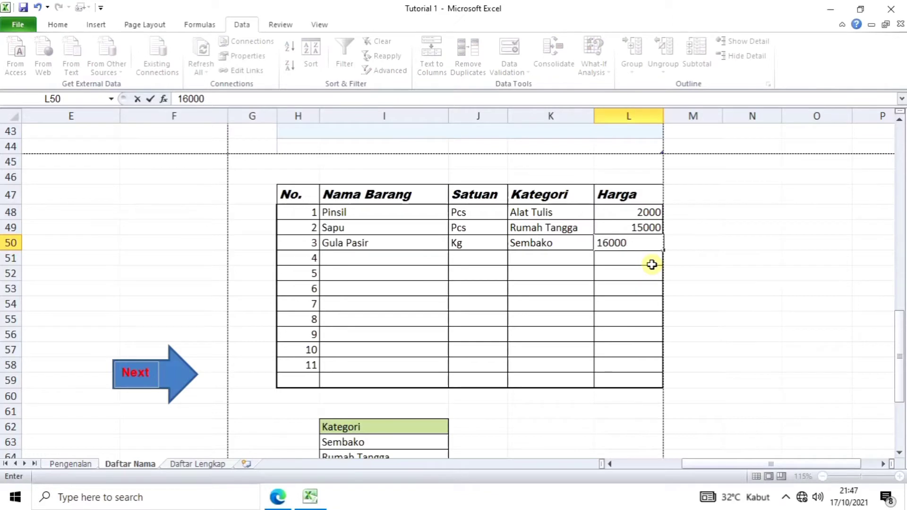
pyautogui.press('Return')
pyautogui.click(644, 289)
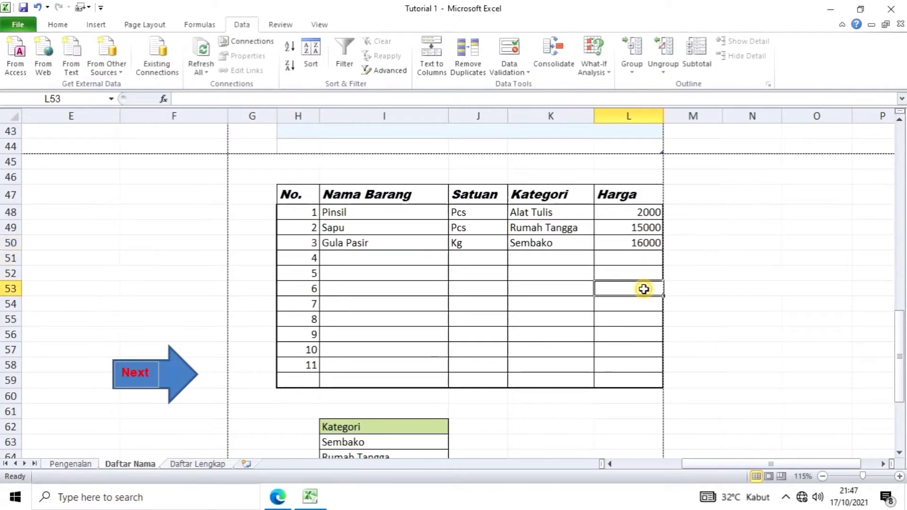
pyautogui.click(463, 309)
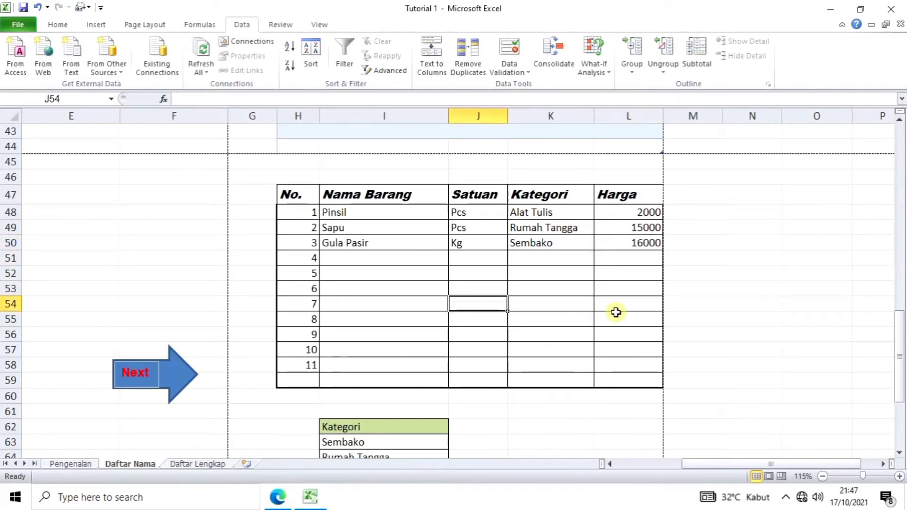
pyautogui.click(412, 318)
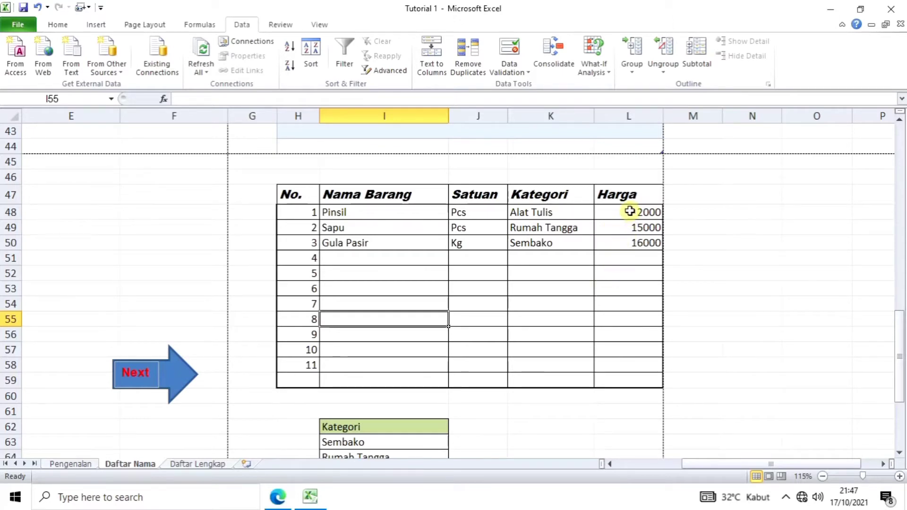
# Step: Format the Harga cells L48:L58 as Accounting with the Rp symbol and 0 decimals
pyautogui.moveTo(630, 211); pyautogui.dragTo(633, 360)
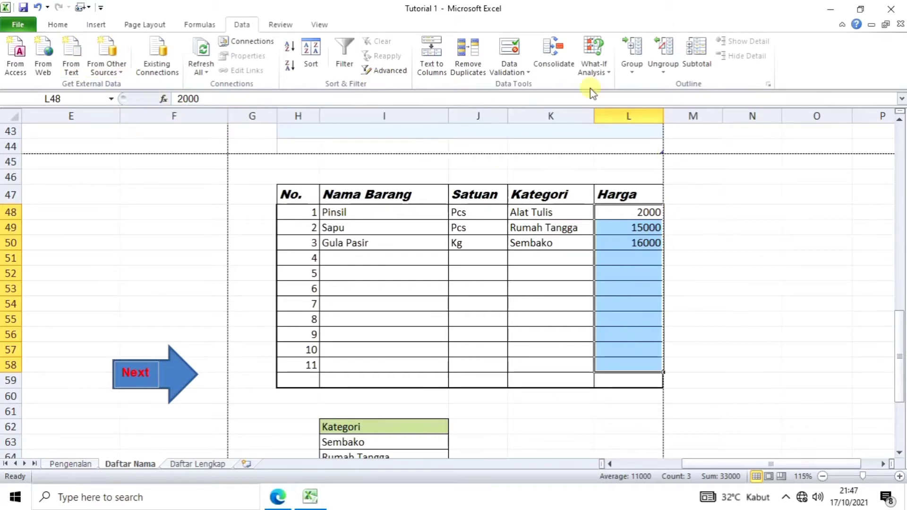
pyautogui.click(60, 27)
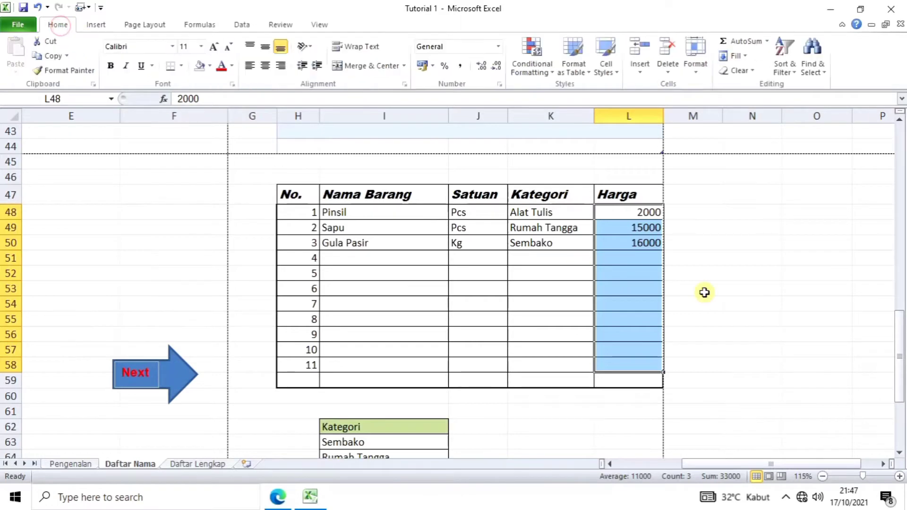
pyautogui.click(696, 73)
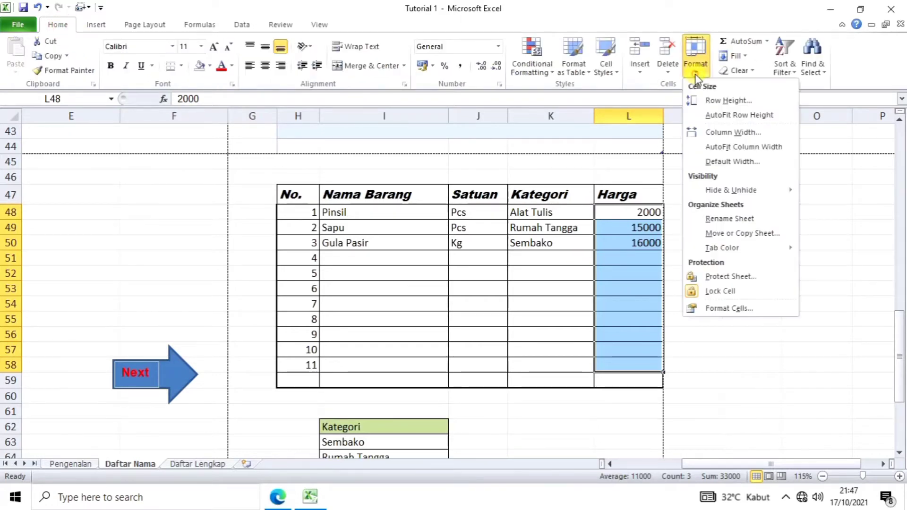
pyautogui.click(730, 309)
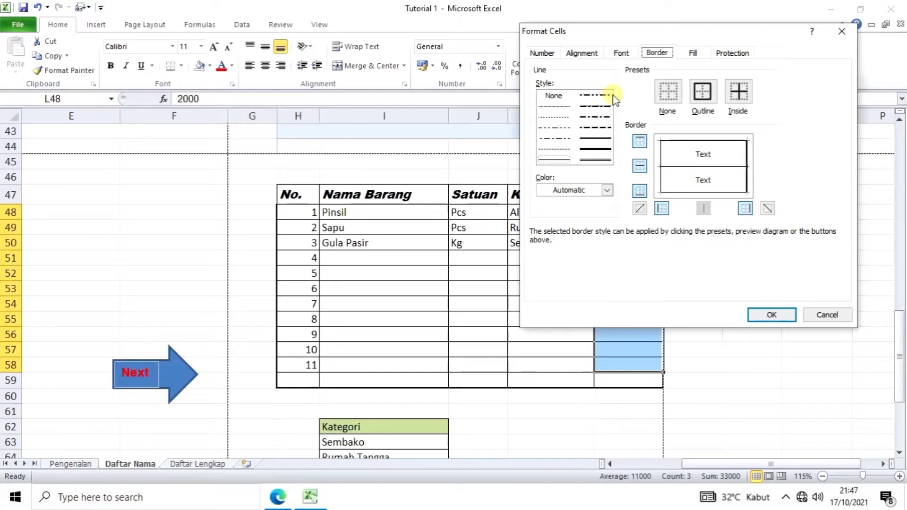
pyautogui.click(542, 53)
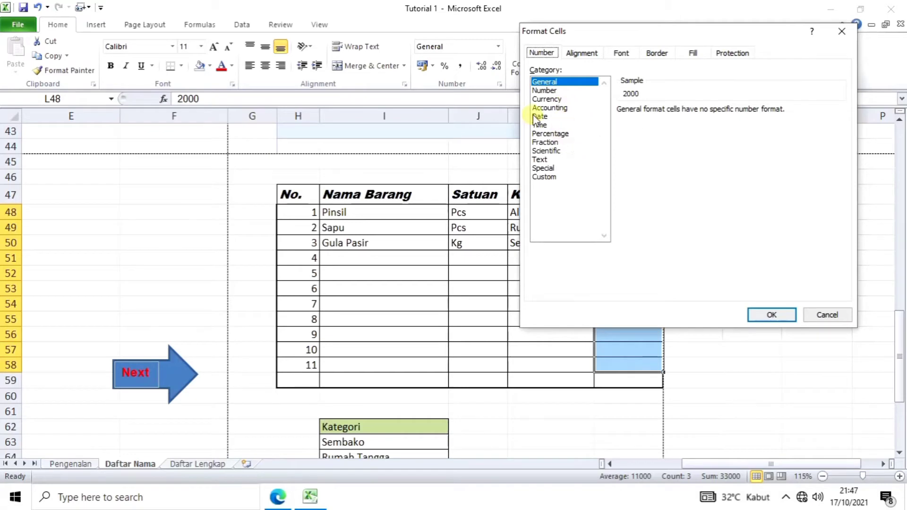
pyautogui.click(557, 100)
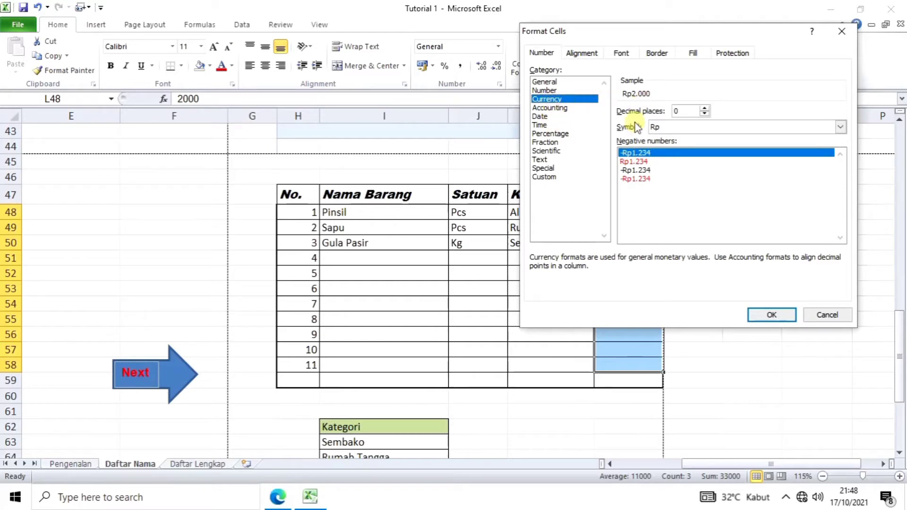
pyautogui.click(543, 109)
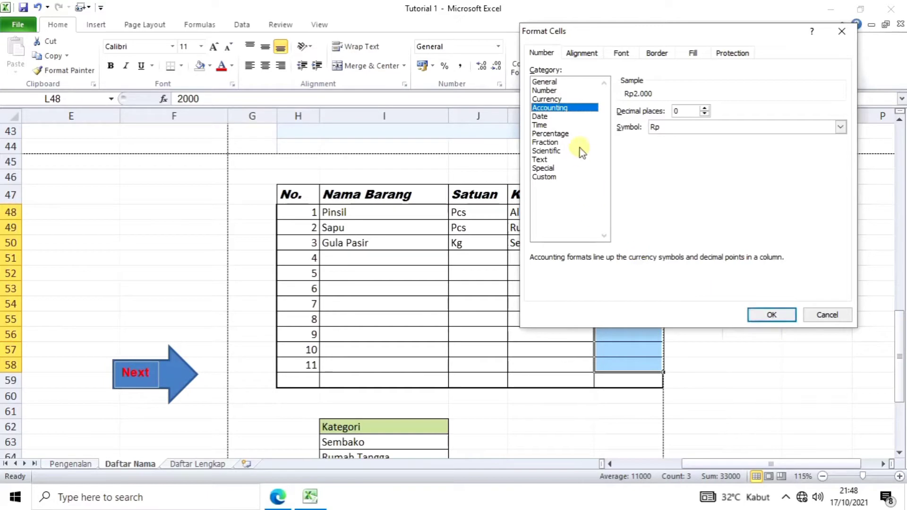
pyautogui.click(770, 316)
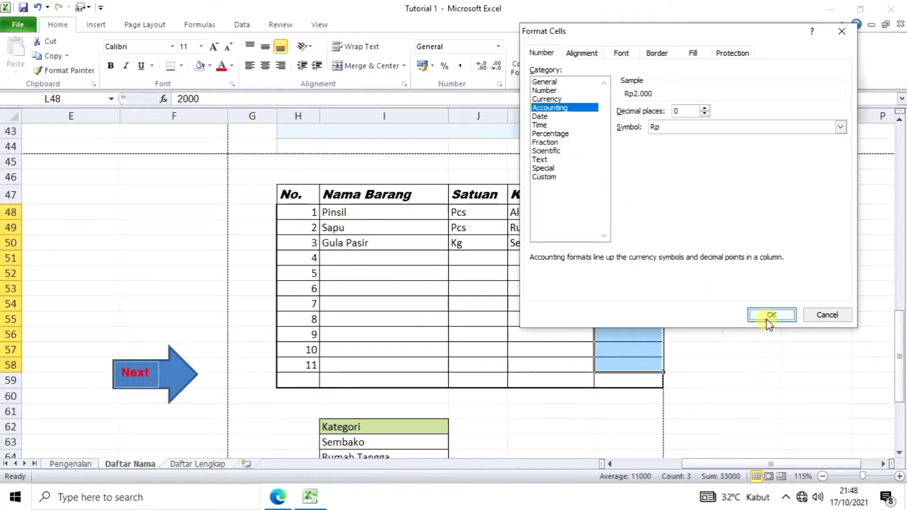
pyautogui.click(629, 283)
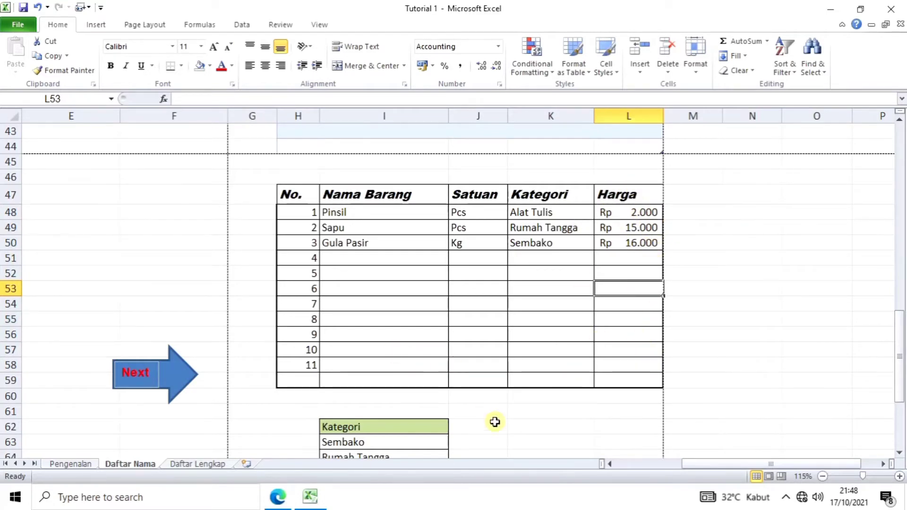
pyautogui.scroll(-2, 520, 435)
pyautogui.click(548, 404)
pyautogui.scroll(2, 548, 403)
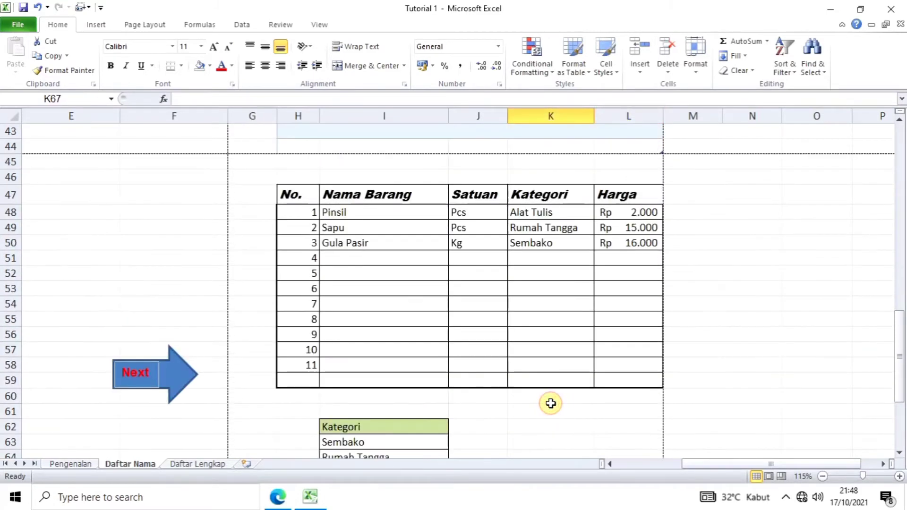
pyautogui.scroll(5, 551, 404)
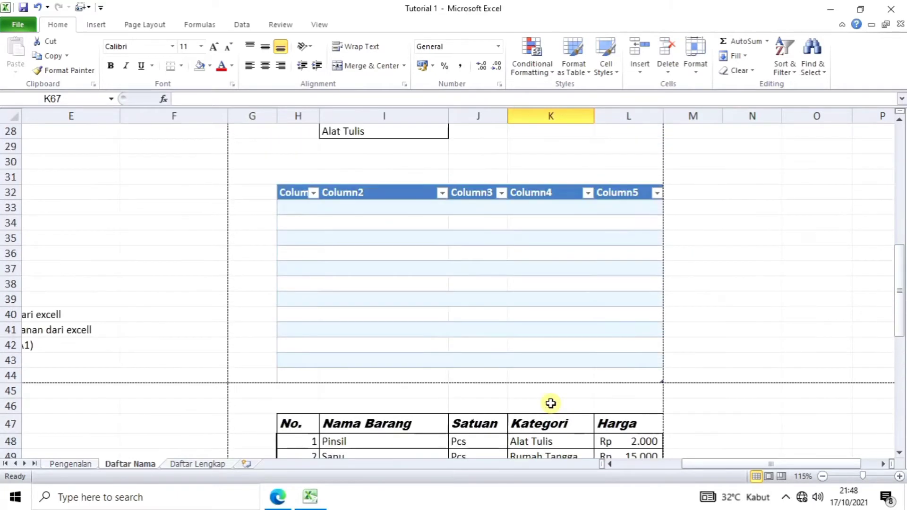
pyautogui.scroll(-1, 551, 403)
pyautogui.scroll(-3, 551, 403)
pyautogui.scroll(3, 551, 403)
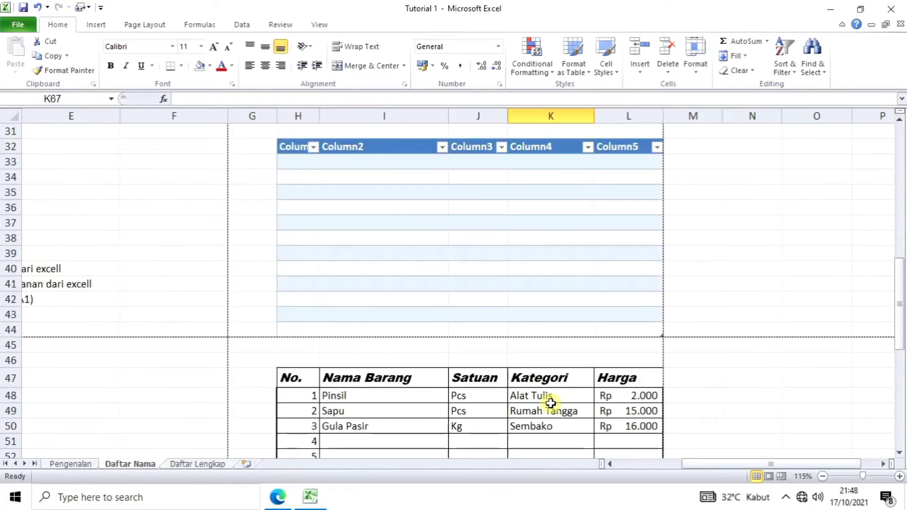
pyautogui.scroll(-2, 551, 404)
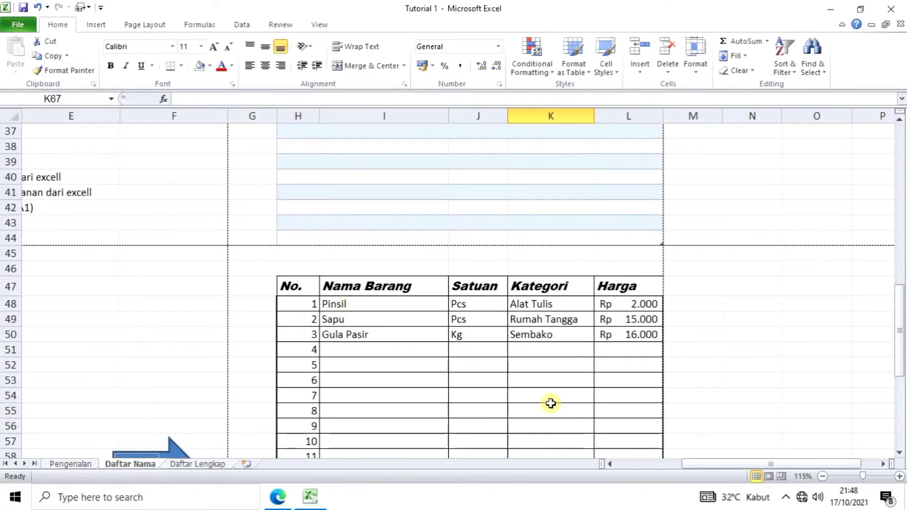
pyautogui.scroll(-1, 552, 403)
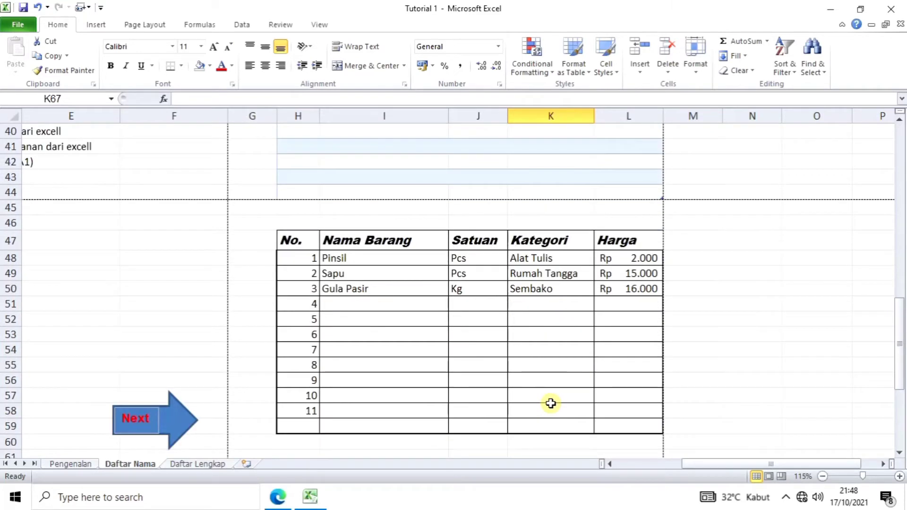
pyautogui.scroll(3, 551, 403)
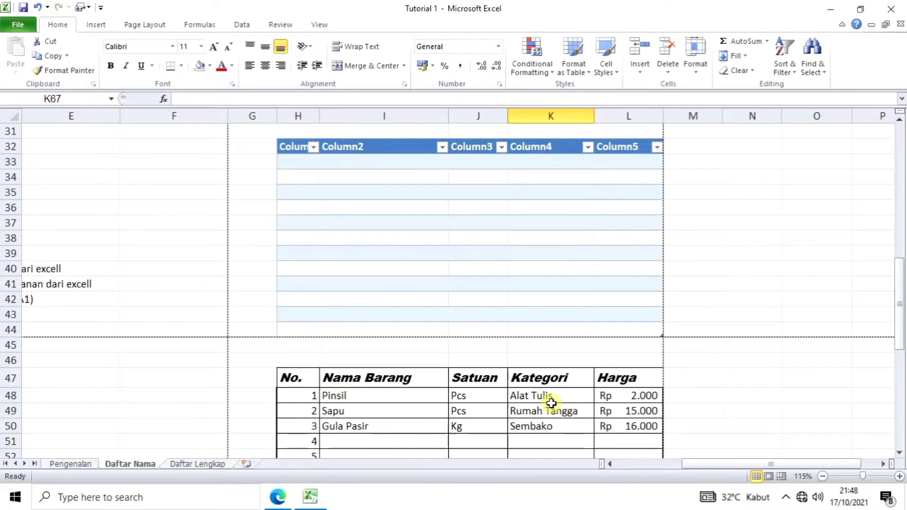
pyautogui.scroll(-1, 551, 403)
pyautogui.scroll(1, 551, 403)
pyautogui.scroll(-3, 551, 403)
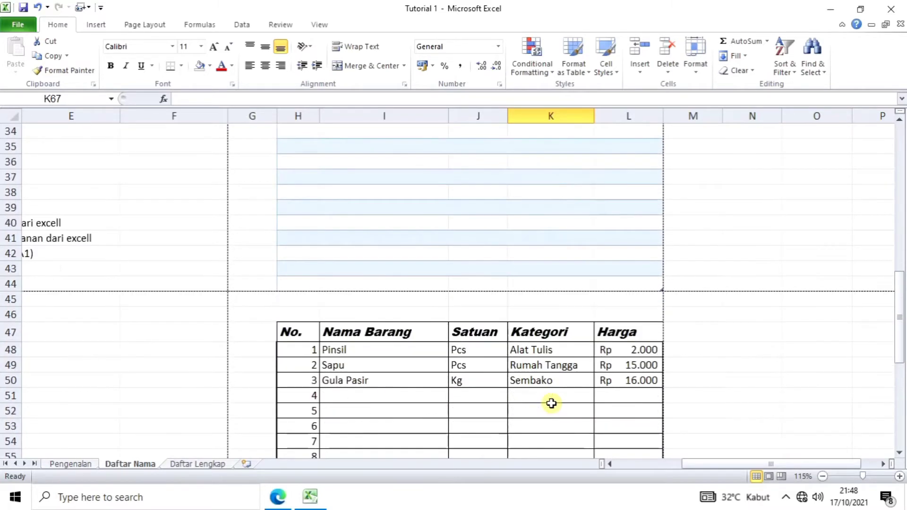
pyautogui.scroll(1, 551, 403)
pyautogui.scroll(1, 551, 403)
pyautogui.scroll(-1, 552, 403)
pyautogui.scroll(2, 551, 403)
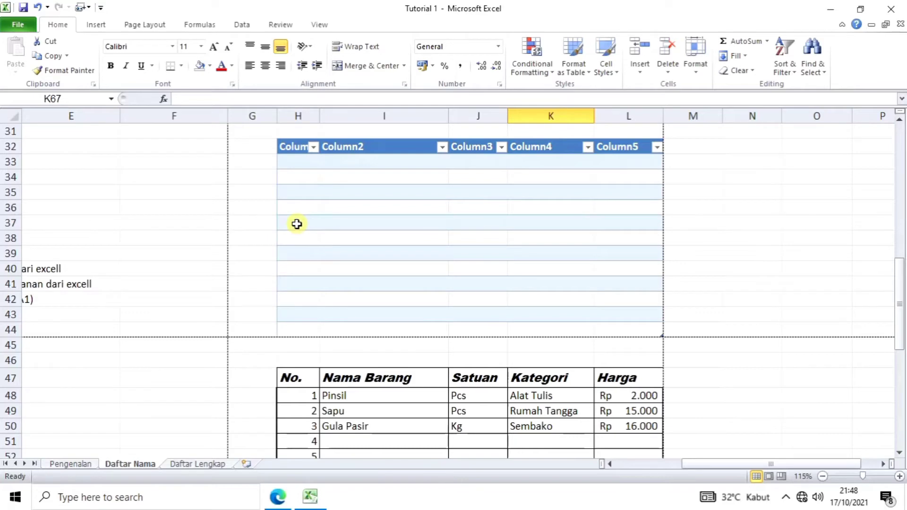
# Step: Delete the empty table rows 37 and 38 from the Column1–Column5 table
pyautogui.moveTo(296, 224); pyautogui.dragTo(617, 240)
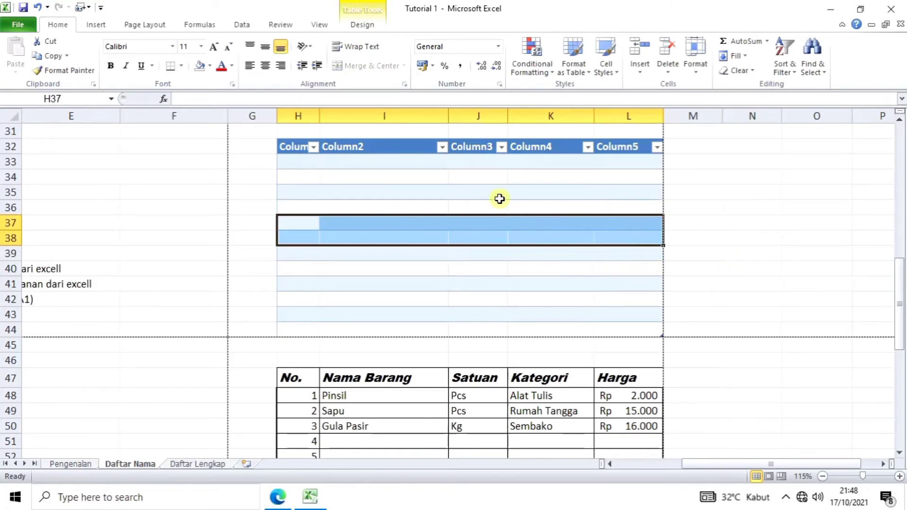
pyautogui.click(672, 73)
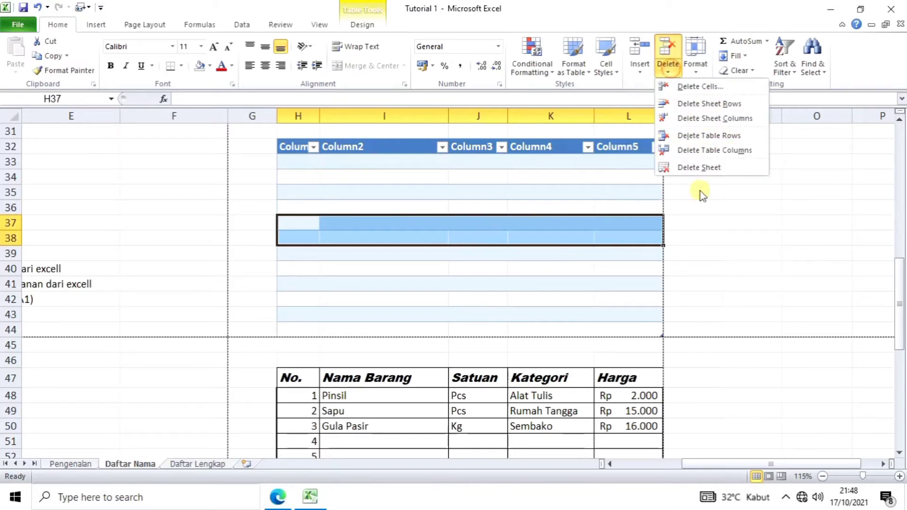
pyautogui.click(704, 92)
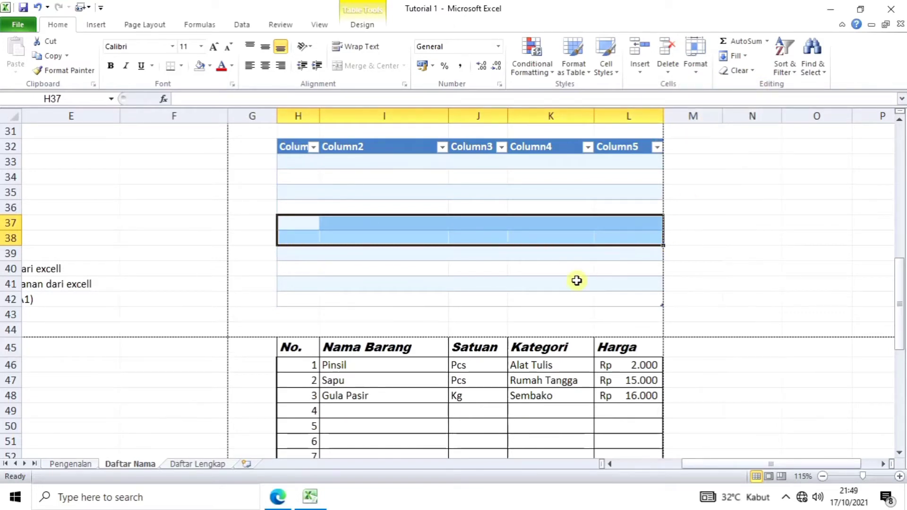
pyautogui.click(459, 282)
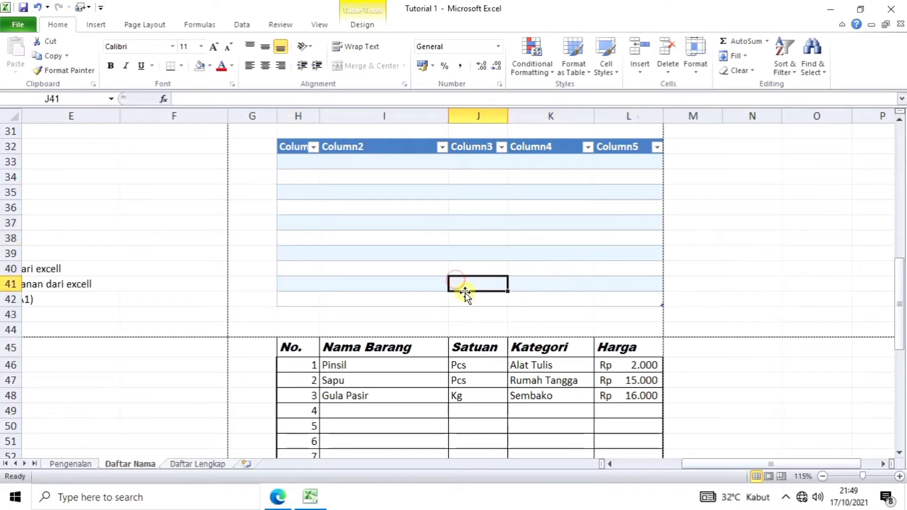
pyautogui.scroll(-1, 465, 292)
pyautogui.scroll(1, 465, 292)
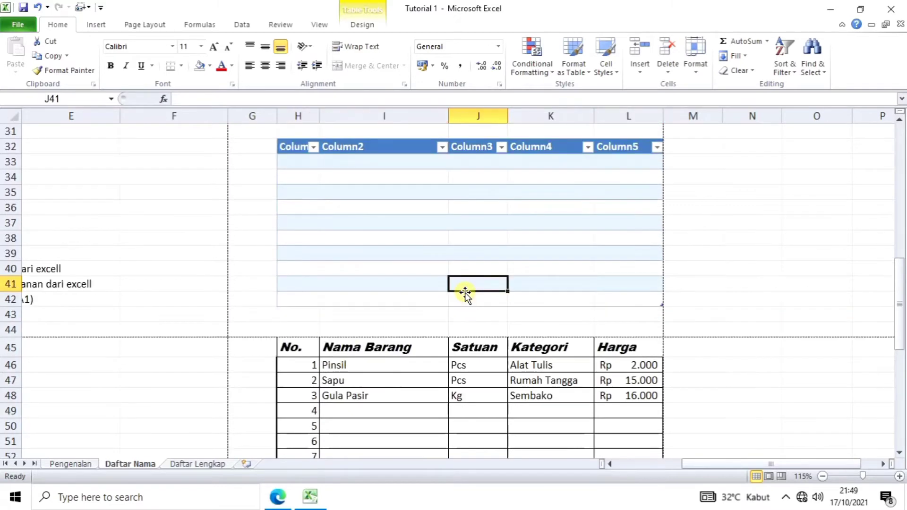
pyautogui.click(692, 257)
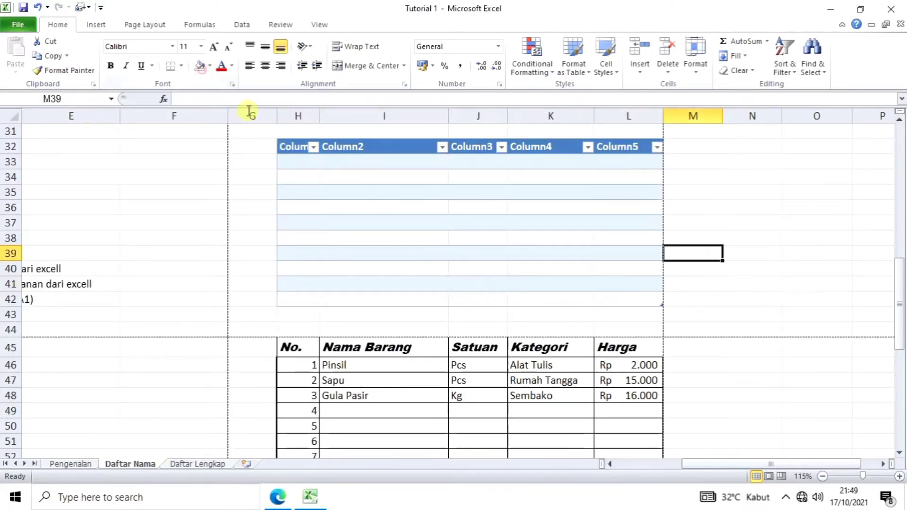
# Step: Fill cells M39 and M41 with dark grey, then select M39:M41
pyautogui.click(202, 69)
pyautogui.click(208, 67)
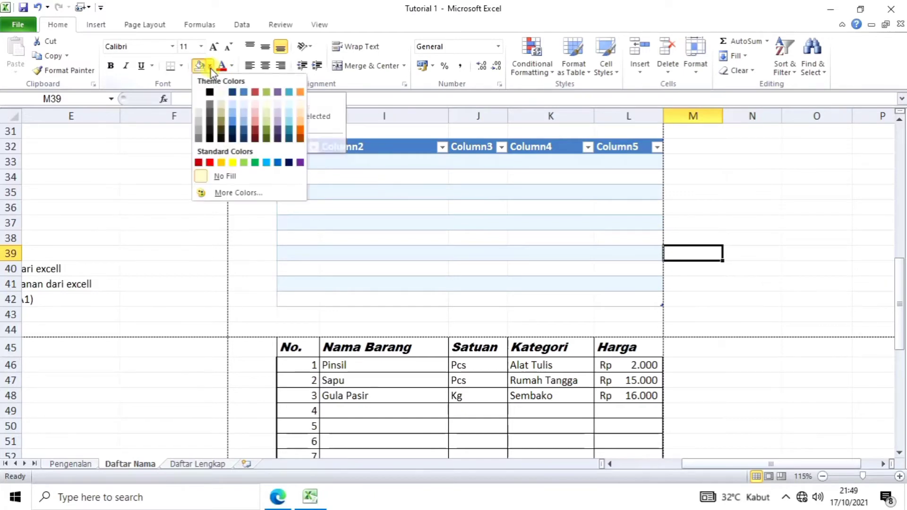
pyautogui.click(210, 101)
pyautogui.click(678, 282)
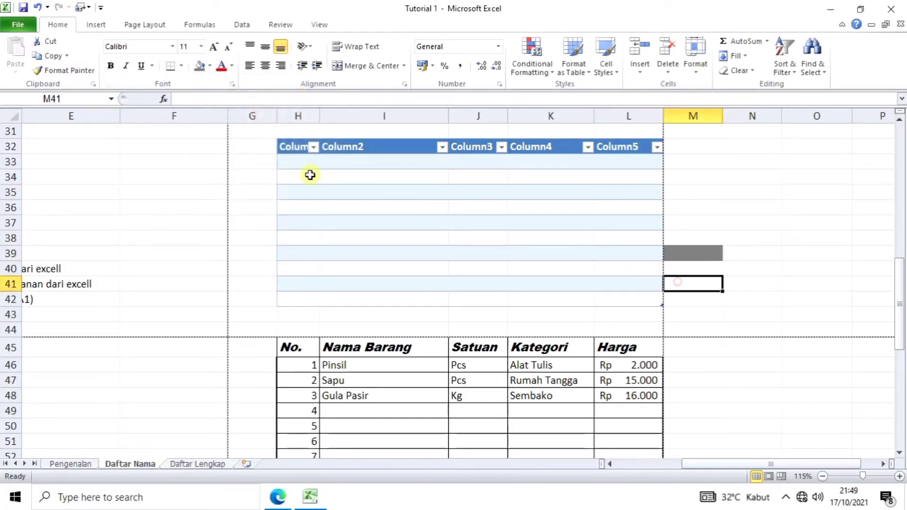
pyautogui.click(199, 66)
pyautogui.click(819, 319)
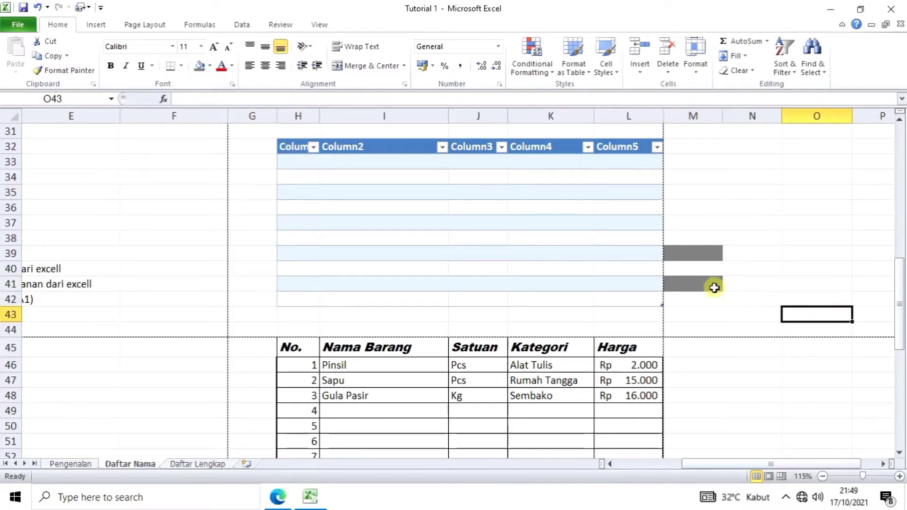
pyautogui.moveTo(694, 251); pyautogui.dragTo(691, 284)
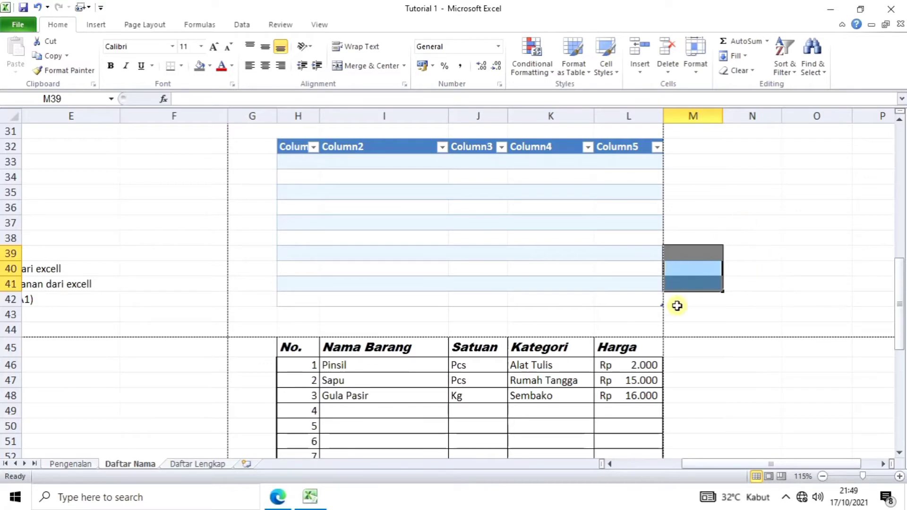
# Step: Delete cells M39:M41, shifting the remaining cells left
pyautogui.click(667, 66)
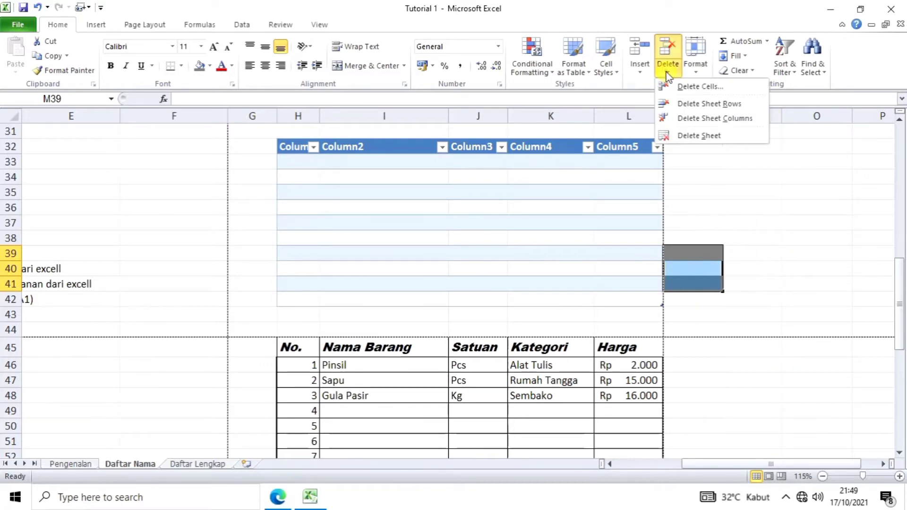
pyautogui.click(698, 87)
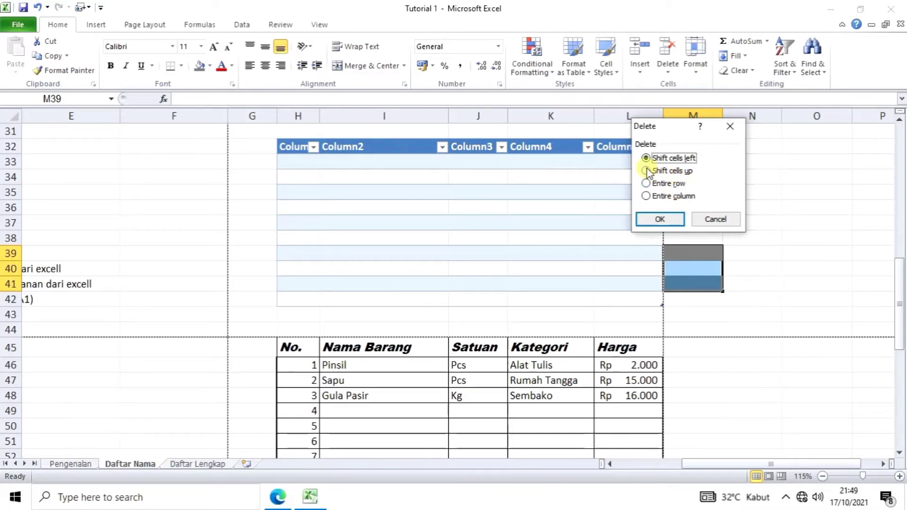
pyautogui.click(662, 219)
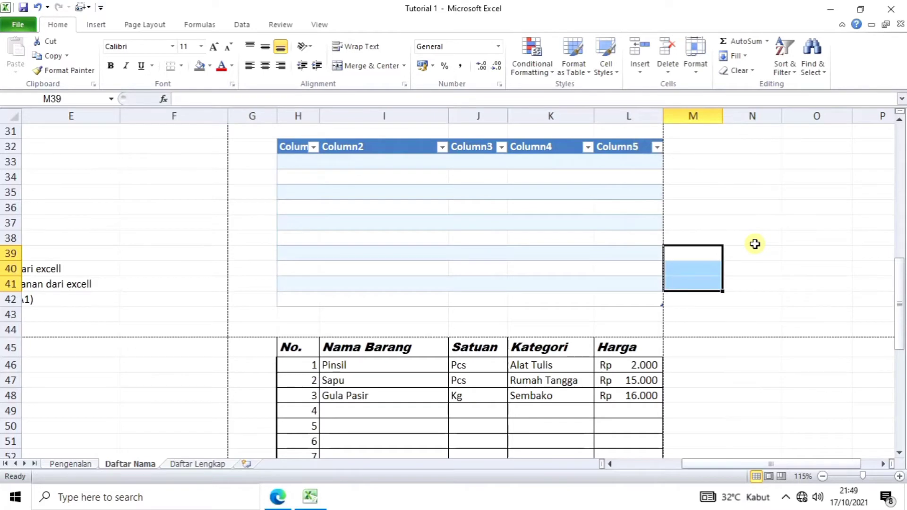
pyautogui.click(775, 283)
pyautogui.click(766, 254)
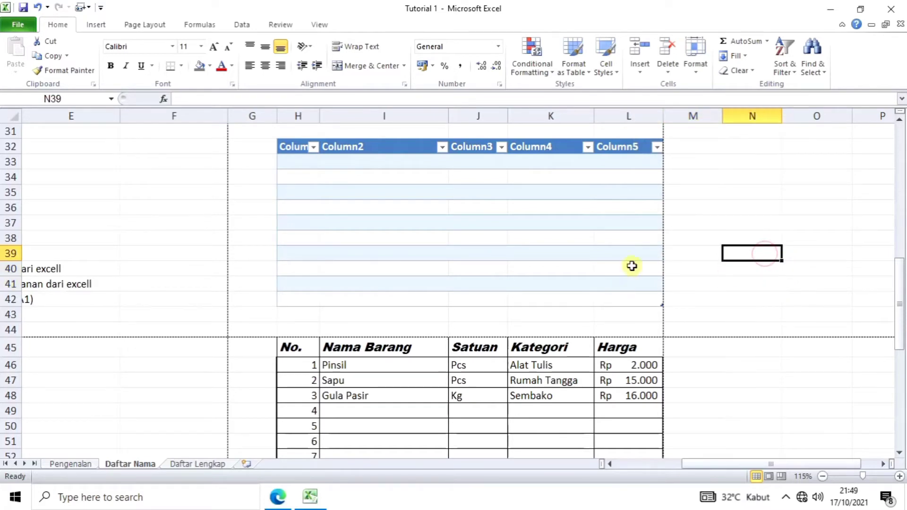
pyautogui.scroll(-2, 488, 326)
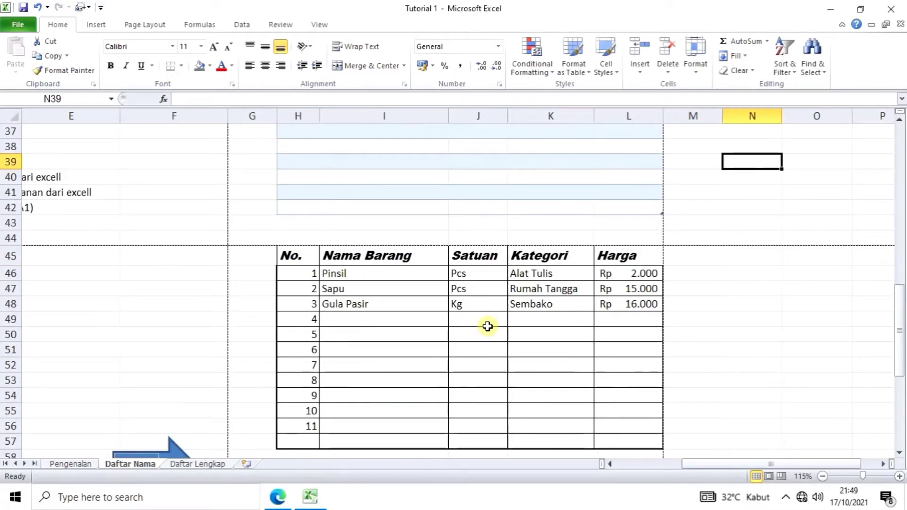
pyautogui.scroll(1, 487, 326)
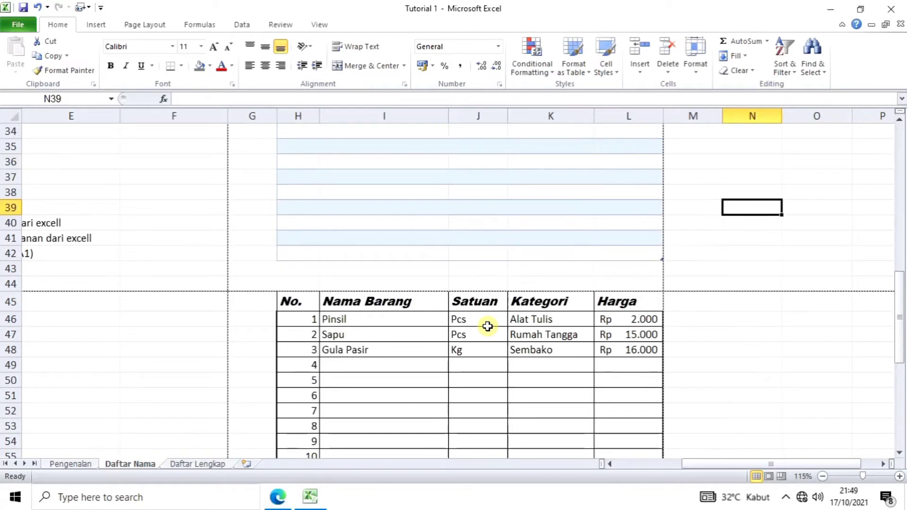
pyautogui.scroll(-1, 488, 326)
pyautogui.scroll(-1, 488, 326)
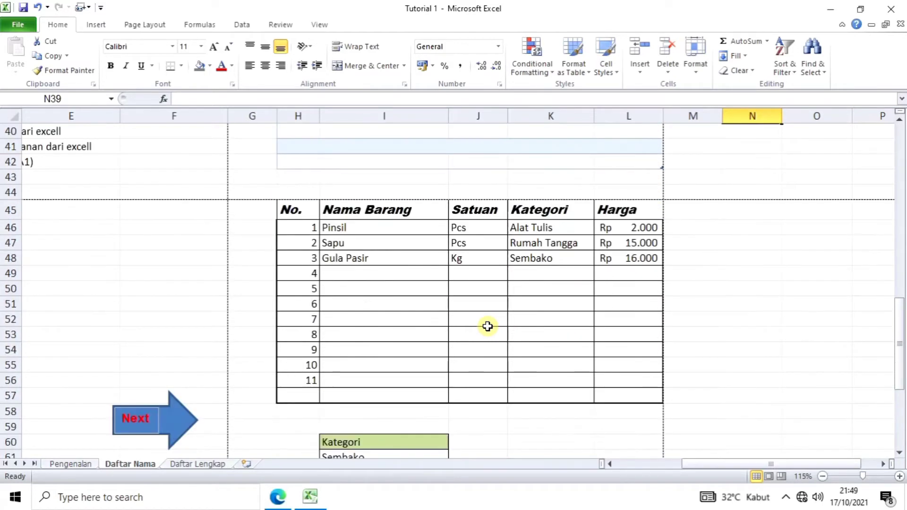
pyautogui.scroll(-1, 488, 326)
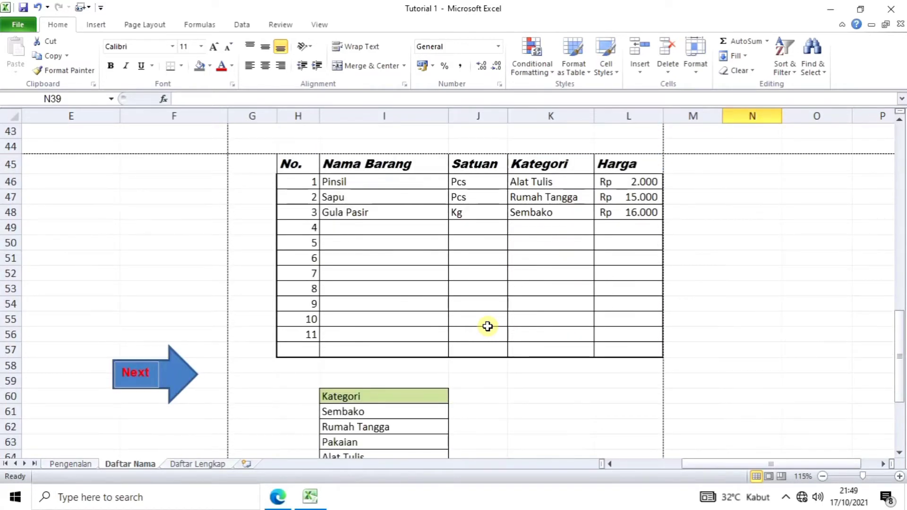
pyautogui.scroll(4, 488, 326)
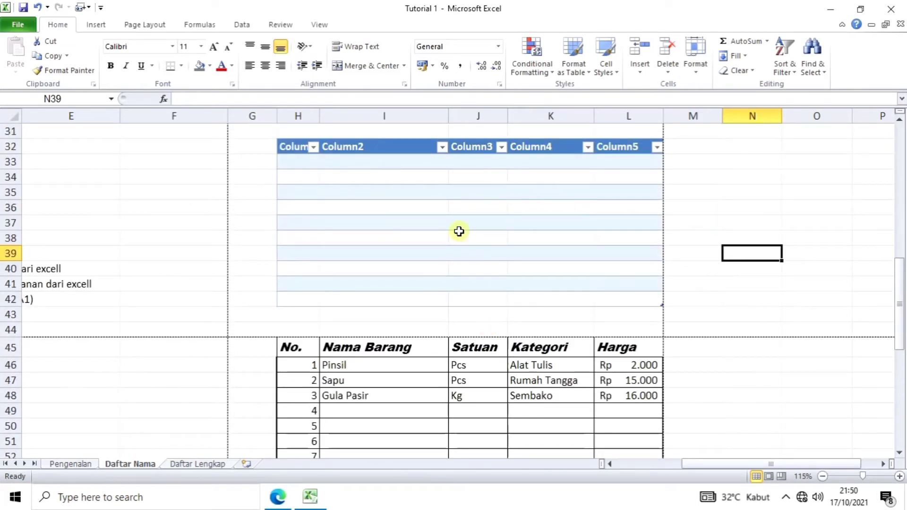
pyautogui.scroll(-2, 593, 313)
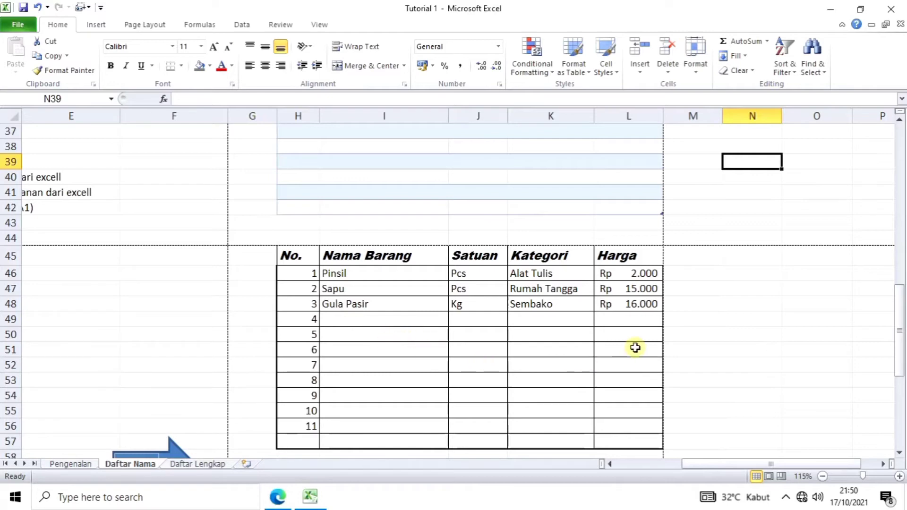
pyautogui.scroll(-1, 636, 348)
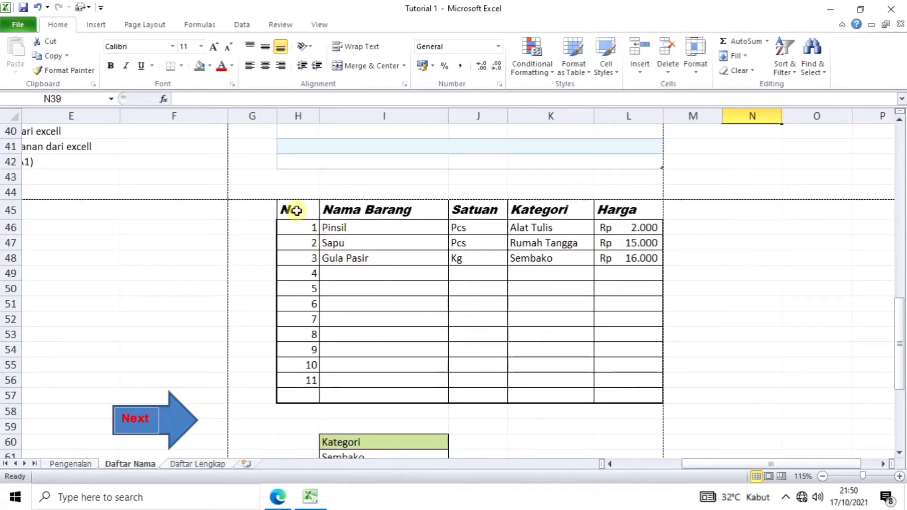
# Step: Set the border of the whole item table H45:L57, header included, to None
pyautogui.moveTo(297, 211); pyautogui.dragTo(625, 392)
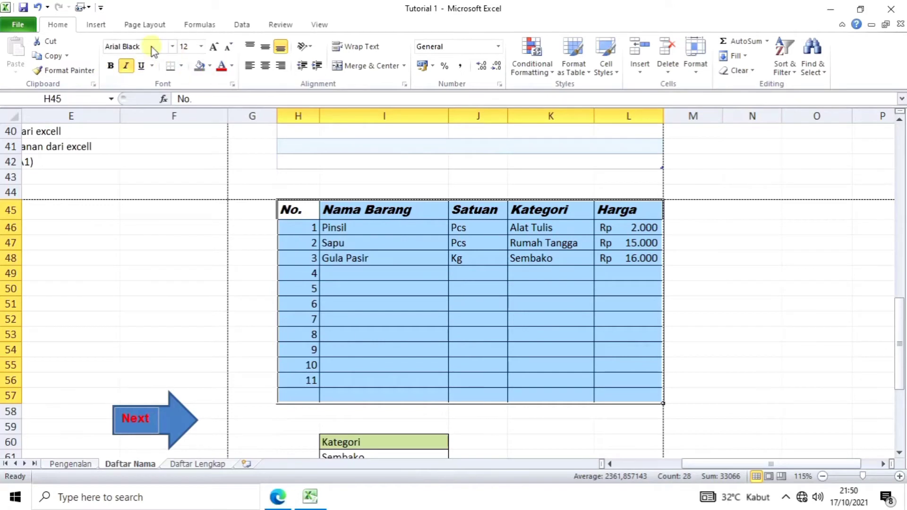
pyautogui.click(58, 26)
pyautogui.click(690, 69)
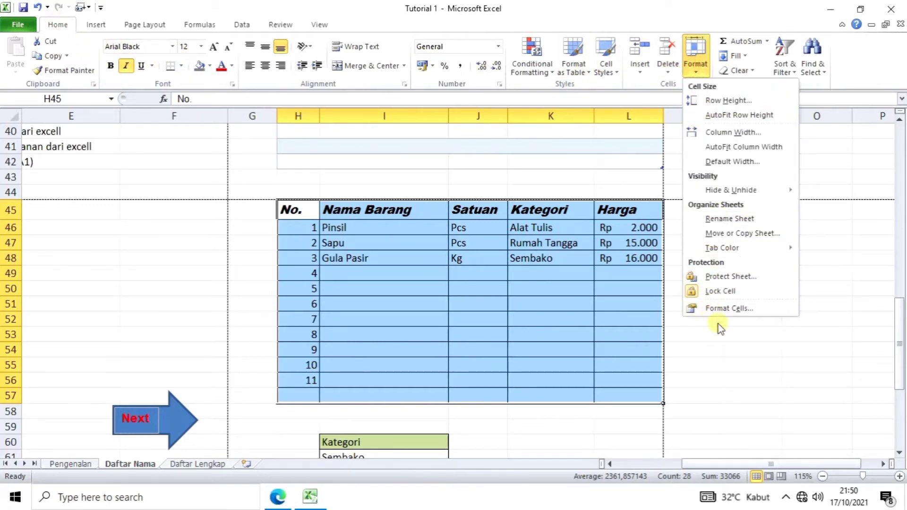
pyautogui.click(733, 308)
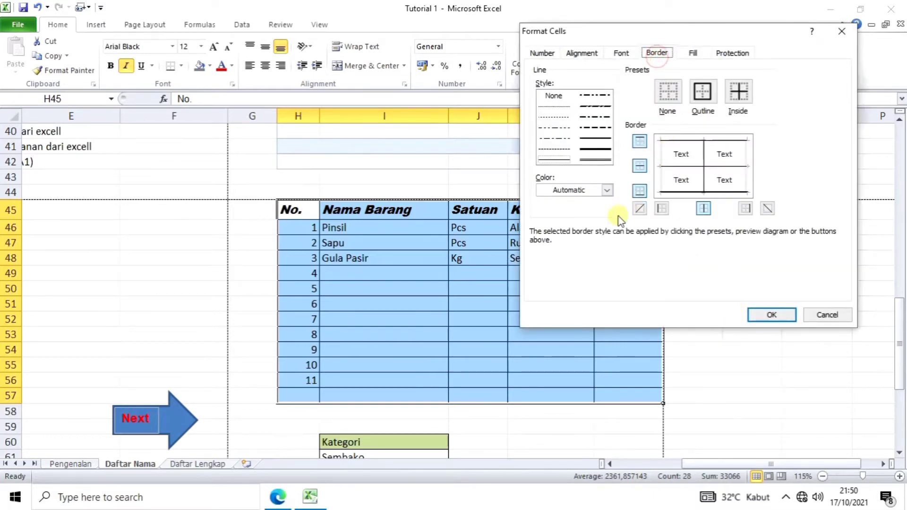
pyautogui.click(668, 97)
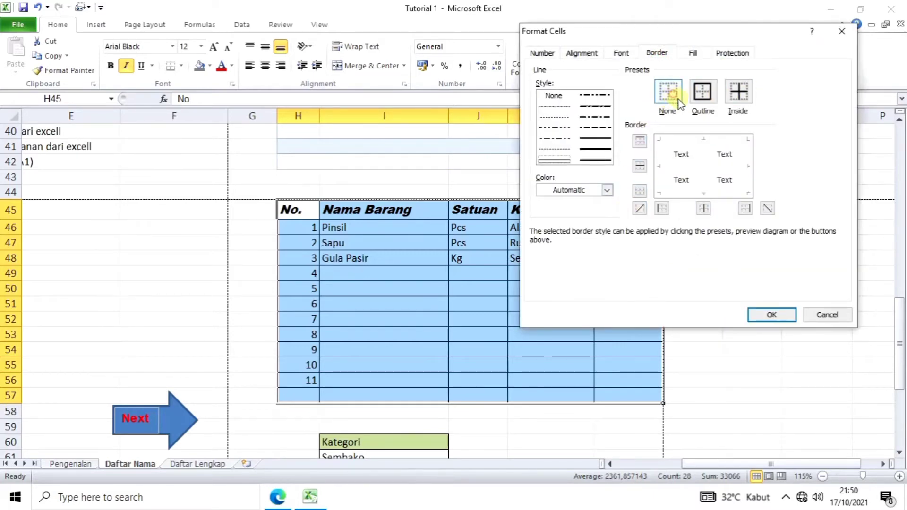
pyautogui.click(753, 315)
pyautogui.click(492, 379)
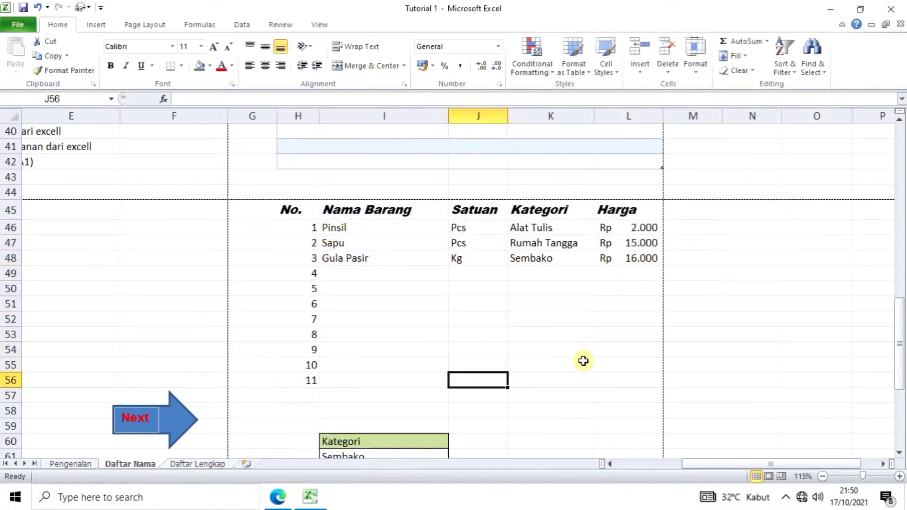
# Step: Fill the header row H45:L45, No. through Harga, with light purple
pyautogui.moveTo(291, 208); pyautogui.dragTo(600, 210)
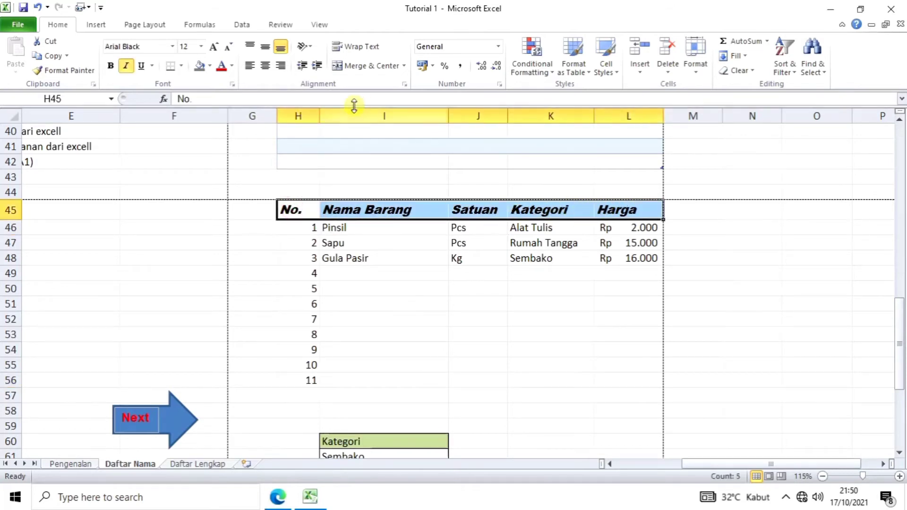
pyautogui.click(211, 65)
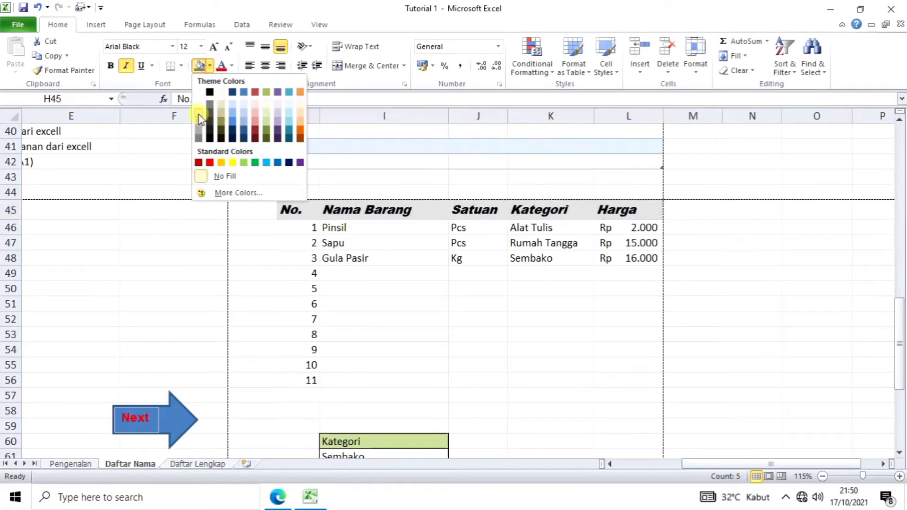
pyautogui.click(277, 113)
pyautogui.click(414, 280)
pyautogui.scroll(-1, 415, 280)
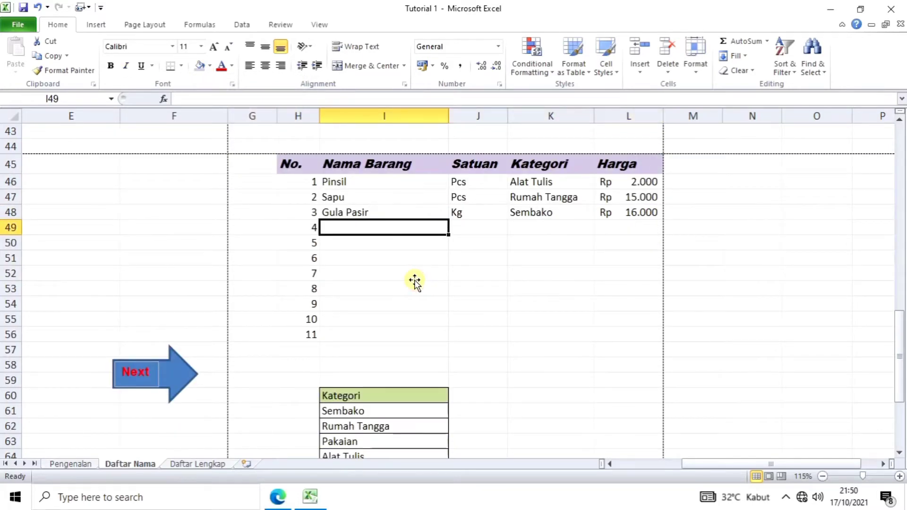
pyautogui.scroll(4, 414, 280)
pyautogui.scroll(-3, 520, 267)
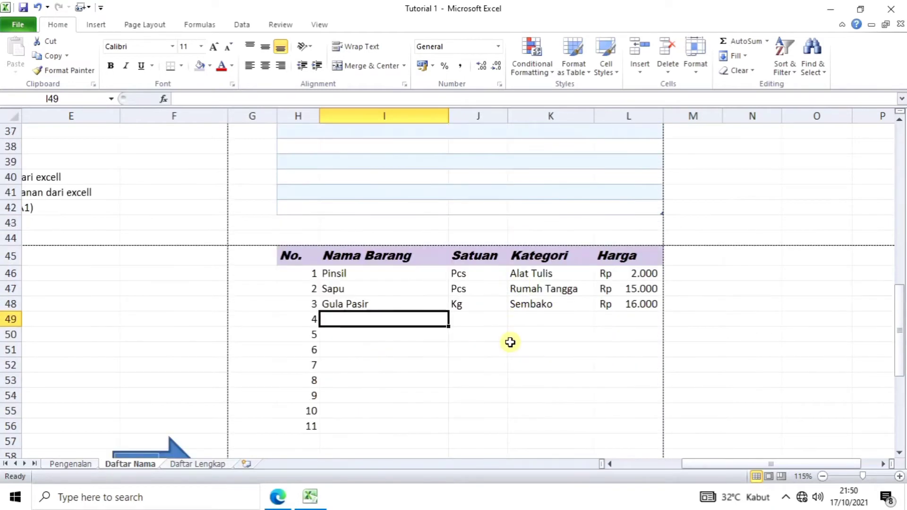
pyautogui.moveTo(293, 242); pyautogui.dragTo(606, 245)
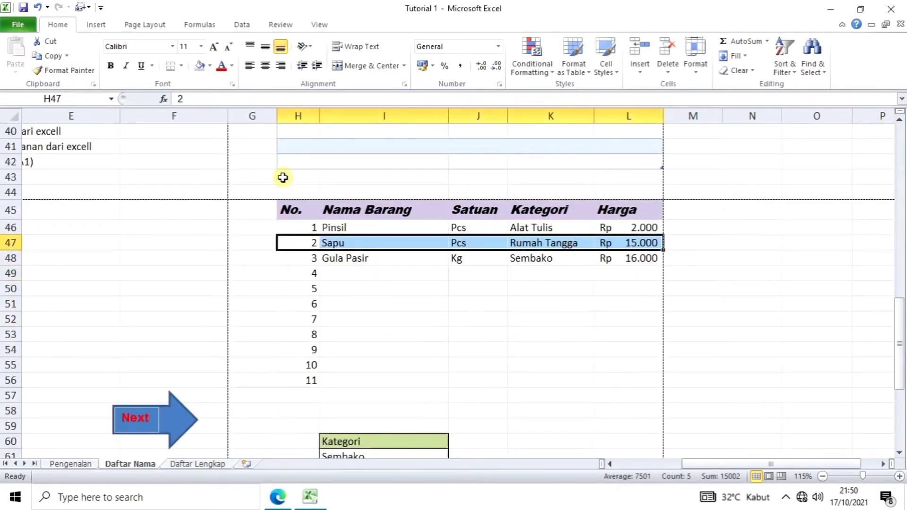
# Step: Fill the Sapu row H47:L47 with Olive Green, Accent 3, Lighter 40%
pyautogui.click(210, 66)
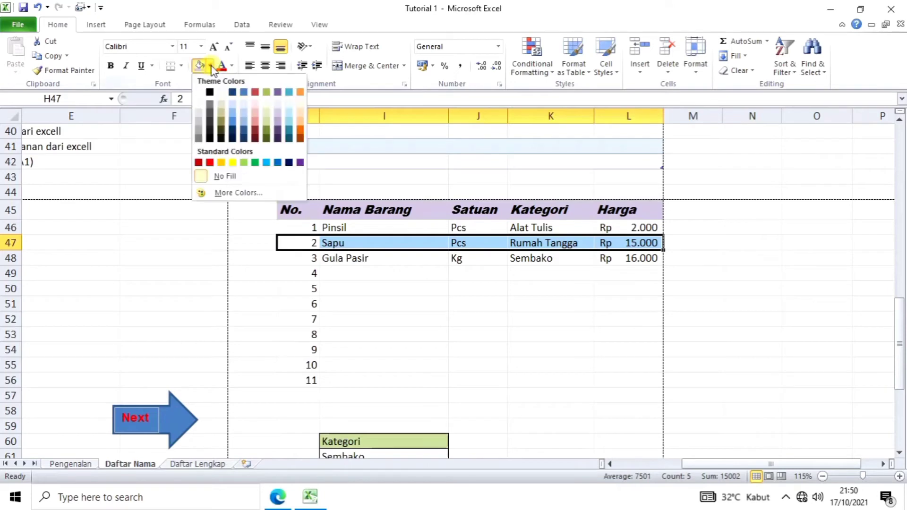
pyautogui.click(266, 124)
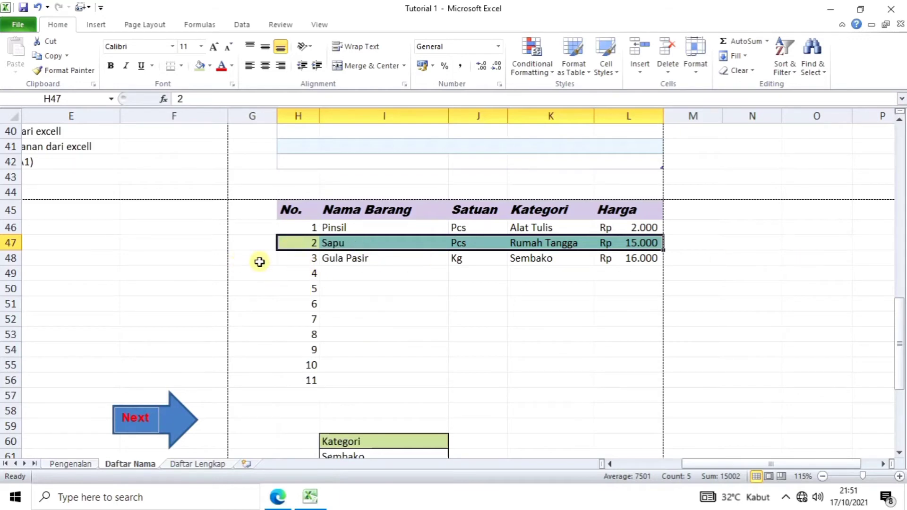
pyautogui.click(564, 291)
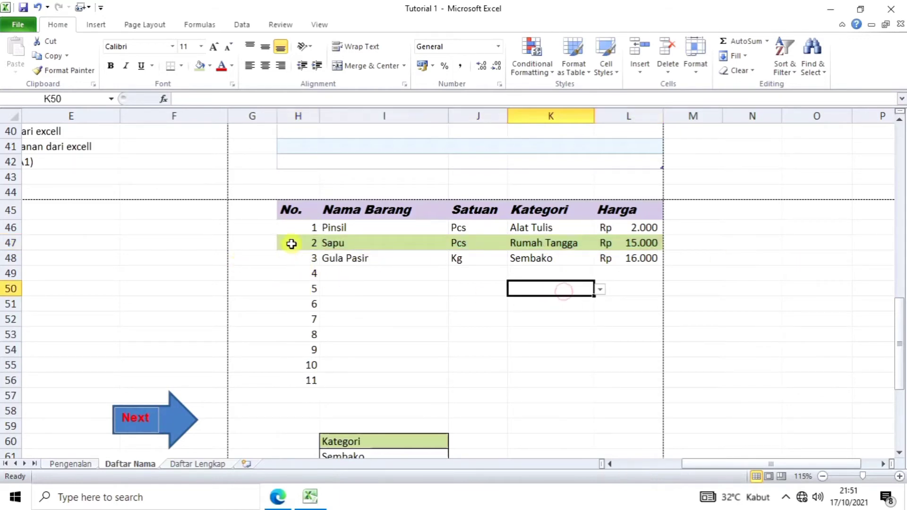
pyautogui.moveTo(292, 243); pyautogui.dragTo(629, 243)
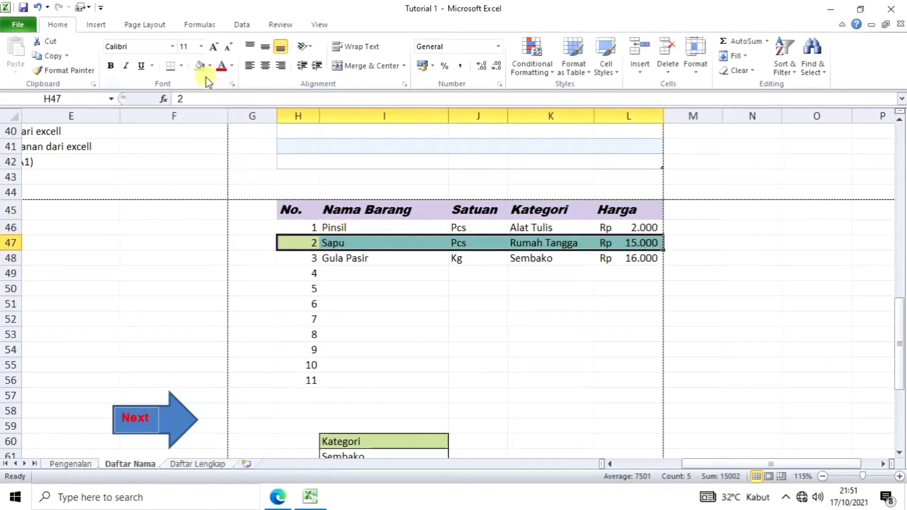
# Step: Copy the Sapu row's green fill onto row 49 with Format Painter
pyautogui.click(67, 75)
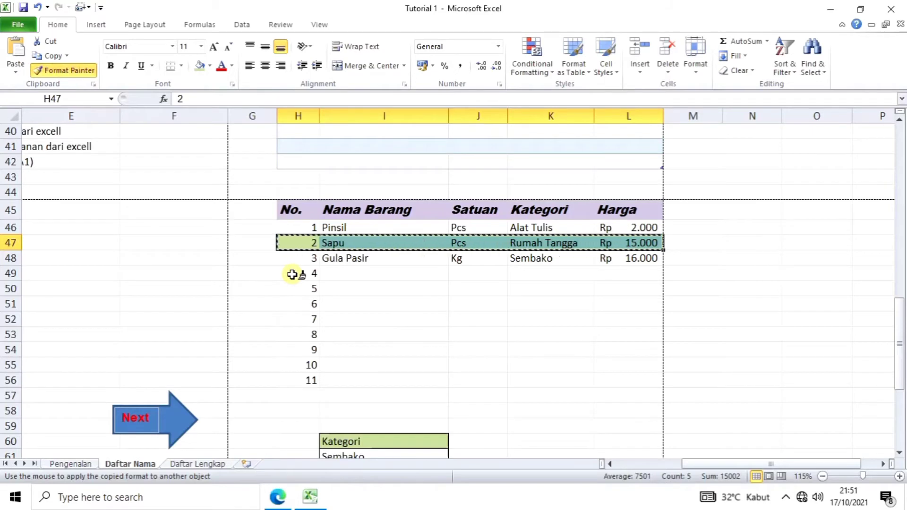
pyautogui.click(293, 275)
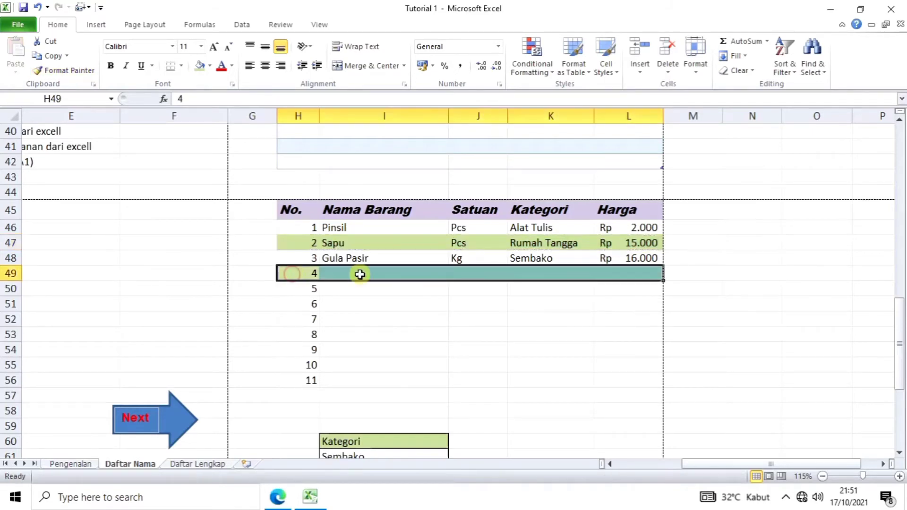
pyautogui.click(523, 317)
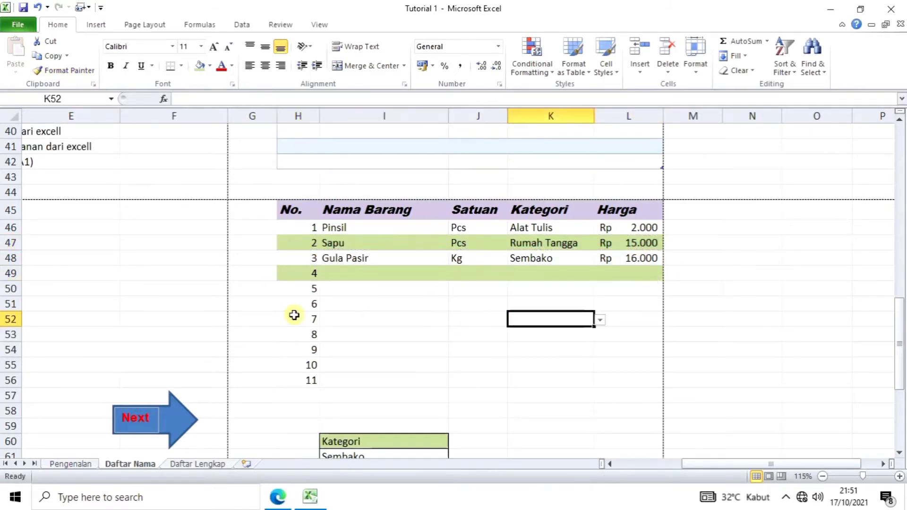
pyautogui.moveTo(298, 274); pyautogui.dragTo(622, 270)
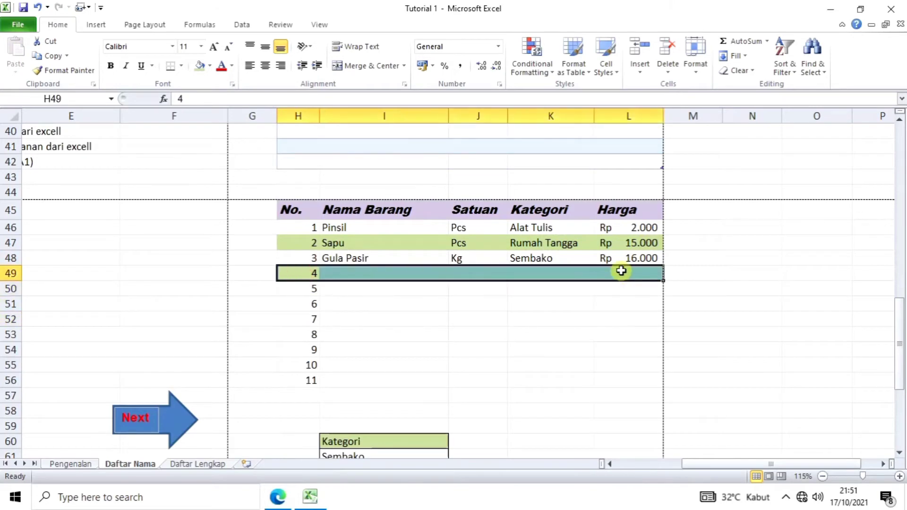
pyautogui.click(557, 319)
# Step: Paint the rows 47–49 banding pattern onto rows 51 to 53
pyautogui.moveTo(282, 245); pyautogui.dragTo(618, 274)
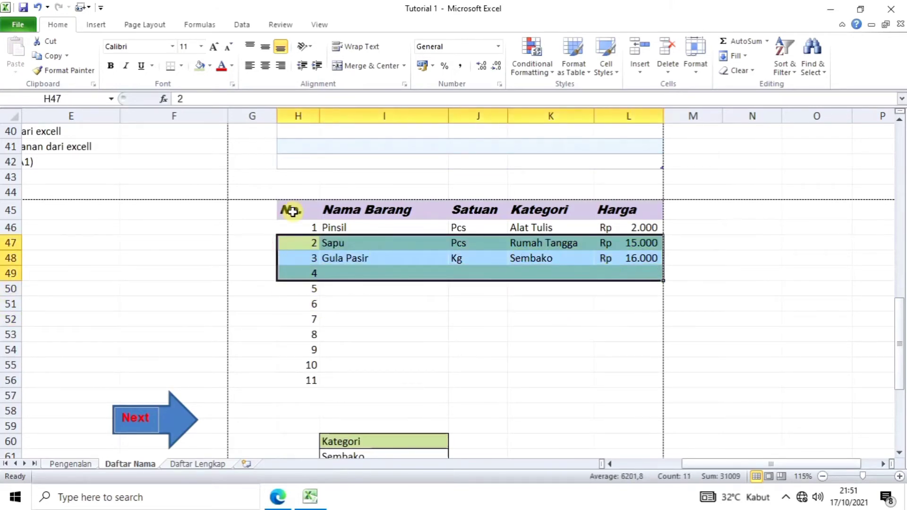
pyautogui.click(85, 74)
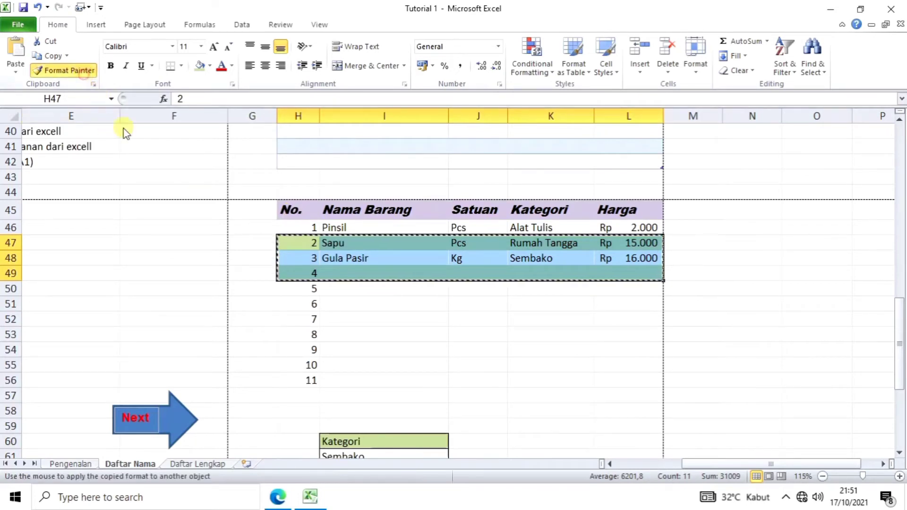
pyautogui.moveTo(299, 307); pyautogui.dragTo(337, 323)
pyautogui.click(468, 365)
pyautogui.scroll(-1, 466, 365)
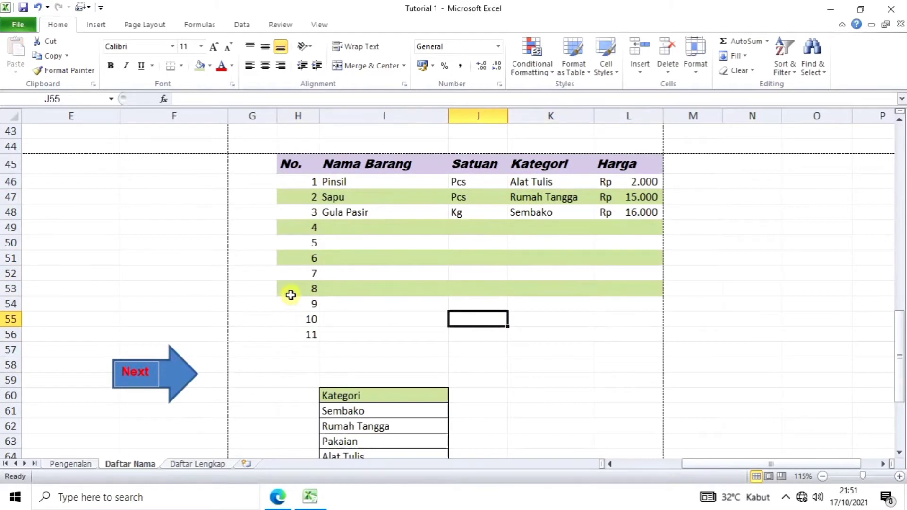
# Step: Copy row 8's green formatting onto the row numbered 10 to continue the banding
pyautogui.moveTo(291, 295); pyautogui.dragTo(605, 293)
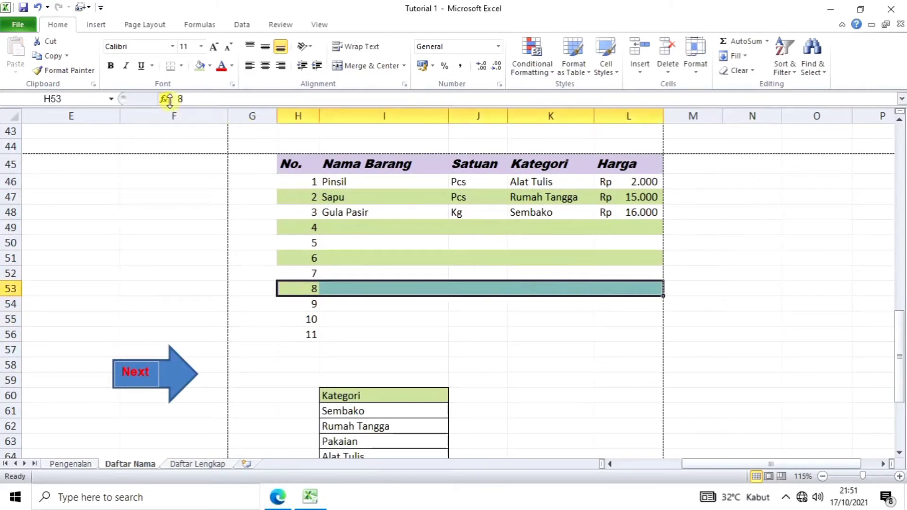
pyautogui.click(71, 69)
pyautogui.click(289, 319)
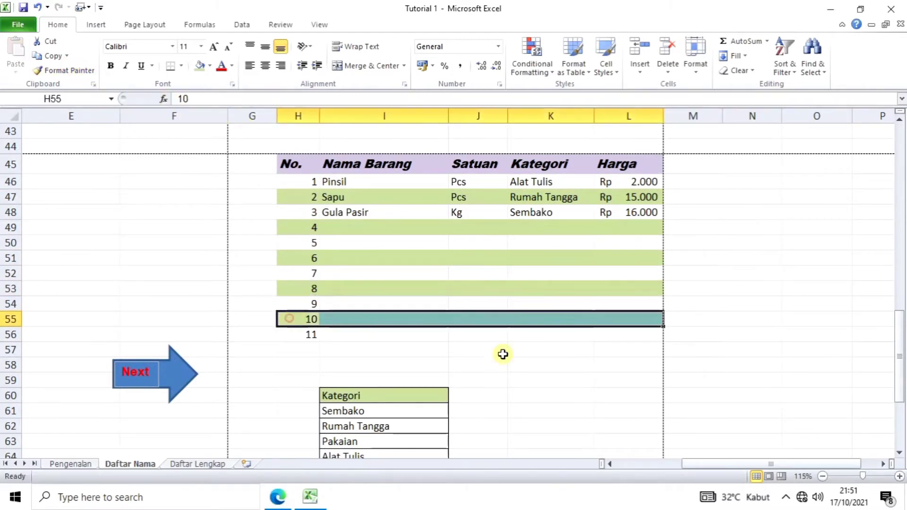
pyautogui.click(510, 361)
pyautogui.scroll(1, 627, 390)
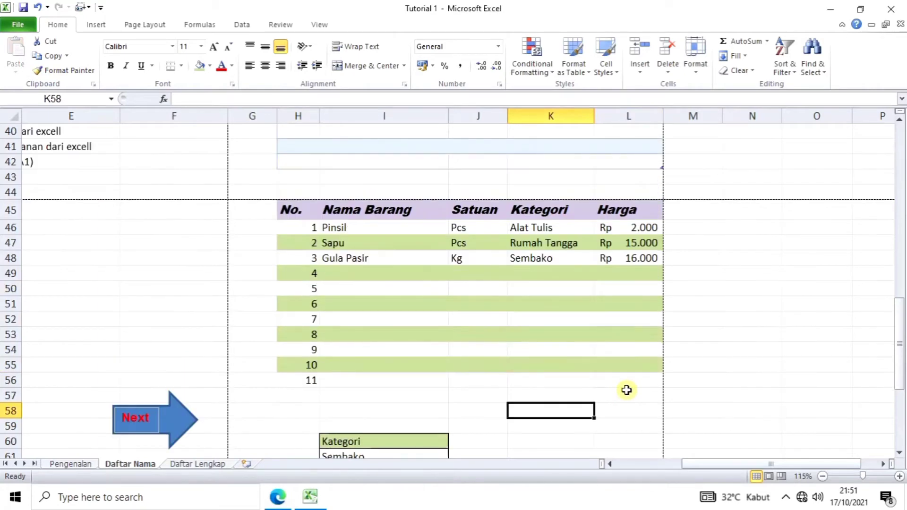
pyautogui.scroll(2, 627, 391)
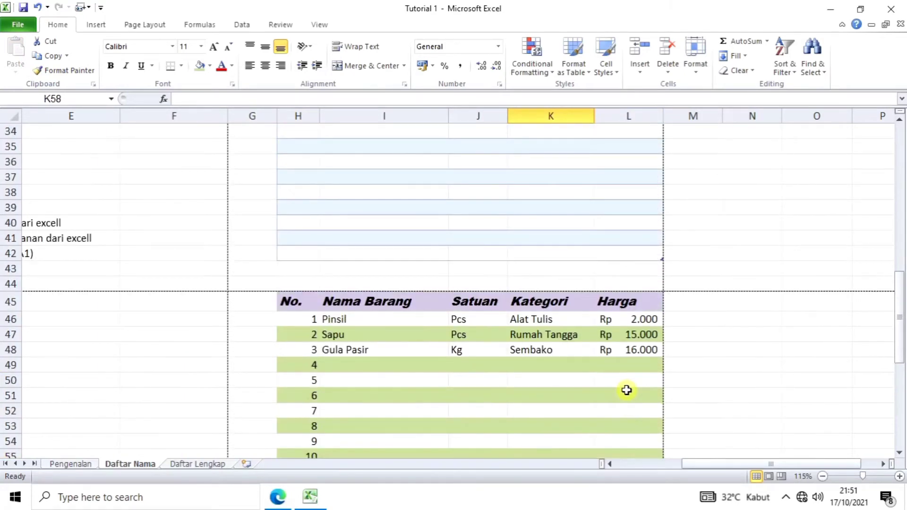
pyautogui.scroll(-2, 627, 391)
pyautogui.scroll(1, 627, 390)
pyautogui.scroll(2, 627, 391)
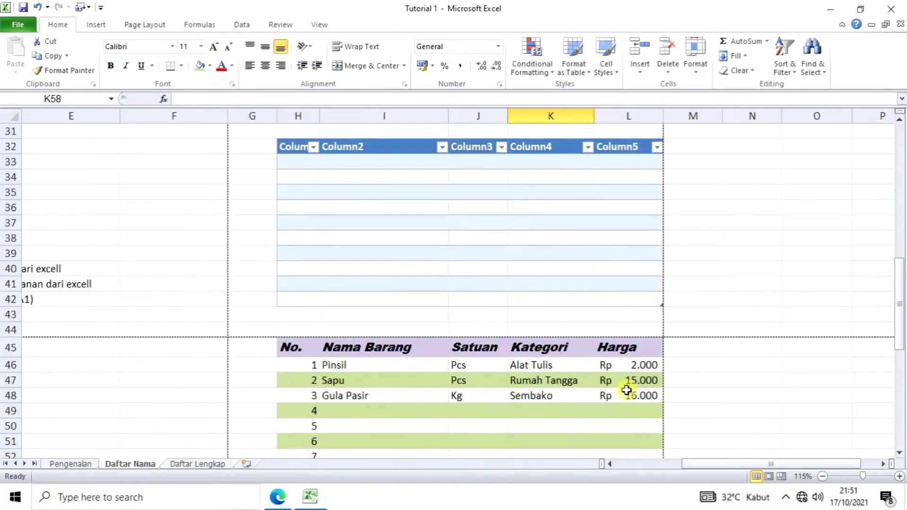
pyautogui.scroll(-1, 626, 390)
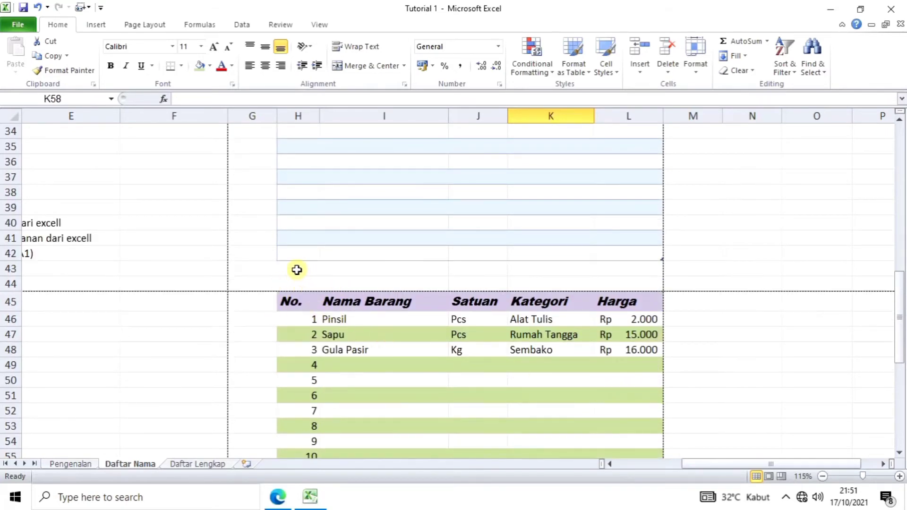
pyautogui.moveTo(296, 270); pyautogui.dragTo(611, 255)
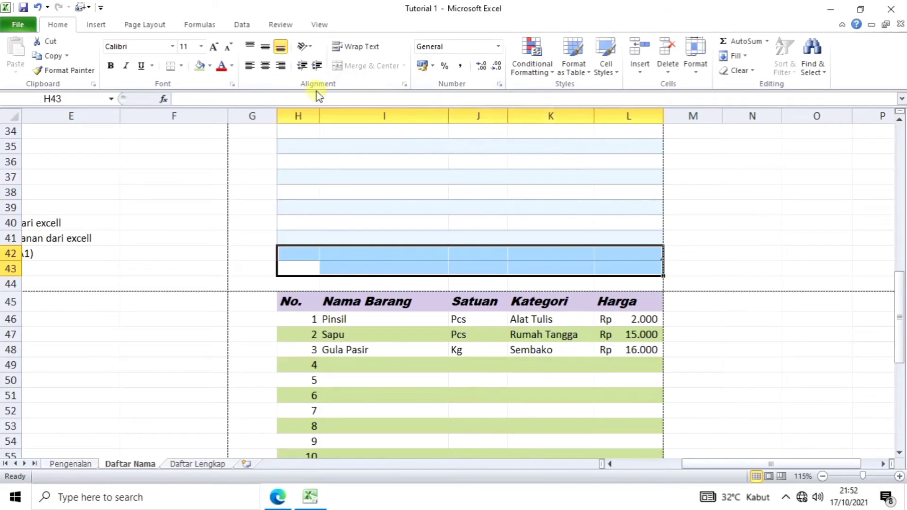
pyautogui.click(388, 273)
pyautogui.click(380, 334)
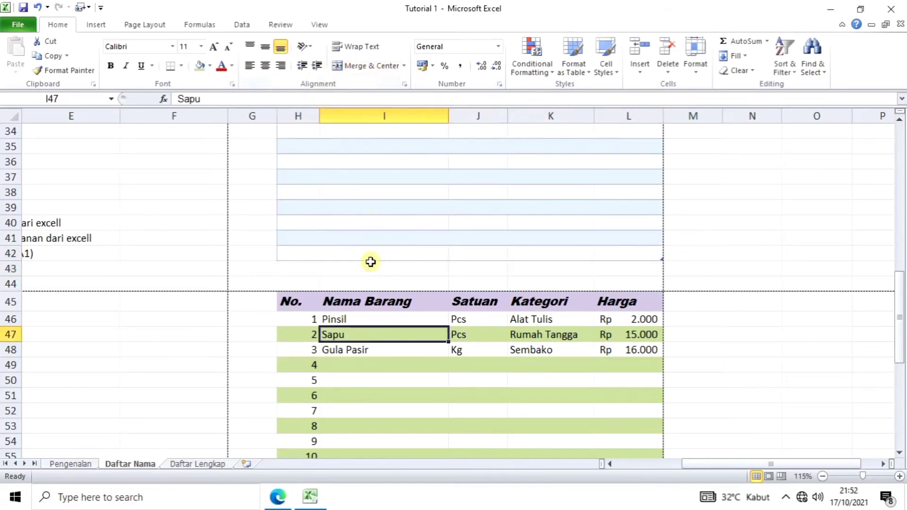
pyautogui.click(340, 279)
pyautogui.click(324, 248)
pyautogui.click(304, 268)
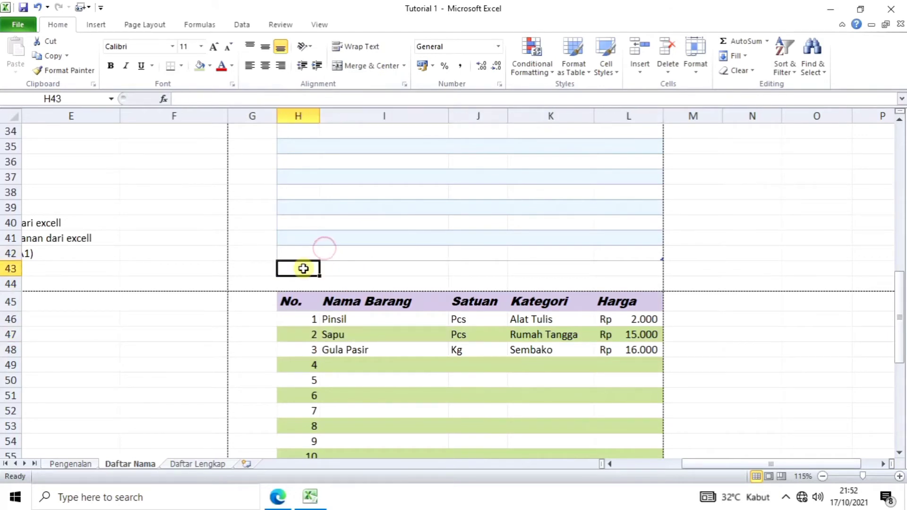
pyautogui.scroll(-1, 304, 269)
pyautogui.scroll(3, 302, 264)
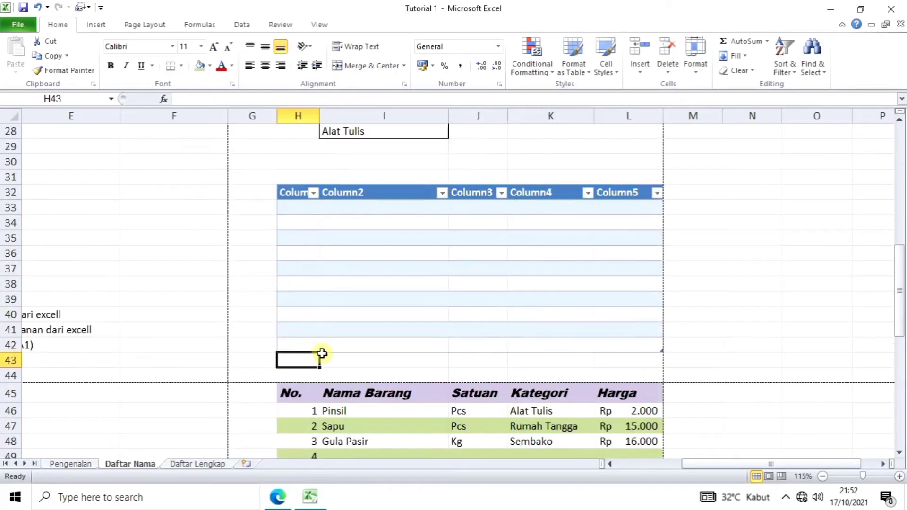
# Step: Merge and center cells H43 through L43 for the title
pyautogui.click(310, 346)
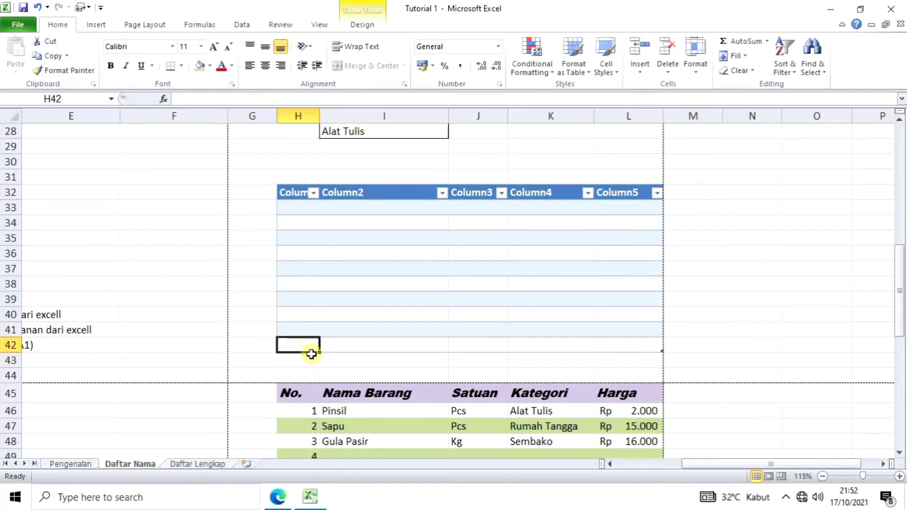
pyautogui.click(314, 372)
pyautogui.click(316, 356)
pyautogui.click(337, 371)
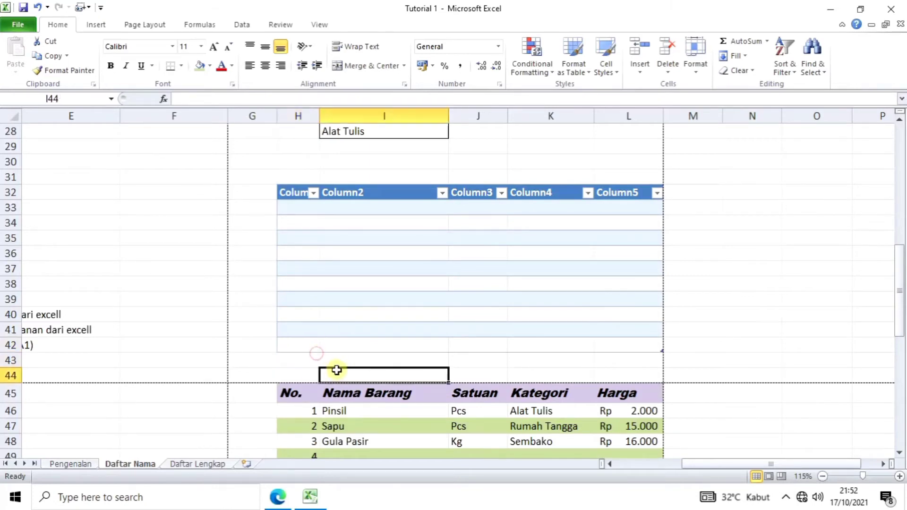
pyautogui.moveTo(303, 361); pyautogui.dragTo(629, 359)
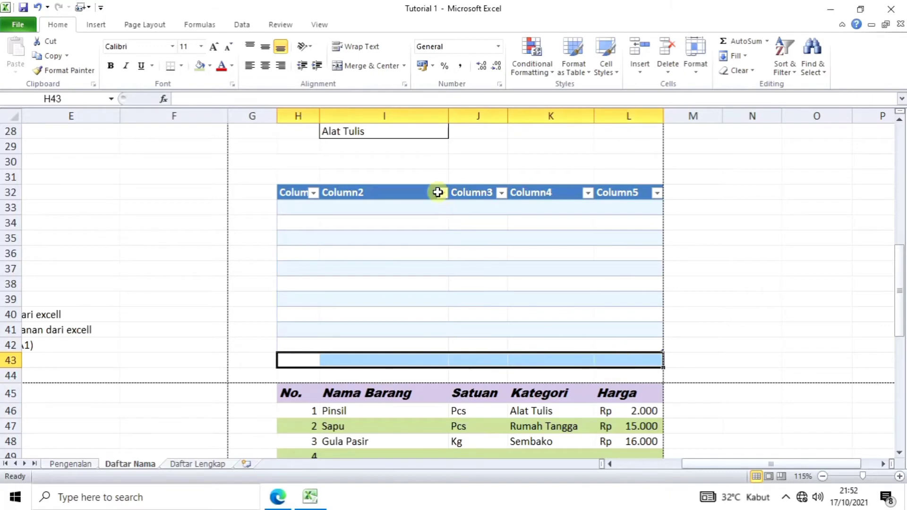
pyautogui.click(374, 68)
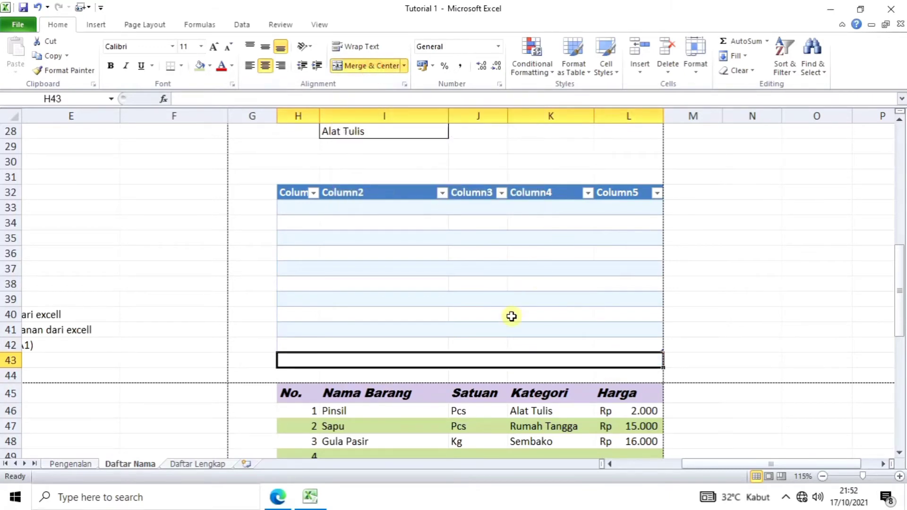
# Step: Enter 'Tabel Barang' into the merged title cell
pyautogui.scroll(-1, 497, 356)
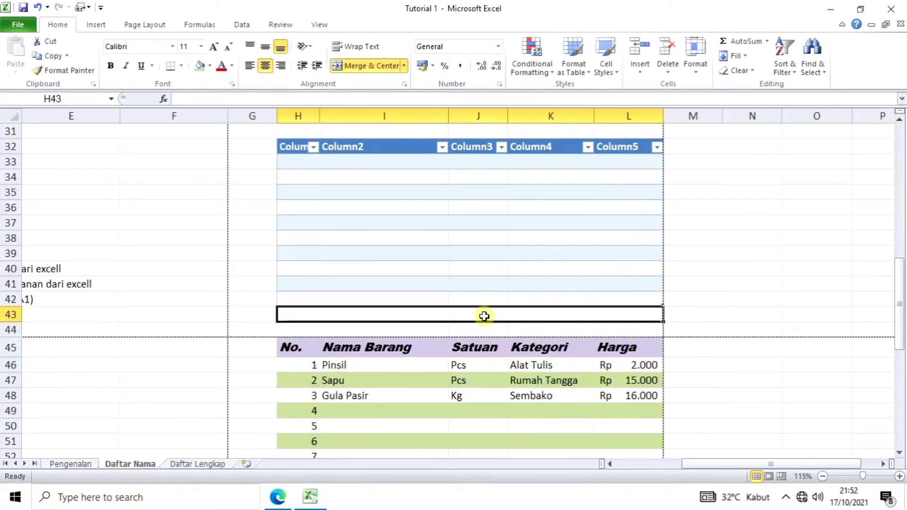
pyautogui.doubleClick(484, 316)
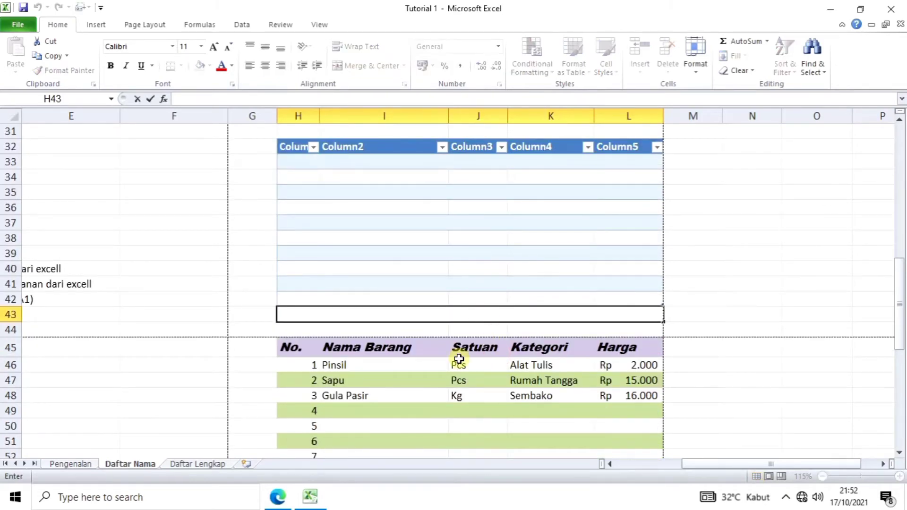
pyautogui.scroll(-2, 492, 385)
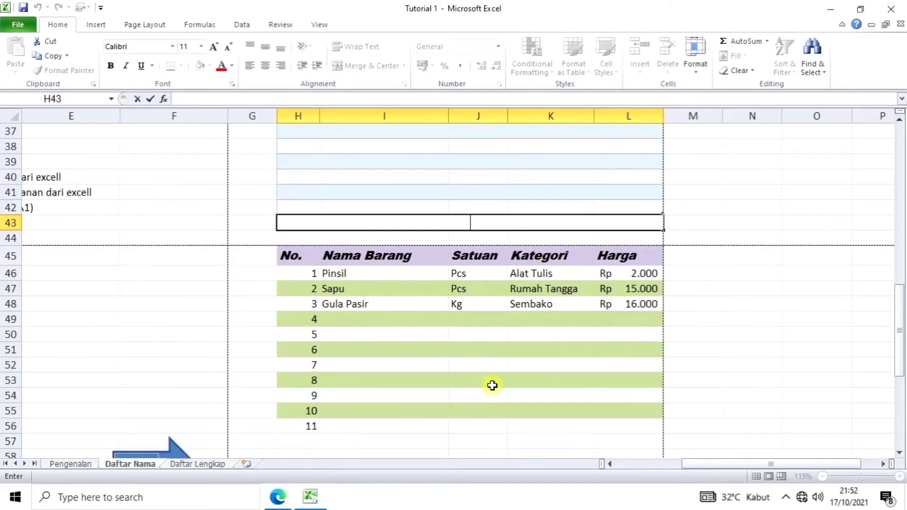
pyautogui.click(714, 300)
pyautogui.click(515, 225)
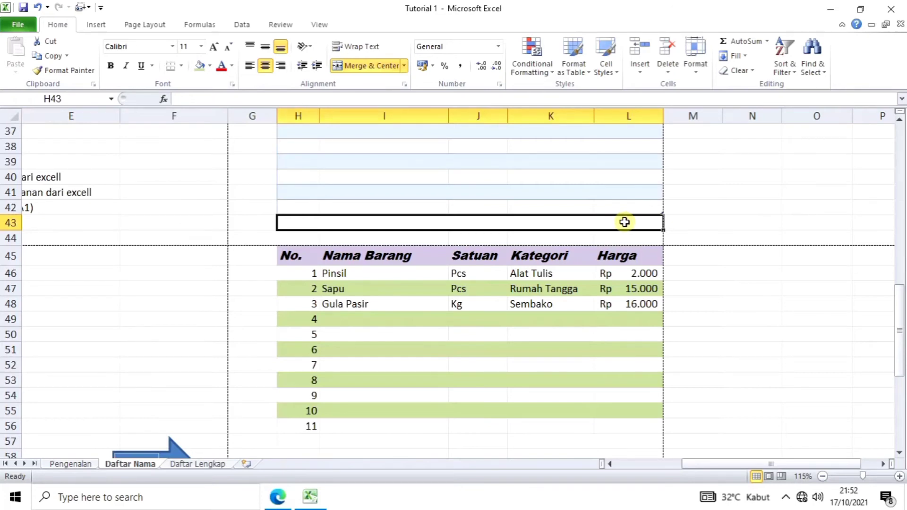
pyautogui.doubleClick(461, 226)
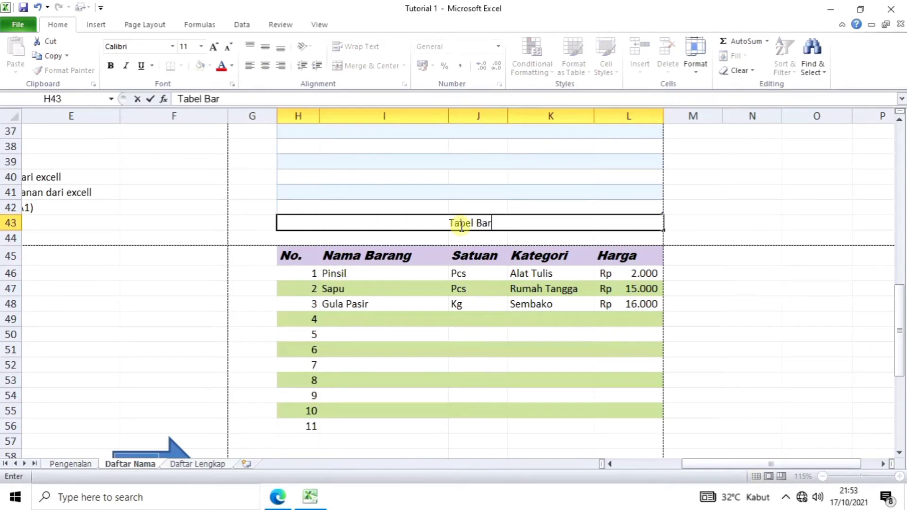
pyautogui.click(696, 339)
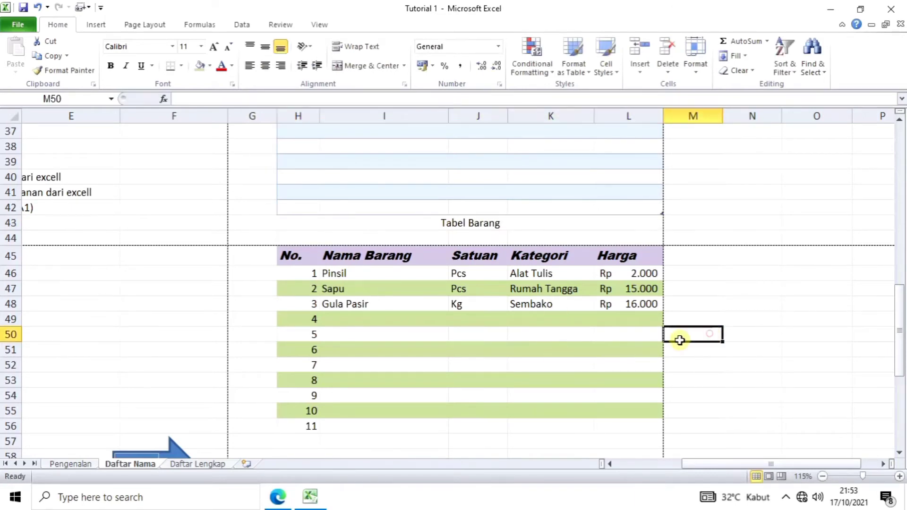
pyautogui.click(468, 225)
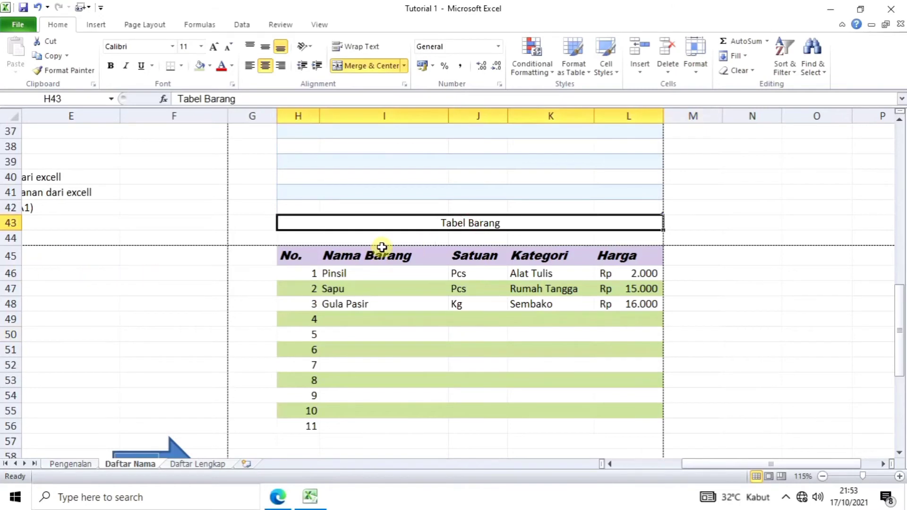
# Step: Set the Tabel Barang title to 28 pt and heighten row 43 to about 54 points
pyautogui.click(201, 46)
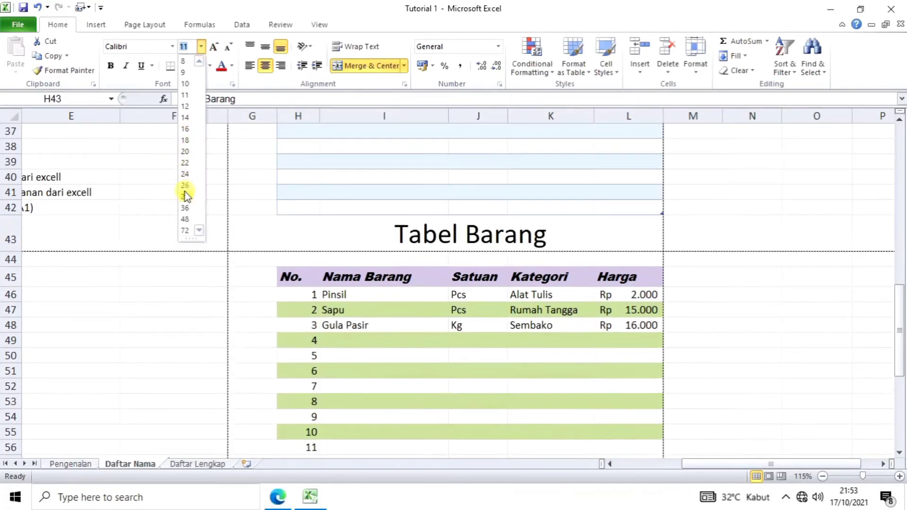
pyautogui.click(185, 196)
pyautogui.click(791, 291)
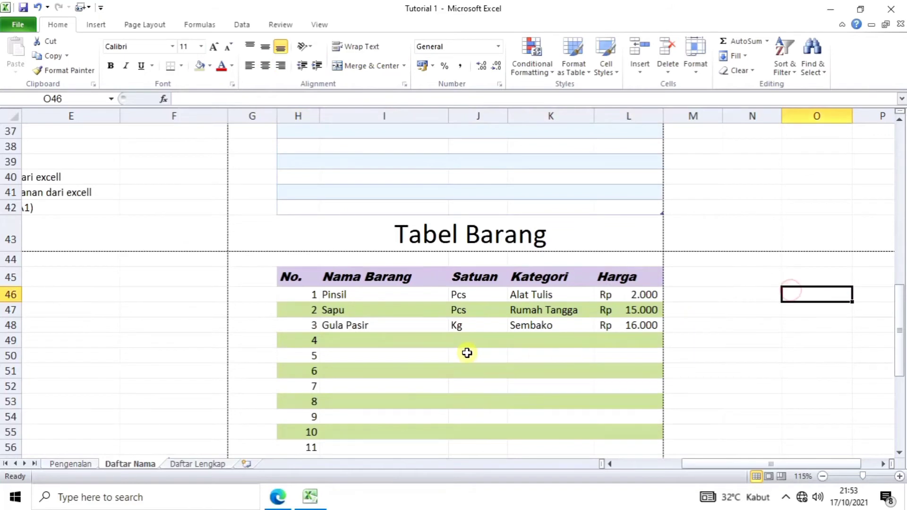
pyautogui.click(486, 239)
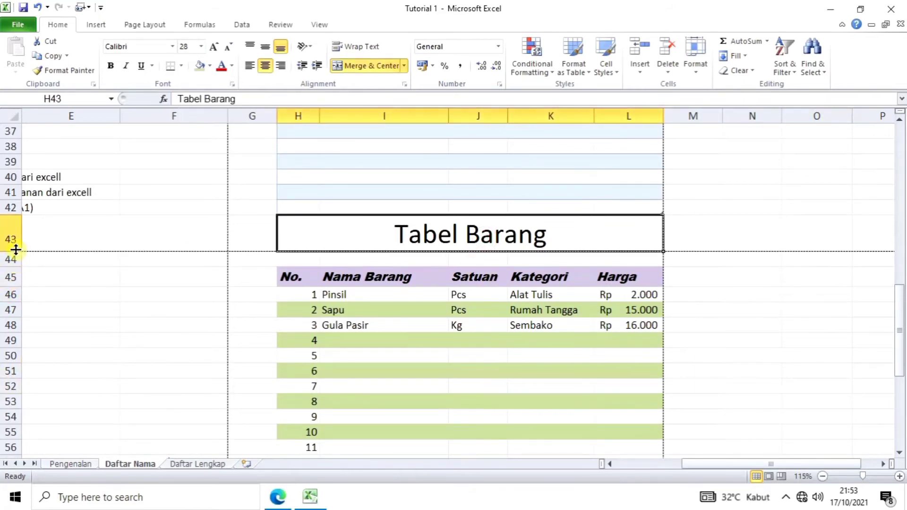
pyautogui.moveTo(17, 250); pyautogui.dragTo(18, 268)
pyautogui.click(769, 360)
pyautogui.click(428, 265)
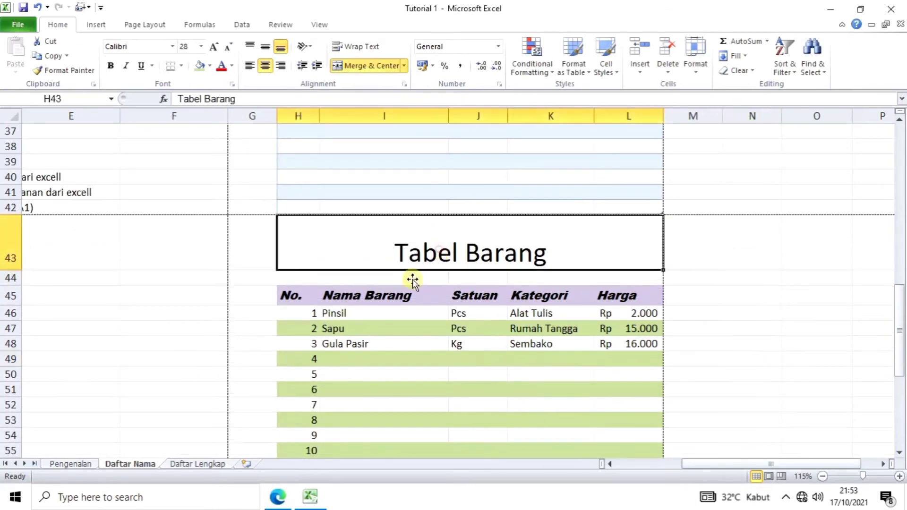
pyautogui.scroll(-1, 413, 280)
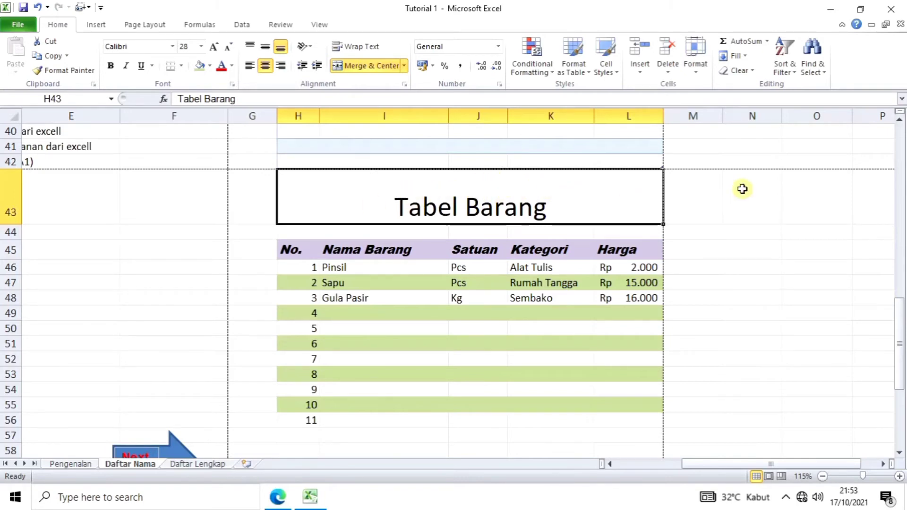
# Step: Set the merged title's vertical alignment to Center in Format Cells, keeping cells merged
pyautogui.click(696, 71)
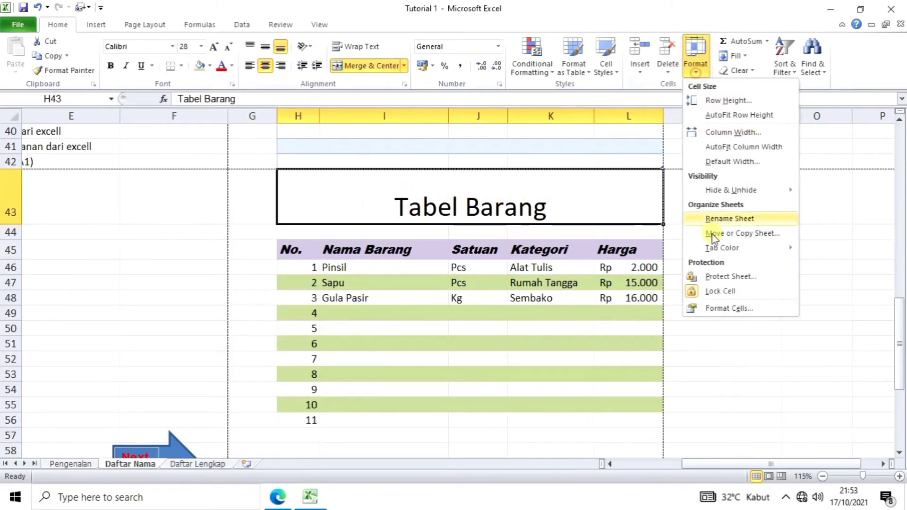
pyautogui.click(724, 309)
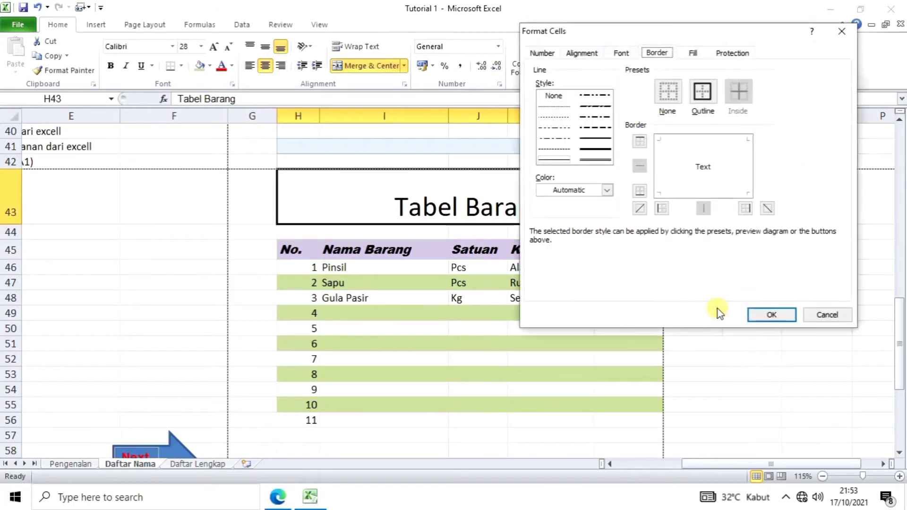
pyautogui.click(582, 53)
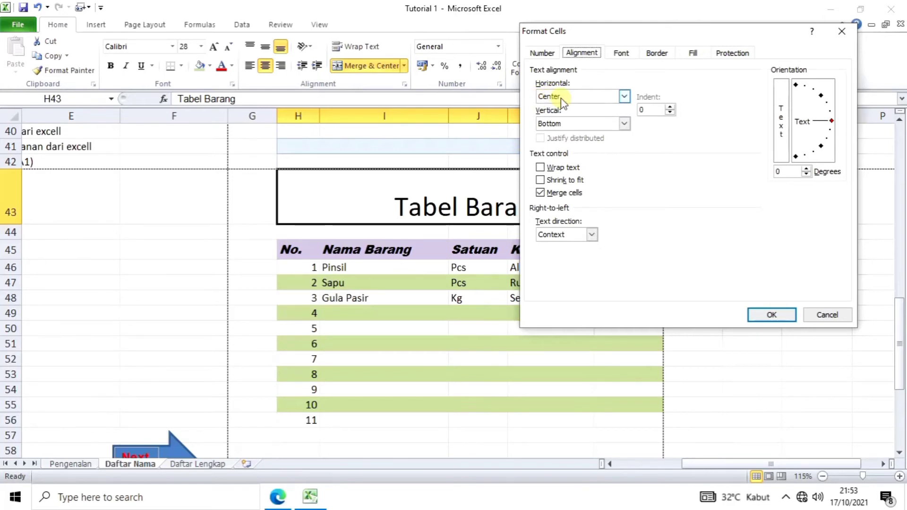
pyautogui.click(622, 124)
pyautogui.click(582, 144)
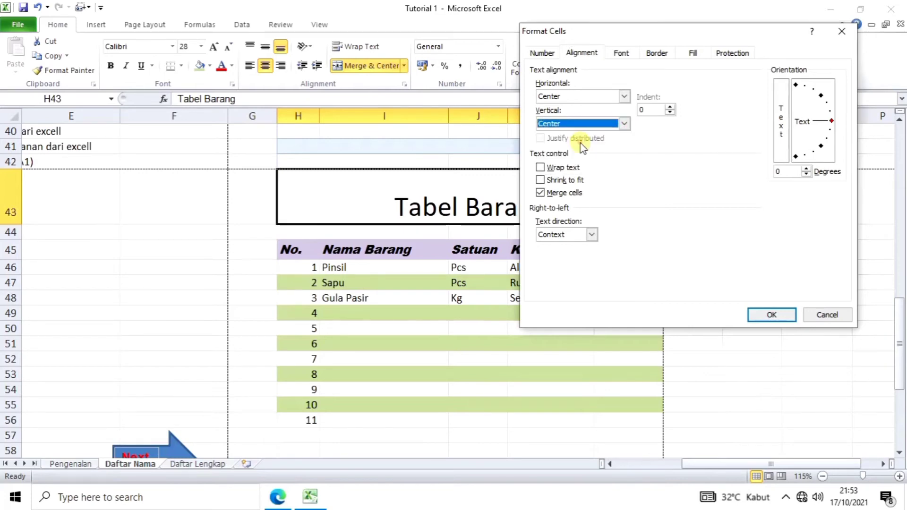
pyautogui.click(771, 315)
pyautogui.click(719, 322)
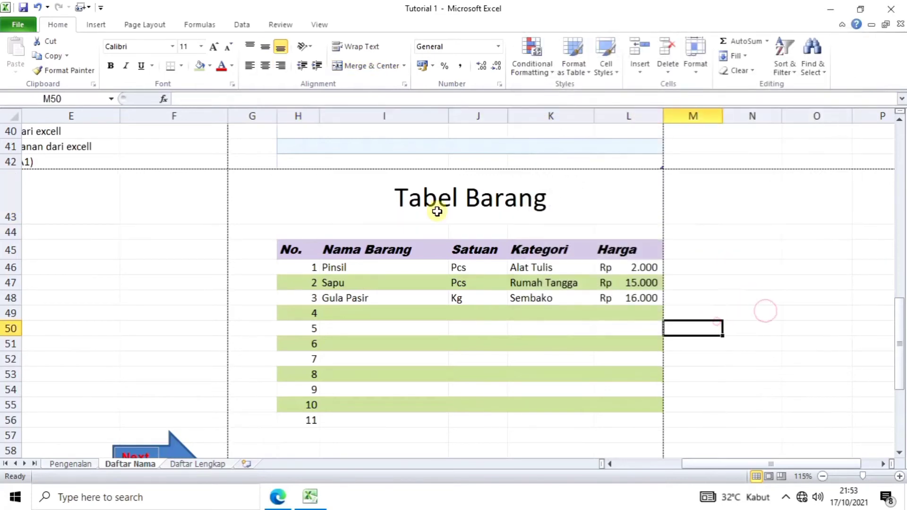
pyautogui.click(463, 208)
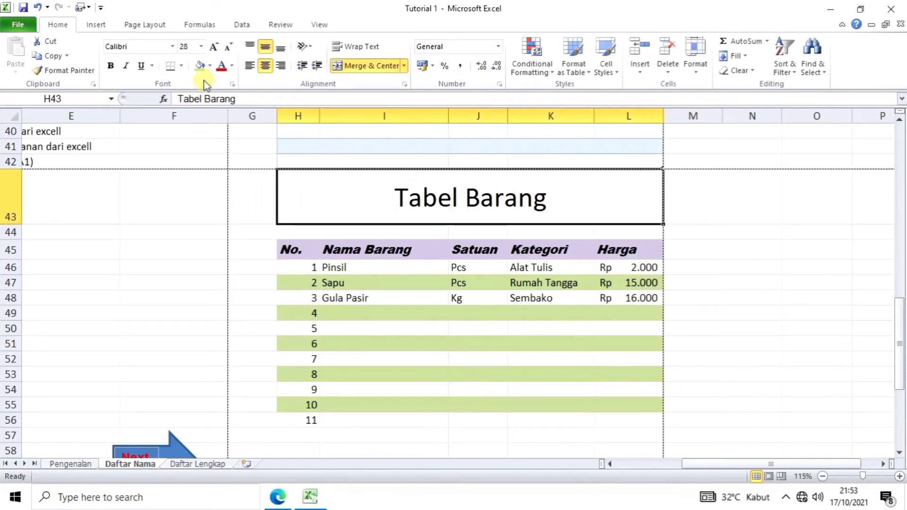
# Step: Apply the light olive-green fill to the merged Tabel Barang title cell H43:L43
pyautogui.click(200, 66)
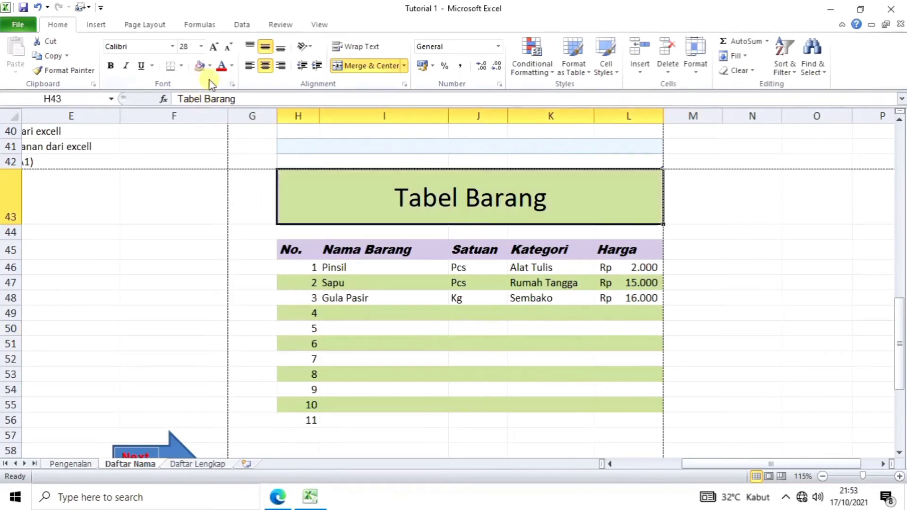
pyautogui.click(839, 359)
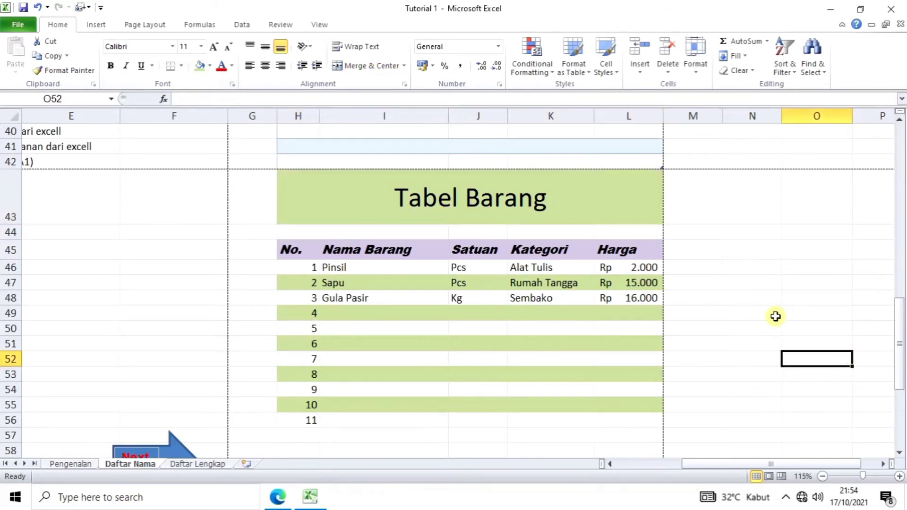
pyautogui.scroll(-2, 775, 316)
pyautogui.scroll(2, 615, 373)
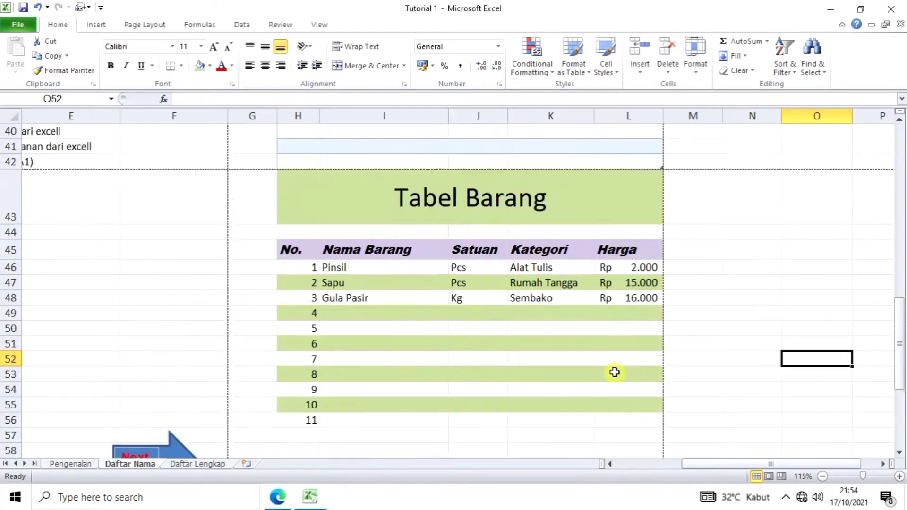
pyautogui.scroll(1, 614, 372)
pyautogui.scroll(-2, 615, 373)
pyautogui.scroll(-2, 615, 373)
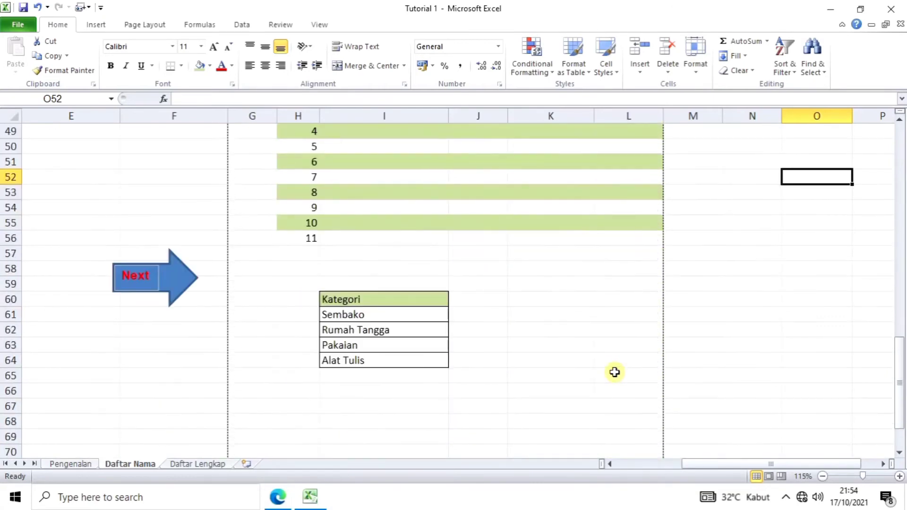
pyautogui.scroll(4, 614, 373)
pyautogui.scroll(1, 614, 373)
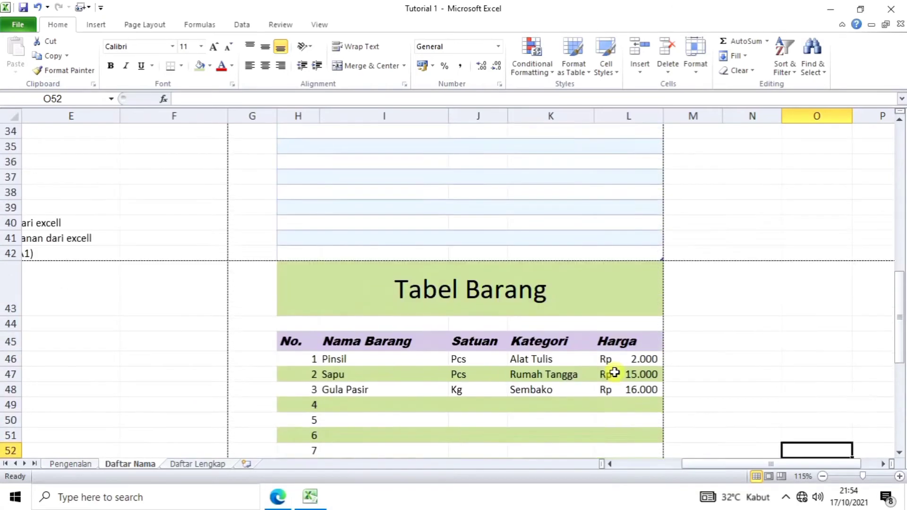
pyautogui.scroll(-4, 615, 373)
pyautogui.click(562, 340)
pyautogui.scroll(2, 562, 339)
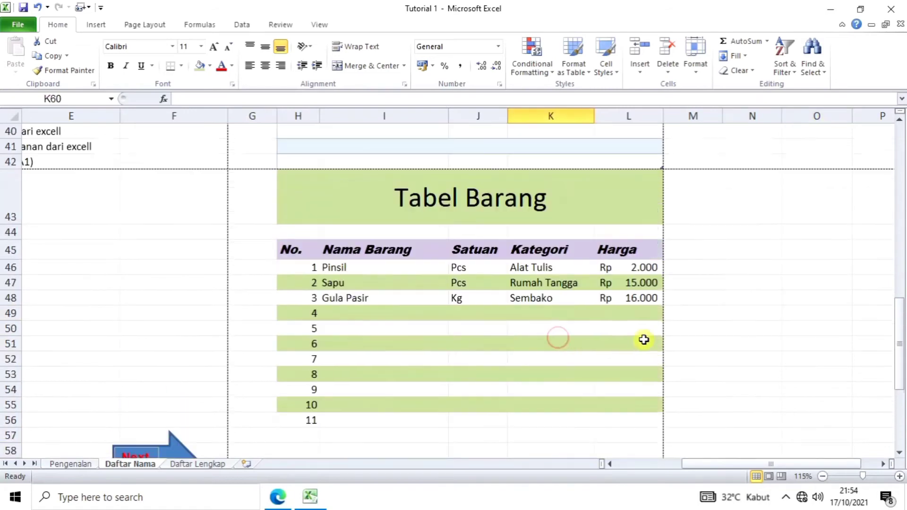
pyautogui.scroll(-1, 567, 388)
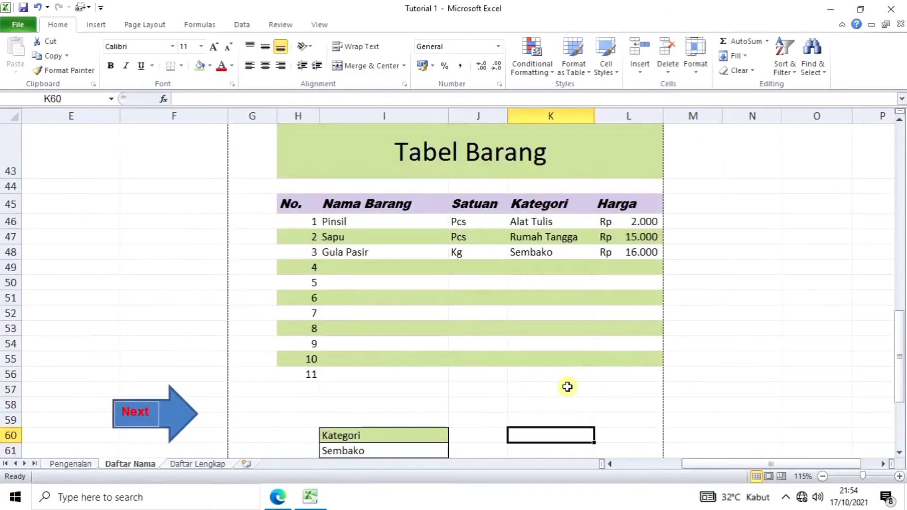
# Step: Open the Daftar Lengkap sheet and look over its Jumlah Iuran and item tables
pyautogui.click(196, 464)
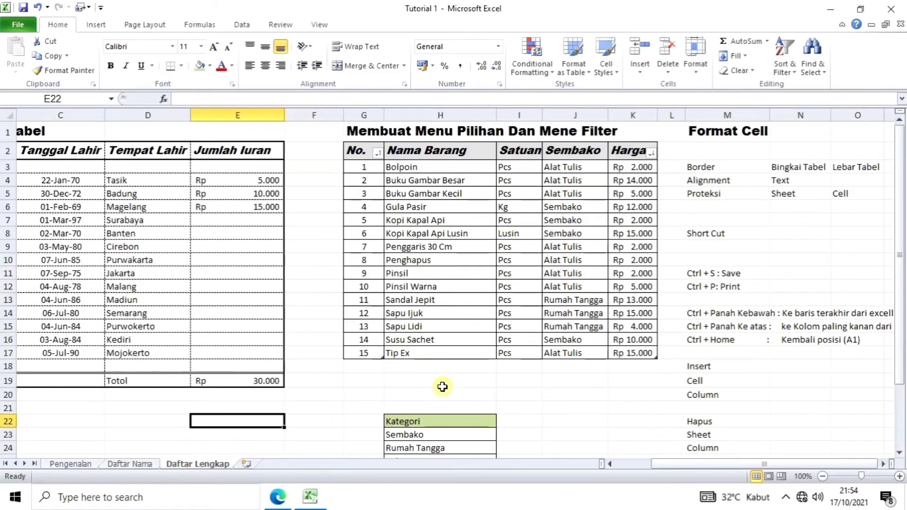
pyautogui.scroll(-2, 442, 387)
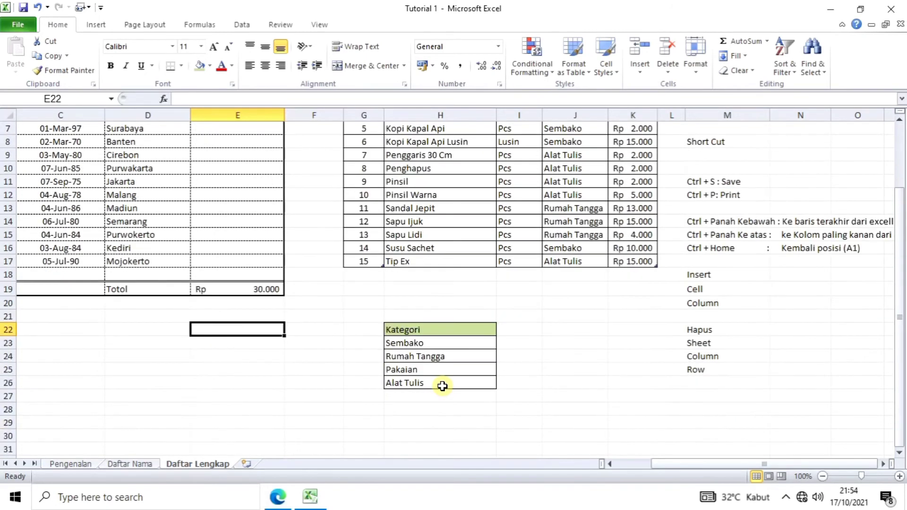
pyautogui.scroll(2, 442, 386)
pyautogui.scroll(-1, 443, 386)
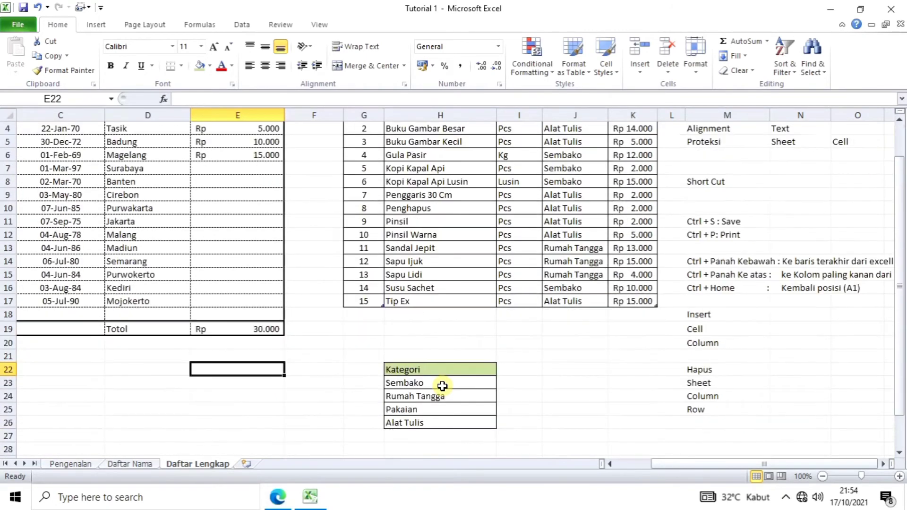
pyautogui.scroll(1, 443, 386)
pyautogui.click(256, 285)
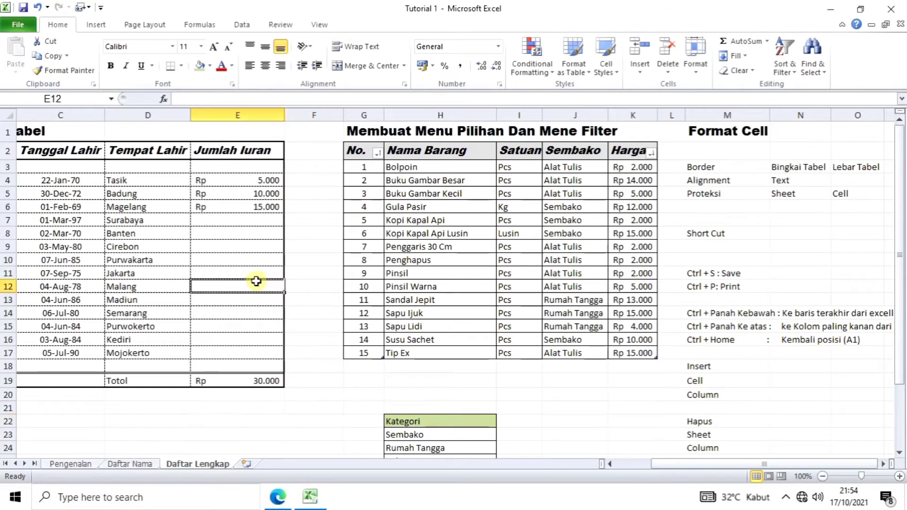
pyautogui.click(602, 411)
pyautogui.scroll(-1, 193, 392)
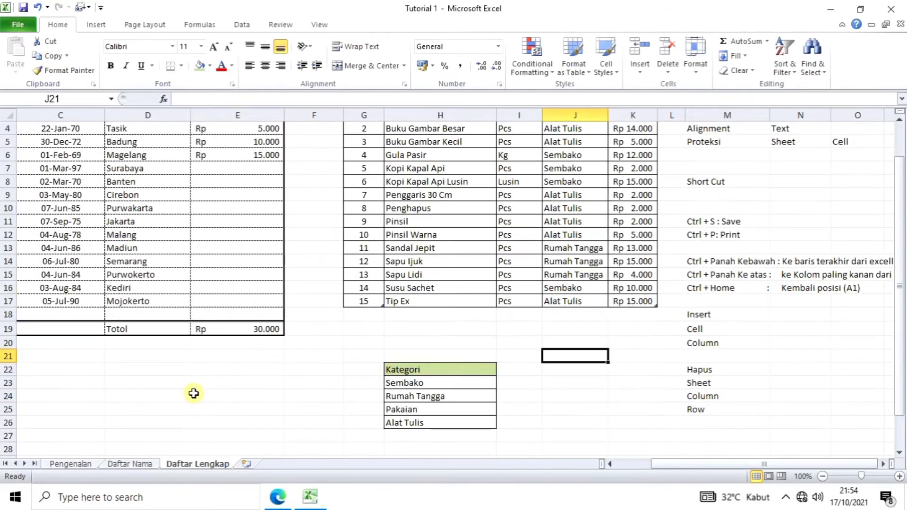
pyautogui.scroll(1, 193, 393)
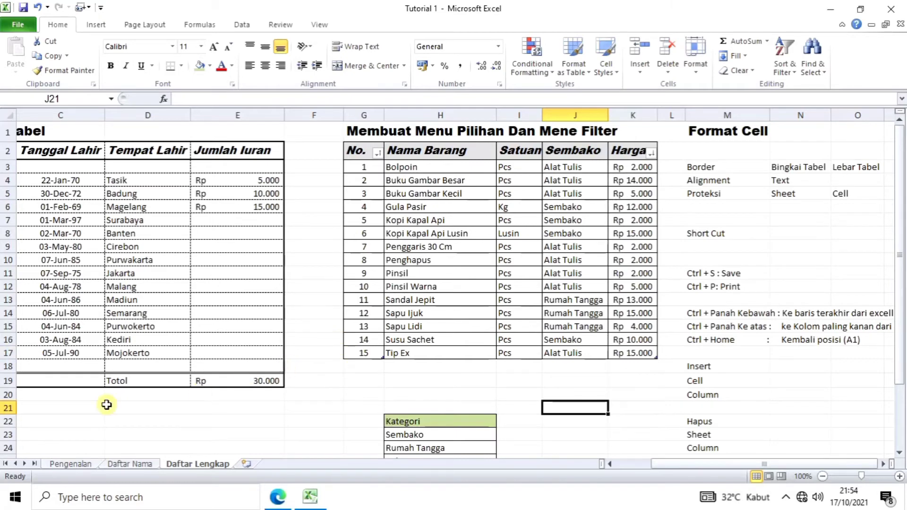
pyautogui.scroll(-1, 106, 402)
pyautogui.scroll(1, 106, 402)
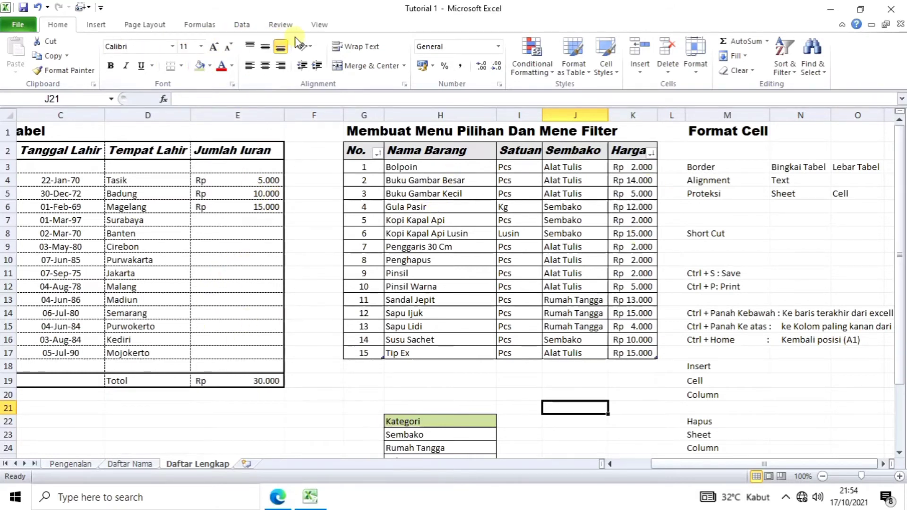
# Step: Turn off Gridlines in the View settings so Daftar Lengkap shows only table borders
pyautogui.click(319, 27)
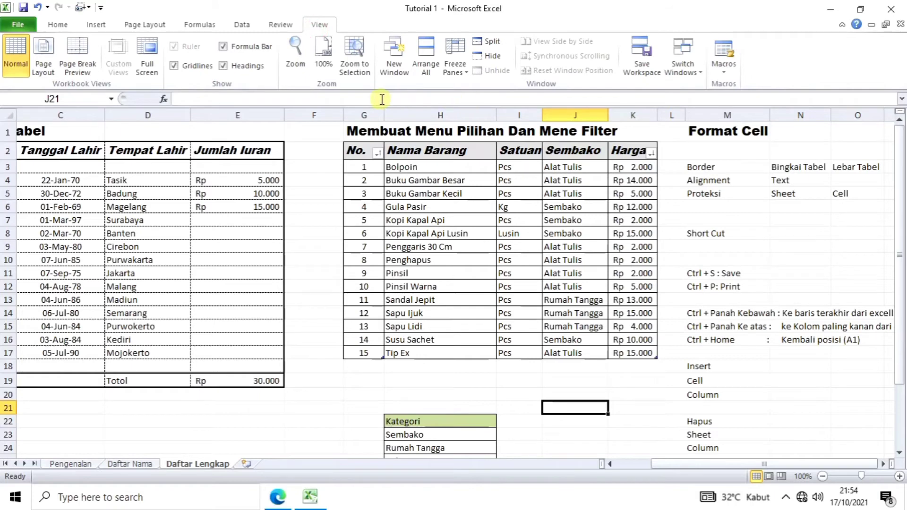
pyautogui.click(191, 68)
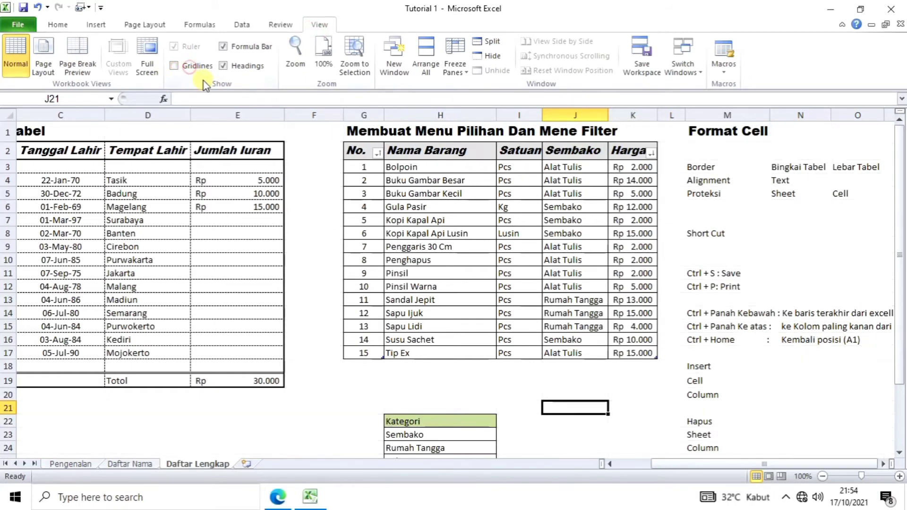
pyautogui.click(326, 385)
pyautogui.scroll(-2, 764, 287)
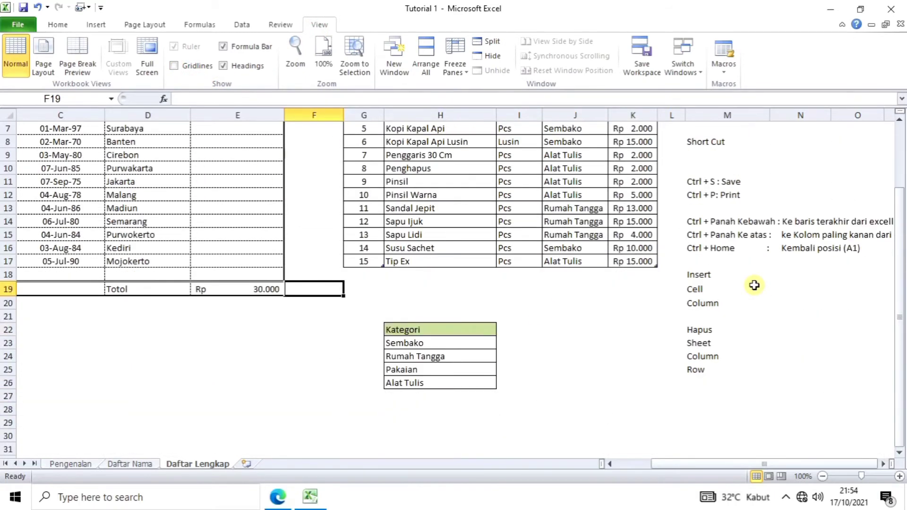
pyautogui.scroll(2, 755, 285)
pyautogui.scroll(-1, 302, 401)
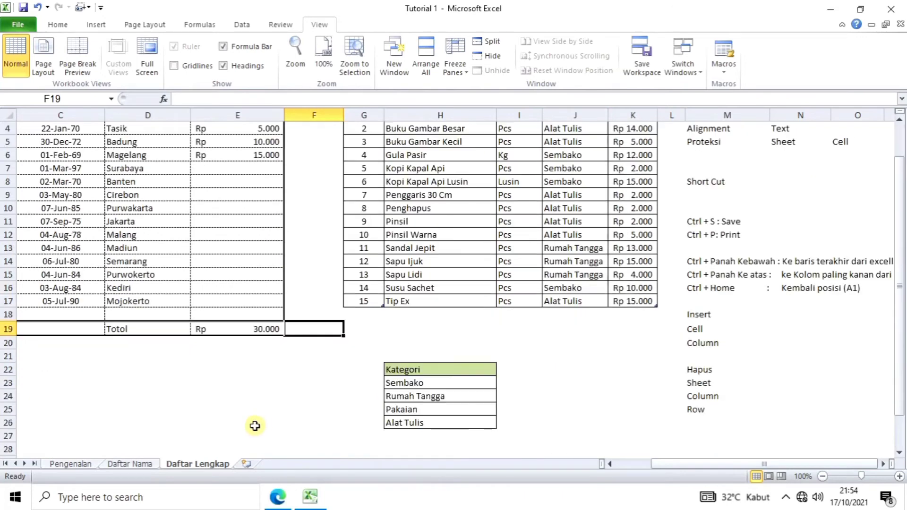
pyautogui.click(179, 414)
pyautogui.scroll(1, 161, 369)
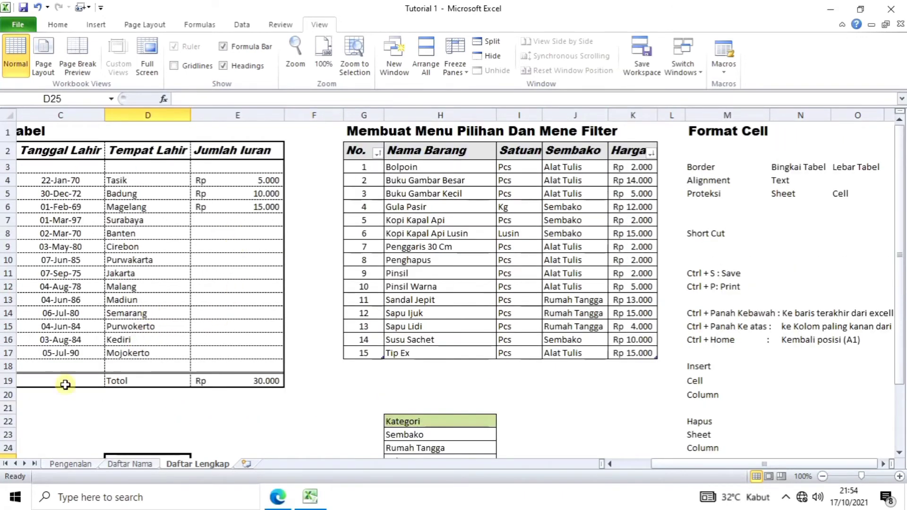
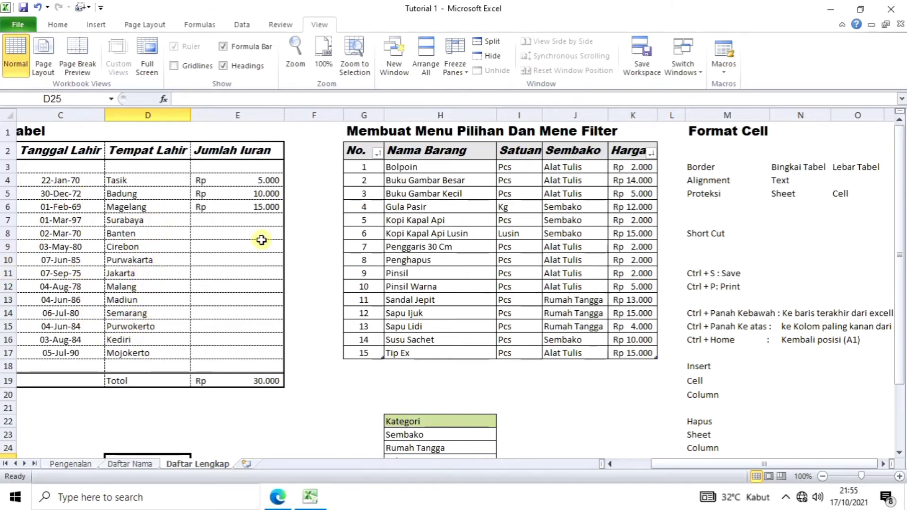
# Step: Point out the cells down the Jumlah Iuran column on Daftar Lengkap
pyautogui.click(255, 223)
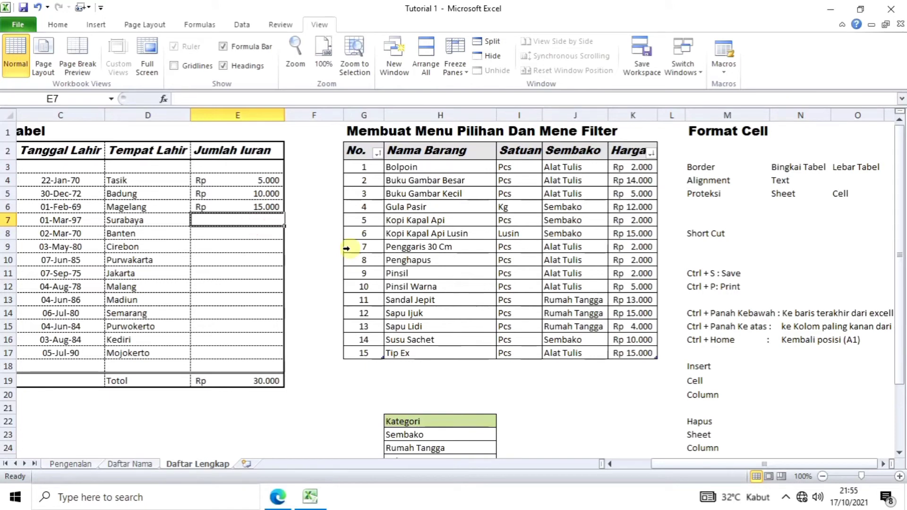
pyautogui.click(255, 287)
pyautogui.click(249, 326)
pyautogui.click(235, 363)
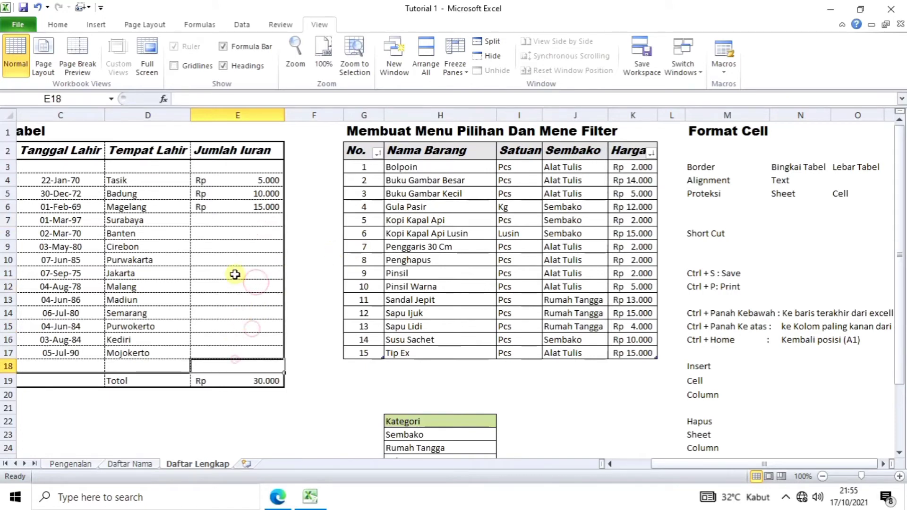
pyautogui.click(239, 261)
# Step: Point out the birth date and Tempat Lahir entries such as Madiun and Malang
pyautogui.click(124, 286)
pyautogui.click(80, 302)
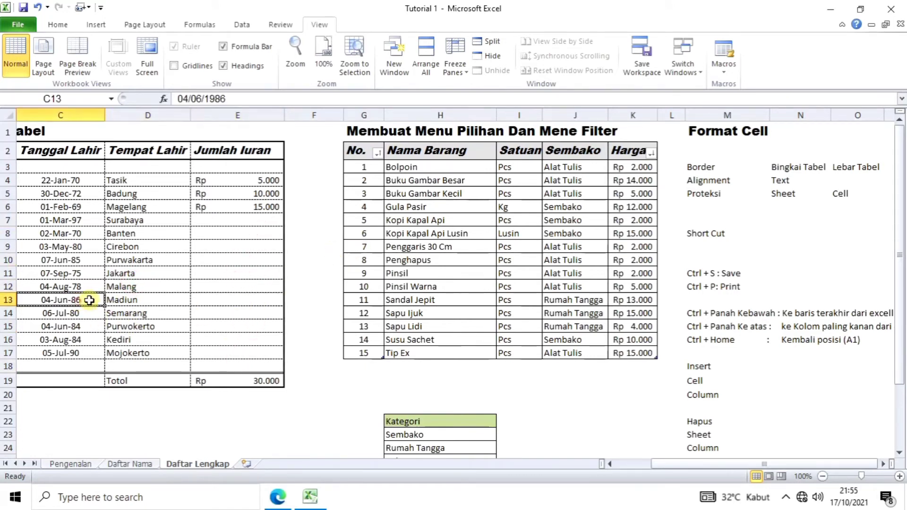
pyautogui.click(141, 303)
pyautogui.click(141, 338)
pyautogui.click(137, 236)
pyautogui.click(143, 299)
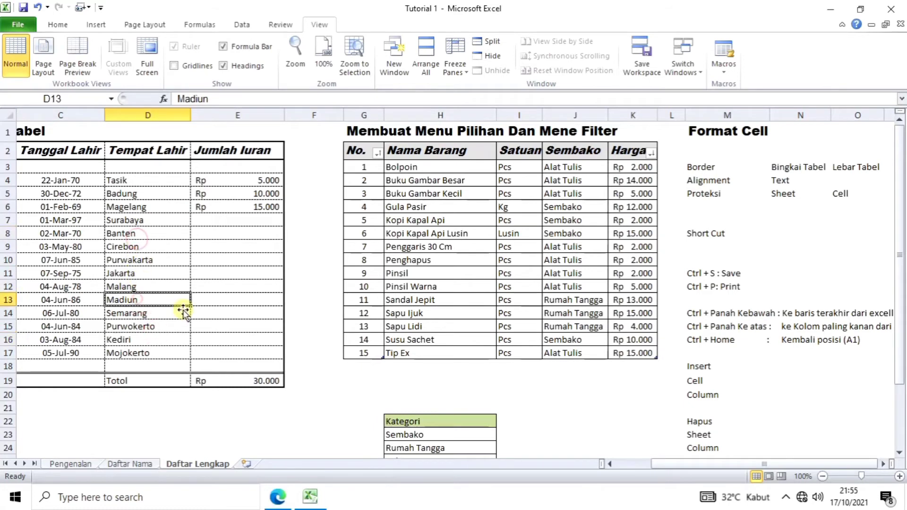
pyautogui.click(150, 286)
# Step: Point out the empty contribution cells E8, E14 and E16
pyautogui.click(231, 232)
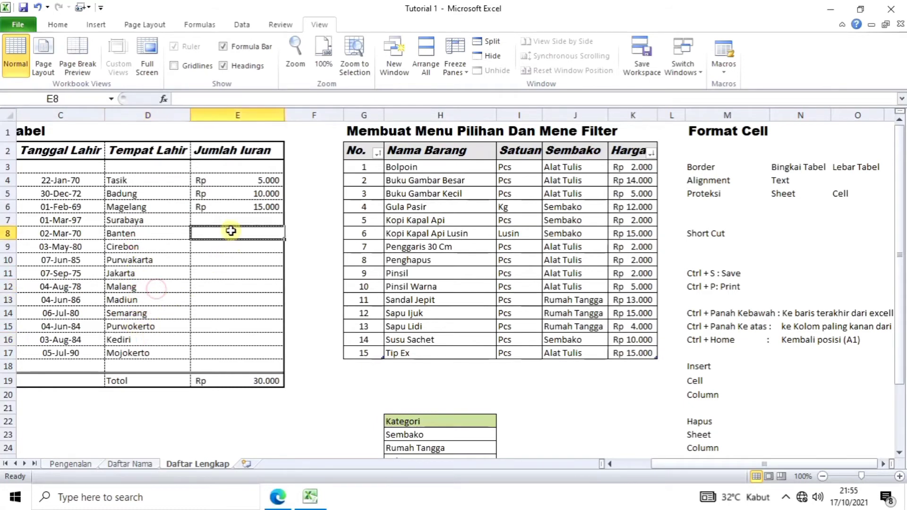
pyautogui.click(224, 334)
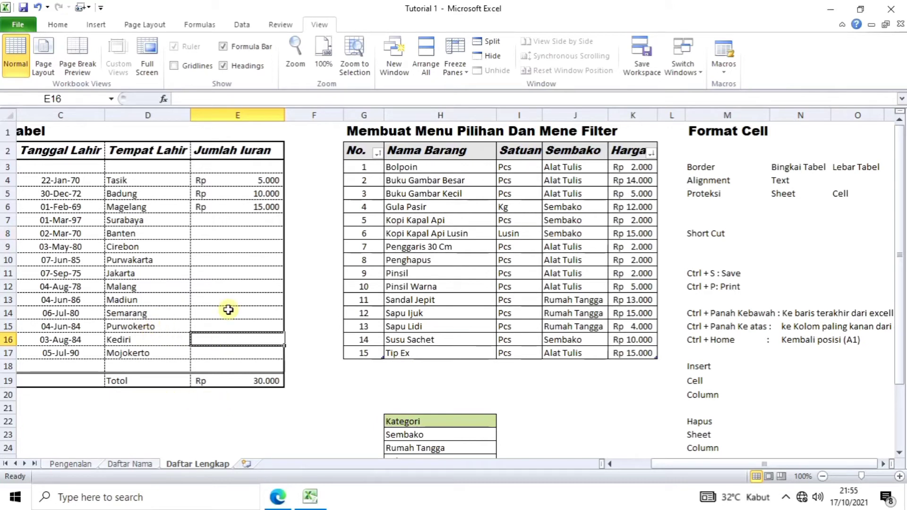
pyautogui.click(238, 251)
pyautogui.click(238, 289)
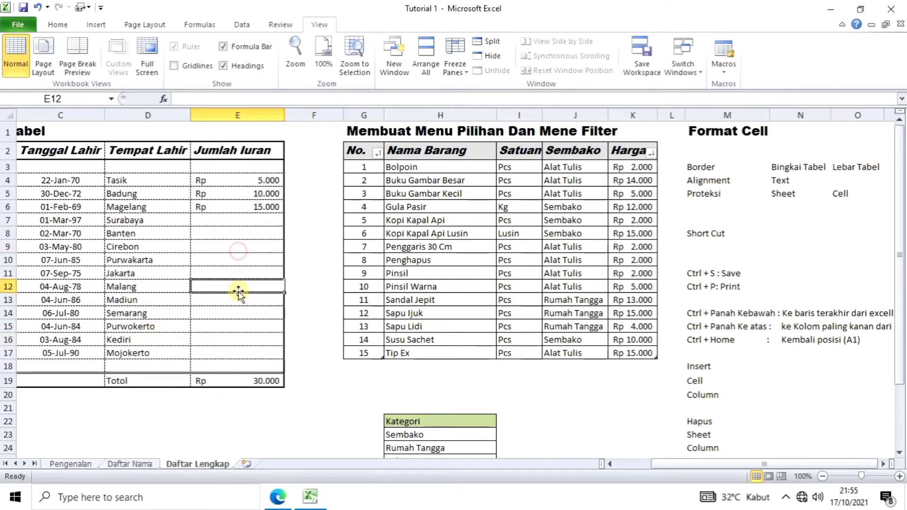
pyautogui.click(240, 318)
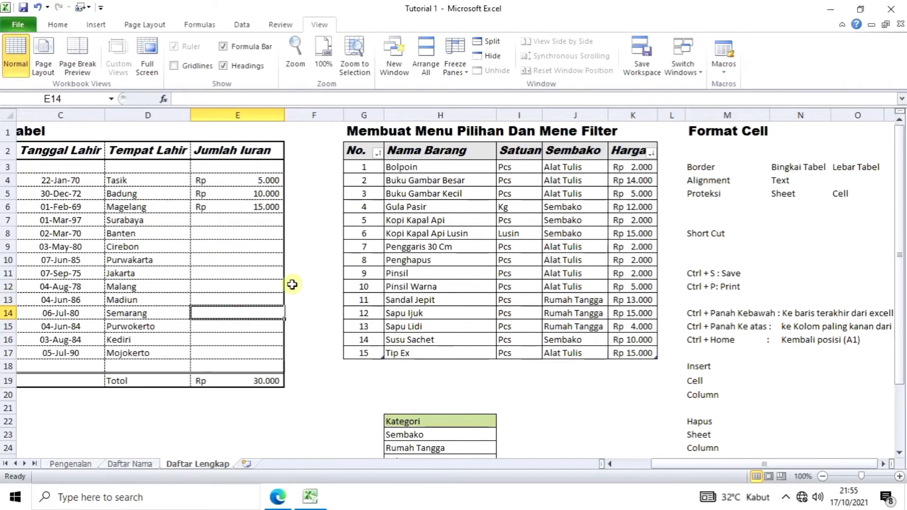
# Step: Unlock the Jumlah Iuran entry cells from E4 down through Format Cells protection
pyautogui.click(233, 182)
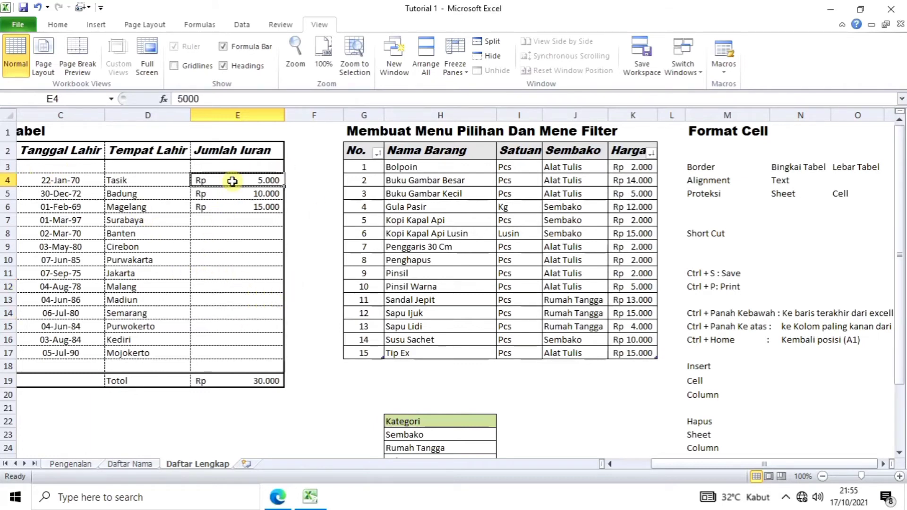
pyautogui.moveTo(232, 181); pyautogui.dragTo(247, 353)
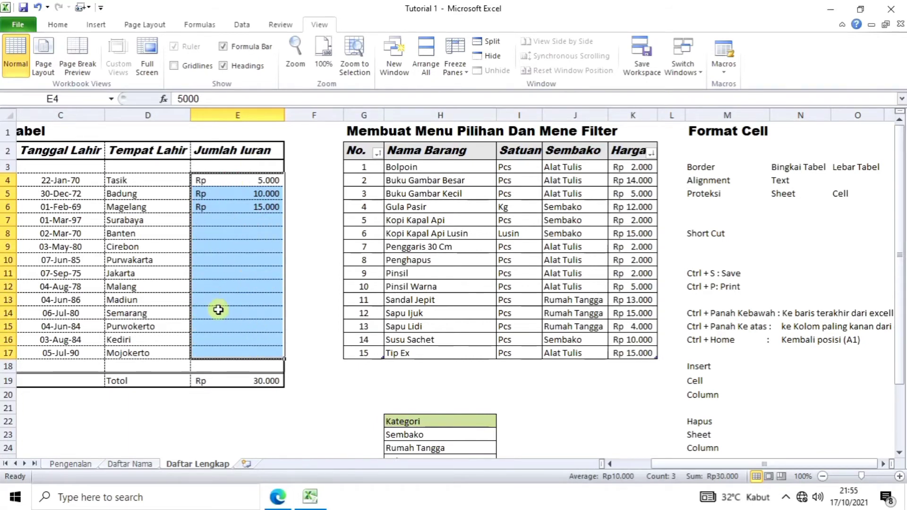
pyautogui.click(58, 26)
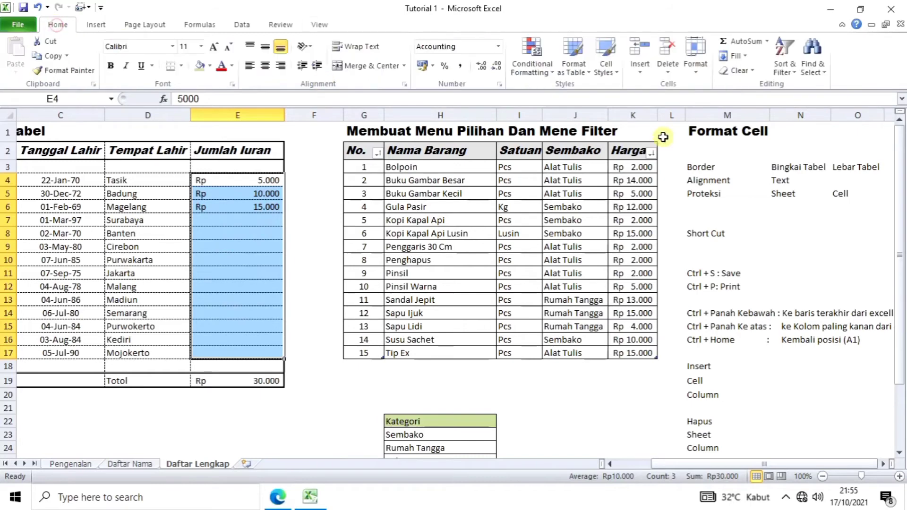
pyautogui.click(695, 76)
pyautogui.click(727, 313)
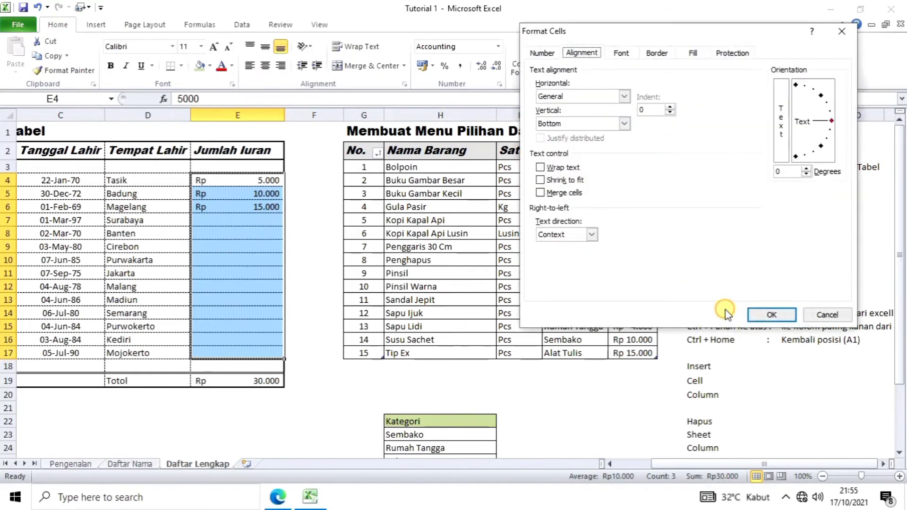
pyautogui.click(727, 53)
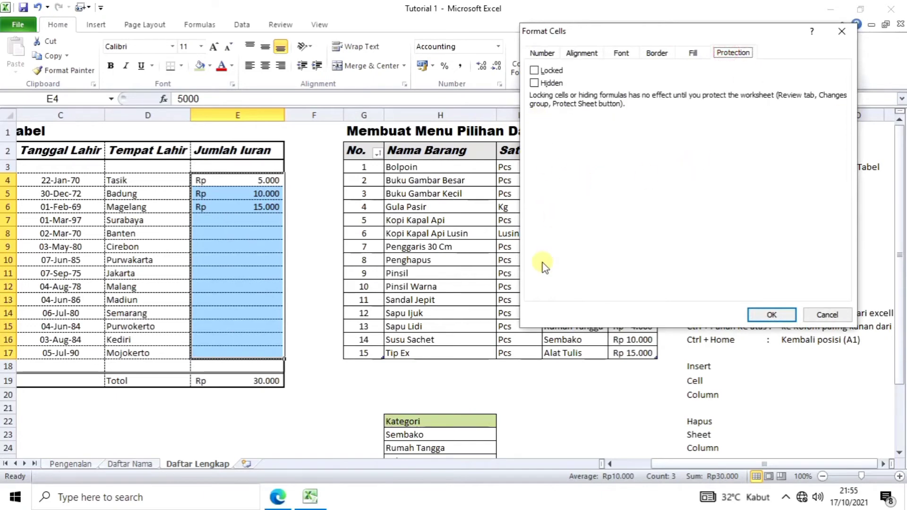
pyautogui.click(534, 71)
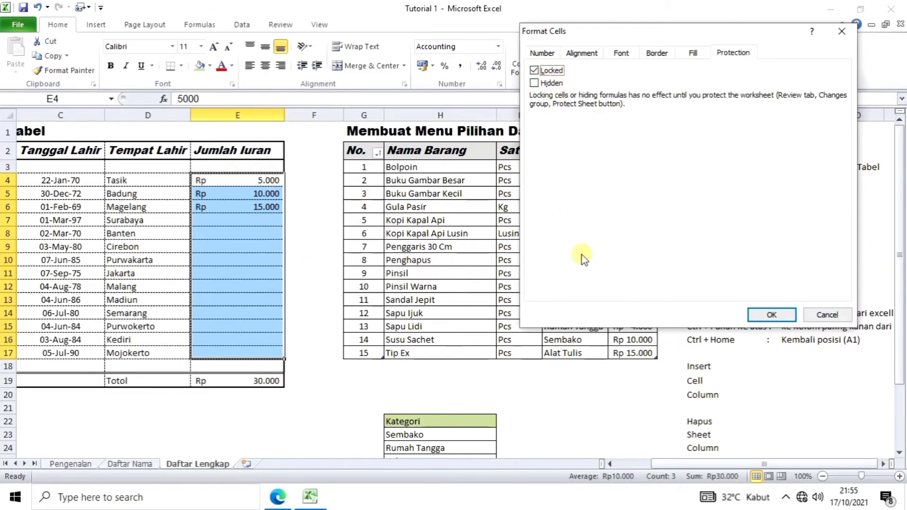
pyautogui.click(540, 72)
pyautogui.click(772, 314)
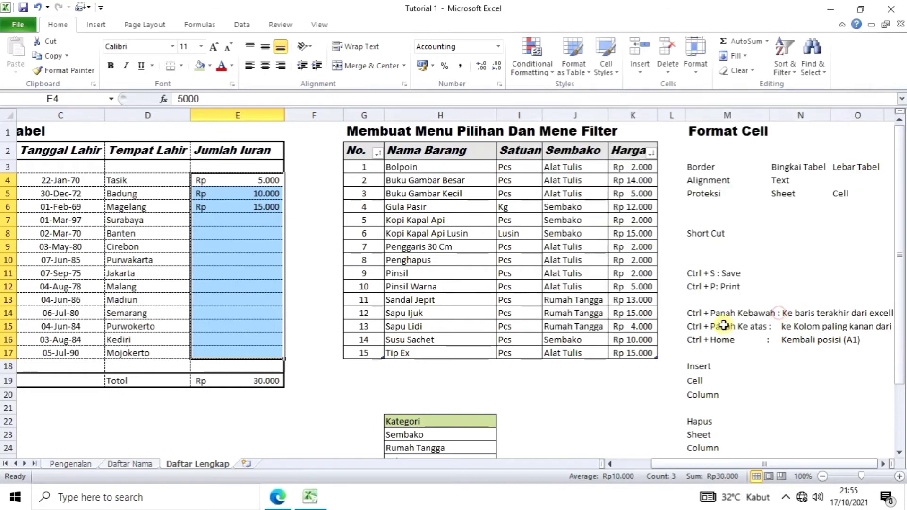
pyautogui.click(222, 435)
pyautogui.scroll(-3, 181, 347)
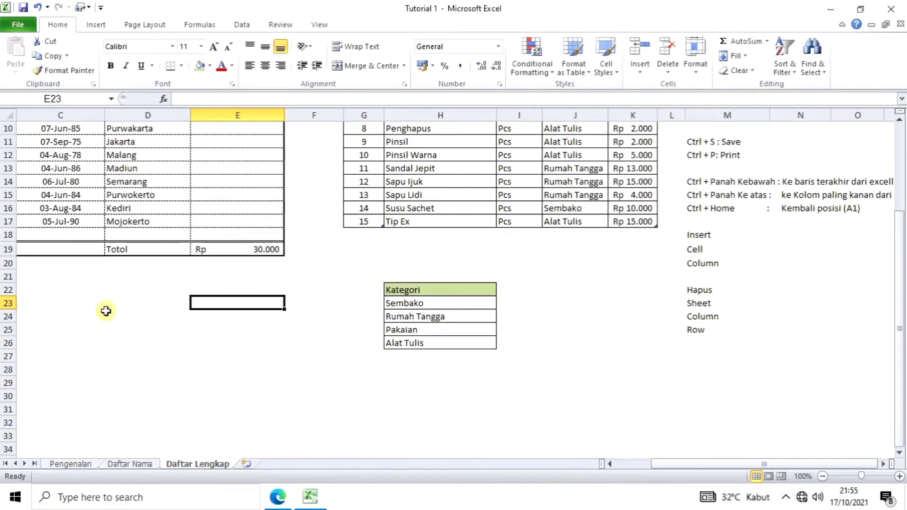
pyautogui.moveTo(55, 311); pyautogui.dragTo(223, 394)
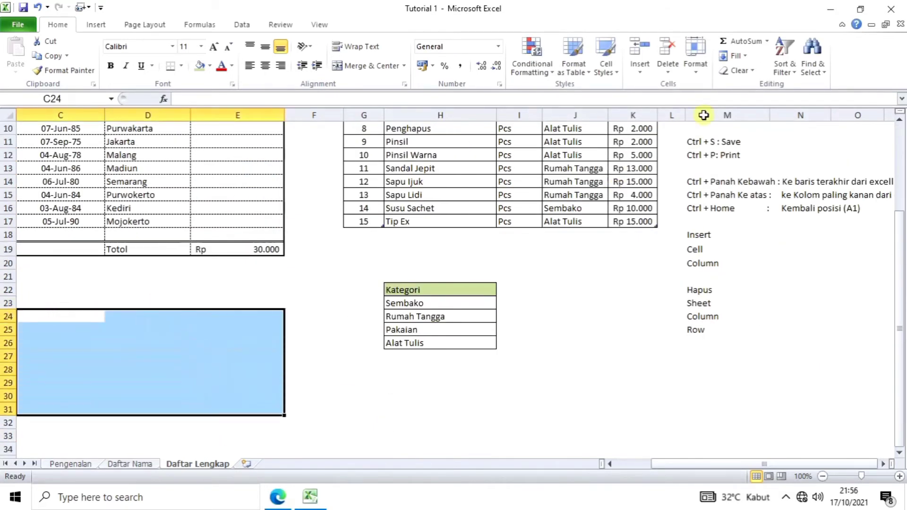
pyautogui.click(695, 64)
pyautogui.click(717, 309)
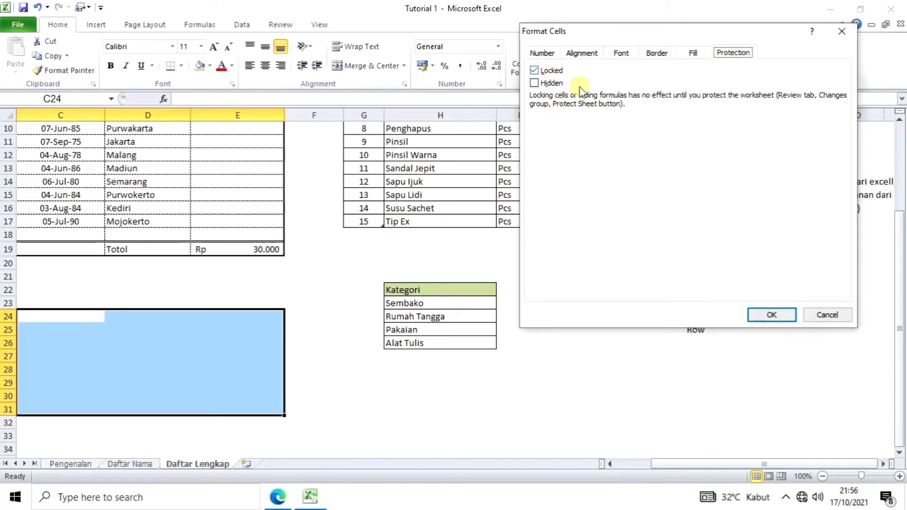
pyautogui.click(819, 316)
pyautogui.click(314, 407)
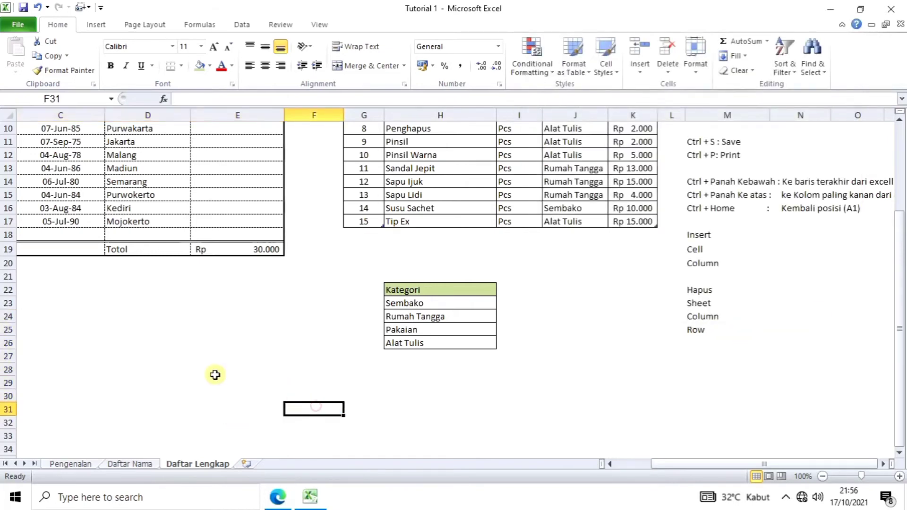
pyautogui.scroll(3, 215, 375)
pyautogui.scroll(-1, 215, 375)
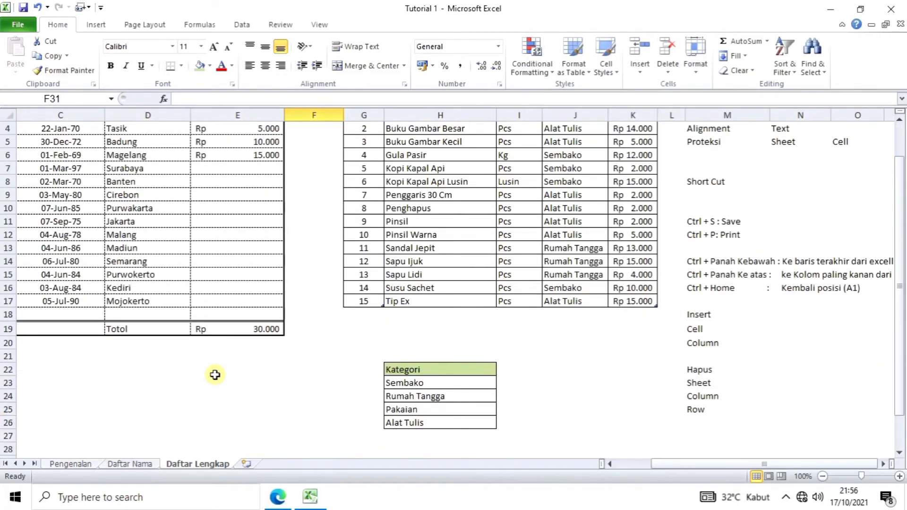
pyautogui.click(250, 331)
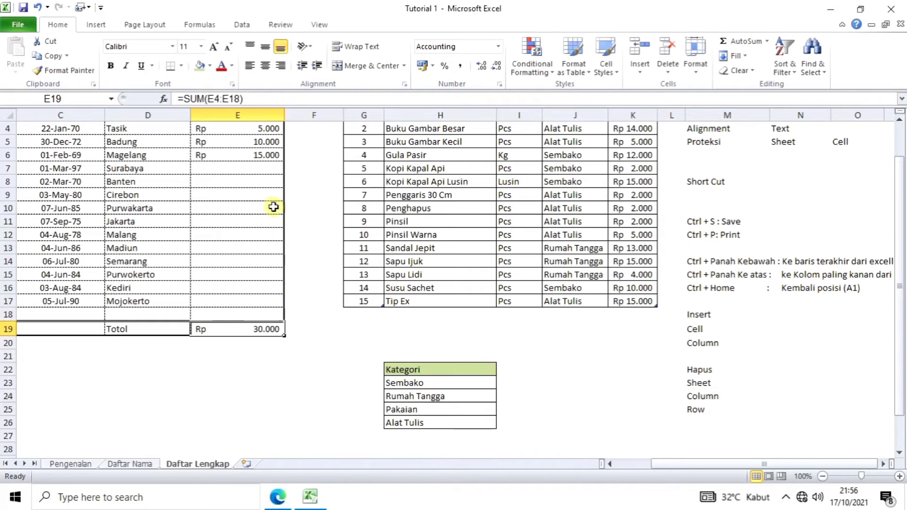
pyautogui.click(215, 400)
pyautogui.click(255, 331)
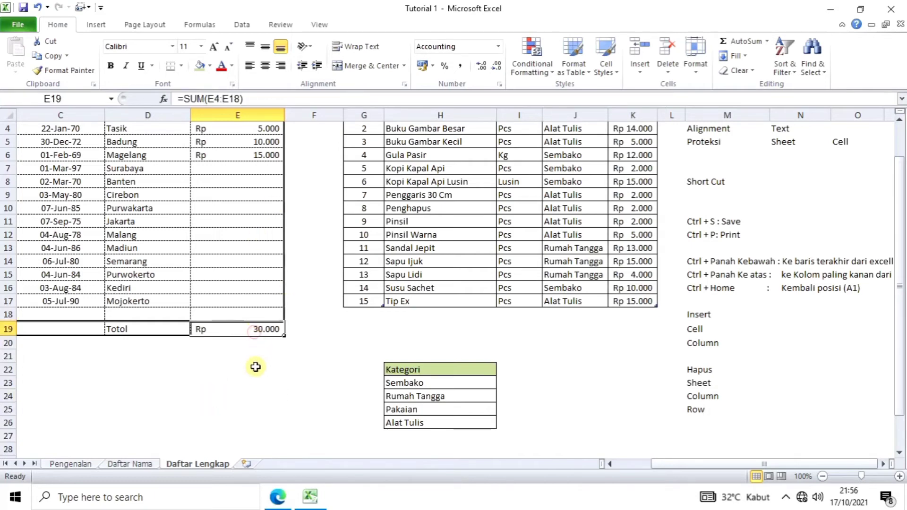
pyautogui.scroll(1, 256, 369)
pyautogui.scroll(-1, 255, 369)
pyautogui.scroll(1, 251, 379)
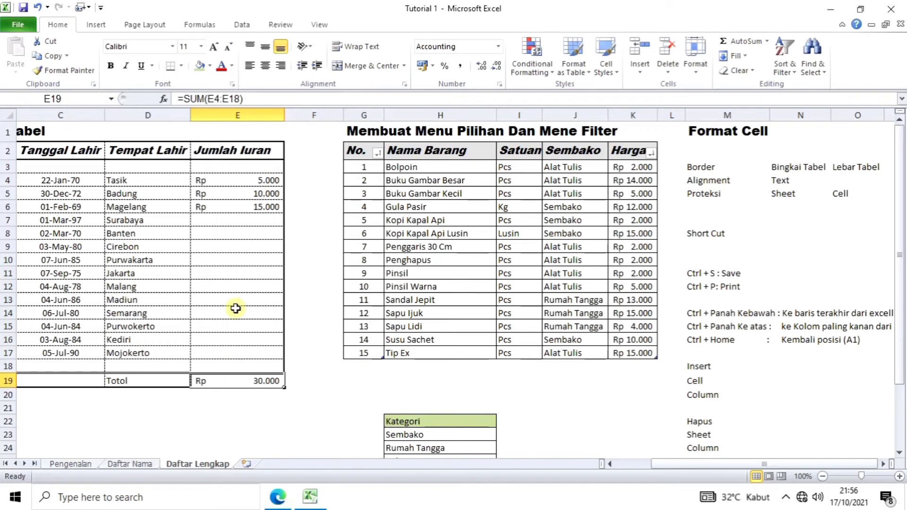
# Step: Make the Totol sum cell E19 locked and hidden in Format Cells protection
pyautogui.click(249, 408)
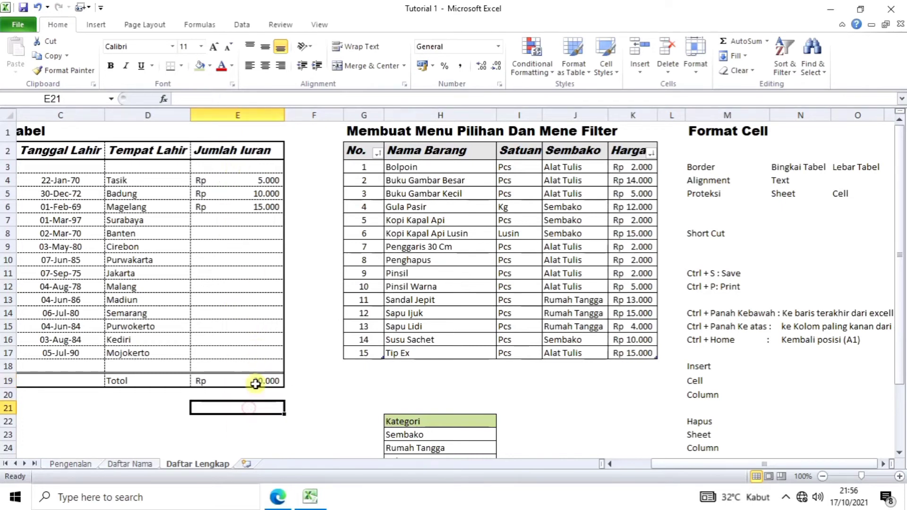
pyautogui.click(255, 381)
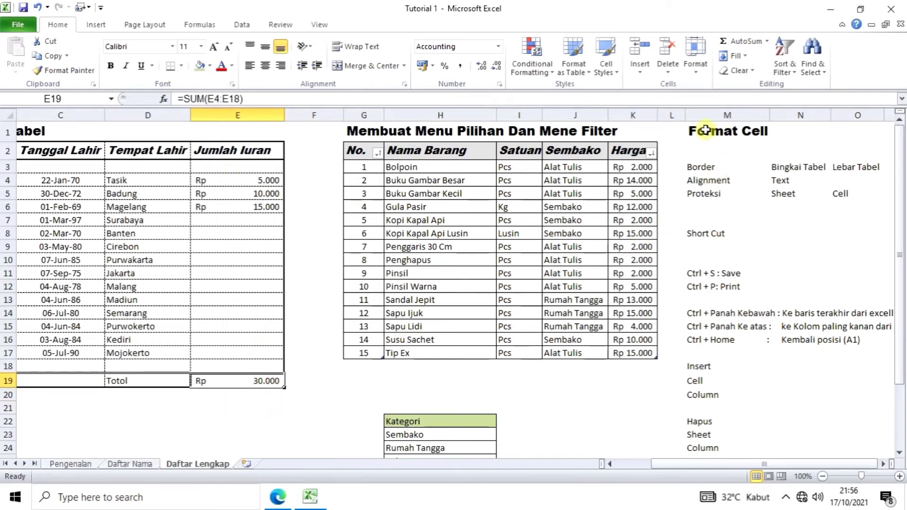
pyautogui.click(696, 59)
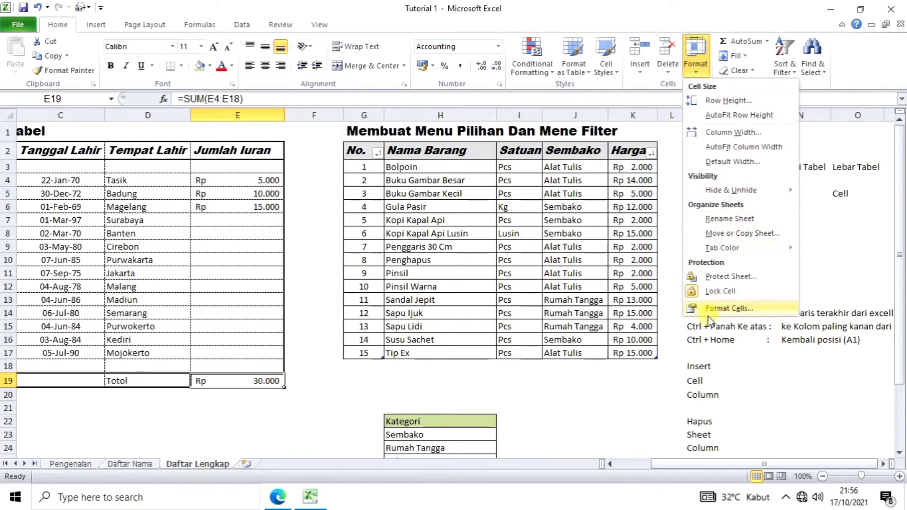
pyautogui.click(718, 308)
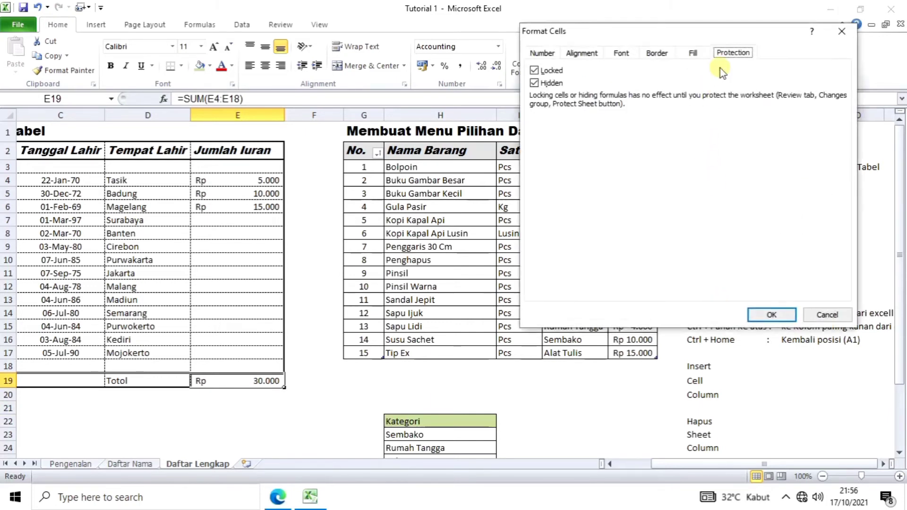
pyautogui.click(535, 84)
pyautogui.click(775, 315)
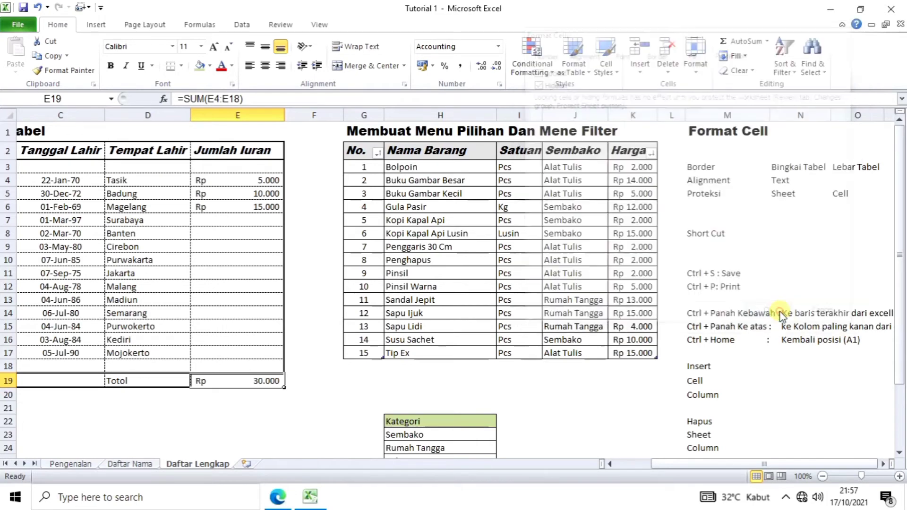
pyautogui.click(297, 427)
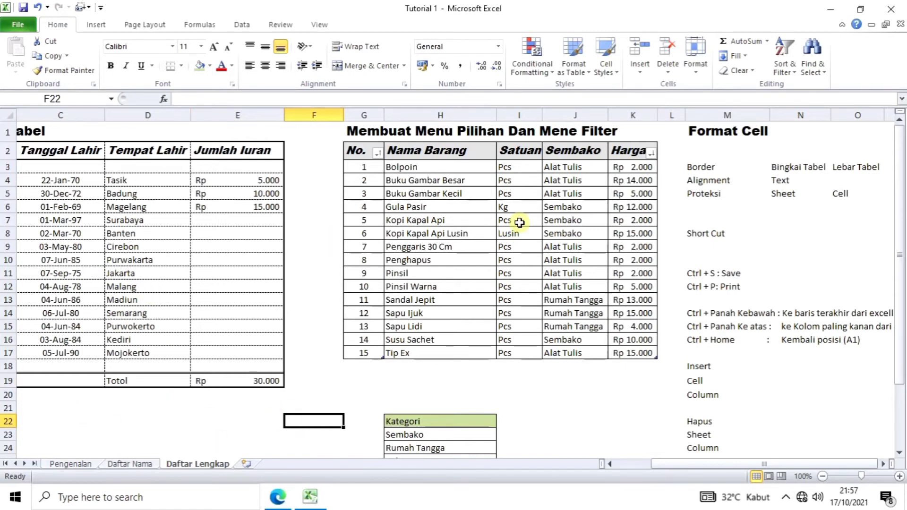
# Step: Protect the Daftar Lengkap sheet with a password and confirm the password
pyautogui.click(279, 27)
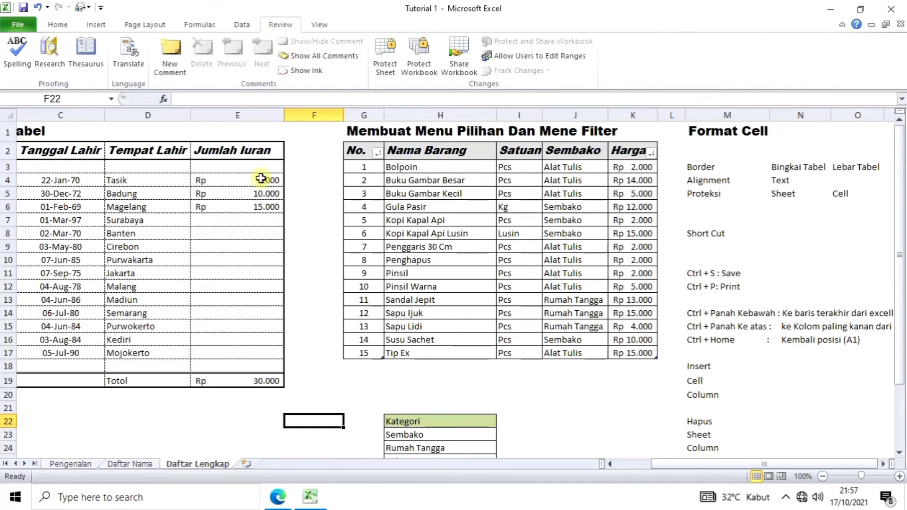
pyautogui.click(385, 68)
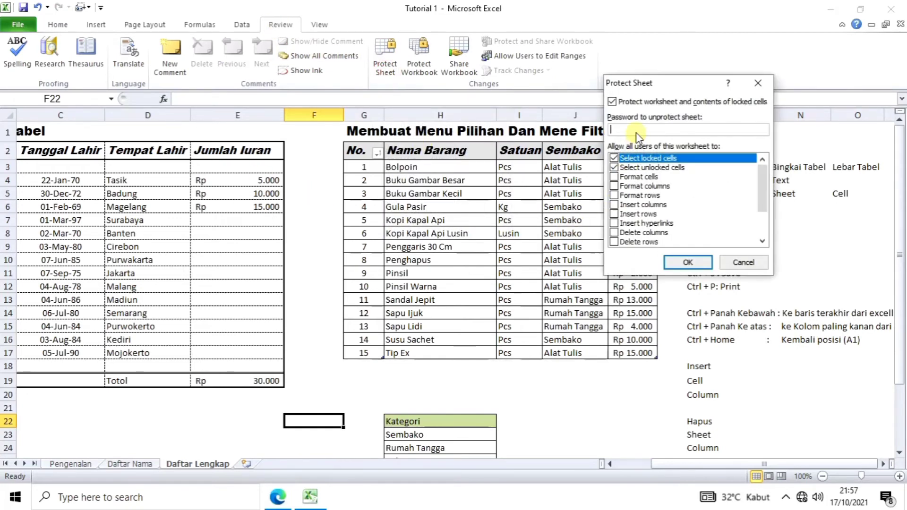
pyautogui.click(637, 132)
pyautogui.click(703, 267)
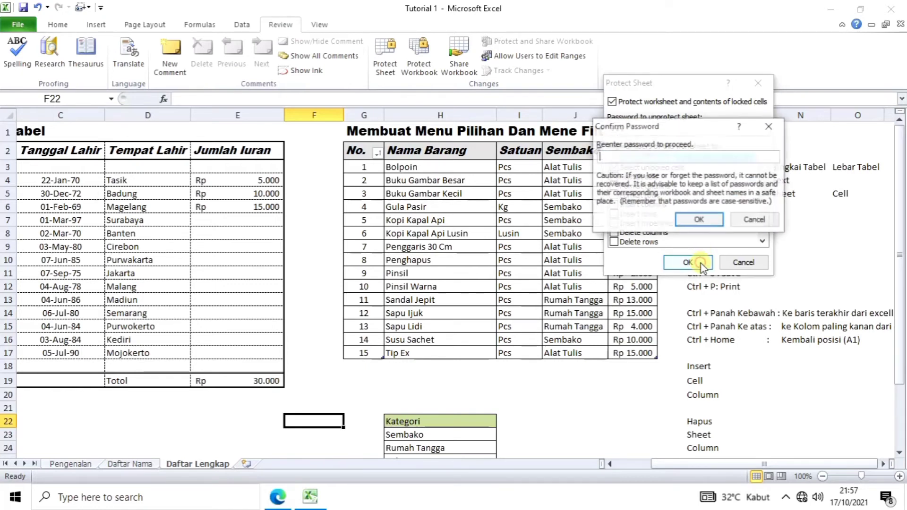
pyautogui.write('12')
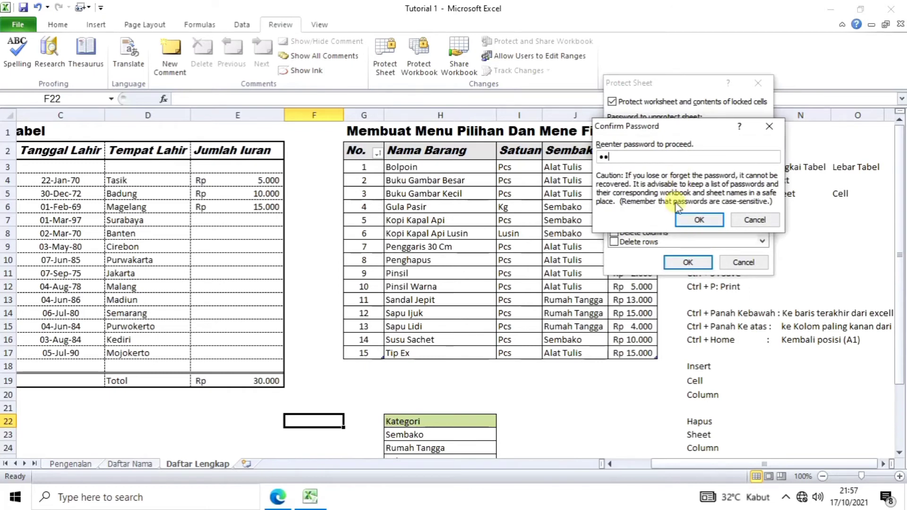
pyautogui.write('3')
pyautogui.click(700, 221)
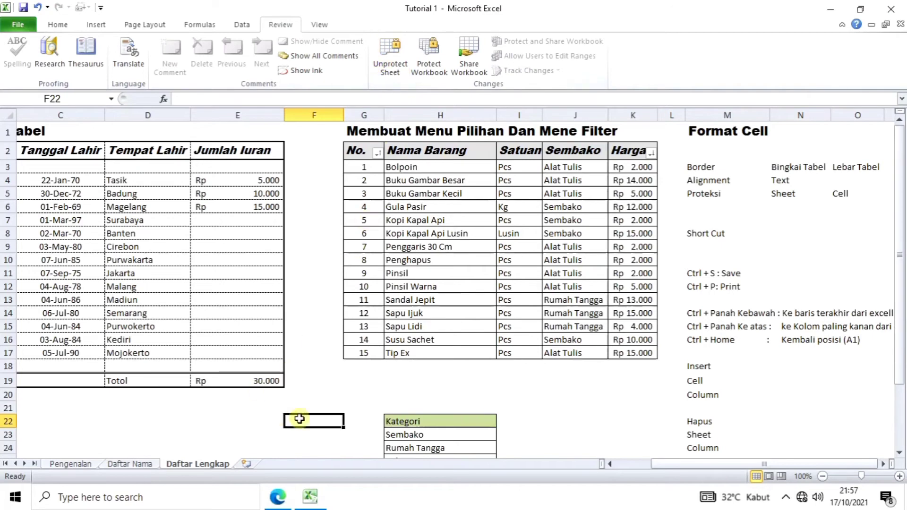
pyautogui.click(137, 300)
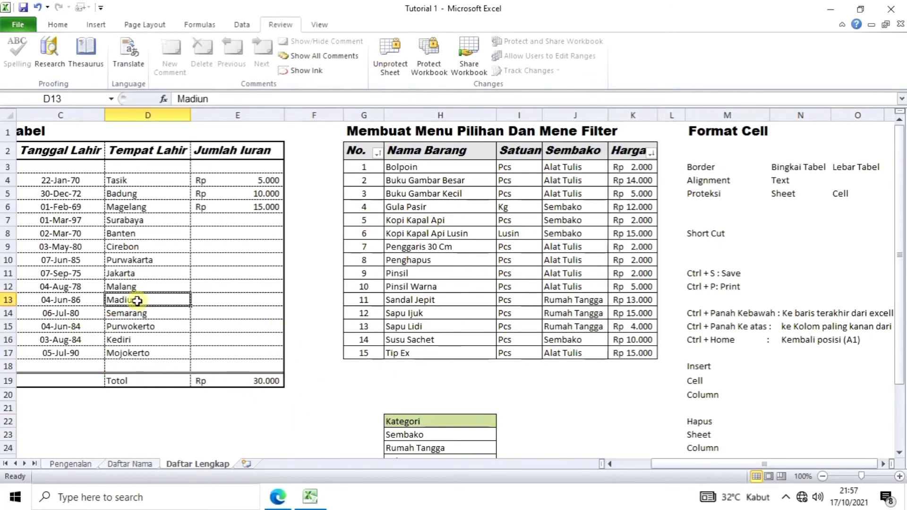
pyautogui.press('Delete')
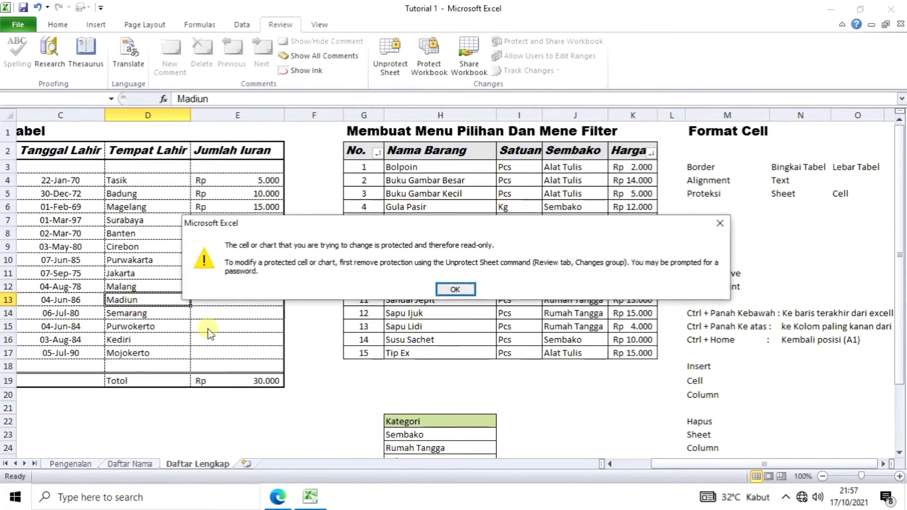
pyautogui.click(454, 290)
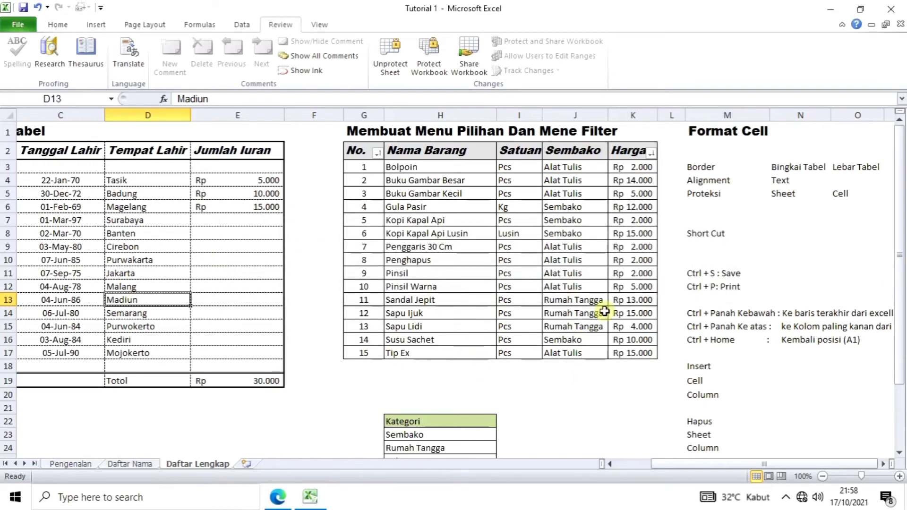
pyautogui.click(764, 290)
pyautogui.press('Delete')
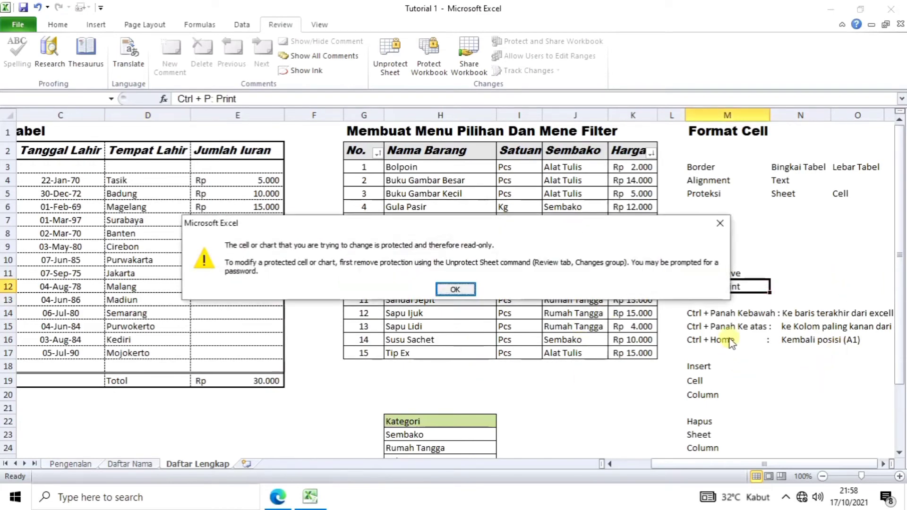
pyautogui.click(470, 294)
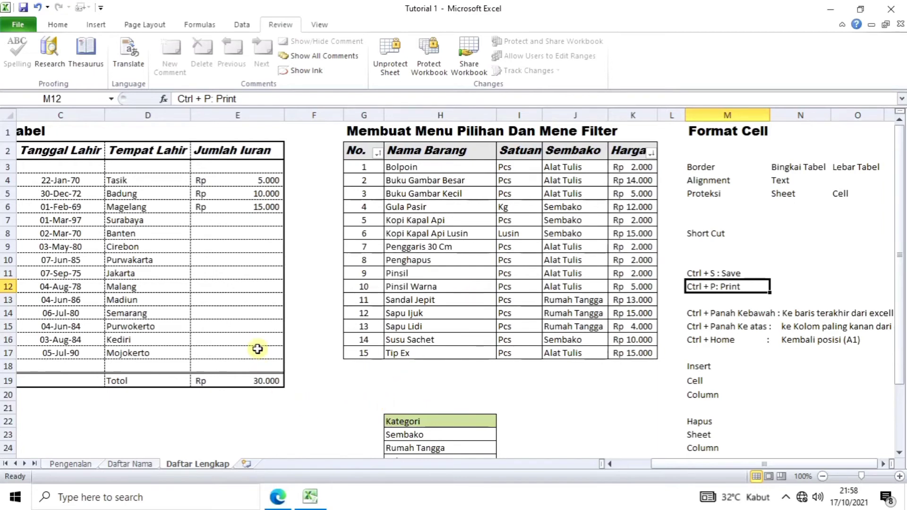
pyautogui.click(243, 252)
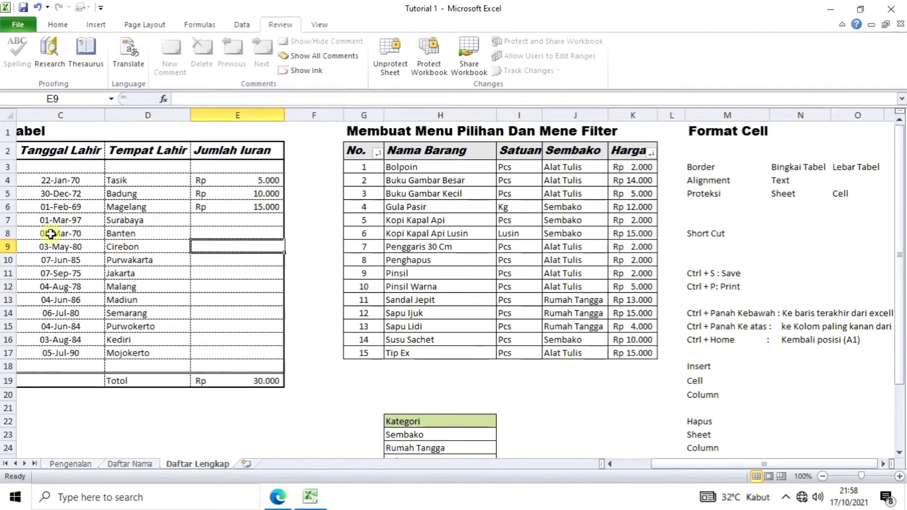
# Step: Enter 20.000 in Surabaya's cell E7 and check the updated total in E19
pyautogui.click(256, 220)
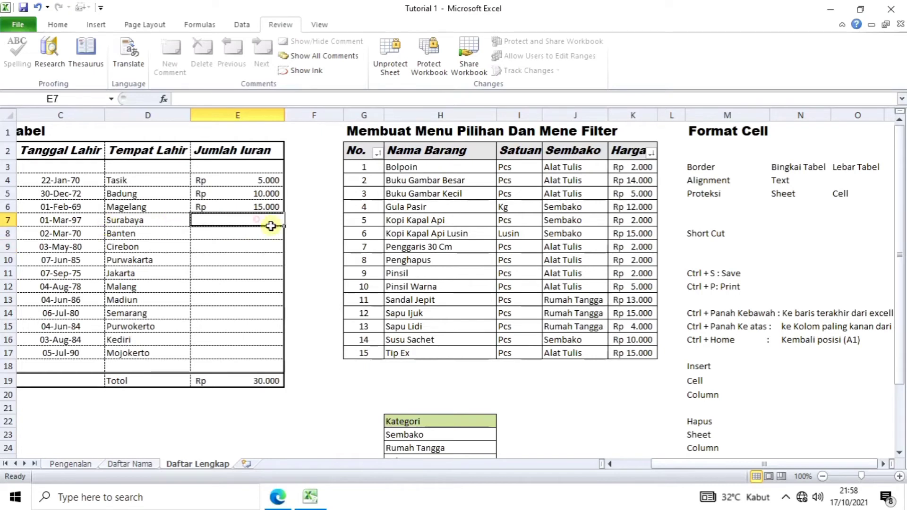
pyautogui.write('20.')
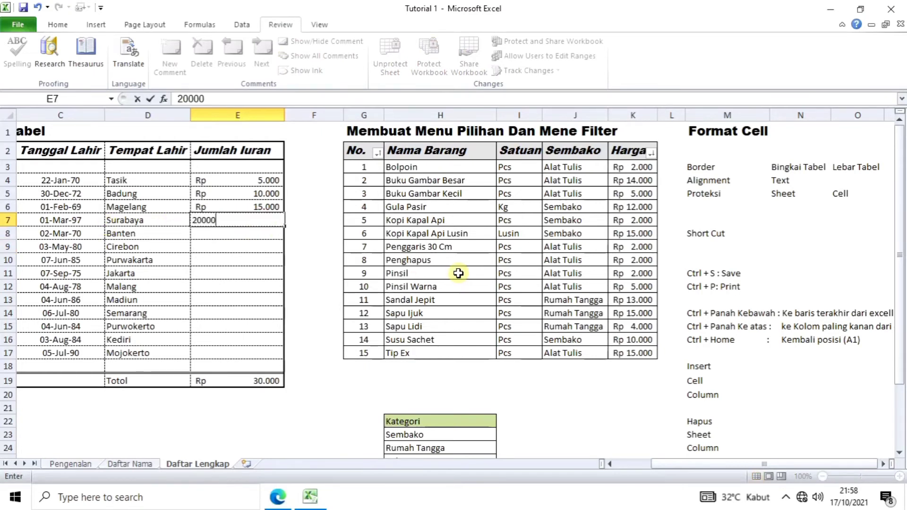
pyautogui.write('000')
pyautogui.press('Return')
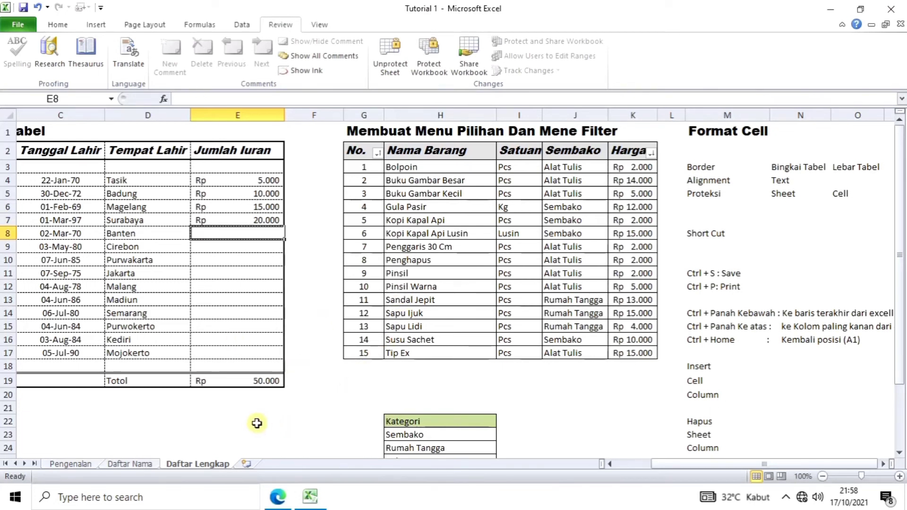
pyautogui.click(227, 410)
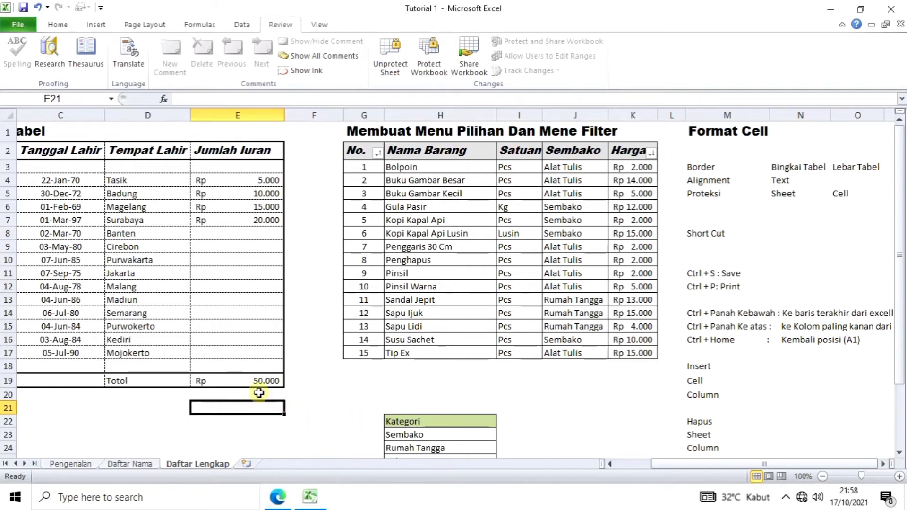
pyautogui.click(236, 385)
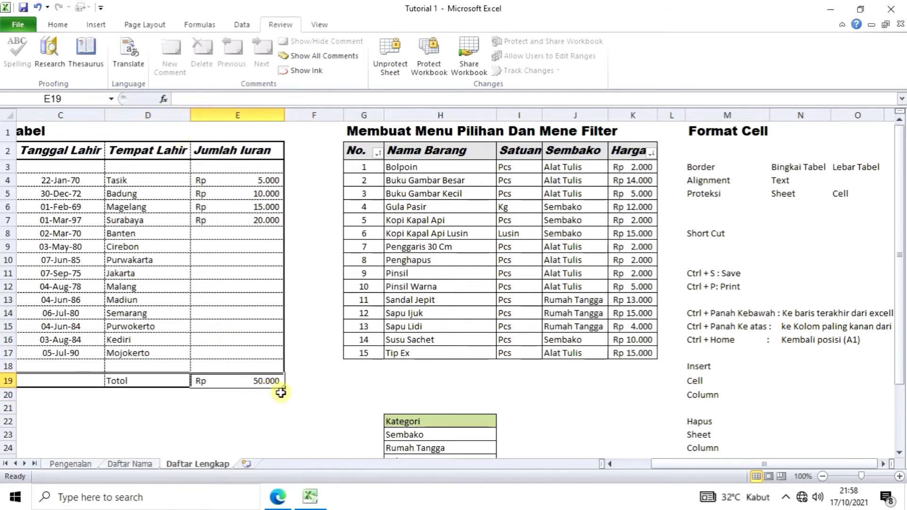
pyautogui.click(184, 420)
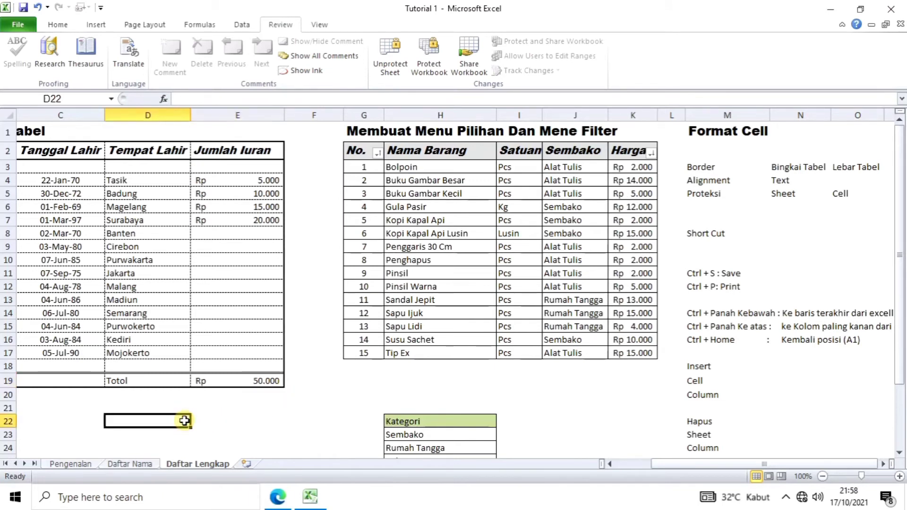
pyautogui.scroll(-1, 185, 420)
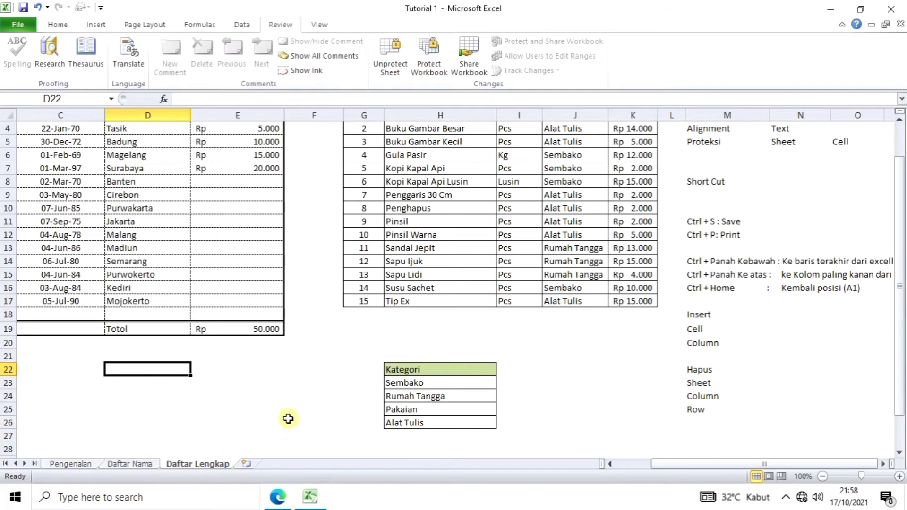
pyautogui.scroll(-1, 288, 419)
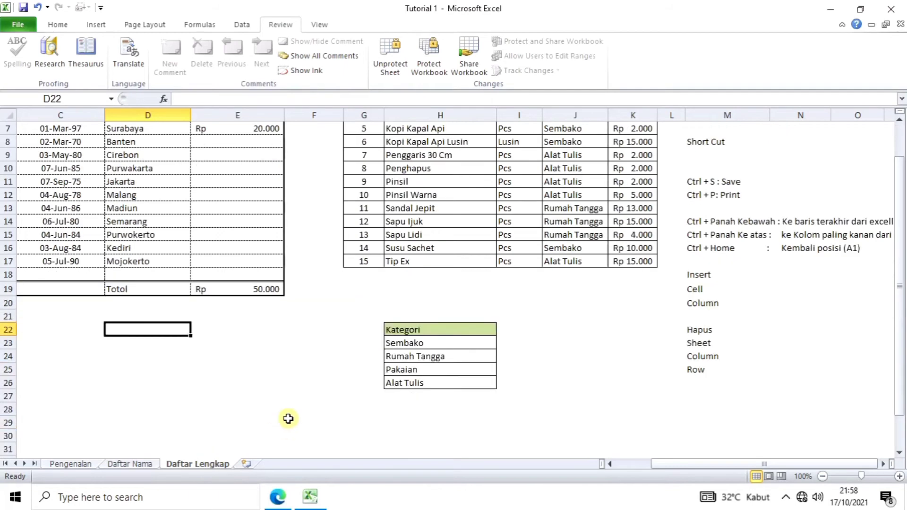
pyautogui.doubleClick(213, 466)
pyautogui.write('d')
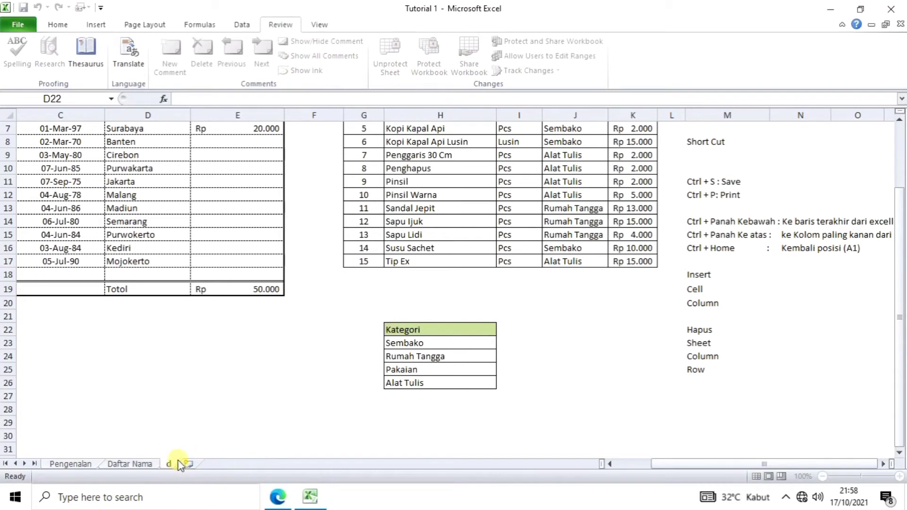
pyautogui.press('Escape')
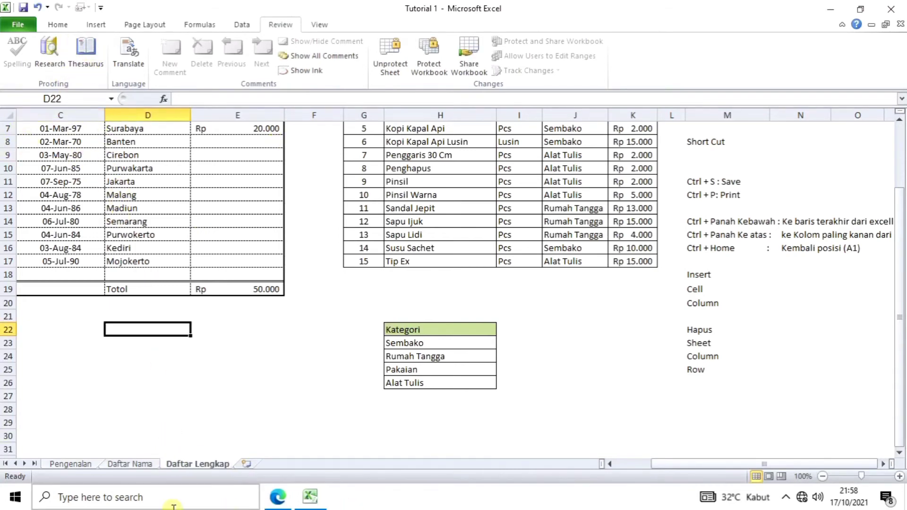
pyautogui.click(211, 380)
pyautogui.scroll(1, 210, 380)
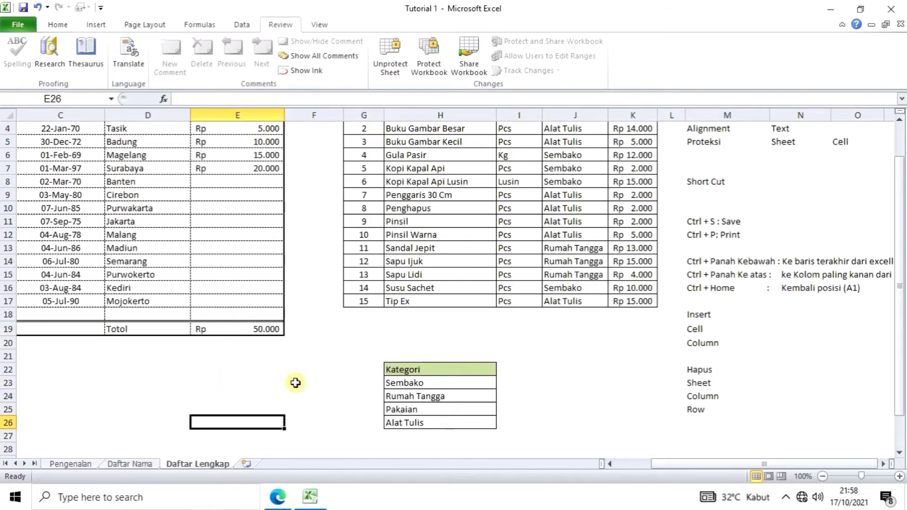
pyautogui.scroll(-1, 295, 383)
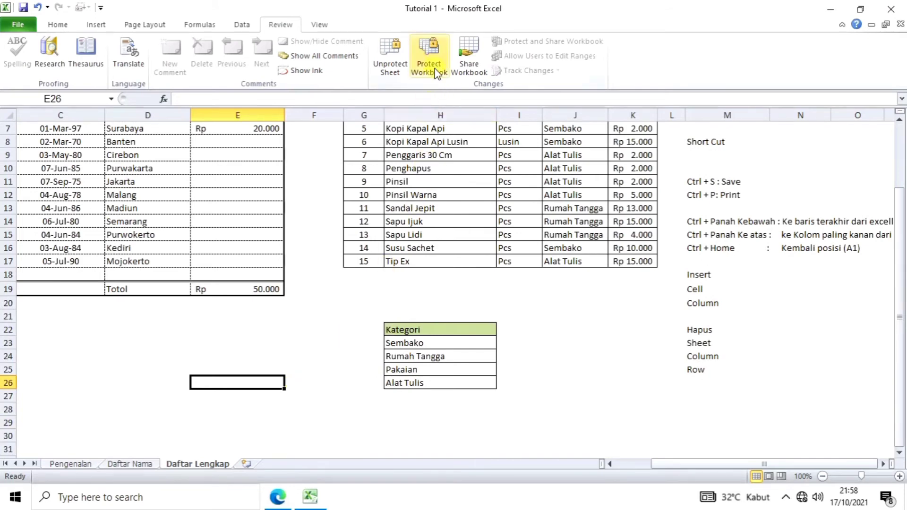
pyautogui.scroll(-1, 265, 443)
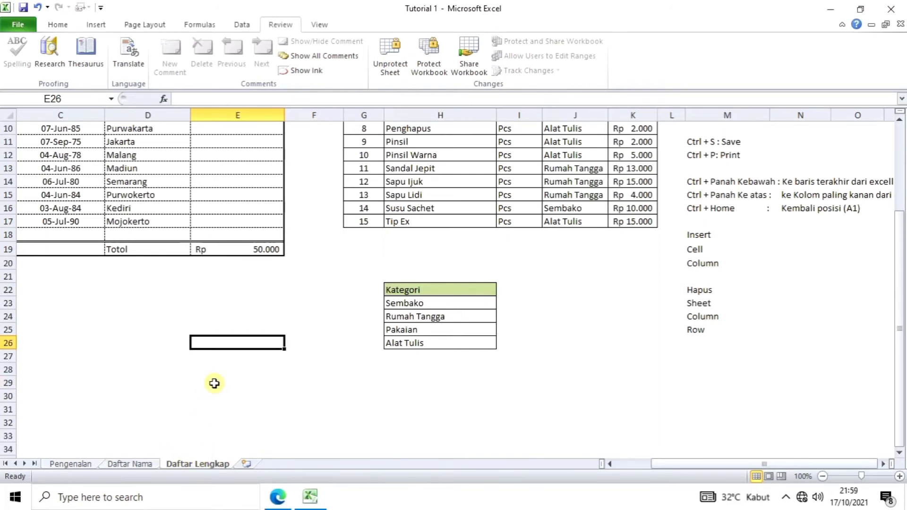
pyautogui.scroll(1, 214, 383)
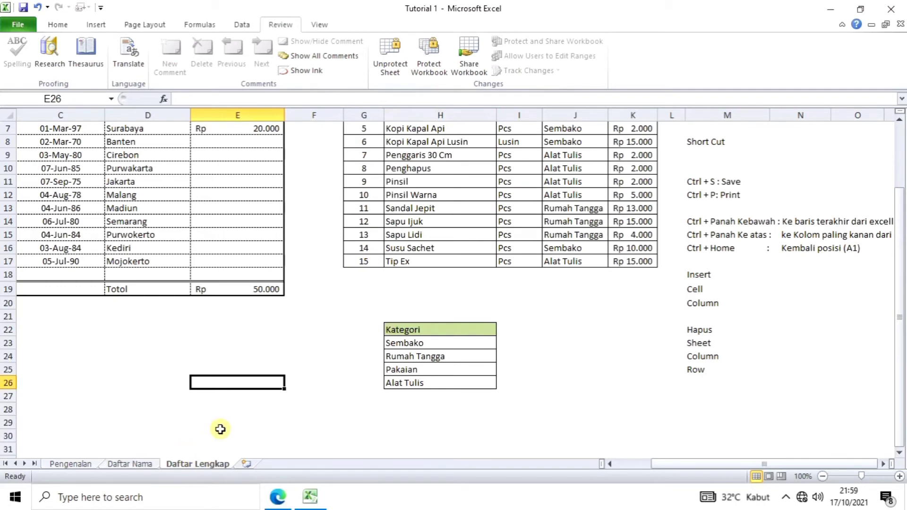
pyautogui.scroll(1, 220, 429)
pyautogui.scroll(-2, 219, 427)
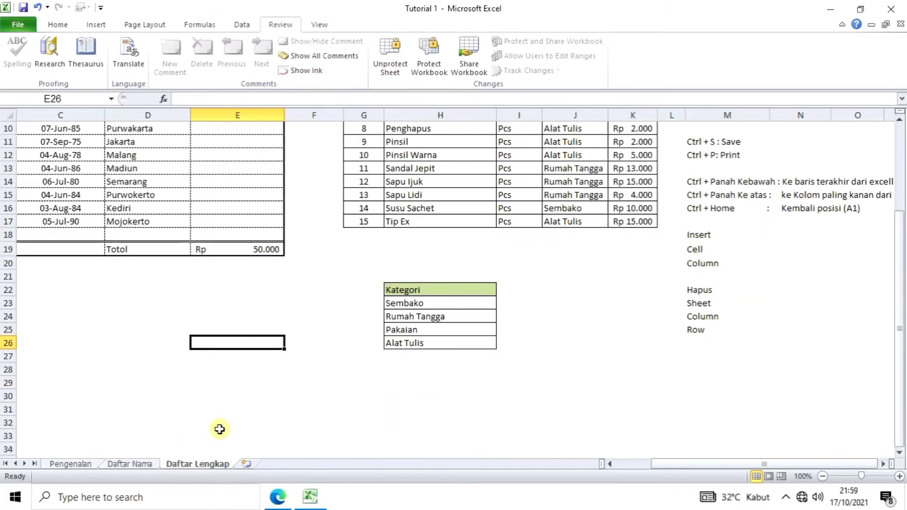
pyautogui.scroll(1, 262, 416)
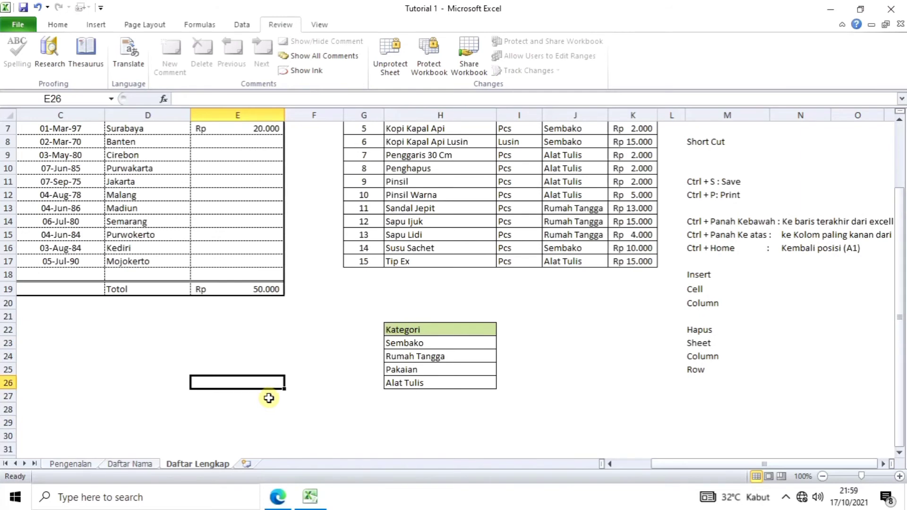
pyautogui.scroll(-1, 269, 398)
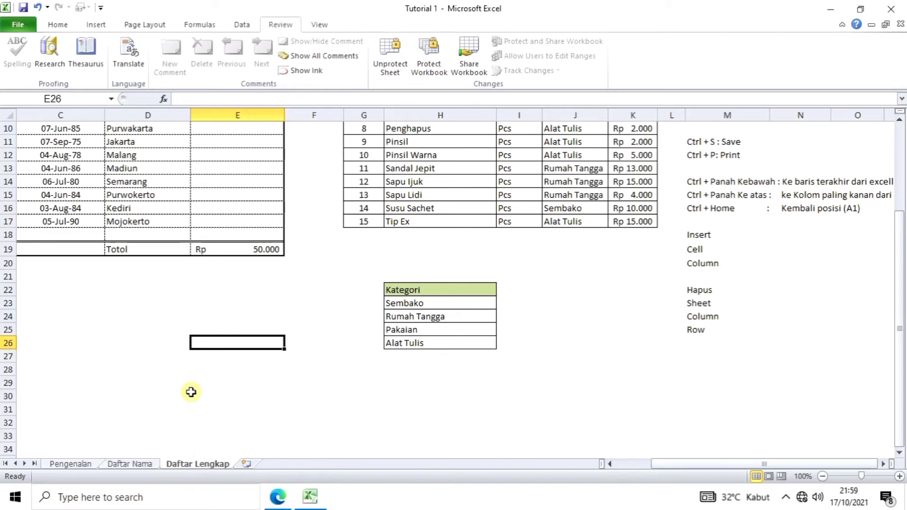
pyautogui.scroll(1, 129, 344)
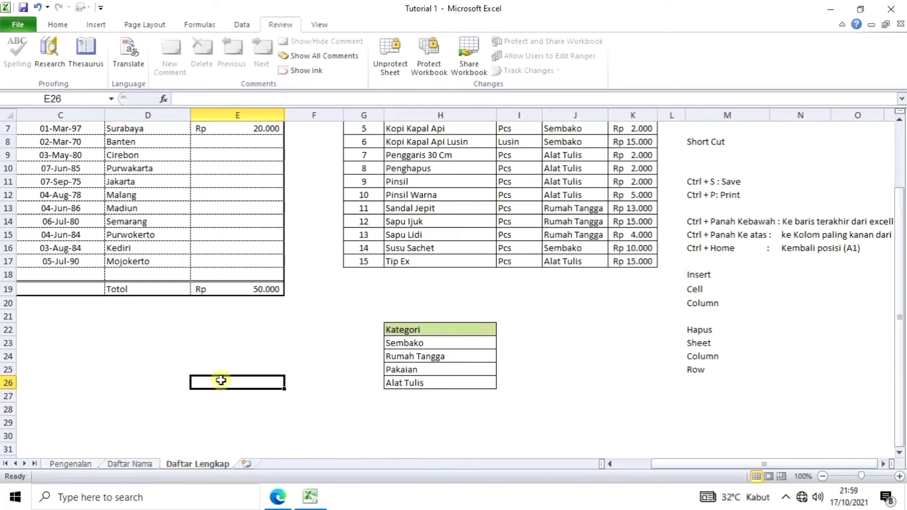
pyautogui.click(437, 75)
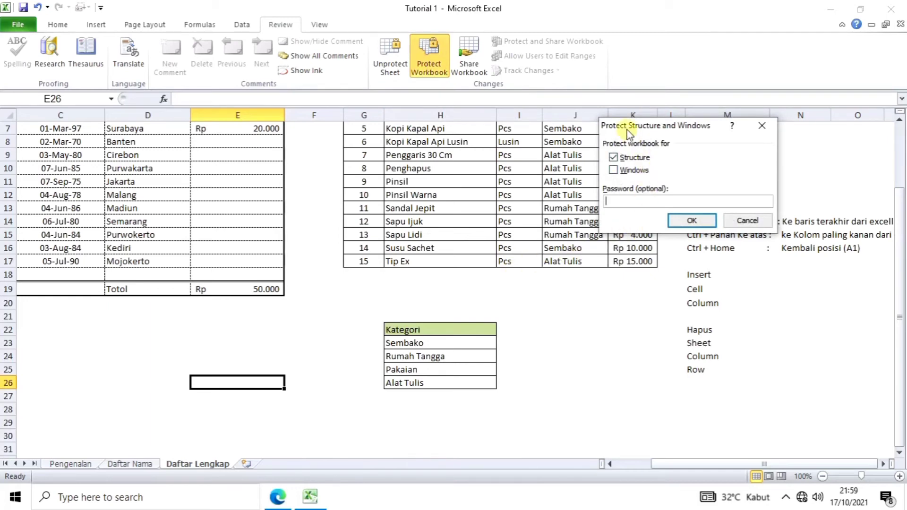
pyautogui.click(691, 221)
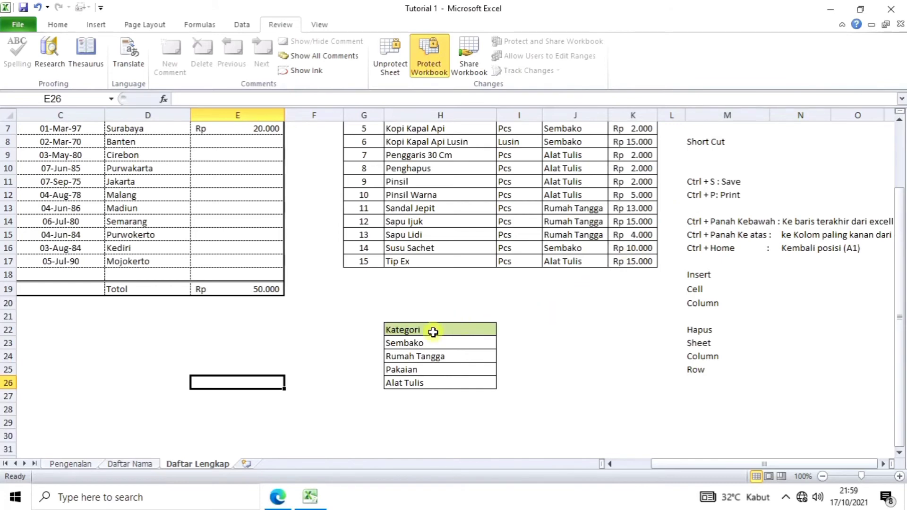
pyautogui.click(347, 407)
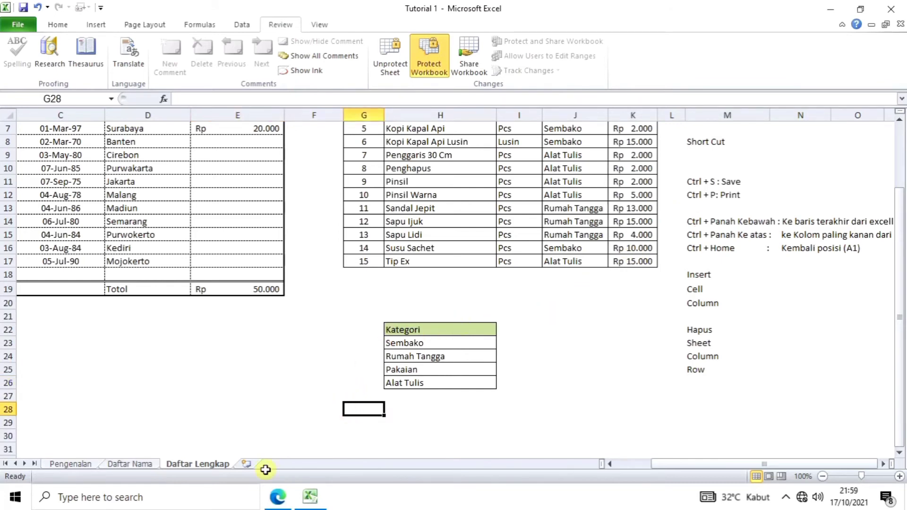
pyautogui.doubleClick(211, 464)
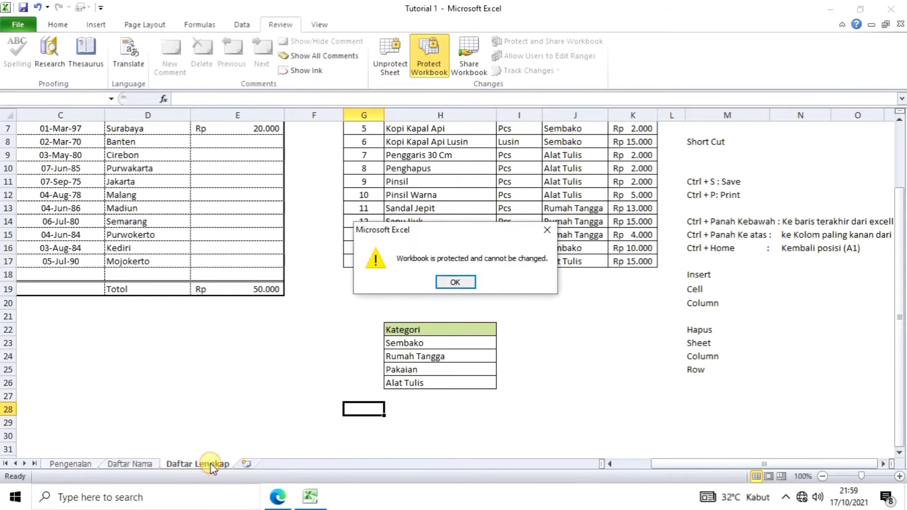
pyautogui.click(471, 282)
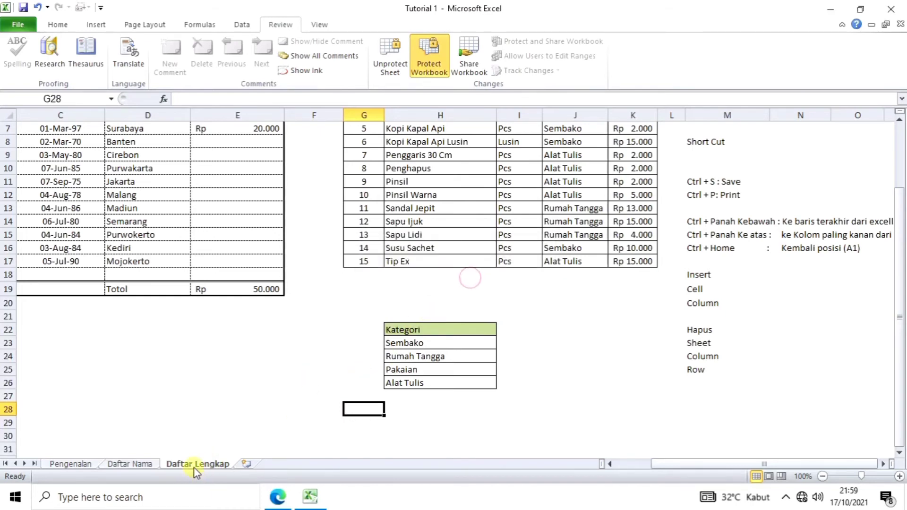
pyautogui.doubleClick(197, 463)
pyautogui.click(456, 283)
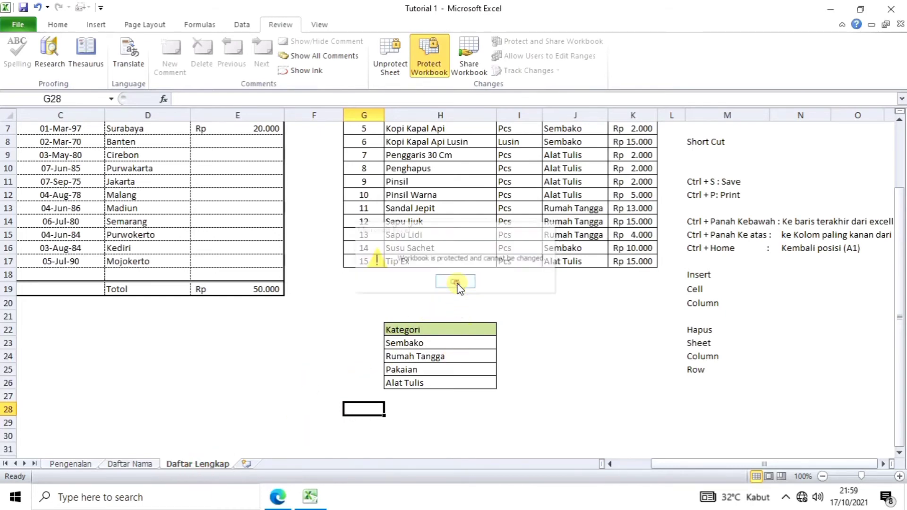
pyautogui.click(279, 388)
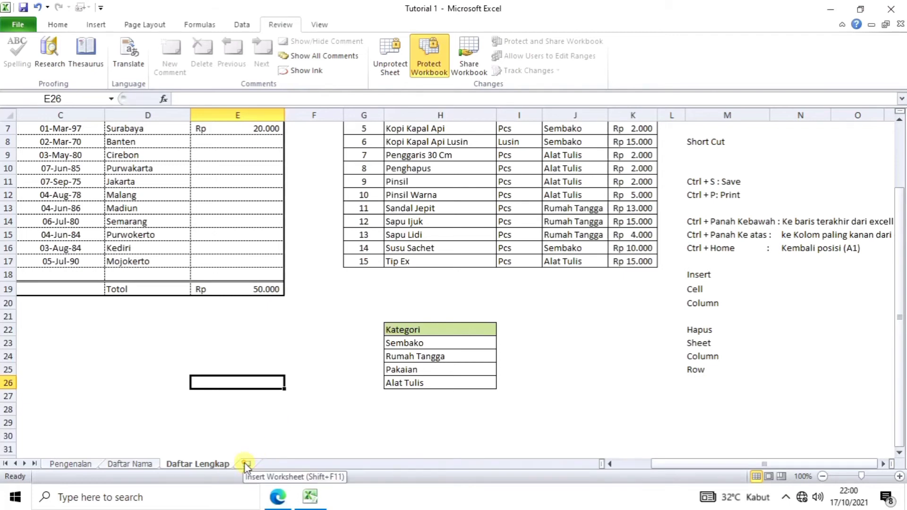
# Step: Look at cells E30 and E23, then add a new blank worksheet after the last tab
pyautogui.click(222, 435)
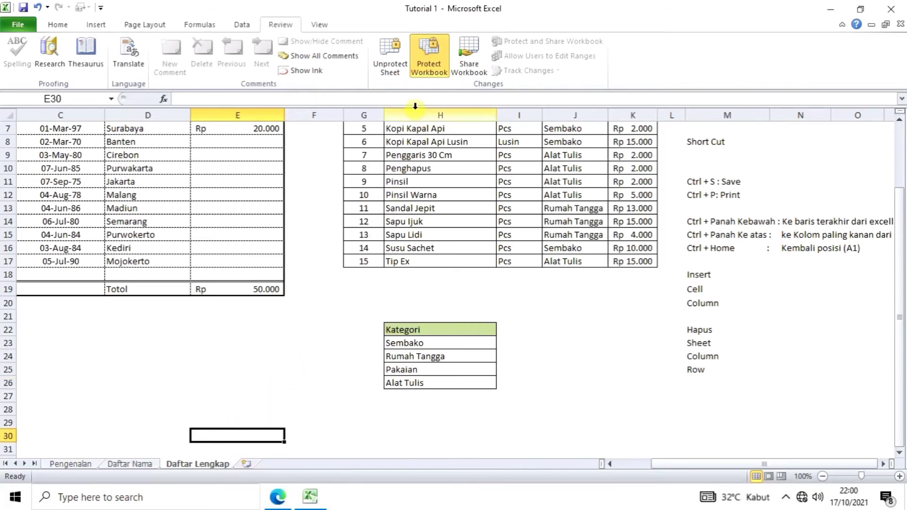
pyautogui.scroll(1, 286, 300)
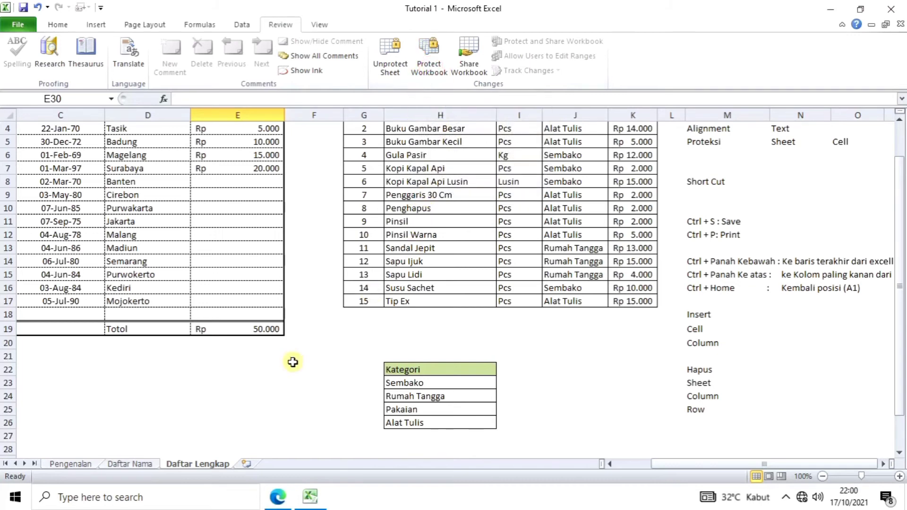
pyautogui.click(283, 381)
pyautogui.scroll(-1, 283, 381)
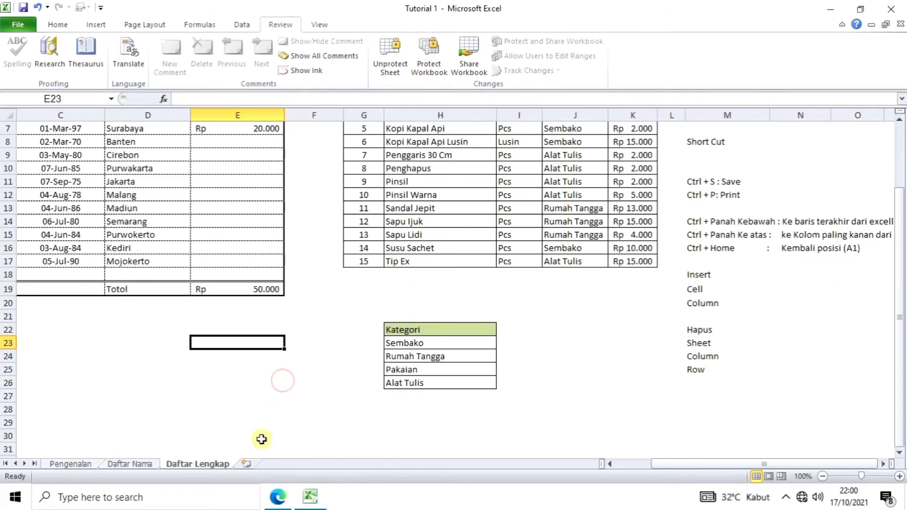
pyautogui.click(246, 464)
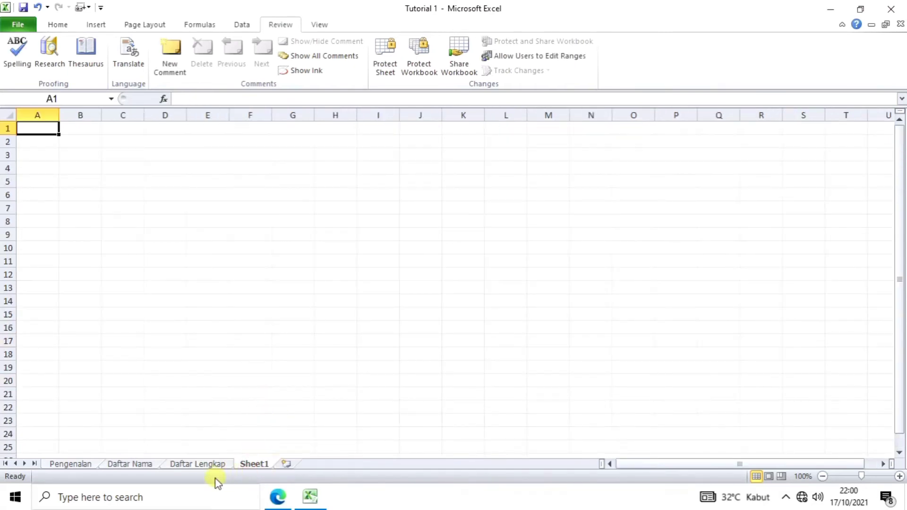
# Step: Rename the new Sheet1 tab to 'Lebar Kerja'
pyautogui.click(216, 466)
pyautogui.click(259, 465)
pyautogui.doubleClick(255, 464)
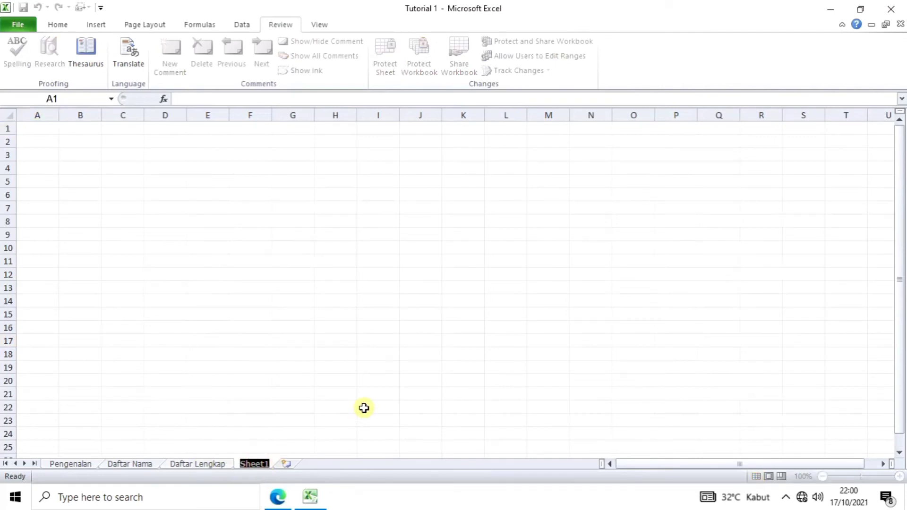
pyautogui.write('Lebar Kerja')
pyautogui.click(364, 409)
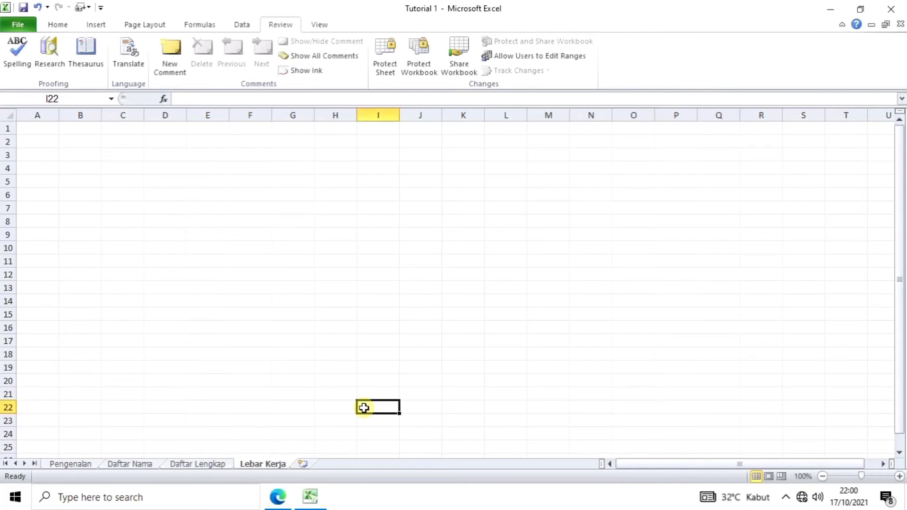
pyautogui.click(224, 404)
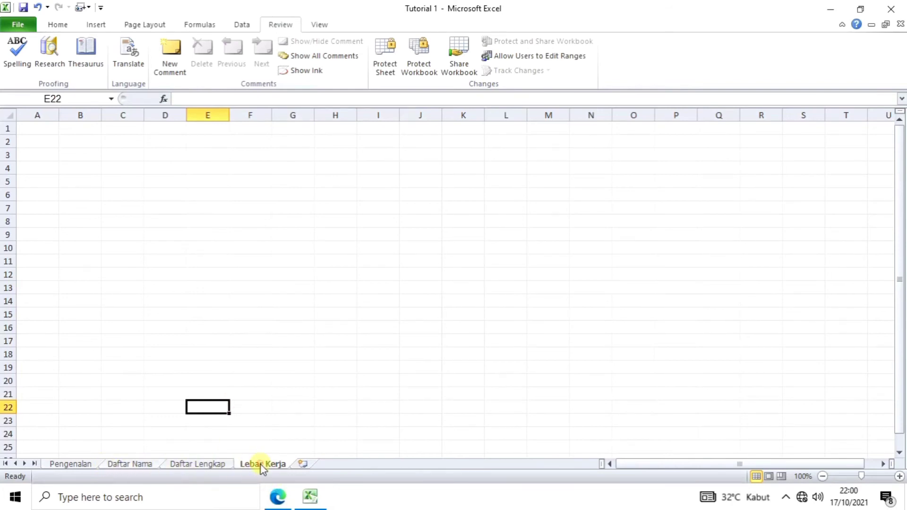
pyautogui.moveTo(263, 468)
pyautogui.mouseDown()
pyautogui.moveTo(237, 461)
pyautogui.moveTo(171, 475)
pyautogui.moveTo(160, 462)
pyautogui.moveTo(108, 465)
pyautogui.mouseUp()
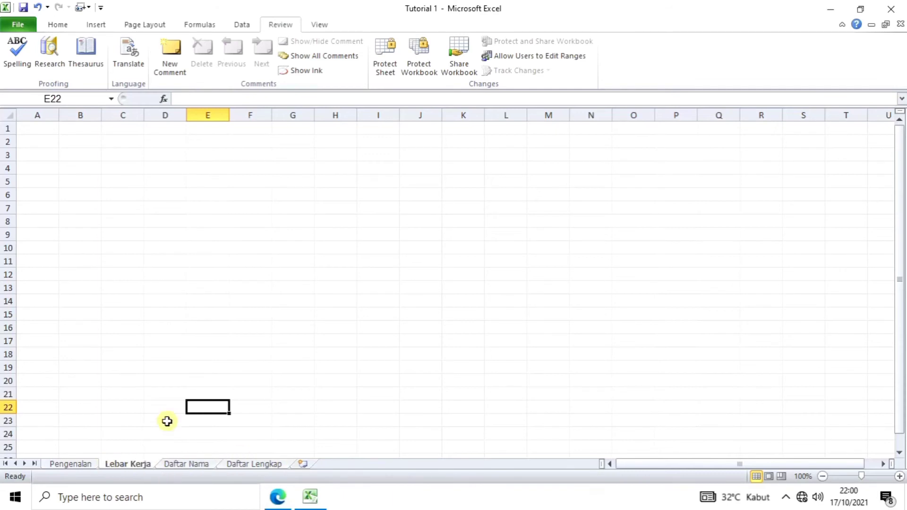
pyautogui.click(166, 421)
pyautogui.scroll(-2, 239, 416)
pyautogui.scroll(2, 240, 415)
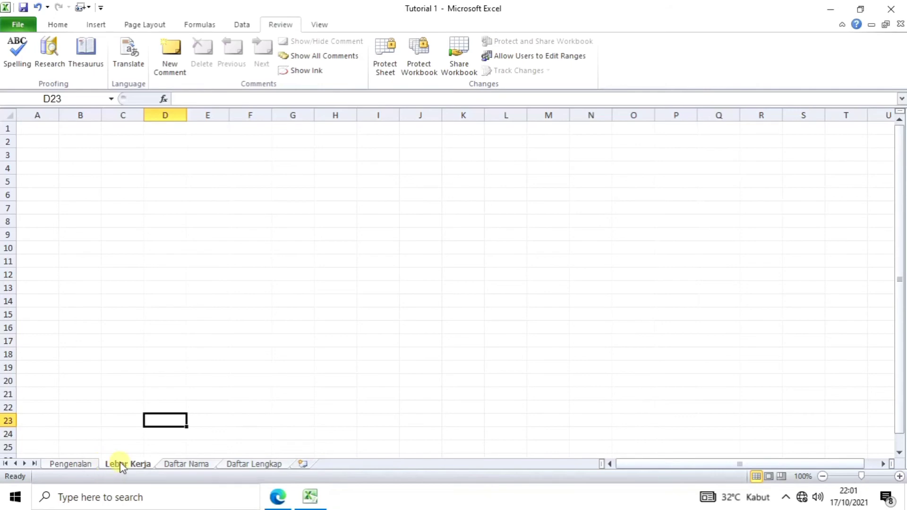
pyautogui.moveTo(122, 467); pyautogui.dragTo(310, 452)
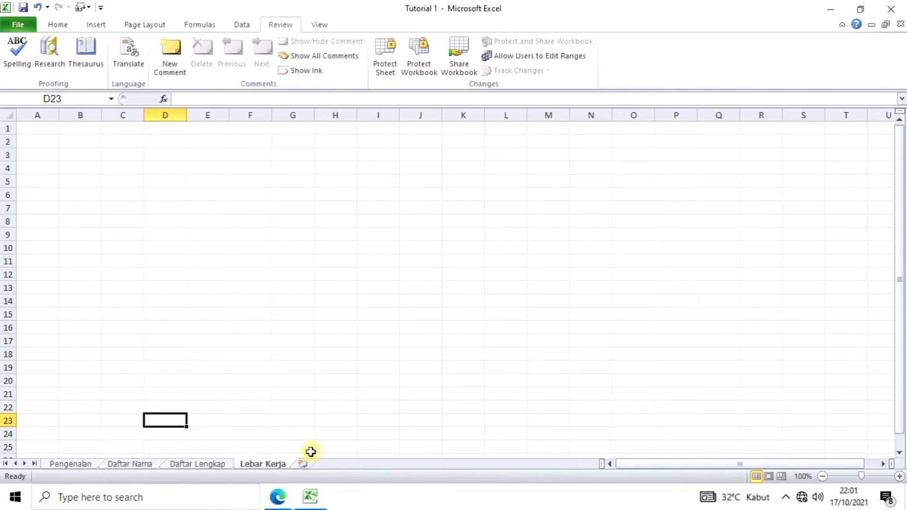
pyautogui.click(307, 432)
# Step: Test the Next and Previous links between the Pengenalan and Daftar Nama sheets
pyautogui.click(65, 465)
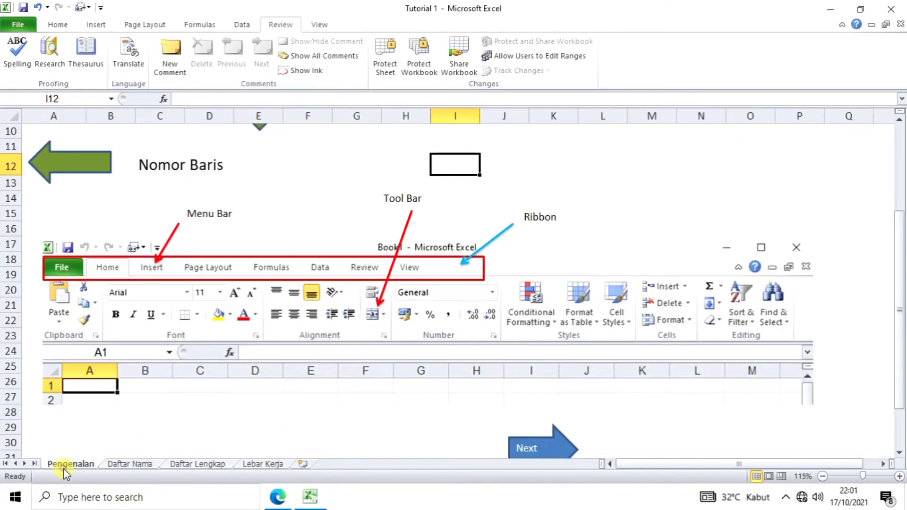
pyautogui.click(307, 396)
pyautogui.scroll(2, 308, 396)
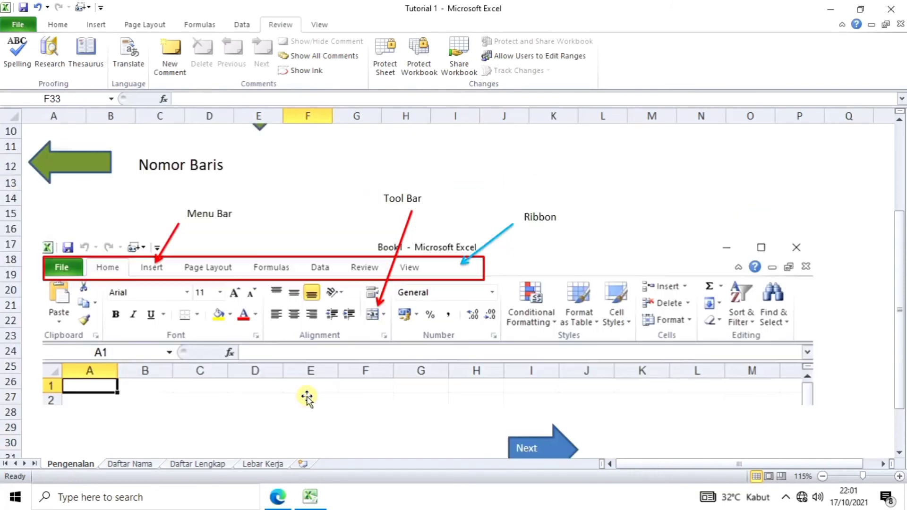
pyautogui.scroll(-2, 304, 395)
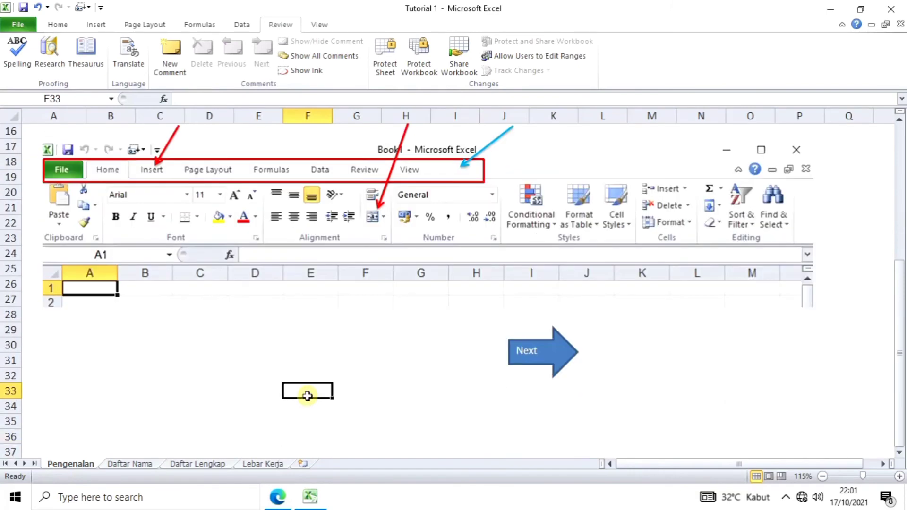
pyautogui.click(564, 362)
pyautogui.scroll(-4, 453, 374)
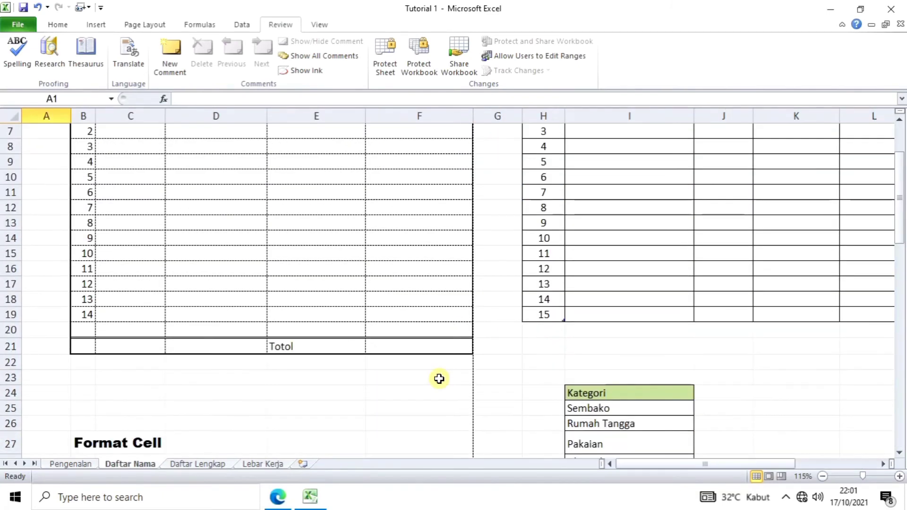
pyautogui.scroll(-3, 439, 379)
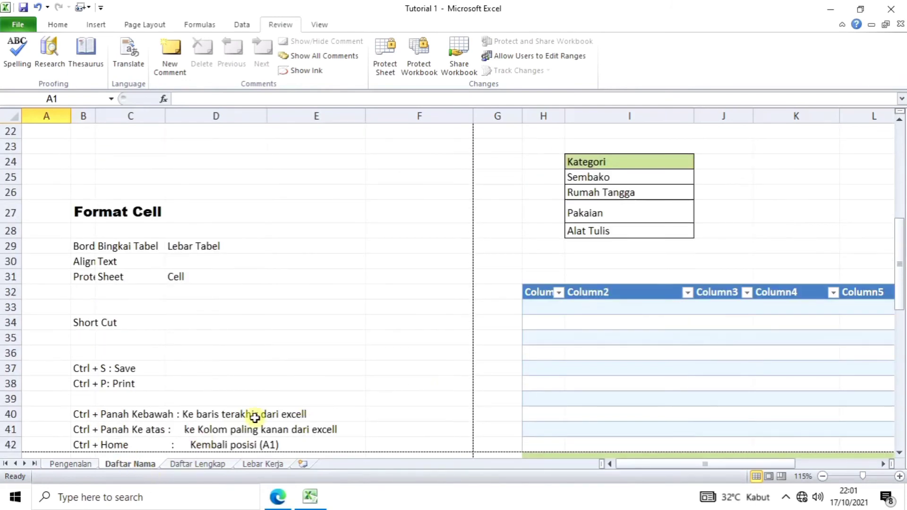
pyautogui.scroll(-8, 256, 417)
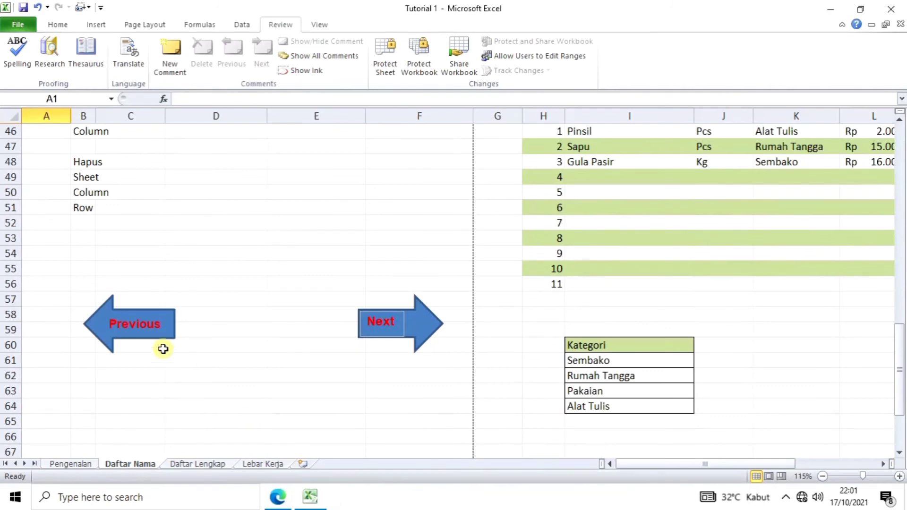
pyautogui.click(101, 327)
pyautogui.scroll(-5, 99, 326)
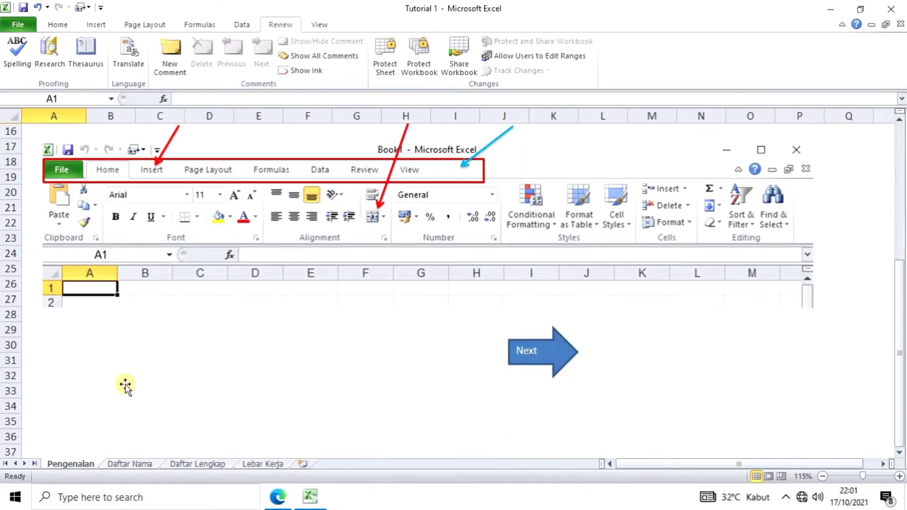
pyautogui.scroll(-1, 125, 385)
pyautogui.click(545, 311)
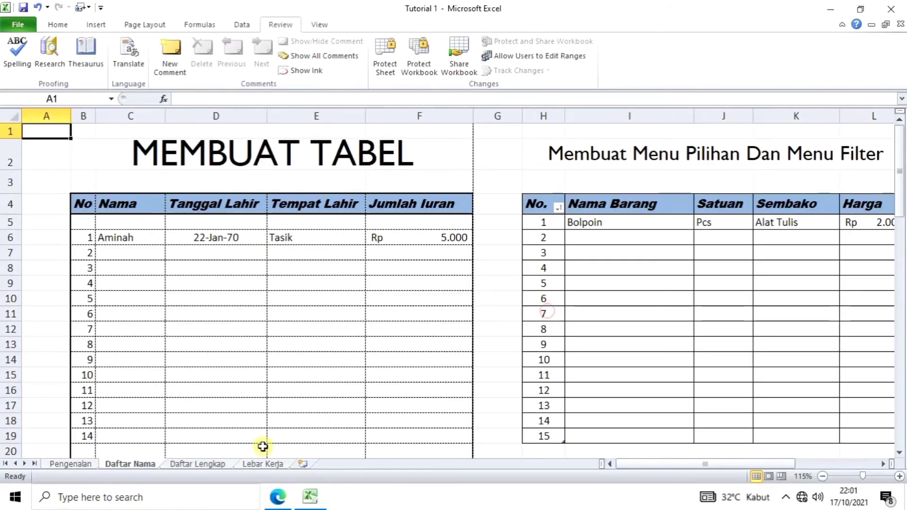
pyautogui.scroll(-2, 263, 447)
# Step: Return to the Daftar Lengkap sheet and look over the cells below the table
pyautogui.click(198, 464)
pyautogui.scroll(-5, 326, 415)
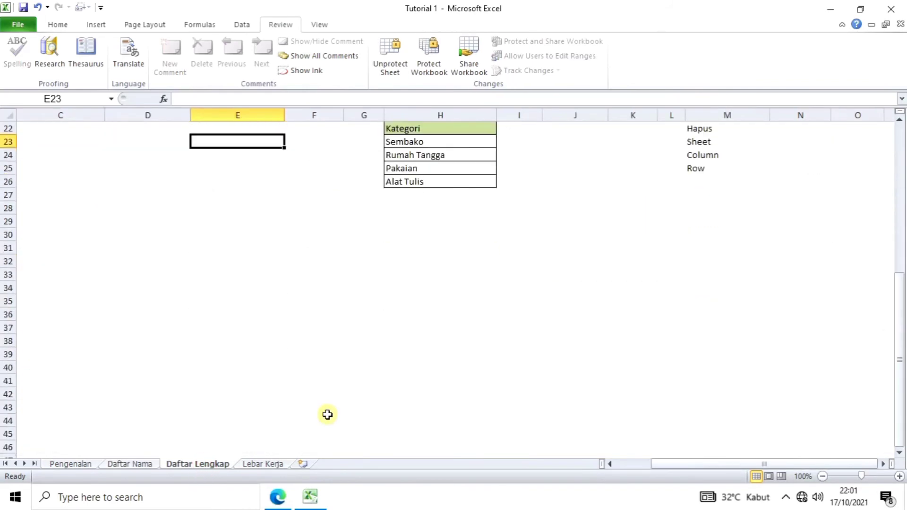
pyautogui.scroll(3, 195, 313)
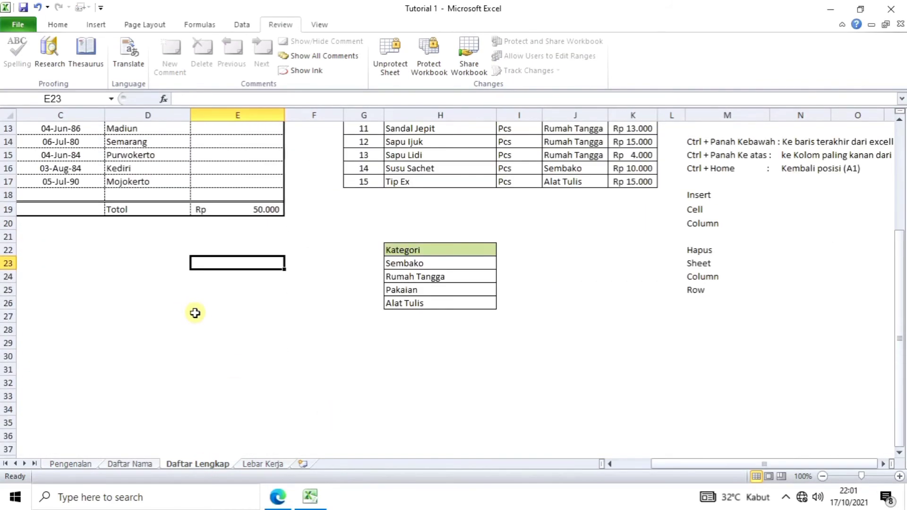
pyautogui.click(195, 314)
pyautogui.scroll(2, 187, 376)
pyautogui.scroll(-2, 186, 377)
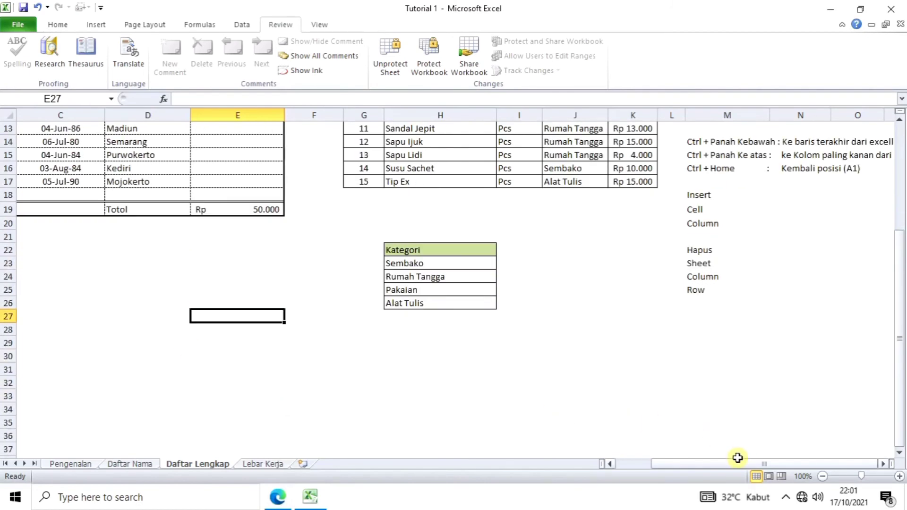
pyautogui.moveTo(736, 467); pyautogui.dragTo(659, 470)
pyautogui.click(86, 293)
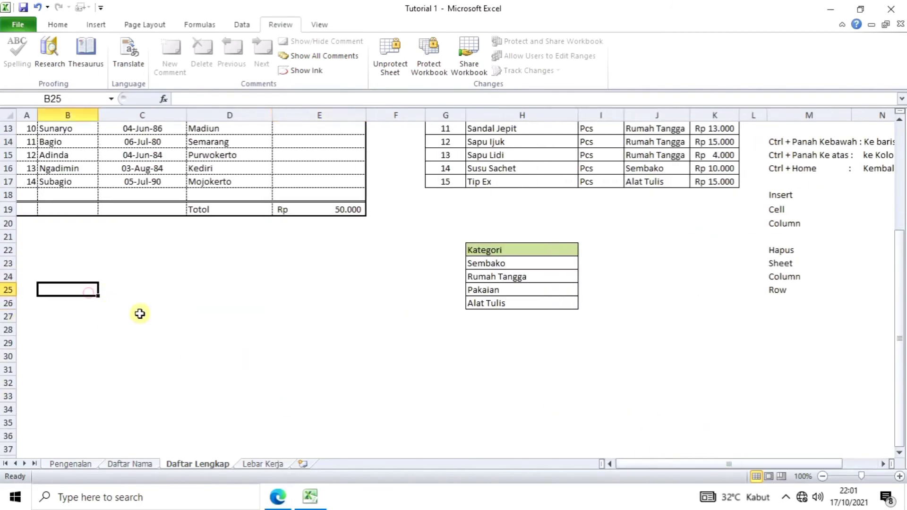
pyautogui.click(137, 278)
pyautogui.scroll(1, 118, 317)
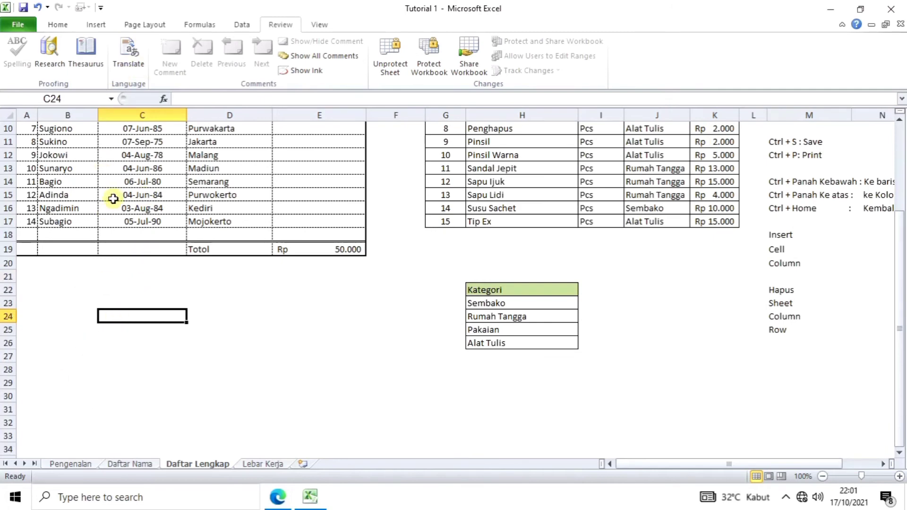
# Step: Check the protected cells below the table and total E19, then bring up the Review commands
pyautogui.click(95, 26)
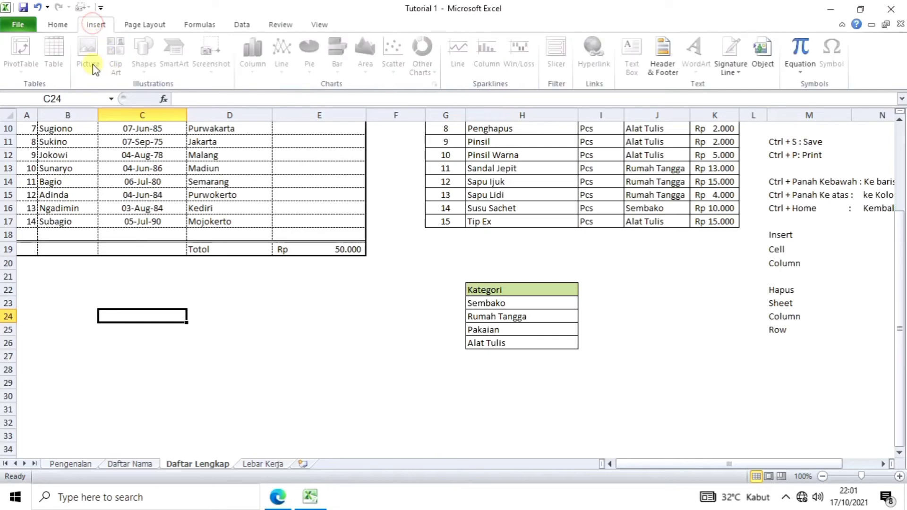
pyautogui.click(84, 331)
pyautogui.scroll(1, 155, 152)
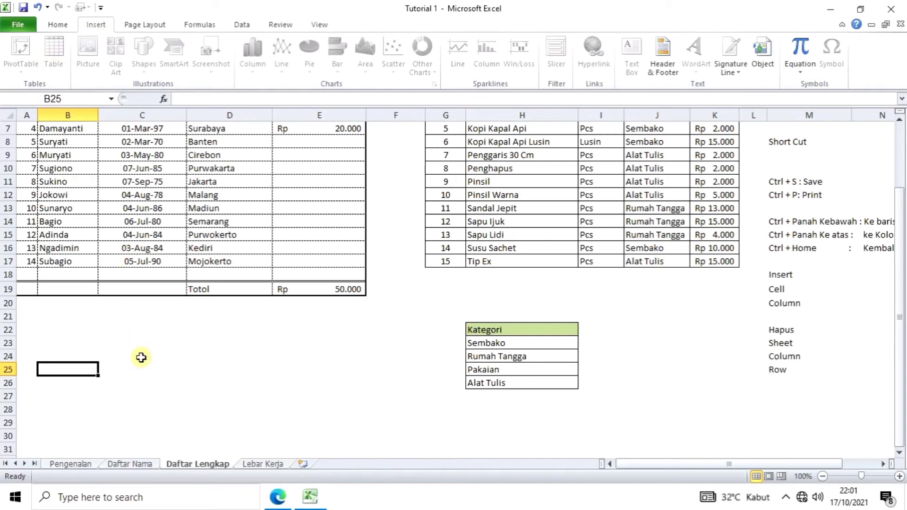
pyautogui.click(116, 356)
pyautogui.click(142, 395)
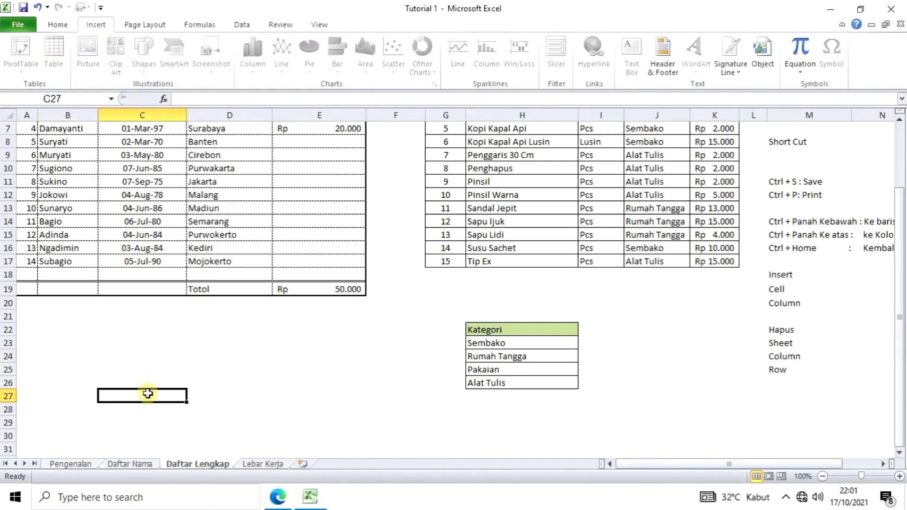
pyautogui.scroll(-1, 148, 394)
pyautogui.scroll(1, 148, 393)
pyautogui.scroll(2, 148, 394)
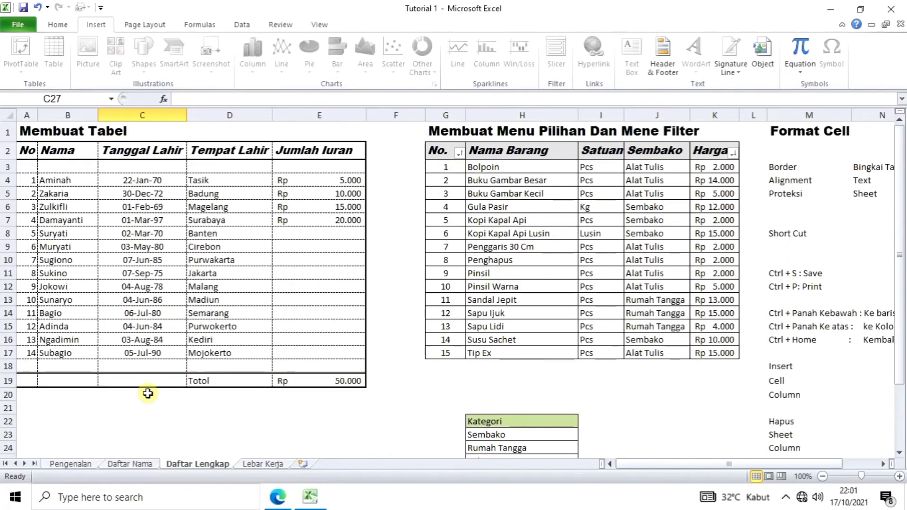
pyautogui.click(286, 381)
pyautogui.click(109, 420)
pyautogui.scroll(-1, 111, 418)
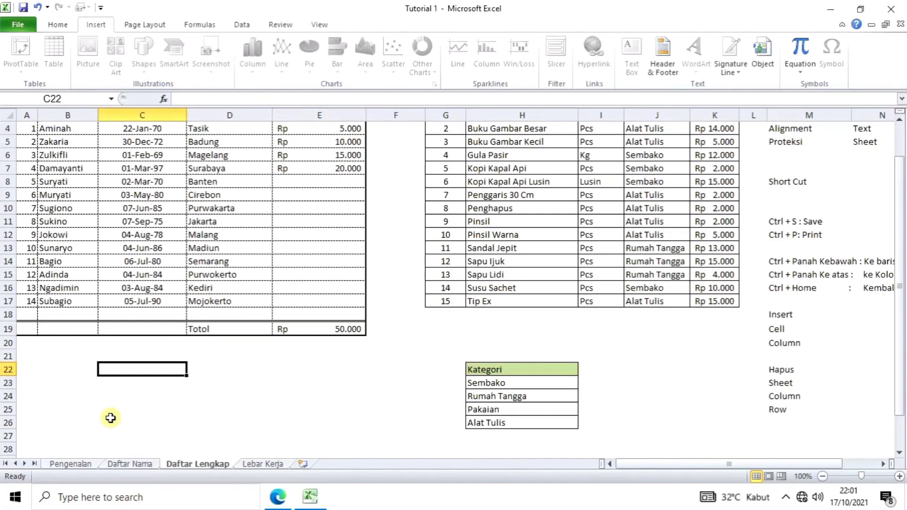
pyautogui.click(99, 392)
pyautogui.click(121, 368)
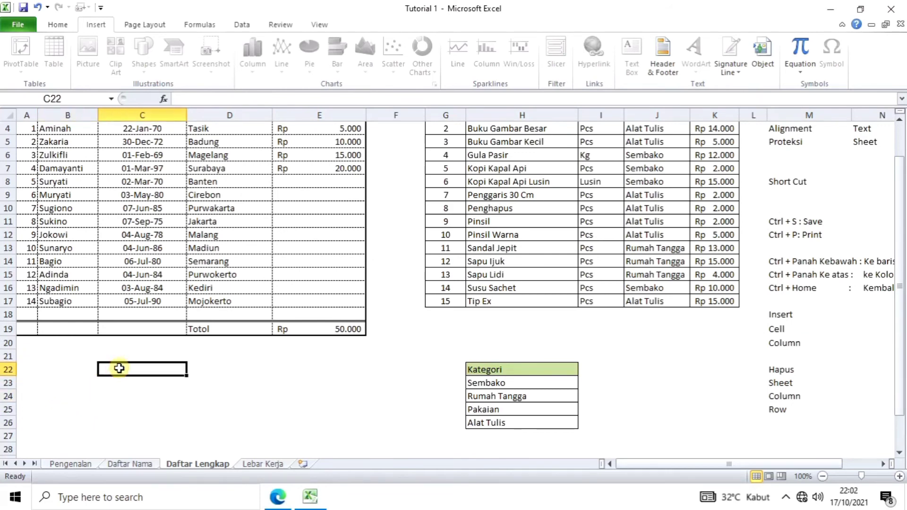
pyautogui.scroll(1, 118, 383)
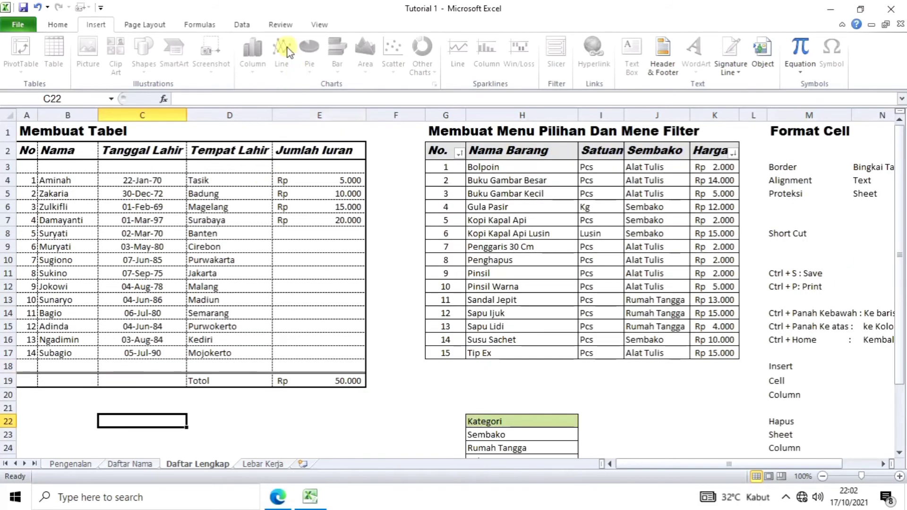
pyautogui.click(280, 27)
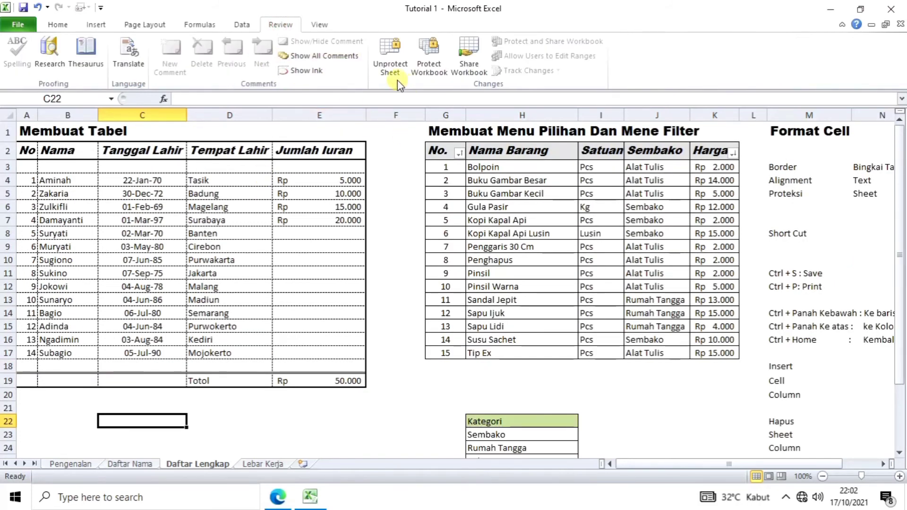
# Step: Unprotect the Daftar Lengkap sheet by entering its password
pyautogui.click(390, 66)
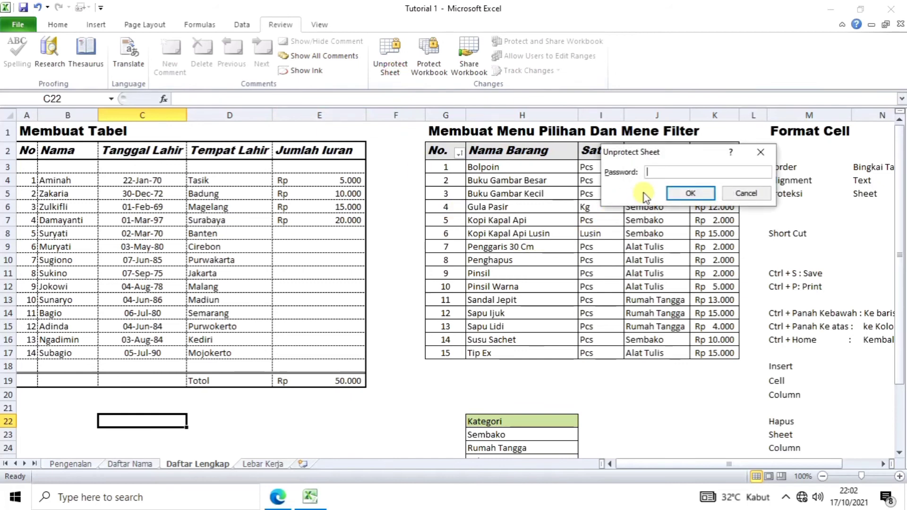
pyautogui.write('123')
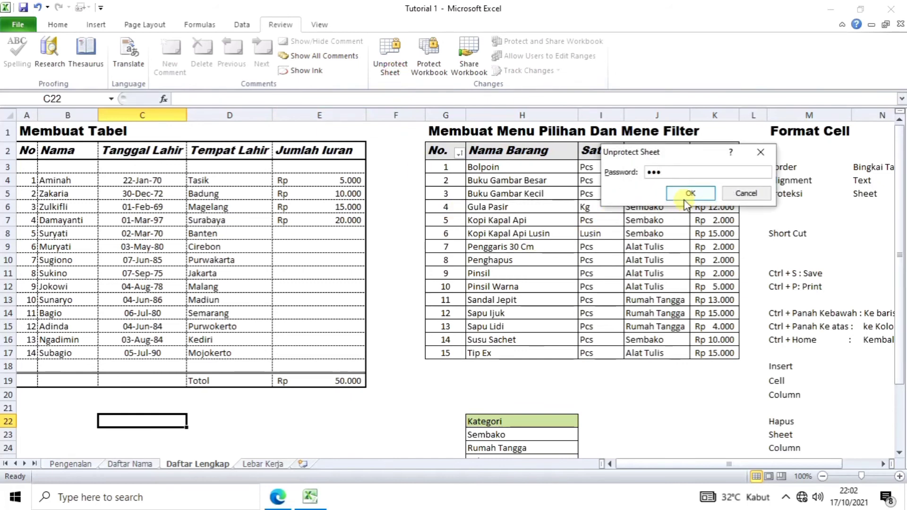
pyautogui.click(689, 194)
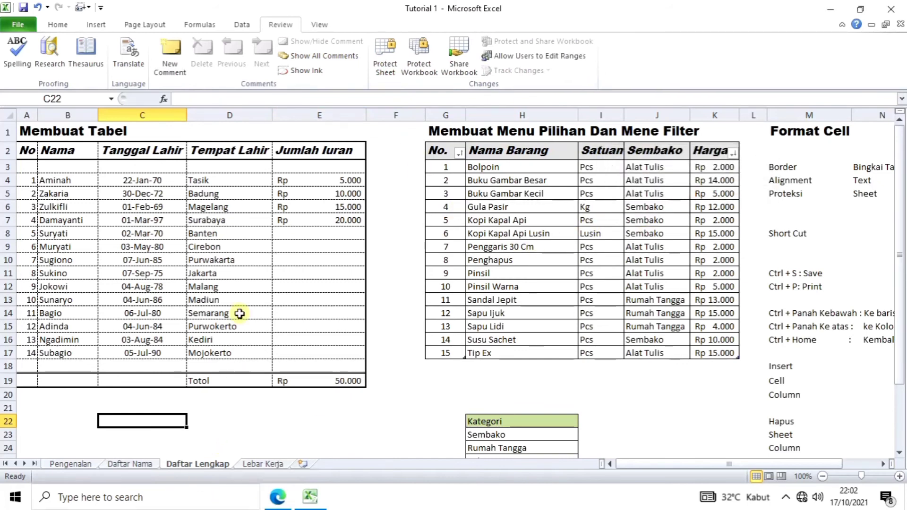
pyautogui.click(95, 24)
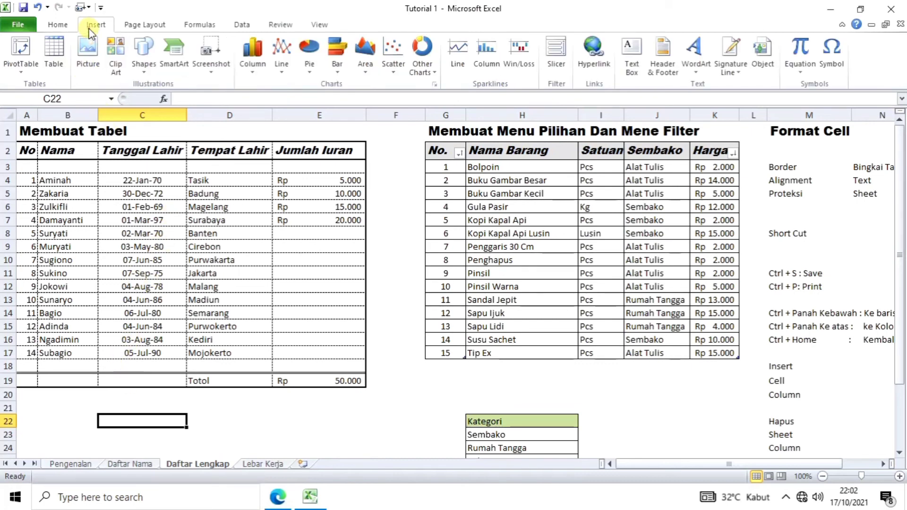
# Step: Draw a Left Arrow block shape below the name table
pyautogui.scroll(-1, 144, 102)
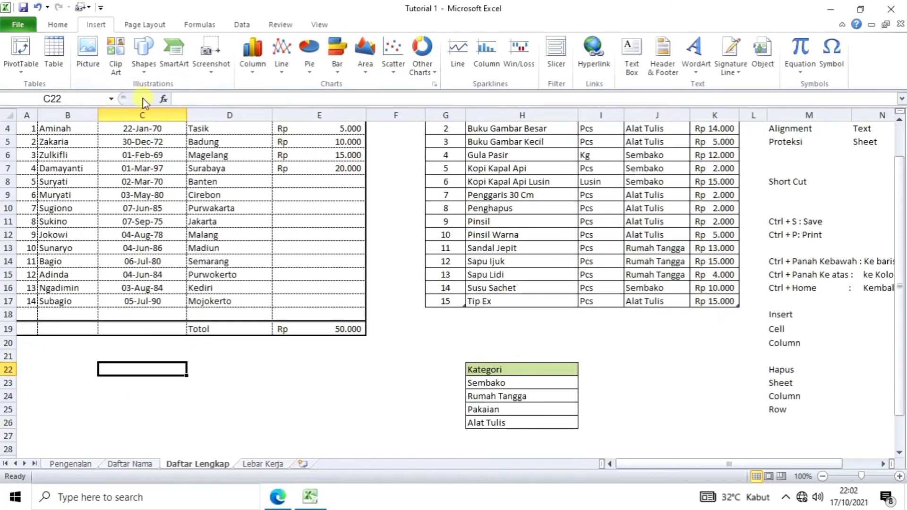
pyautogui.click(143, 55)
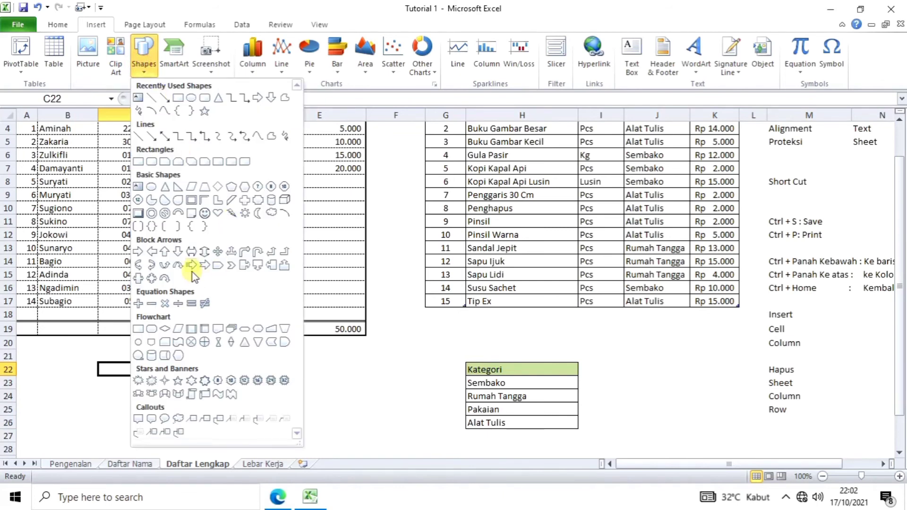
pyautogui.click(153, 254)
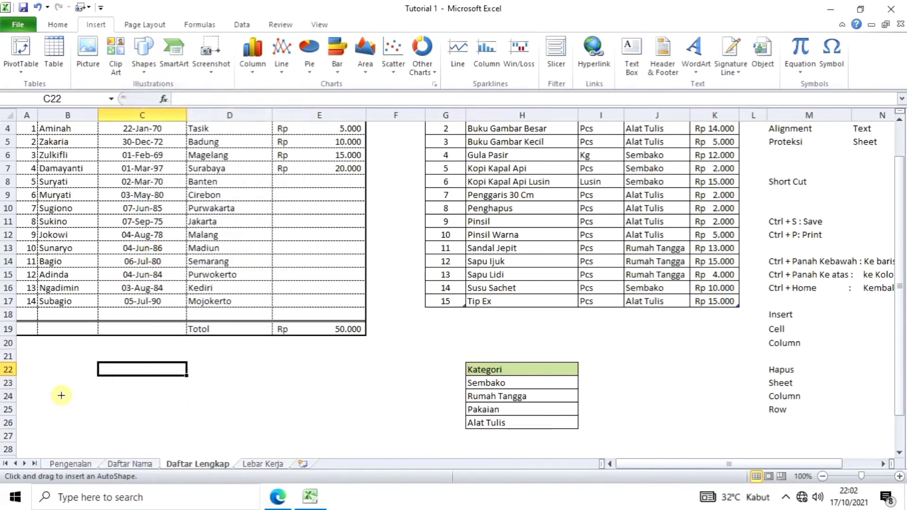
pyautogui.moveTo(87, 393); pyautogui.dragTo(161, 434)
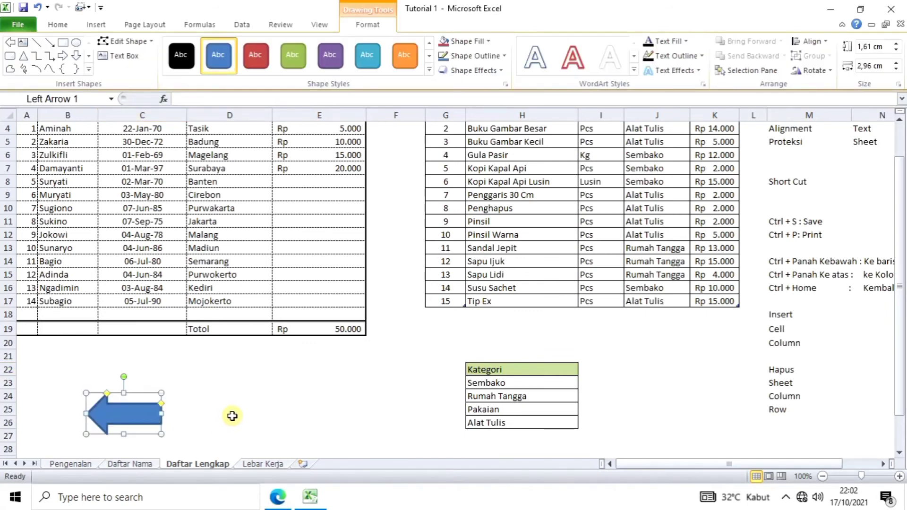
pyautogui.click(229, 414)
# Step: Fill the left arrow shape with red
pyautogui.scroll(-1, 227, 413)
pyautogui.click(137, 378)
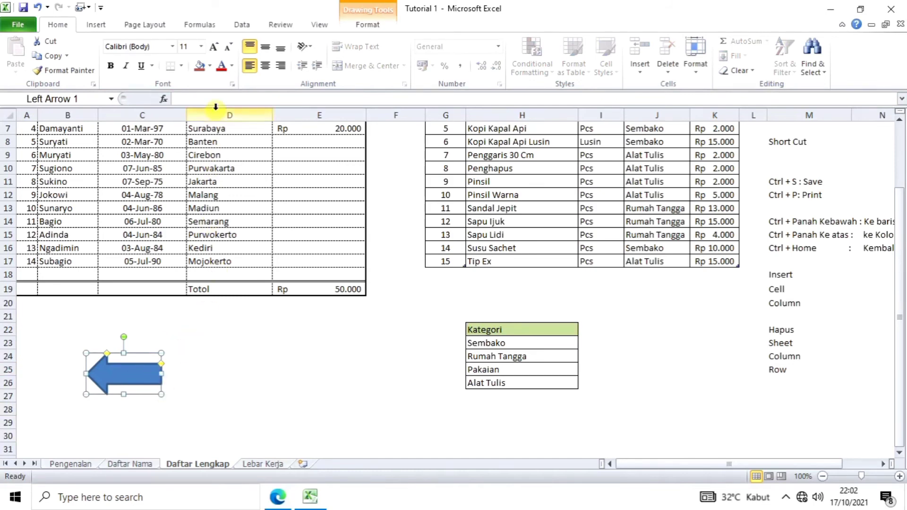
pyautogui.click(210, 66)
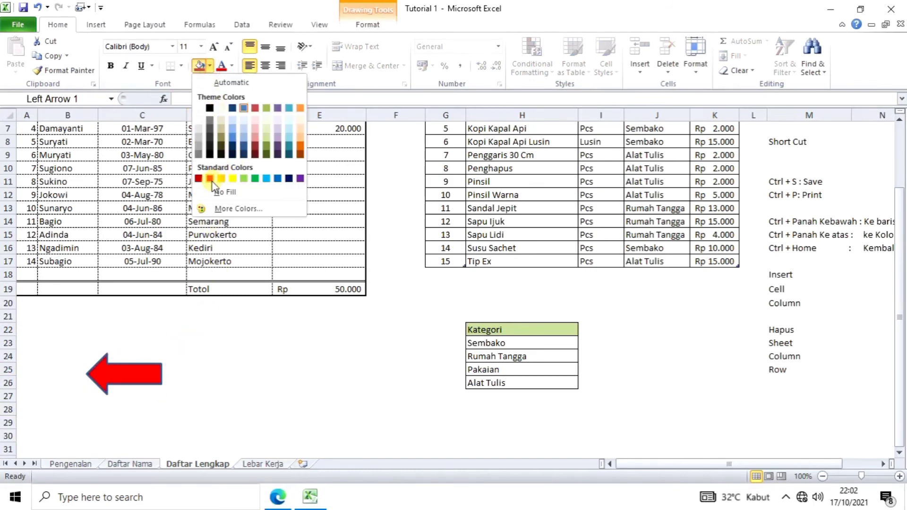
pyautogui.click(199, 178)
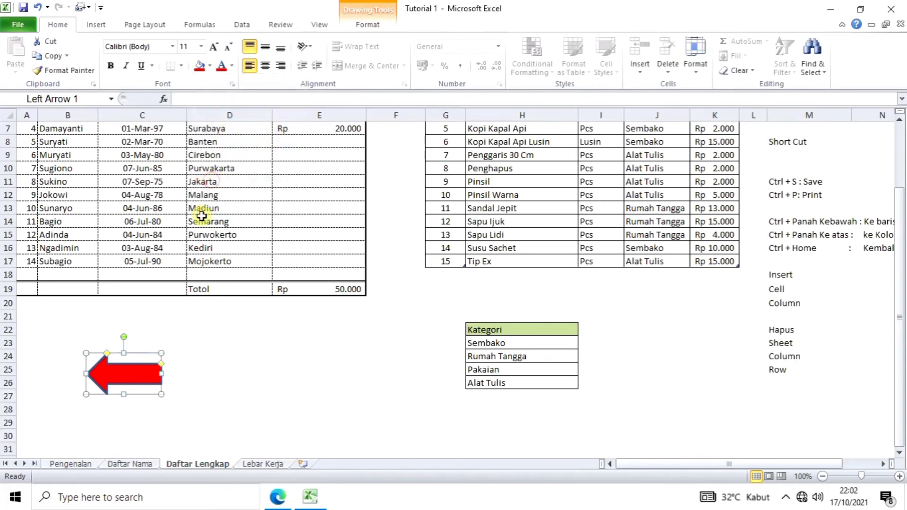
pyautogui.click(178, 367)
pyautogui.click(118, 407)
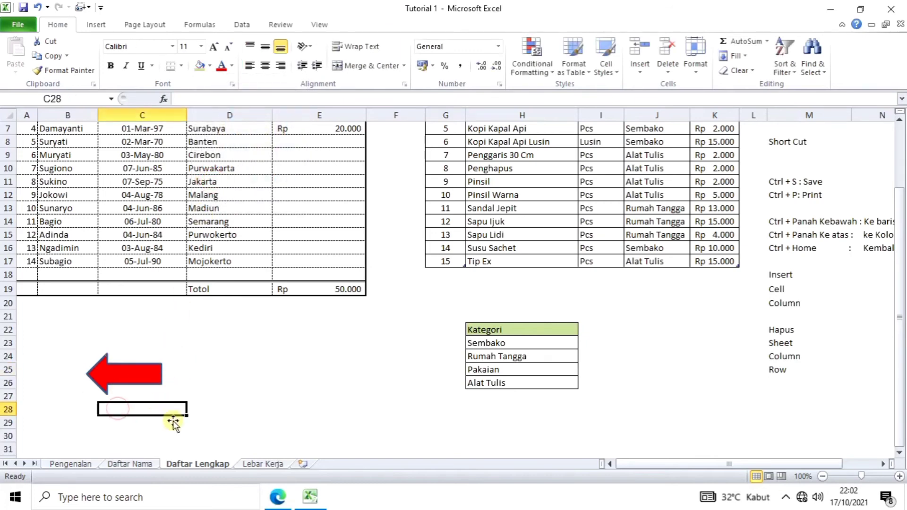
pyautogui.click(214, 406)
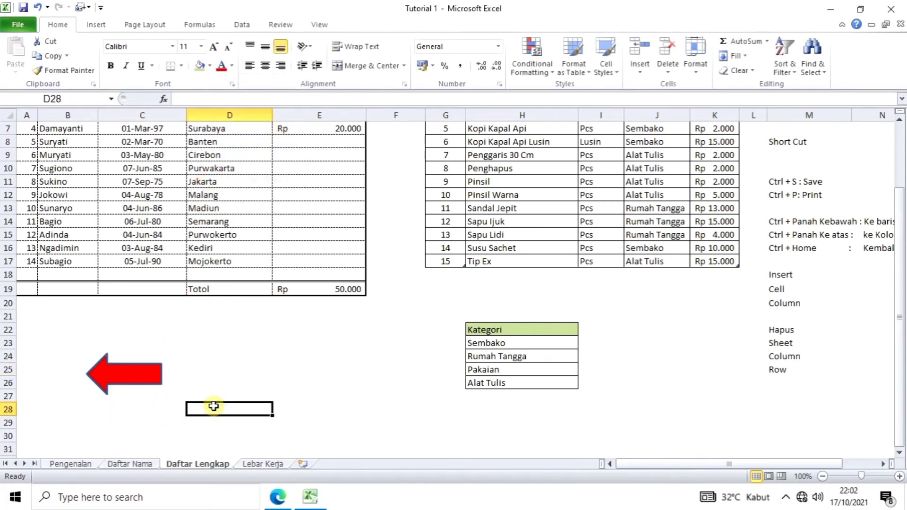
pyautogui.click(232, 378)
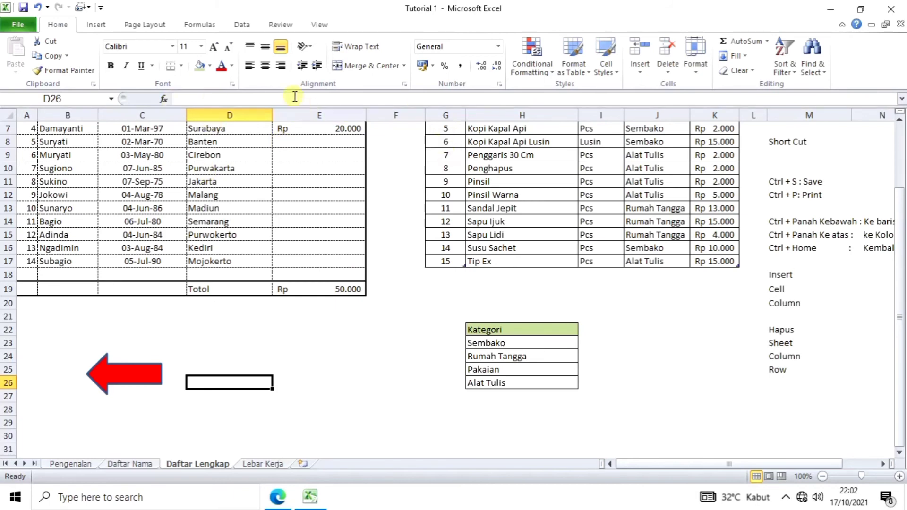
# Step: Draw a text box to the right of the red arrow
pyautogui.click(97, 26)
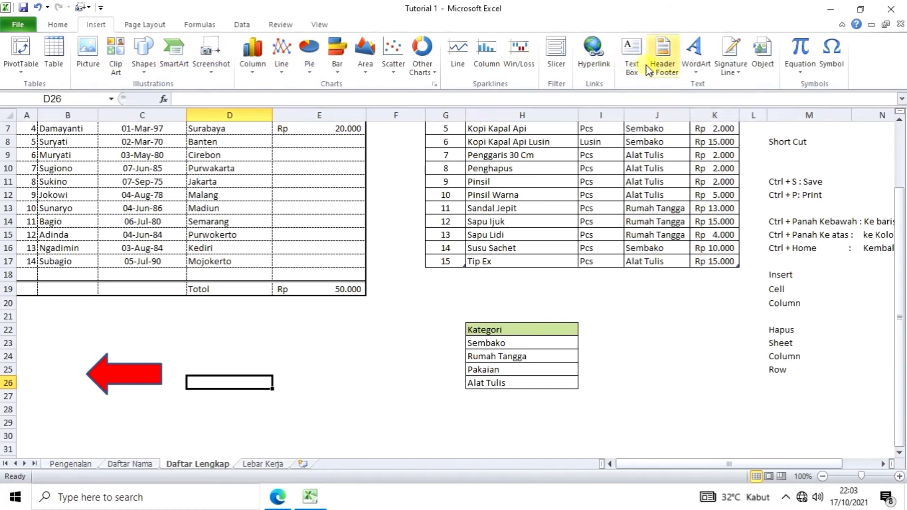
pyautogui.click(633, 66)
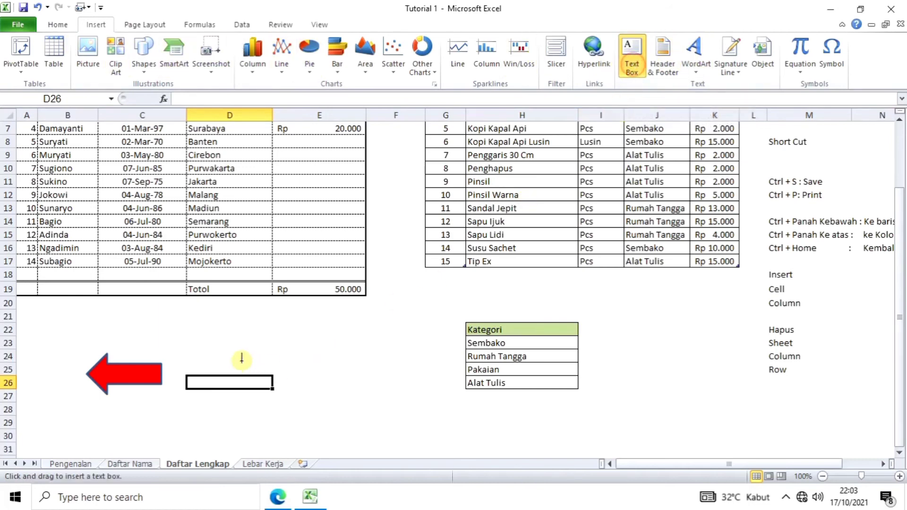
pyautogui.moveTo(198, 341); pyautogui.dragTo(262, 363)
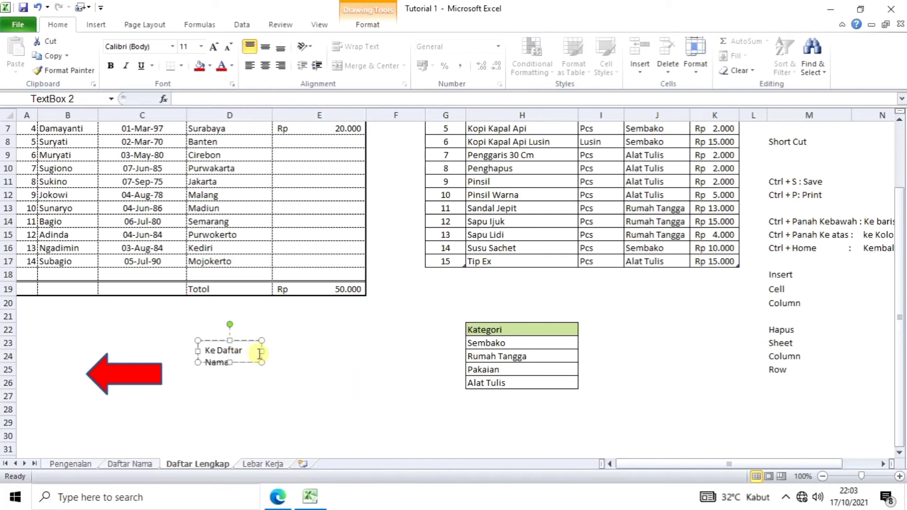
pyautogui.moveTo(261, 351); pyautogui.dragTo(277, 355)
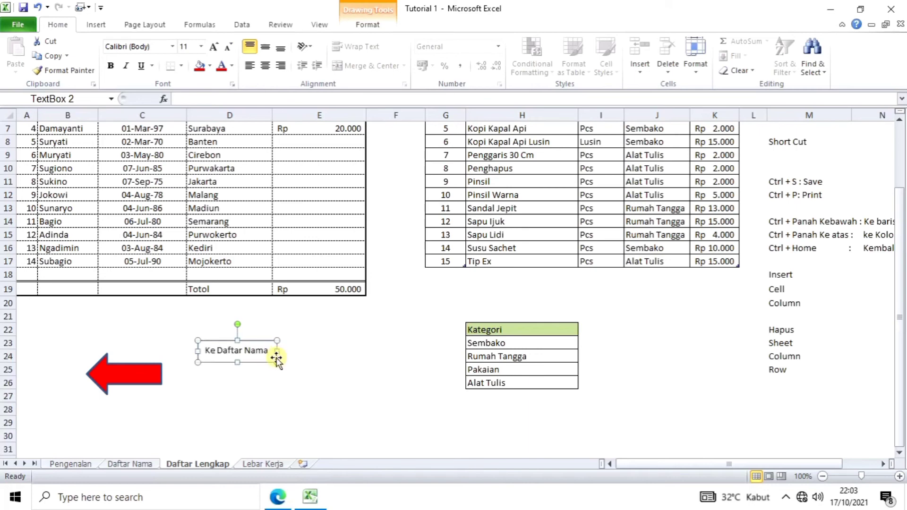
pyautogui.click(264, 383)
# Step: Make the 'Ke Daftar Nama' label bold Arial on one line, beside the arrow
pyautogui.click(252, 341)
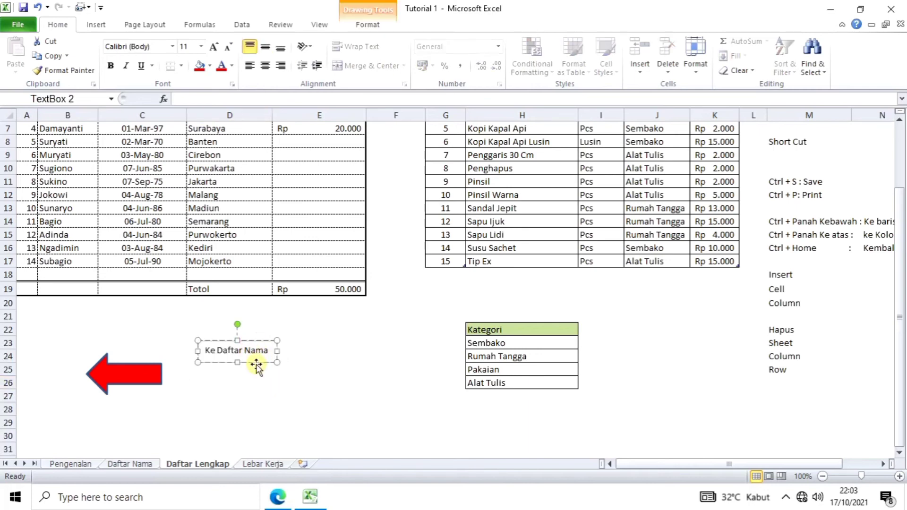
pyautogui.moveTo(271, 358); pyautogui.dragTo(204, 350)
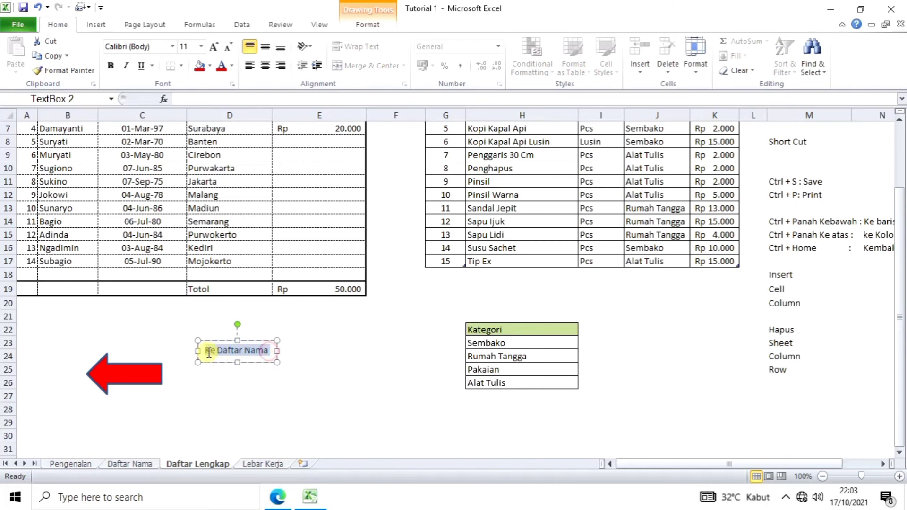
pyautogui.click(172, 48)
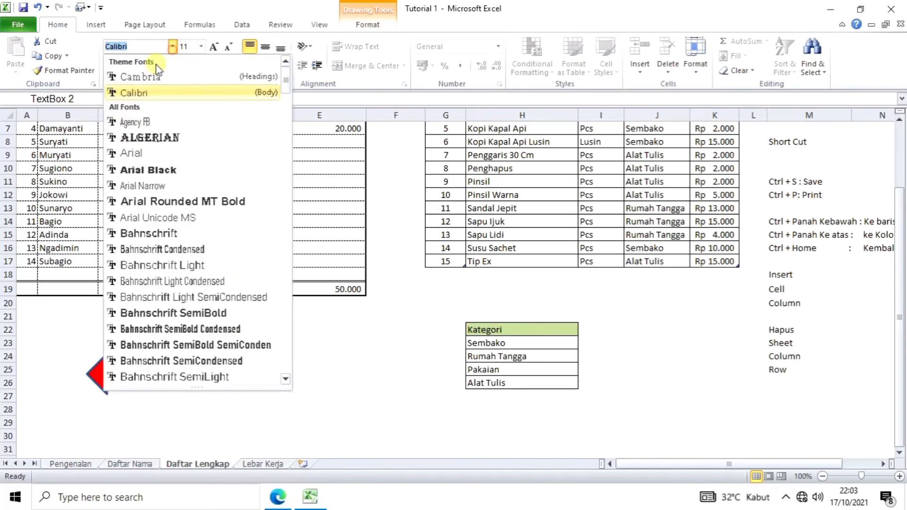
pyautogui.click(136, 154)
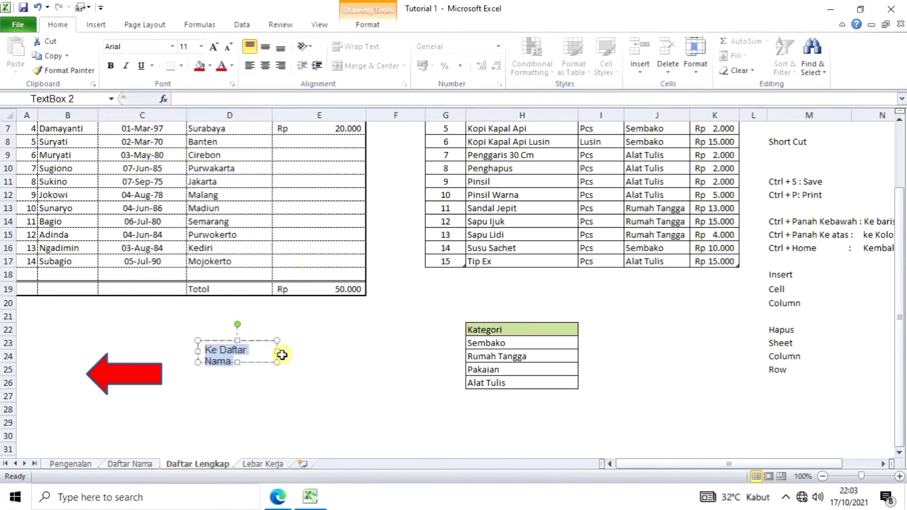
pyautogui.moveTo(278, 352); pyautogui.dragTo(284, 352)
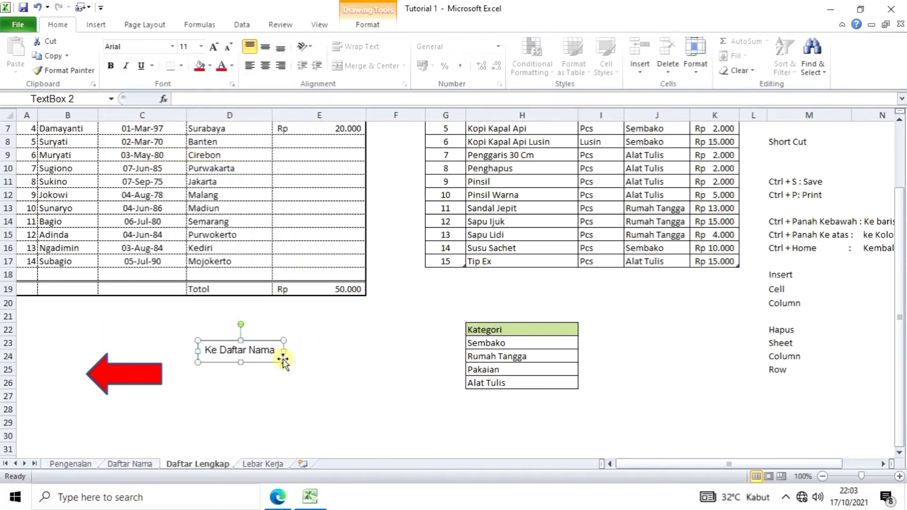
pyautogui.click(111, 66)
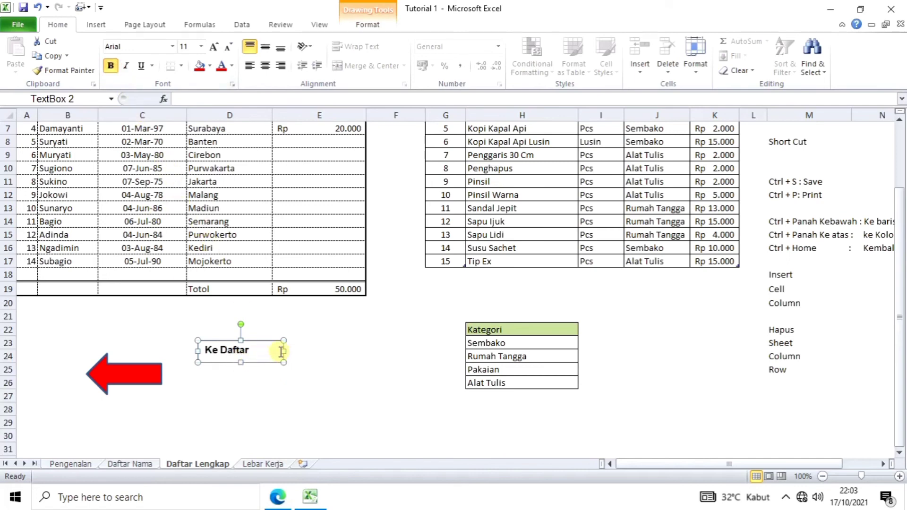
pyautogui.moveTo(284, 352); pyautogui.dragTo(292, 352)
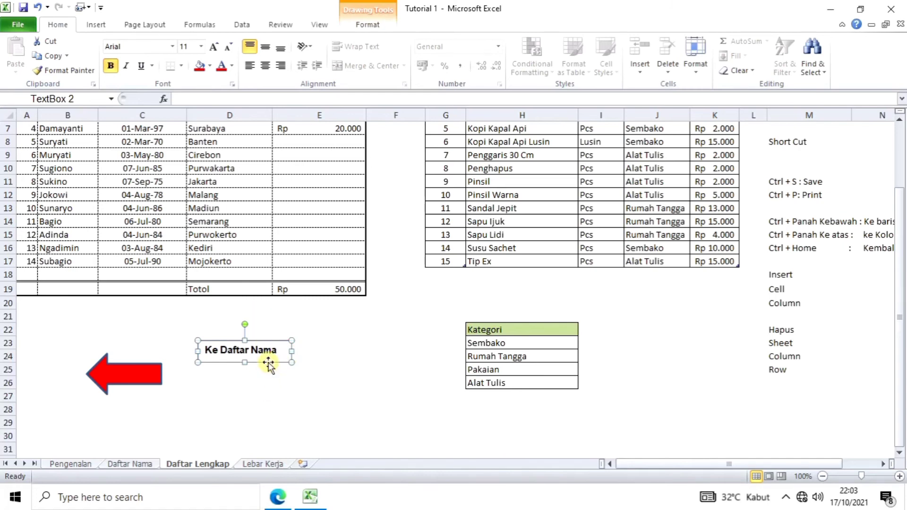
pyautogui.moveTo(268, 362); pyautogui.dragTo(165, 384)
# Step: Widen the red left arrow and nudge the Ke Daftar Nama label down onto it
pyautogui.click(182, 405)
pyautogui.doubleClick(176, 385)
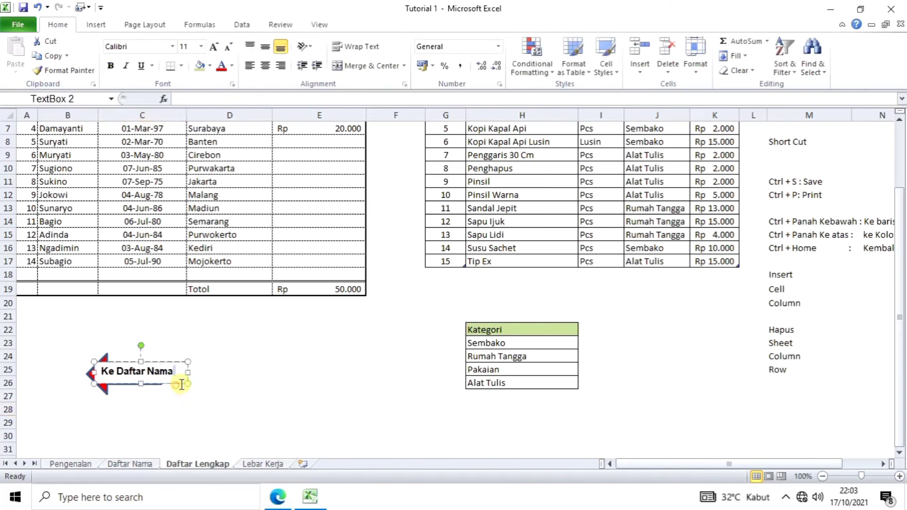
pyautogui.click(222, 398)
pyautogui.click(163, 368)
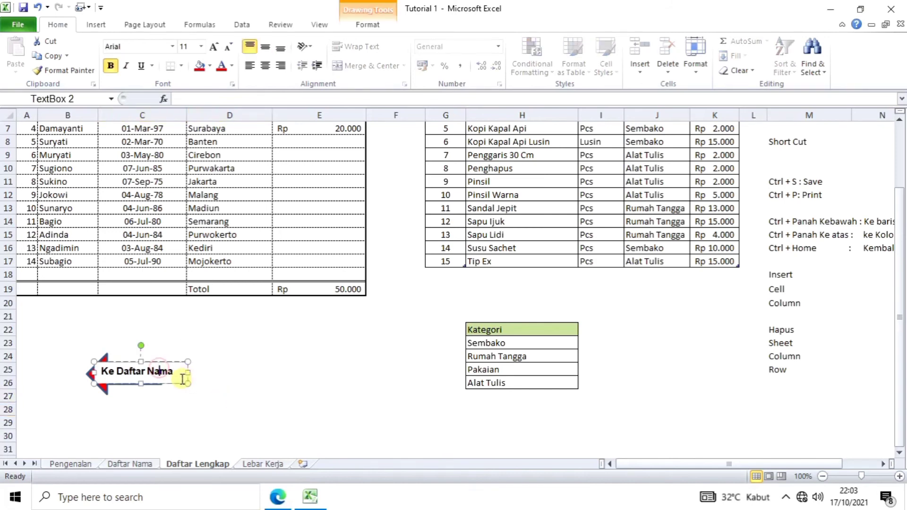
pyautogui.moveTo(179, 384); pyautogui.dragTo(209, 356)
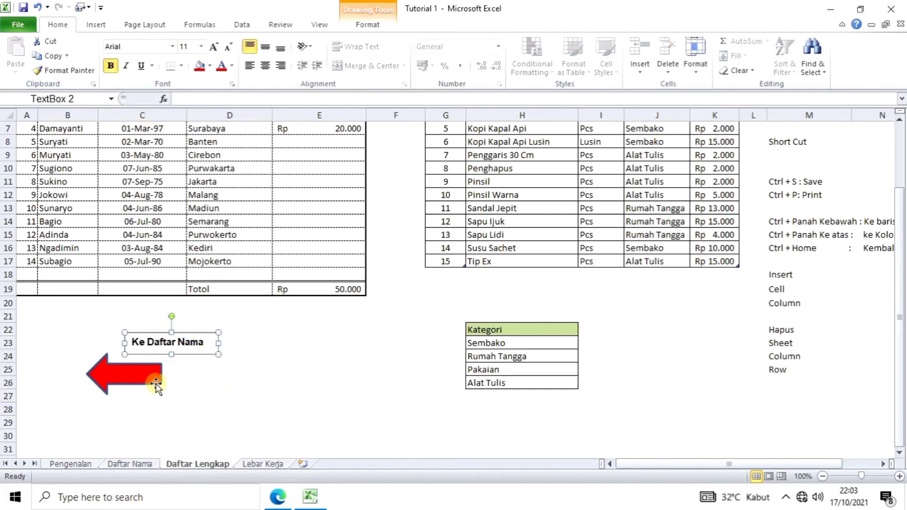
pyautogui.click(165, 376)
pyautogui.moveTo(162, 375)
pyautogui.mouseDown()
pyautogui.moveTo(204, 374)
pyautogui.moveTo(180, 360)
pyautogui.moveTo(161, 394)
pyautogui.moveTo(157, 375)
pyautogui.mouseUp()
pyautogui.click(180, 349)
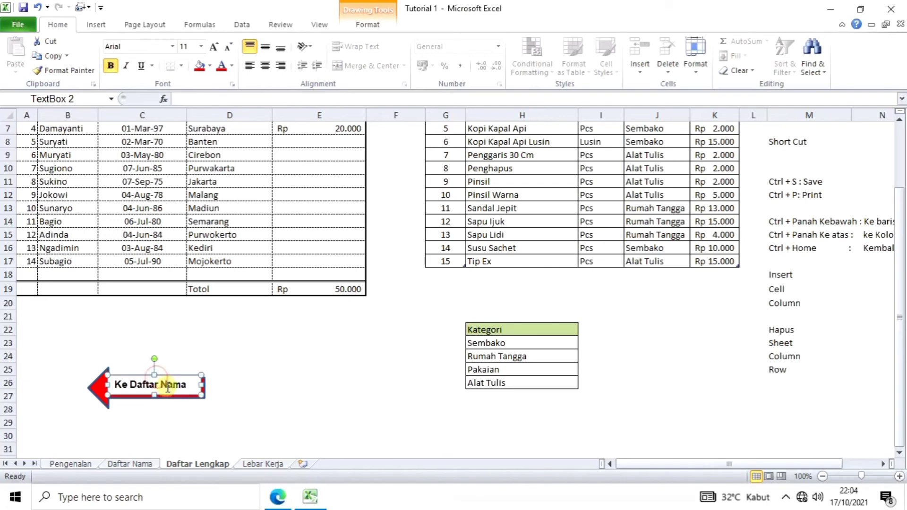
pyautogui.press('Down')
pyautogui.press('Down')
pyautogui.press('Down')
pyautogui.press('Down')
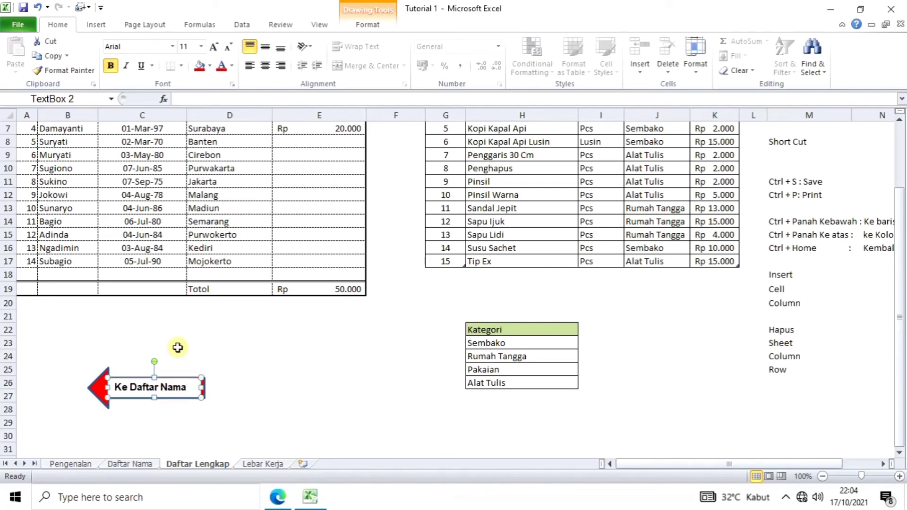
pyautogui.click(291, 409)
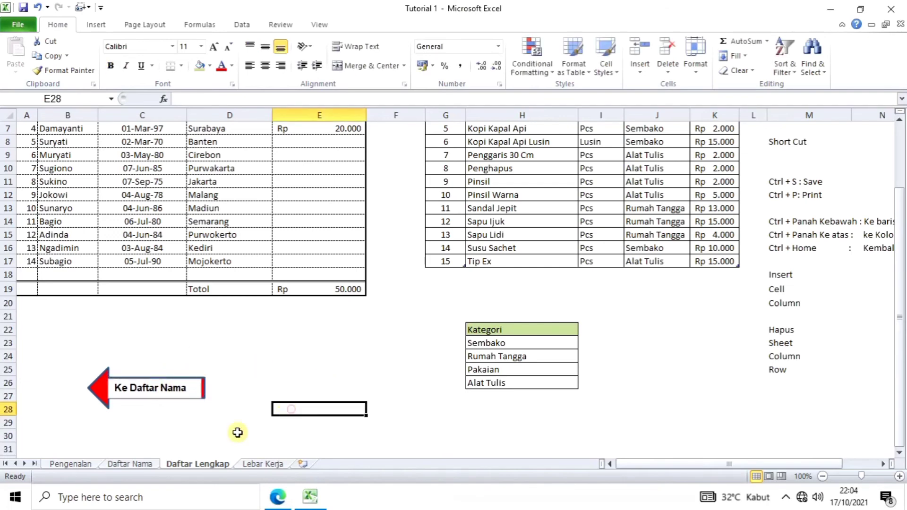
pyautogui.click(182, 395)
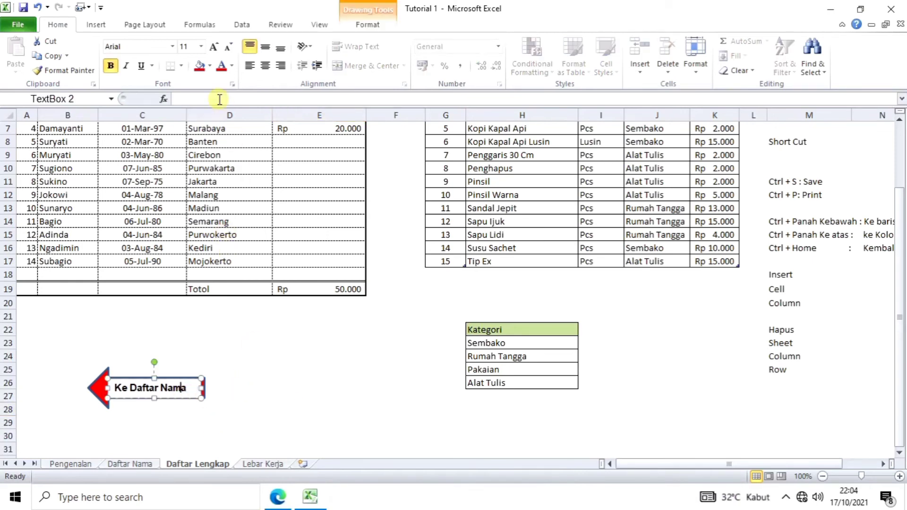
# Step: Give the Ke Daftar Nama label box No Fill and make all its text white
pyautogui.click(209, 66)
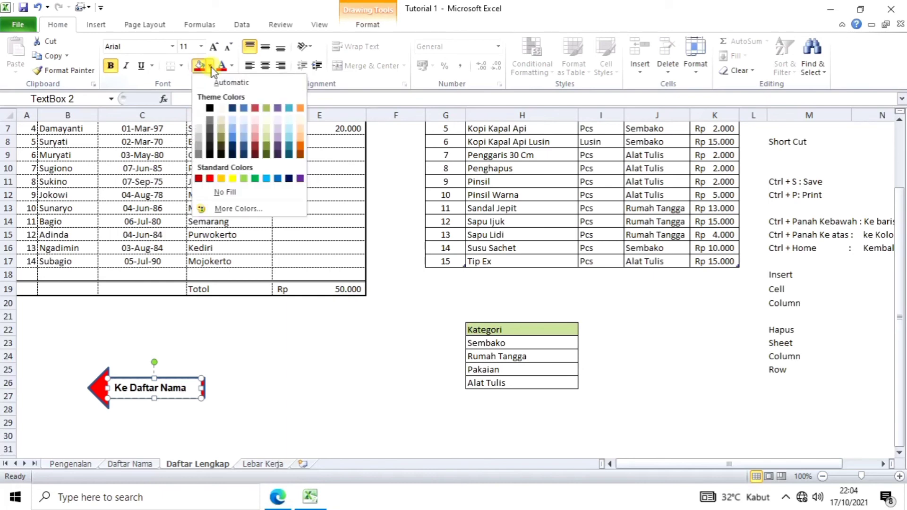
pyautogui.click(230, 195)
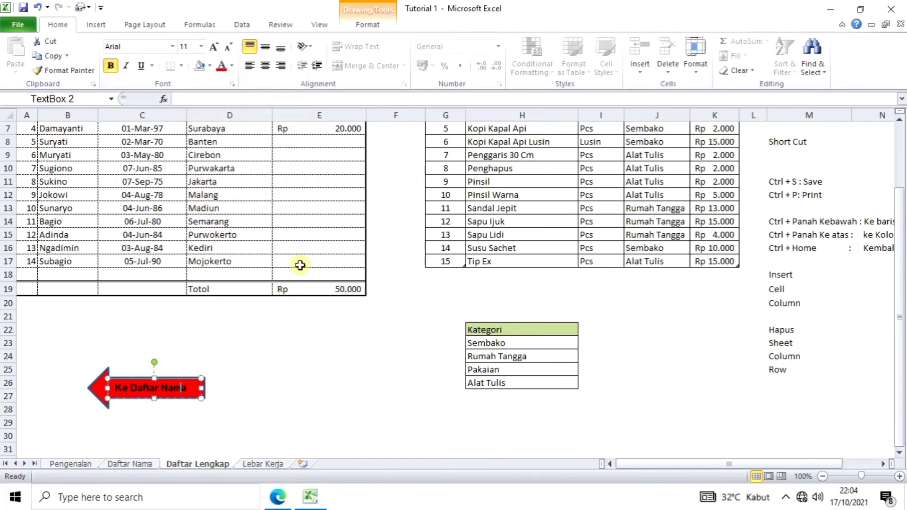
pyautogui.click(233, 66)
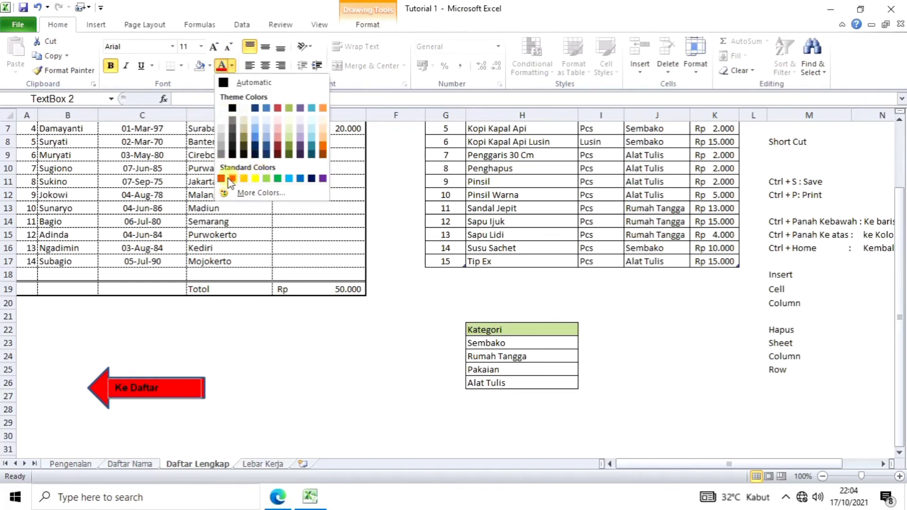
pyautogui.click(243, 109)
pyautogui.click(231, 356)
pyautogui.click(116, 389)
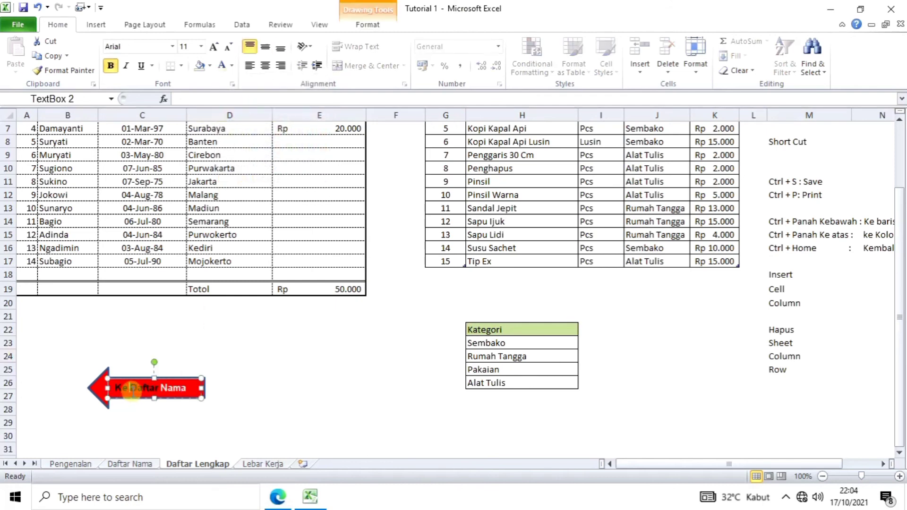
pyautogui.moveTo(115, 388); pyautogui.dragTo(189, 389)
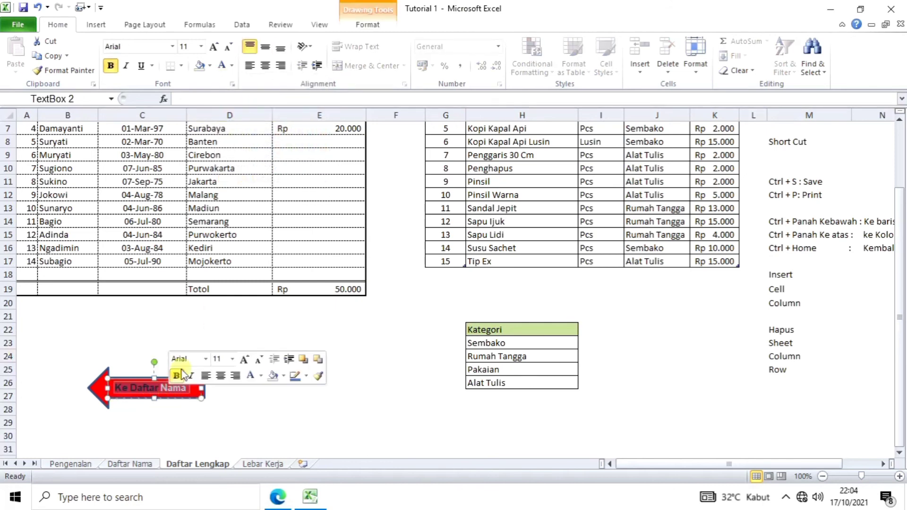
pyautogui.click(222, 66)
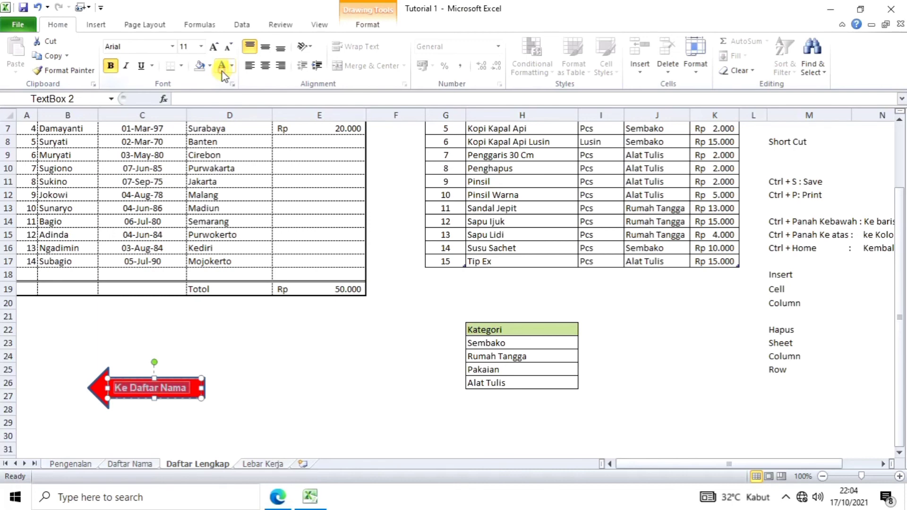
pyautogui.click(257, 356)
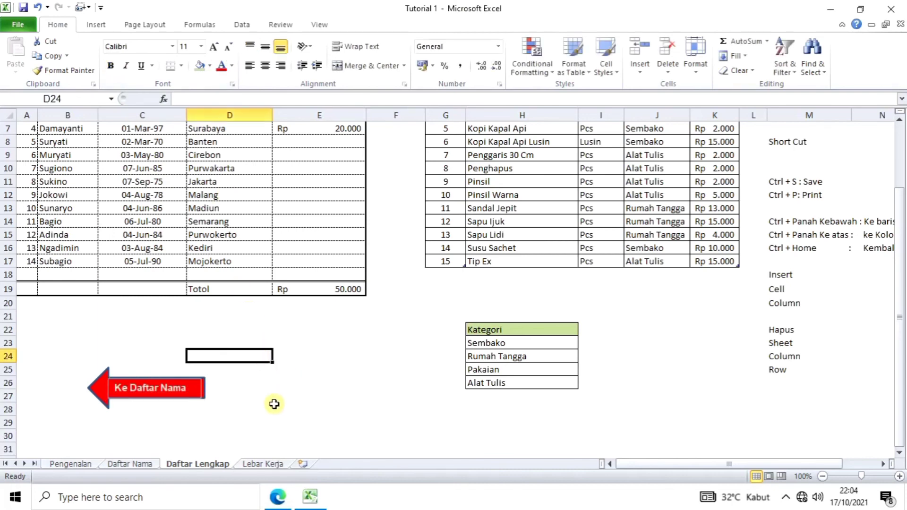
pyautogui.scroll(-1, 274, 404)
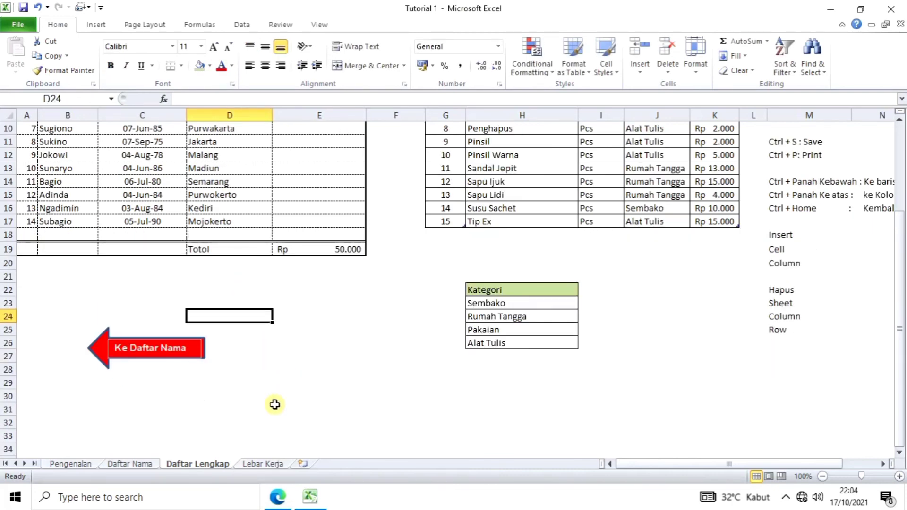
pyautogui.click(202, 392)
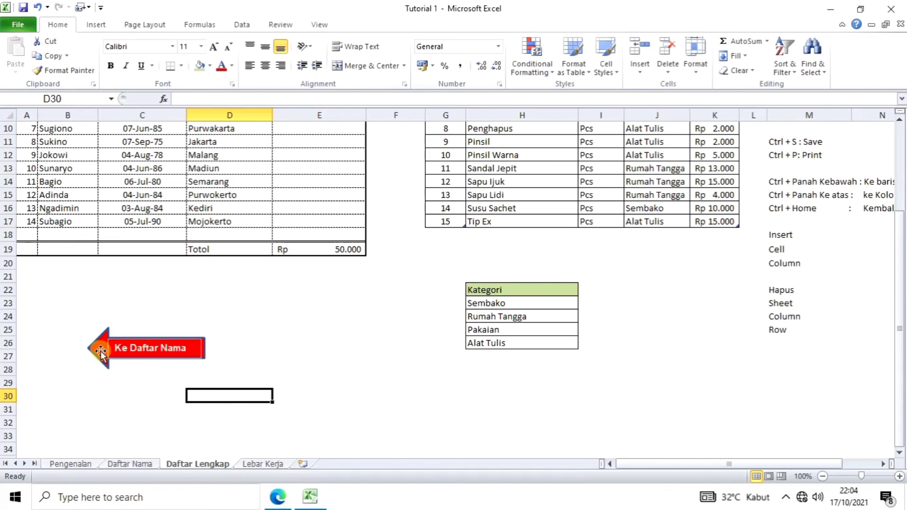
pyautogui.click(98, 352)
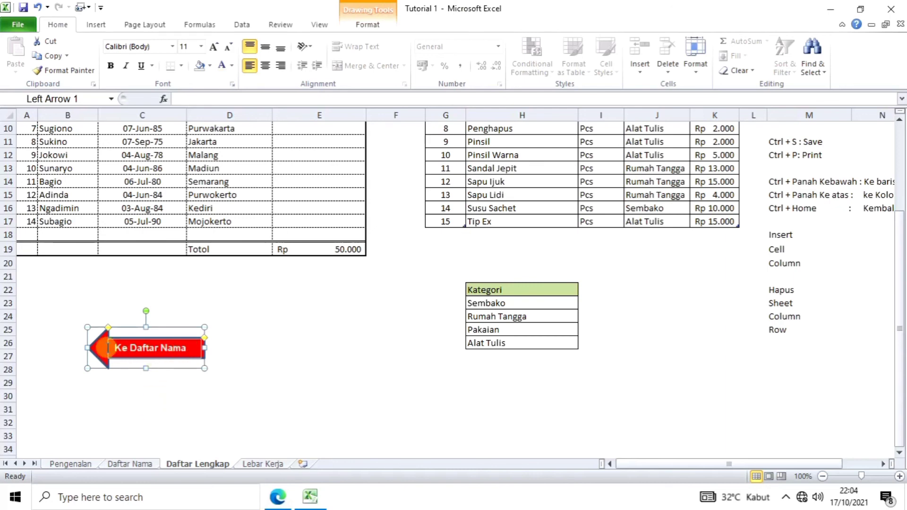
# Step: Select the Ke Daftar Nama label and red arrow together and group them into Group 3
pyautogui.press('Escape')
pyautogui.click(106, 346)
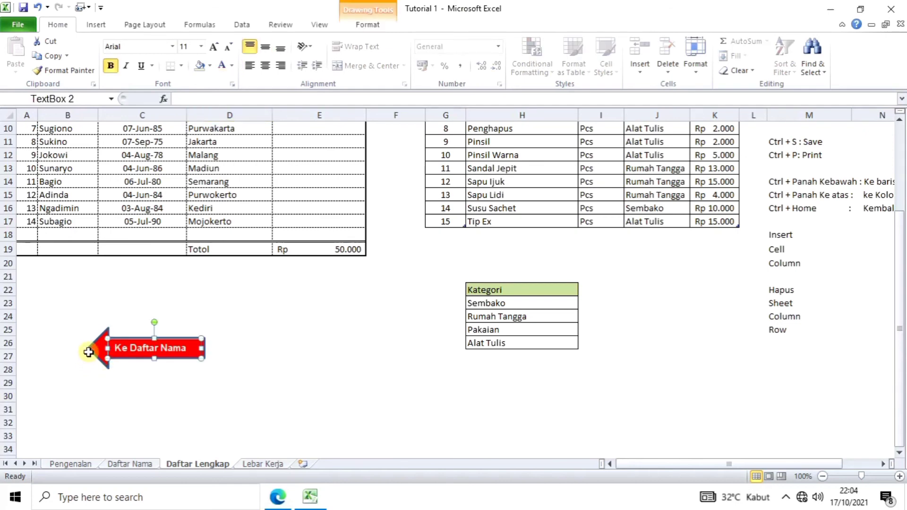
pyautogui.keyDown('shift'); pyautogui.click(89, 352); pyautogui.keyUp('shift')
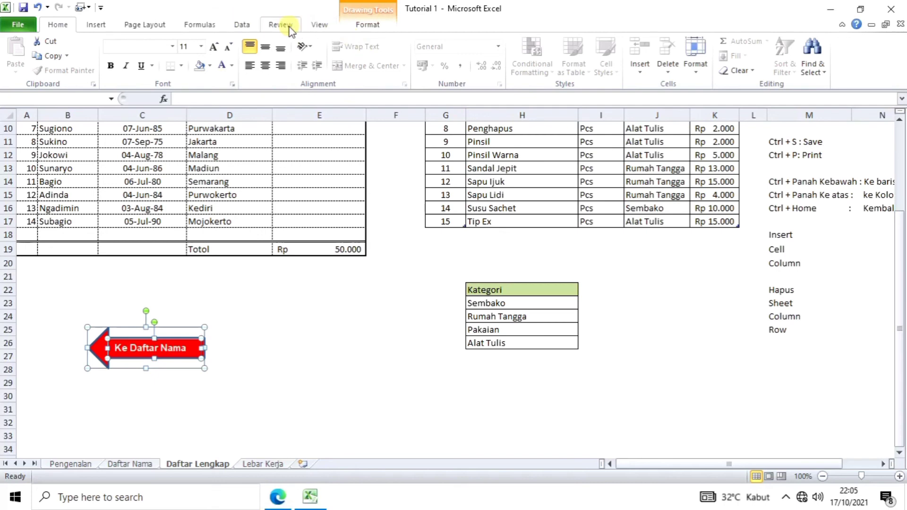
pyautogui.click(246, 26)
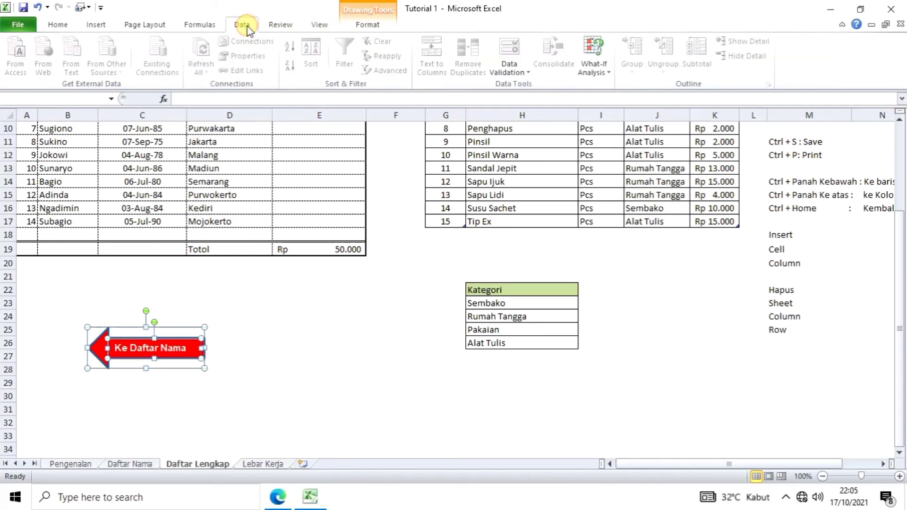
pyautogui.click(205, 26)
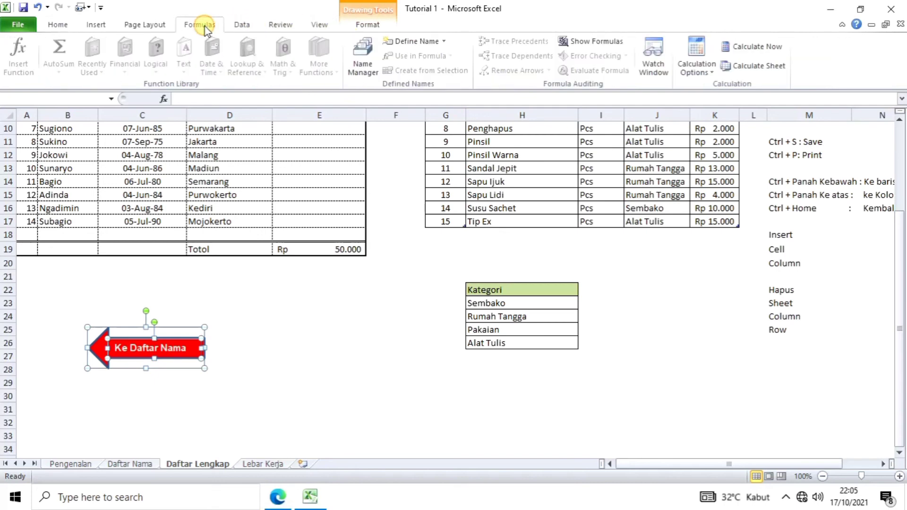
pyautogui.click(160, 27)
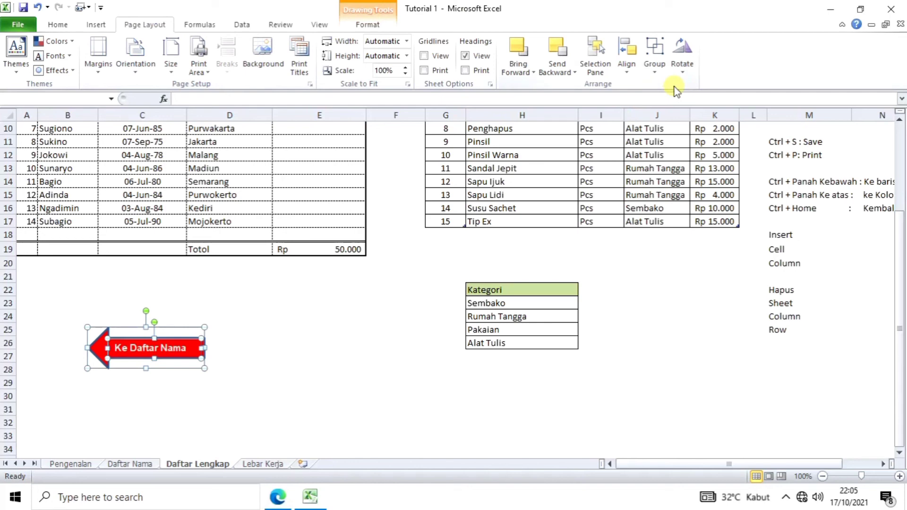
pyautogui.click(654, 61)
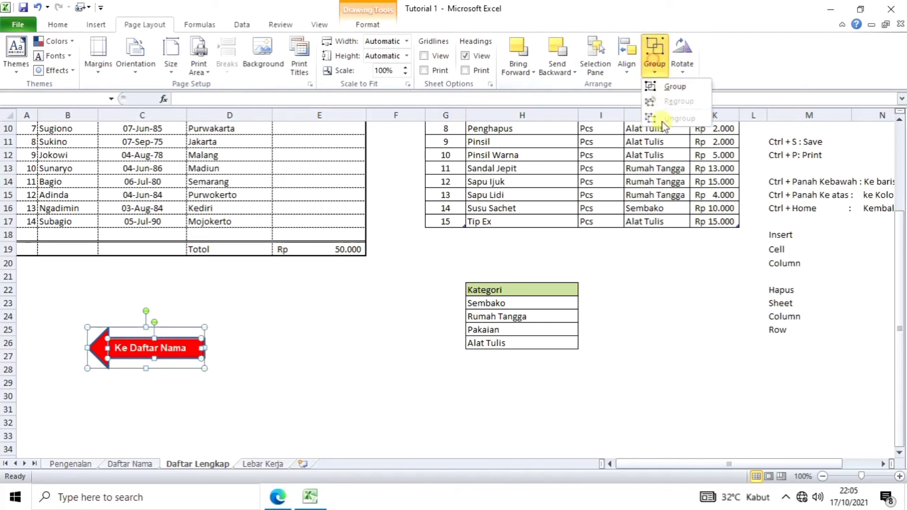
pyautogui.click(676, 87)
pyautogui.click(348, 380)
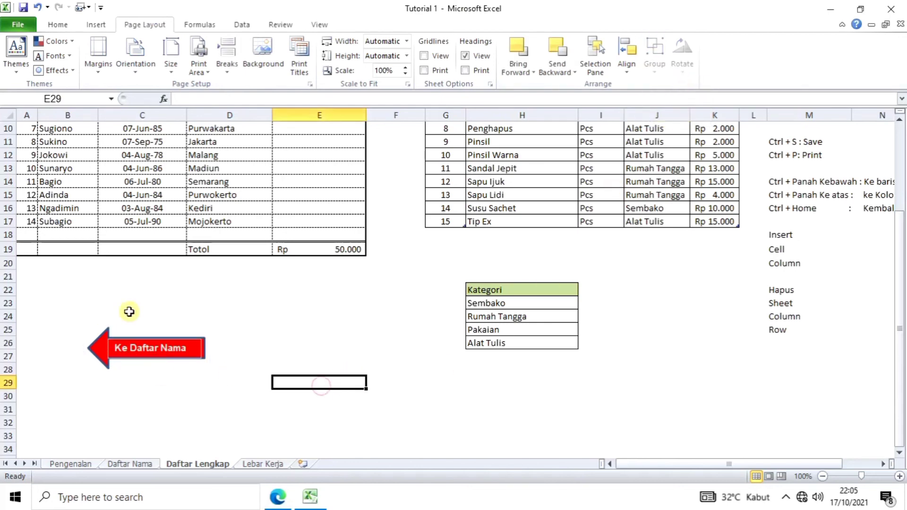
pyautogui.click(173, 352)
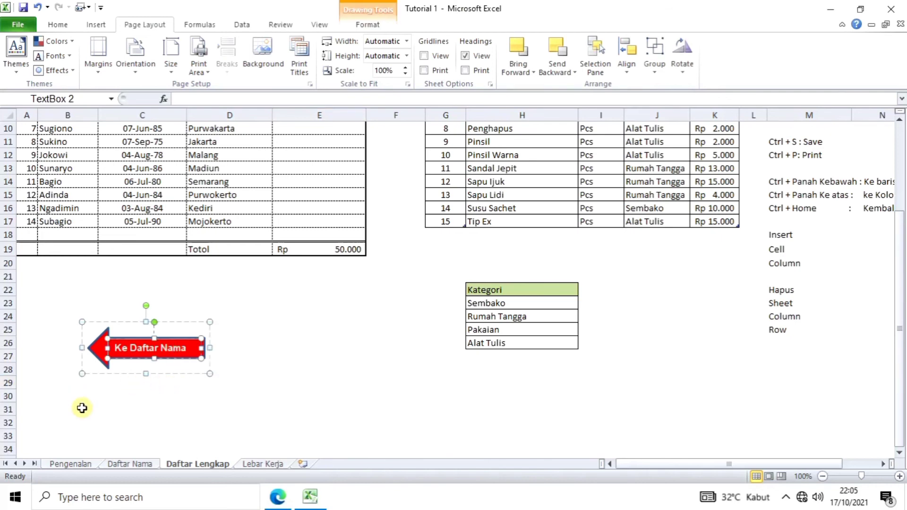
pyautogui.click(82, 407)
pyautogui.moveTo(92, 375); pyautogui.dragTo(93, 355)
pyautogui.click(95, 347)
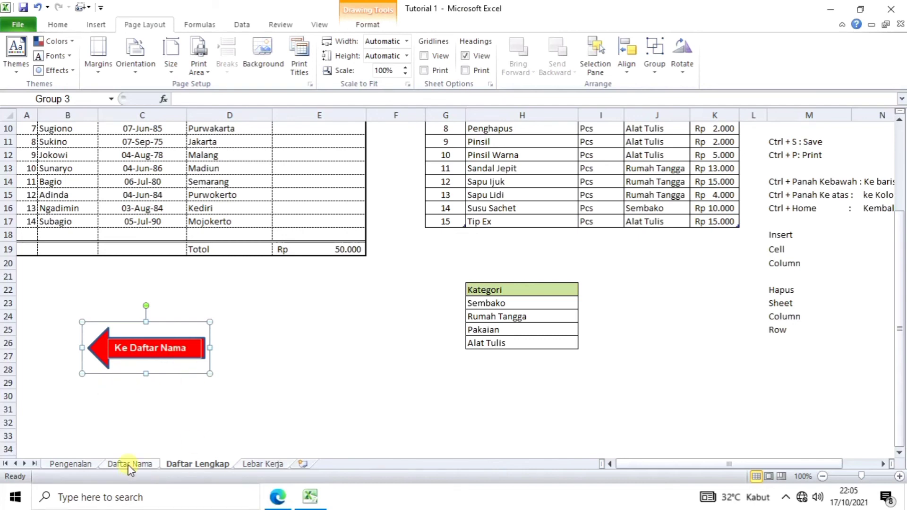
# Step: Hyperlink the grouped arrow to Place in This Document, sheet 'Daftar Nama', cell A1
pyautogui.rightClick(102, 350)
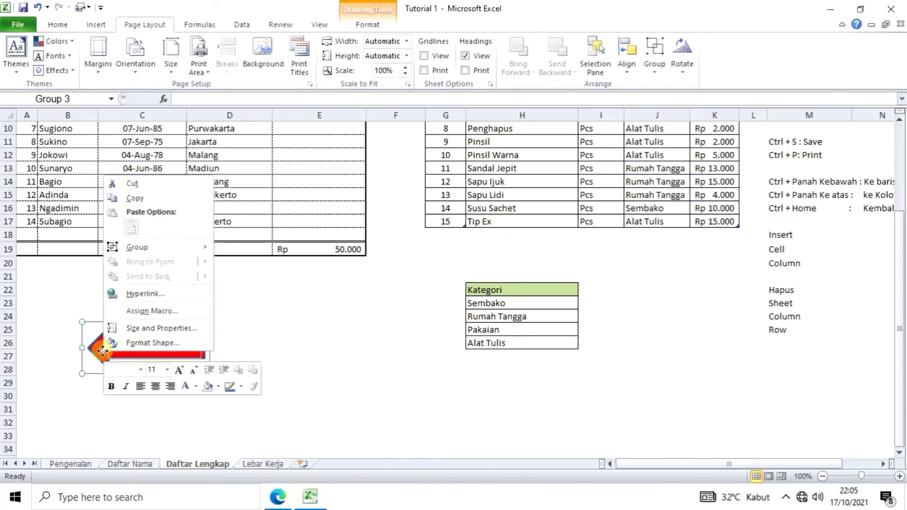
pyautogui.click(145, 294)
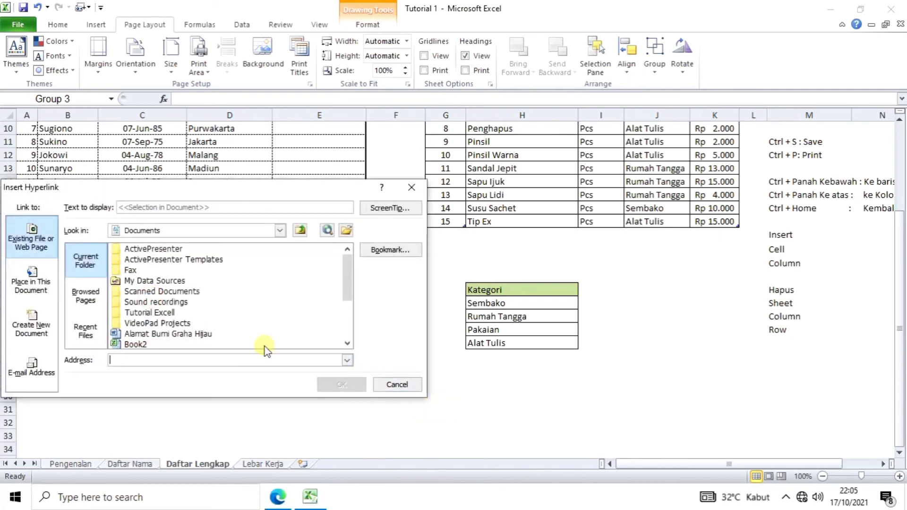
pyautogui.click(84, 335)
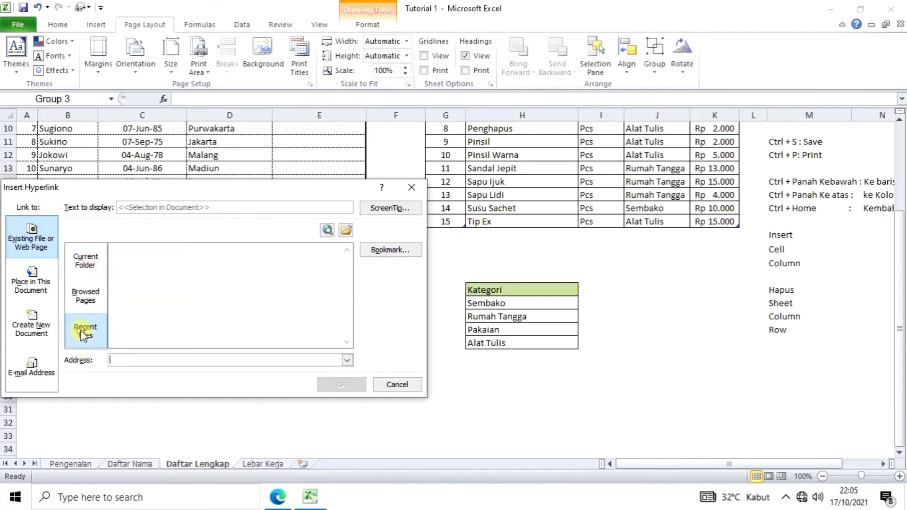
pyautogui.click(76, 294)
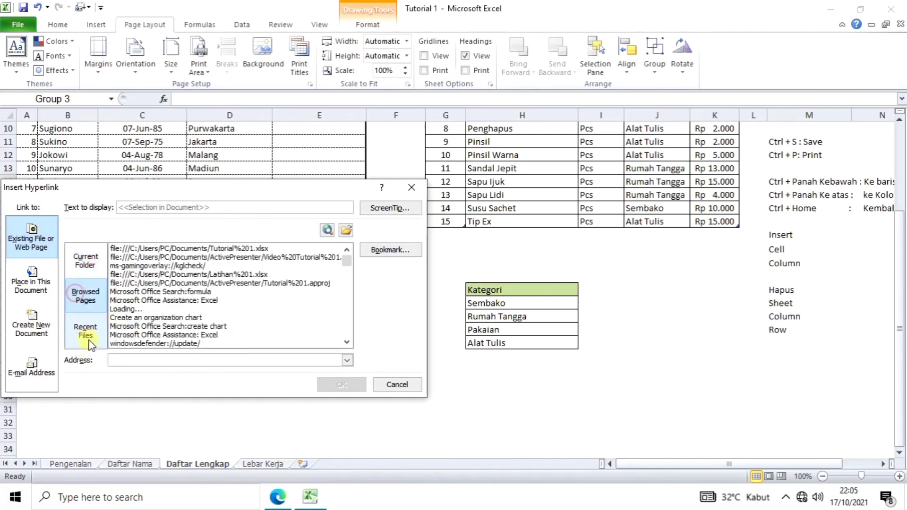
pyautogui.click(26, 289)
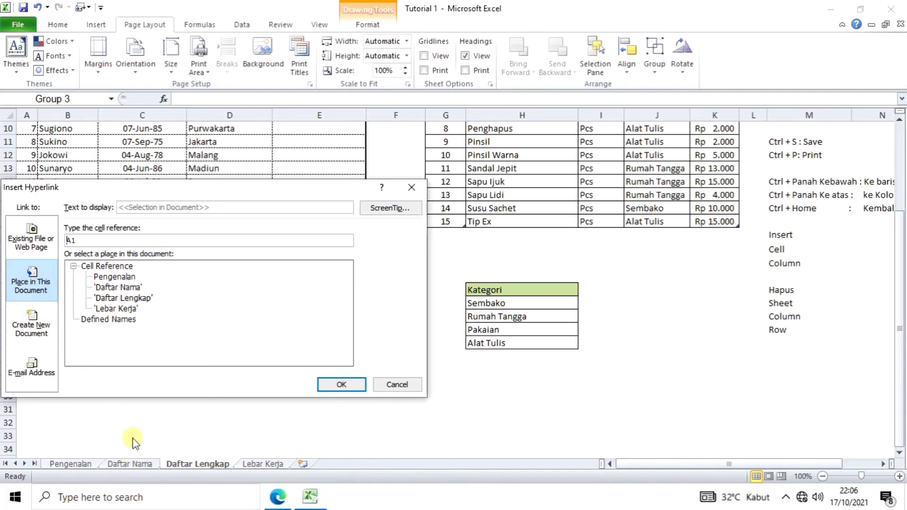
pyautogui.click(114, 288)
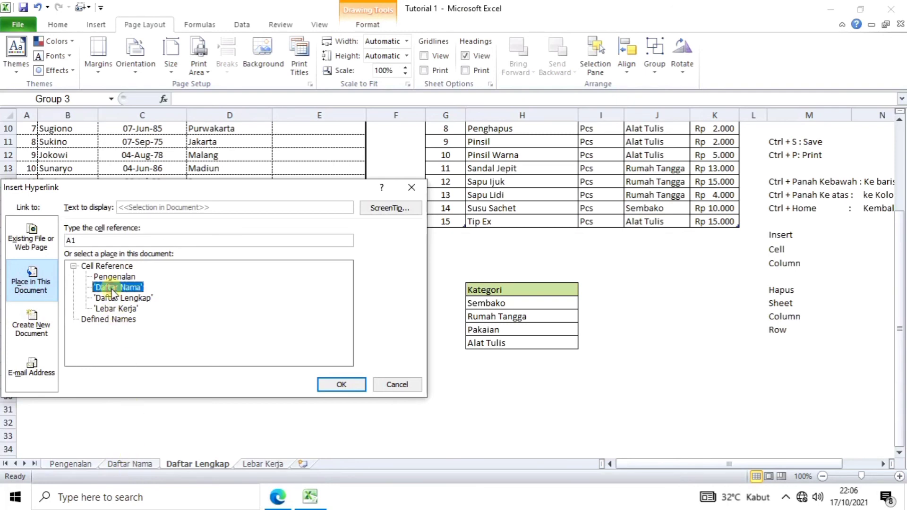
pyautogui.click(341, 385)
pyautogui.click(306, 407)
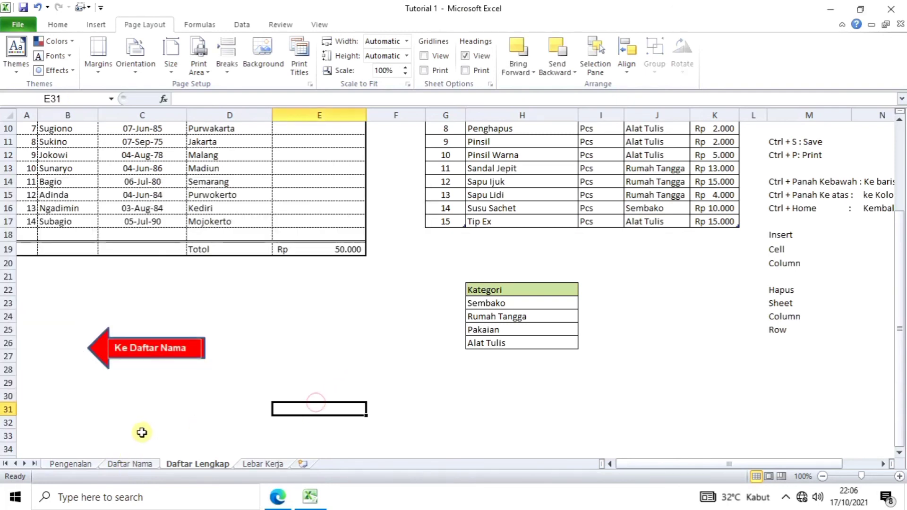
# Step: Follow the arrow's link to Daftar Nama, then use its Next arrow to return to Daftar Lengkap
pyautogui.click(101, 399)
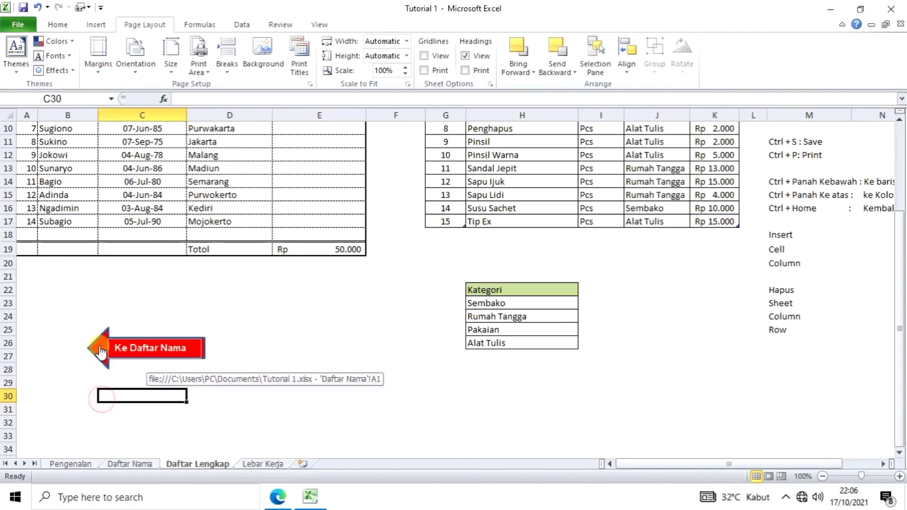
pyautogui.click(99, 346)
pyautogui.scroll(-3, 126, 355)
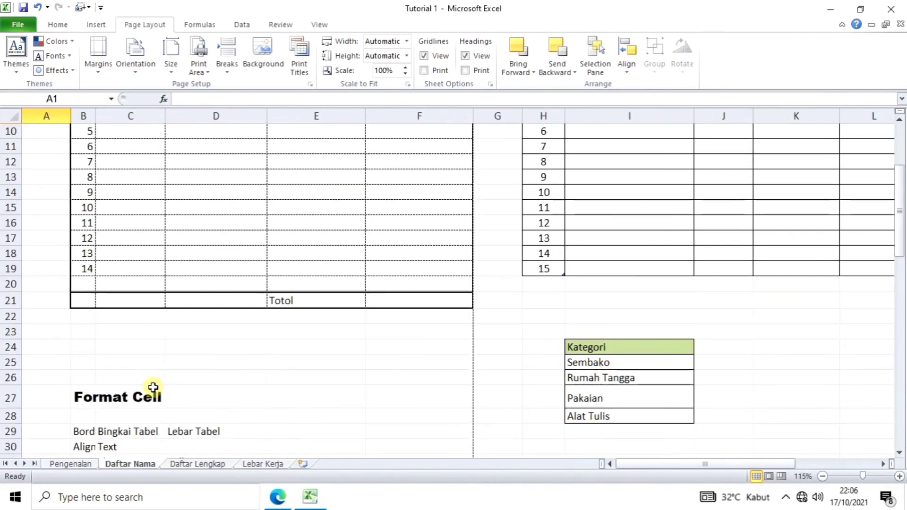
pyautogui.scroll(-13, 228, 448)
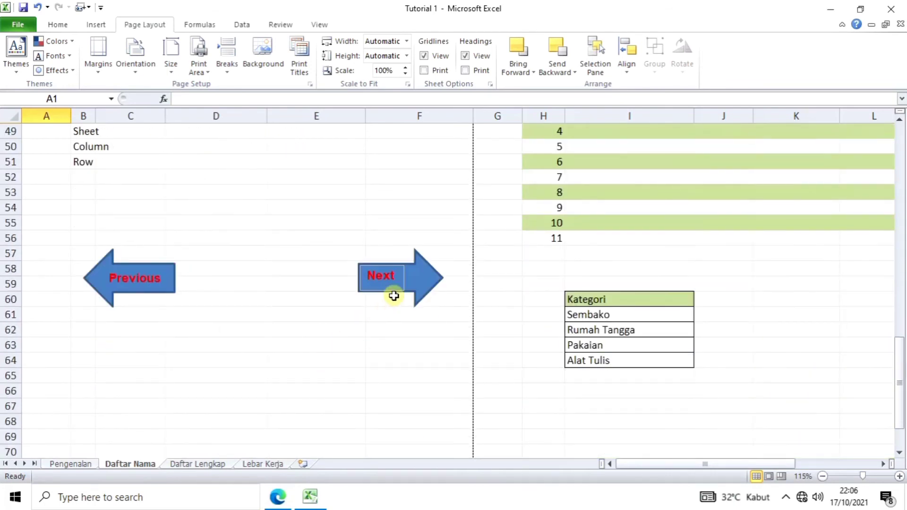
pyautogui.click(422, 284)
pyautogui.scroll(-2, 289, 400)
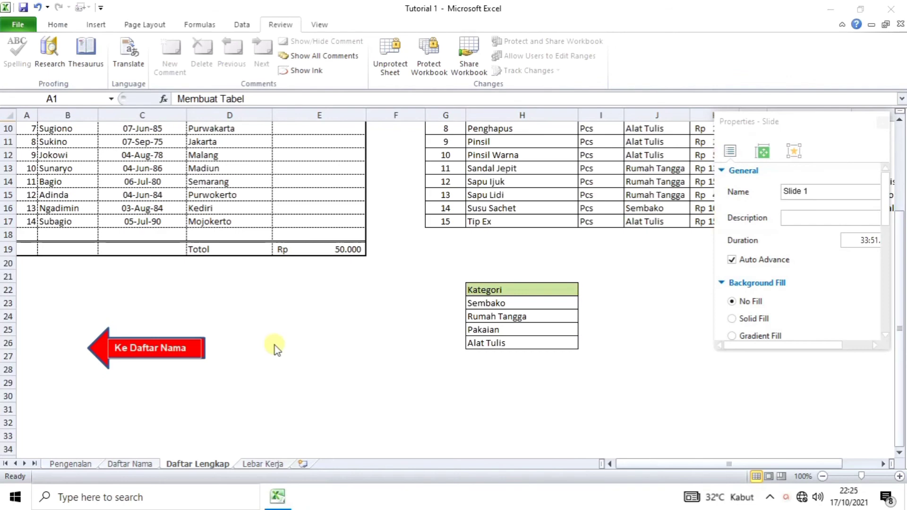
pyautogui.click(165, 389)
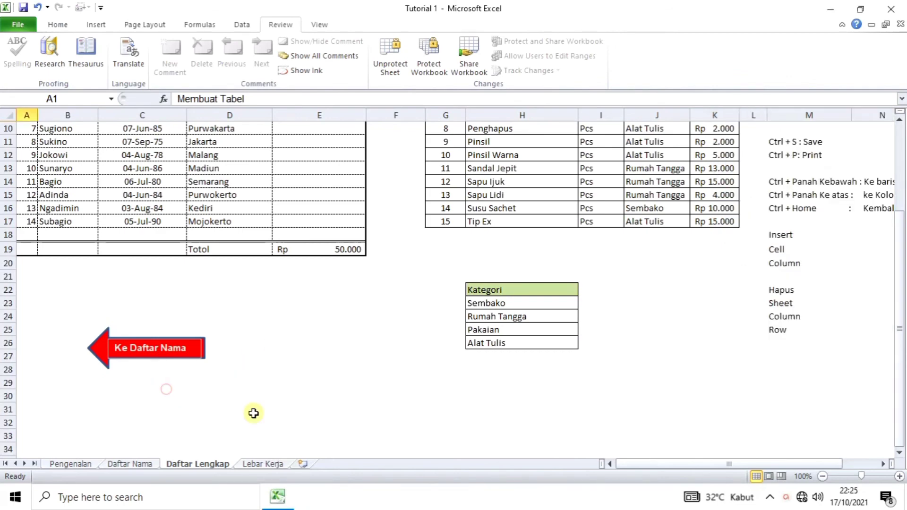
pyautogui.scroll(-1, 254, 413)
pyautogui.scroll(1, 254, 414)
pyautogui.scroll(-1, 253, 414)
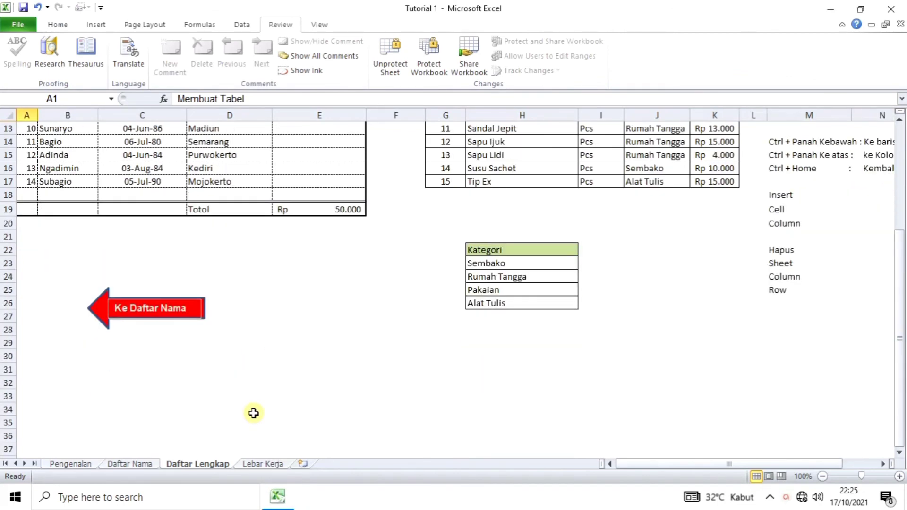
pyautogui.scroll(1, 220, 389)
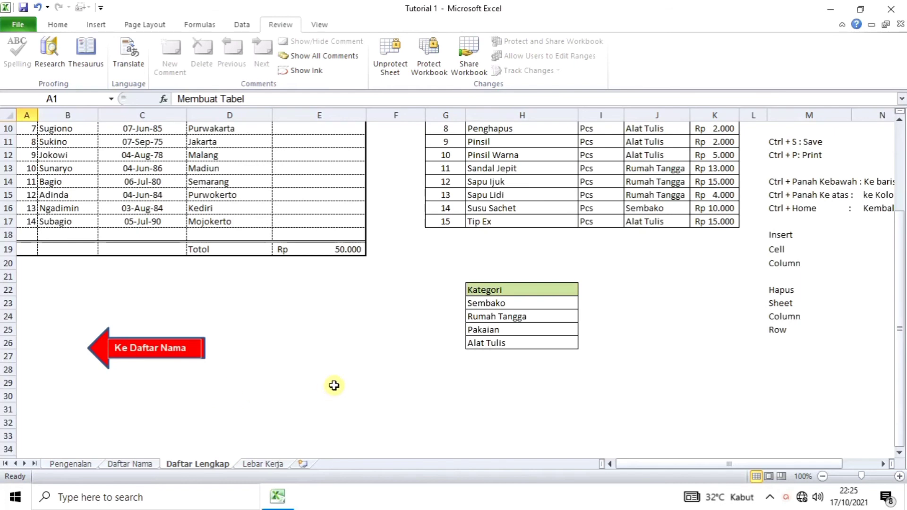
pyautogui.scroll(-1, 334, 386)
pyautogui.scroll(1, 334, 386)
pyautogui.scroll(1, 271, 377)
pyautogui.scroll(1, 284, 366)
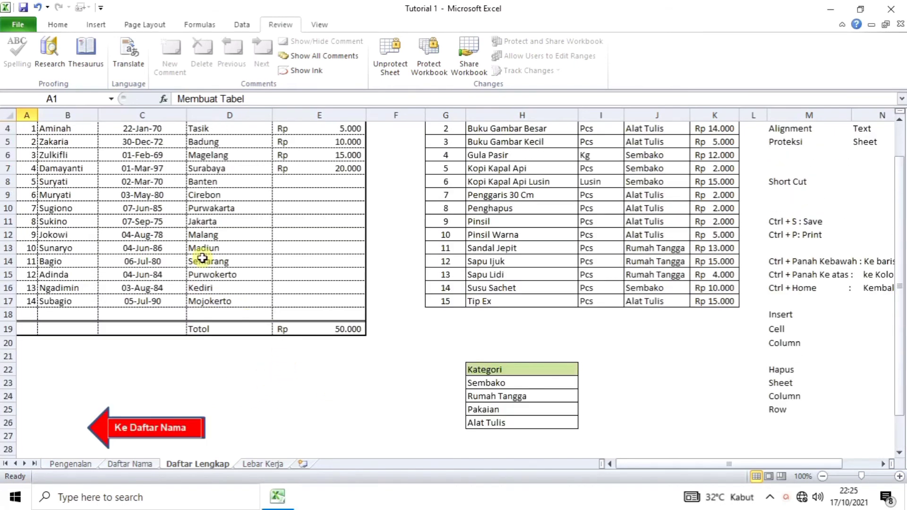
pyautogui.scroll(-1, 223, 334)
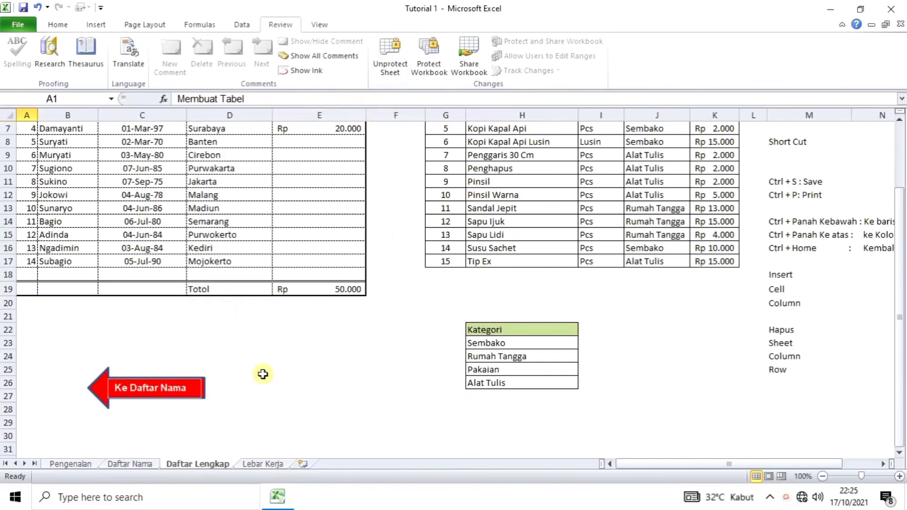
pyautogui.scroll(1, 300, 297)
pyautogui.scroll(-2, 300, 296)
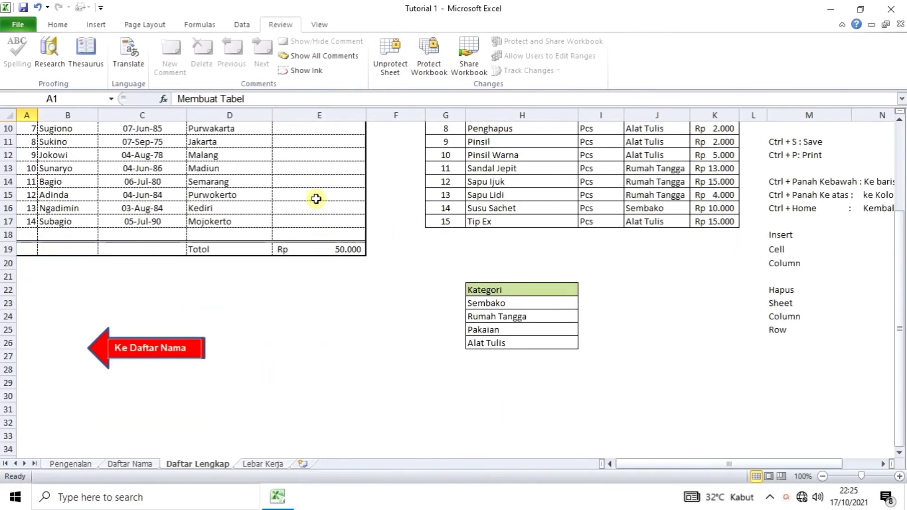
pyautogui.click(199, 285)
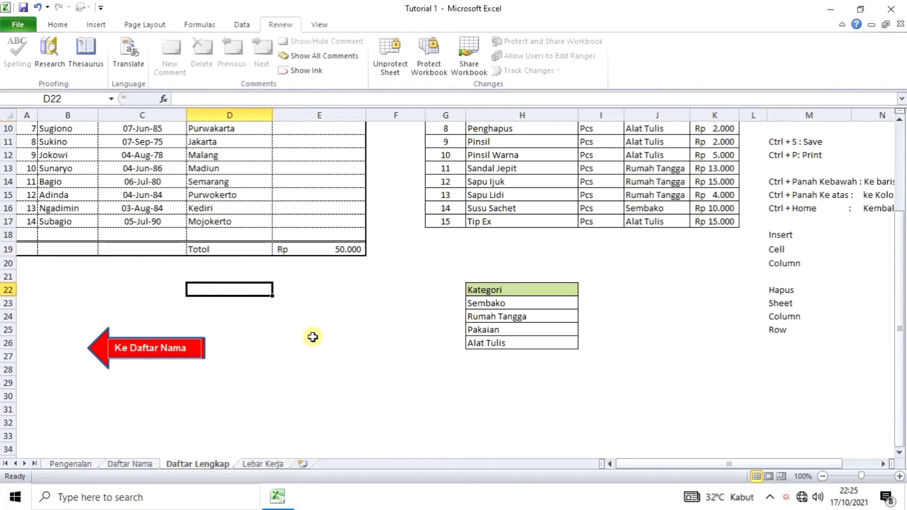
pyautogui.press('a')
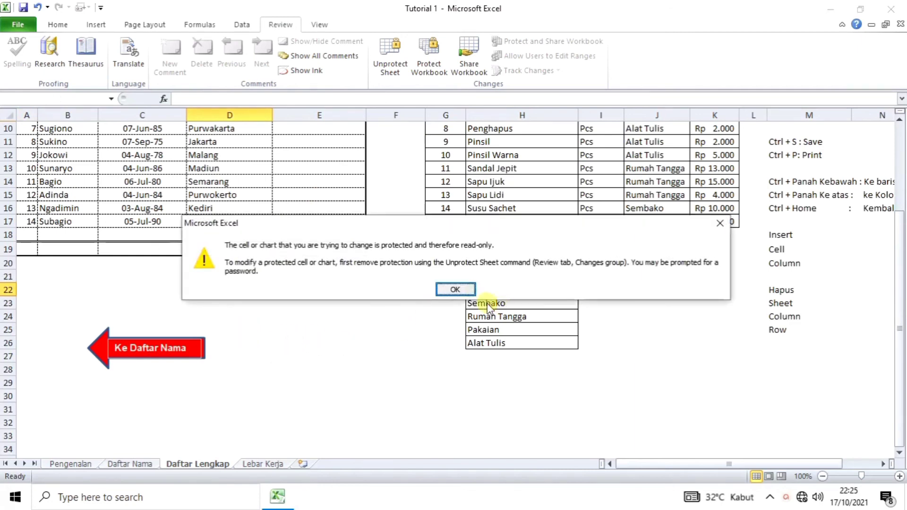
pyautogui.click(466, 294)
pyautogui.click(304, 196)
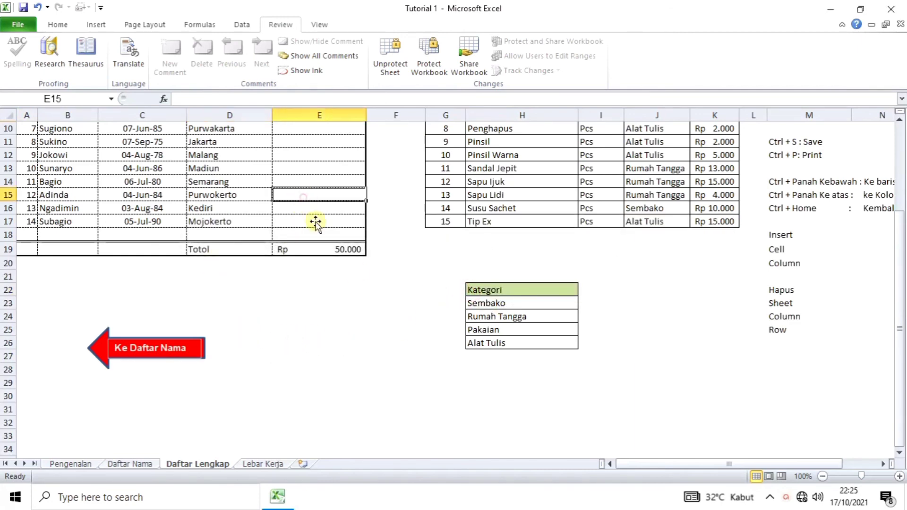
pyautogui.click(339, 253)
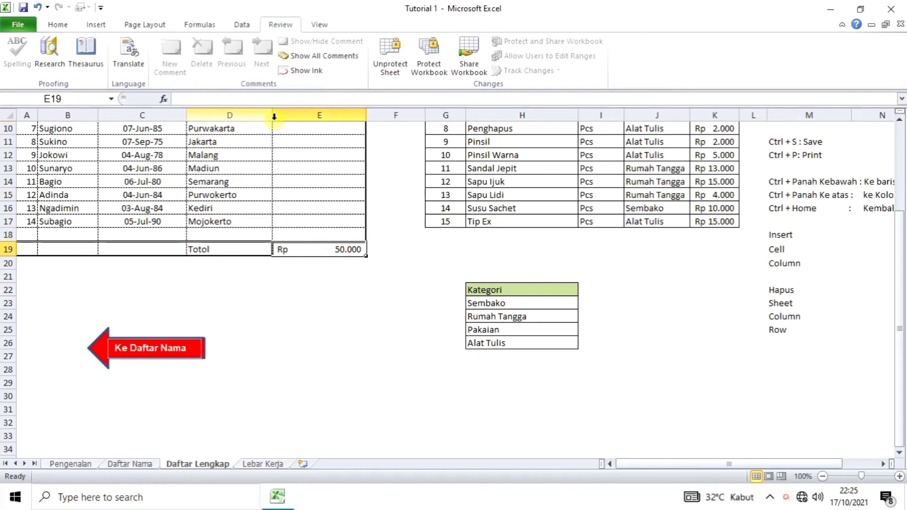
pyautogui.scroll(-1, 271, 395)
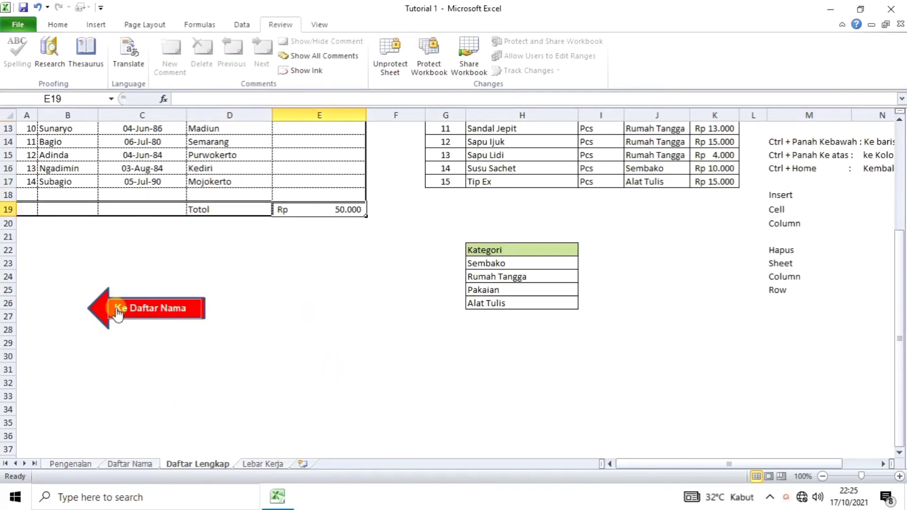
pyautogui.click(139, 315)
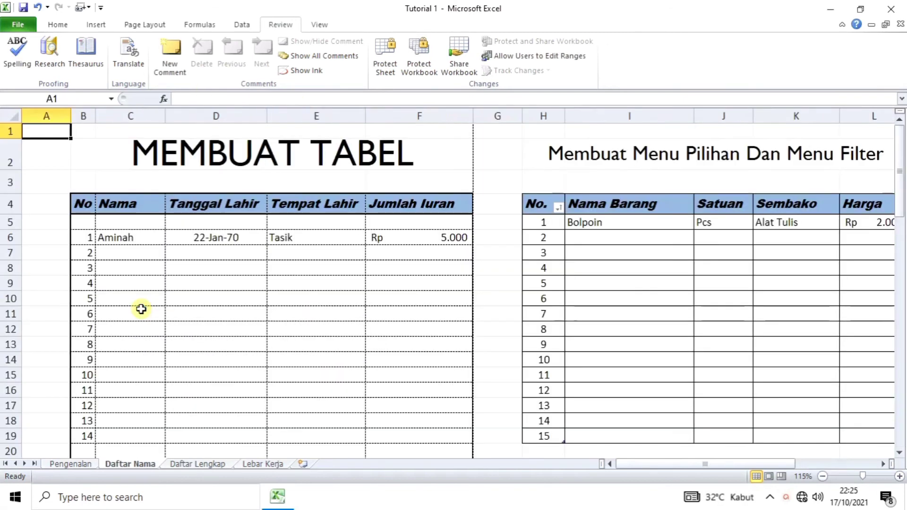
pyautogui.click(210, 466)
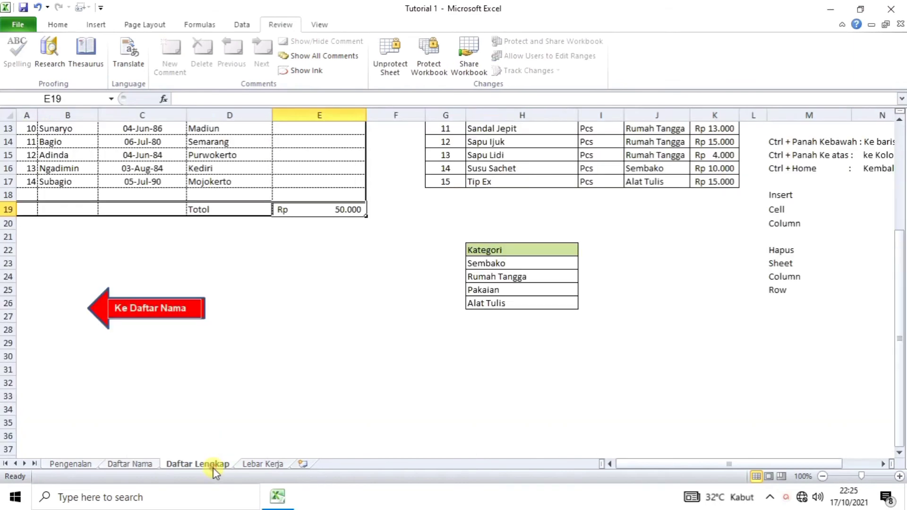
pyautogui.scroll(-1, 186, 363)
pyautogui.scroll(1, 199, 364)
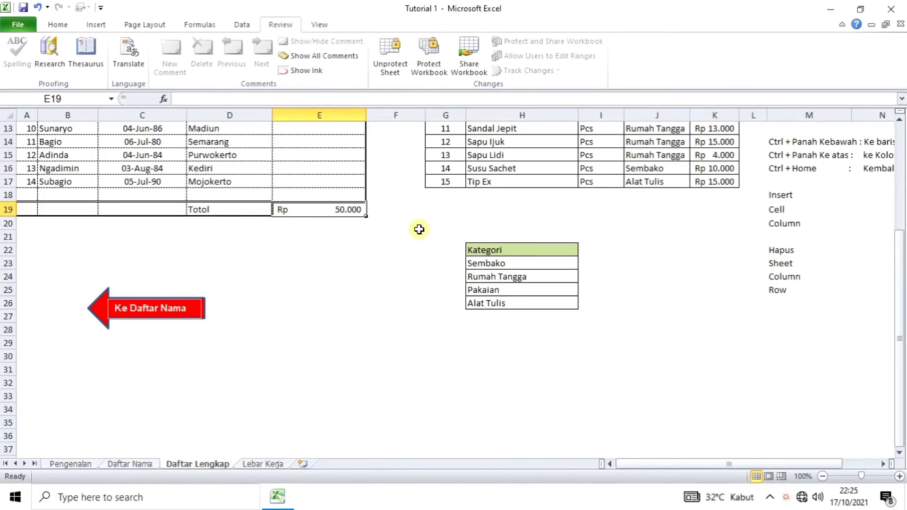
pyautogui.scroll(4, 418, 356)
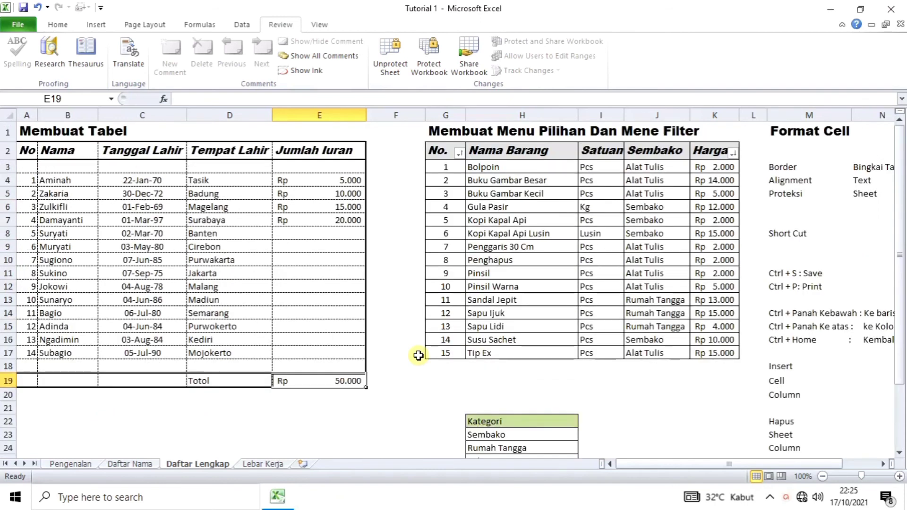
pyautogui.scroll(-1, 421, 345)
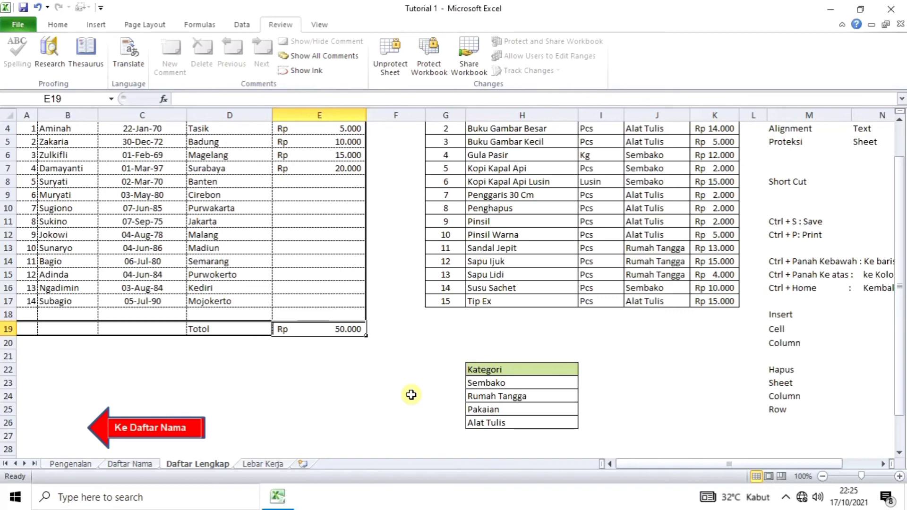
pyautogui.scroll(-1, 316, 379)
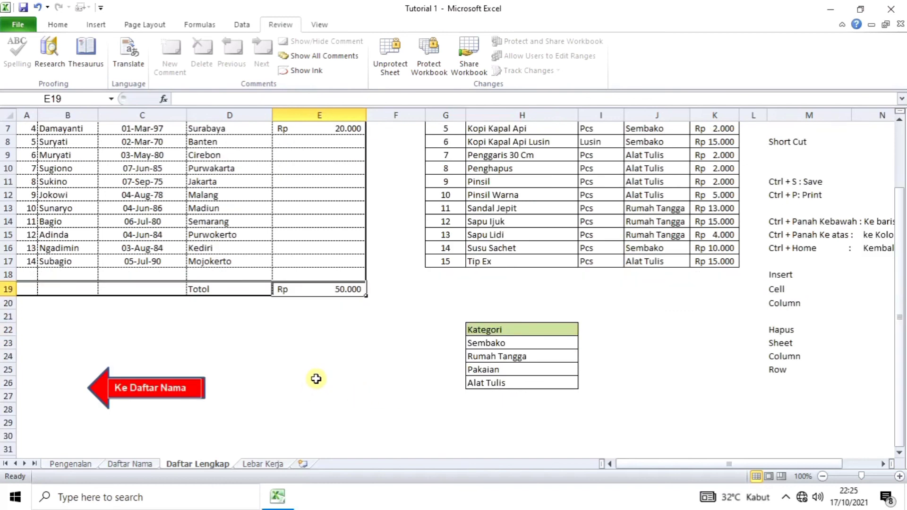